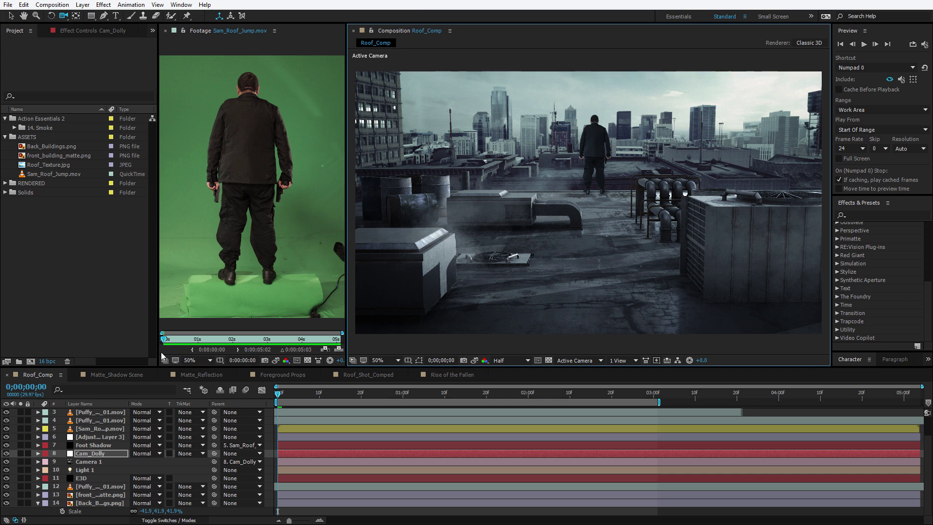
- Solo the E3D layer in Roof_Comp and examine the rooftop model from another camera angle
click(21, 478)
drag(561, 254, 651, 233)
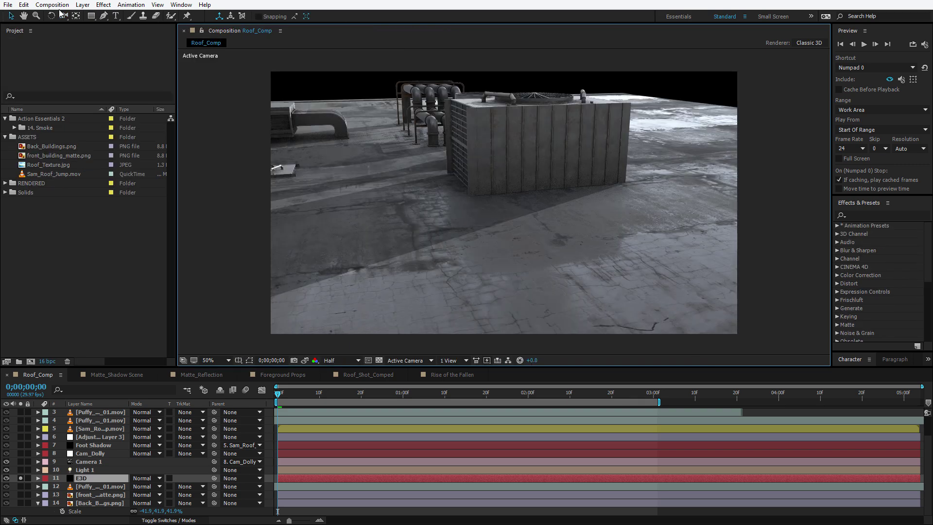
- Create a new 1920 x 1080 composition named Roof Scene at 23.976 fps, lasting 10 seconds
click(48, 4)
click(76, 16)
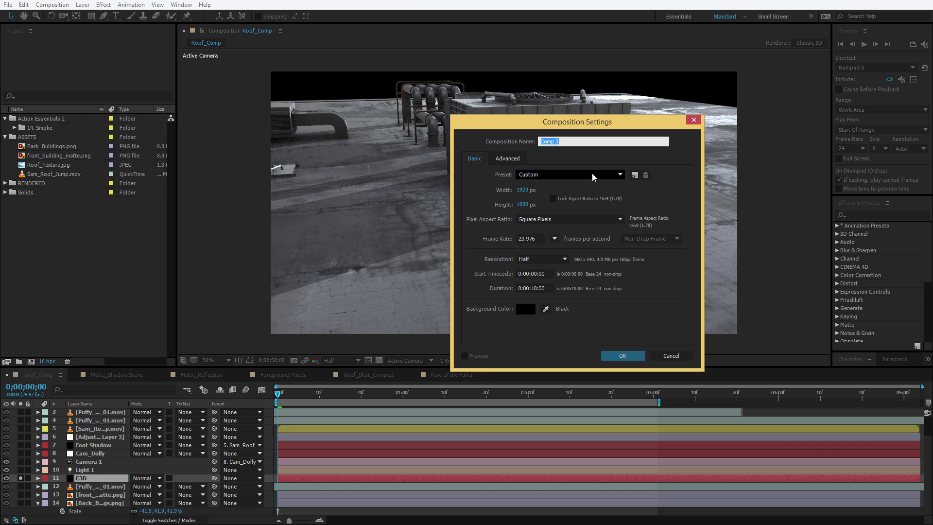
text(Roof Scene)
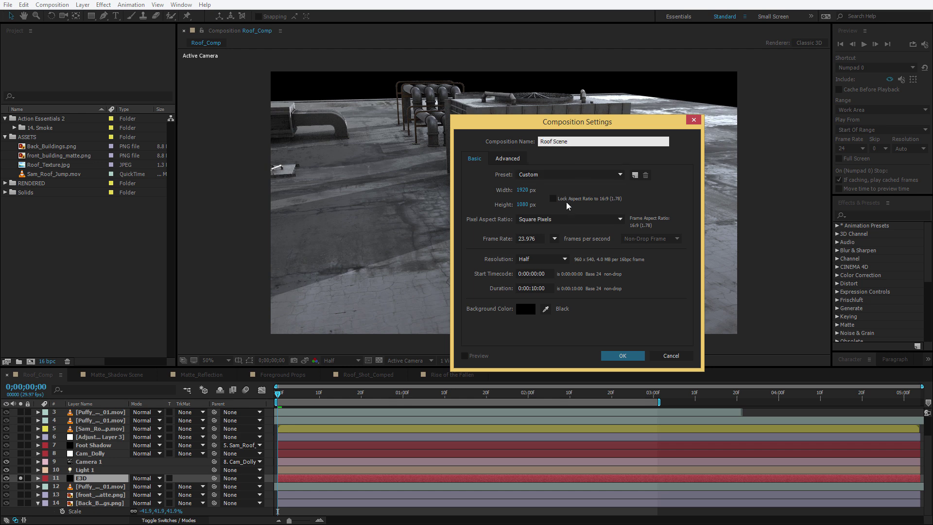
click(621, 356)
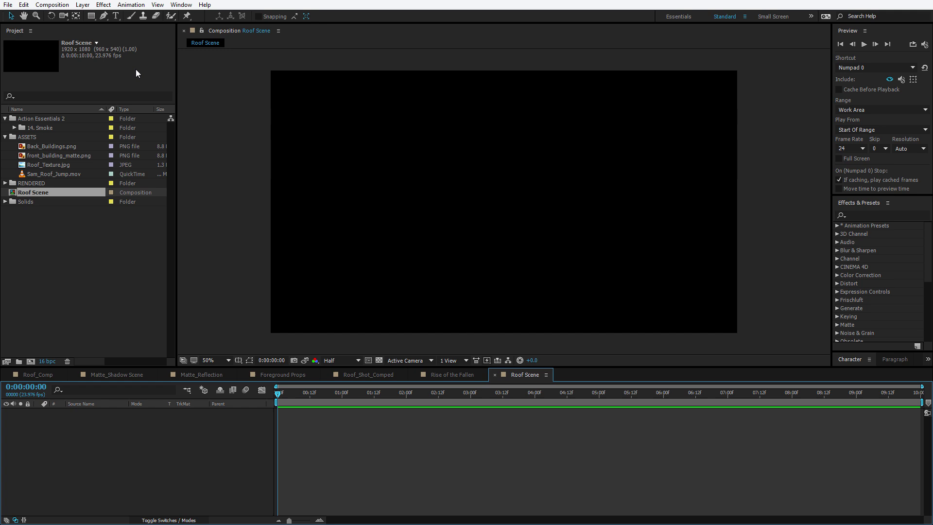
- Add a black comp-size solid named E3D_Roof to the Roof Scene composition
click(83, 5)
mouse_move(93, 18)
click(270, 27)
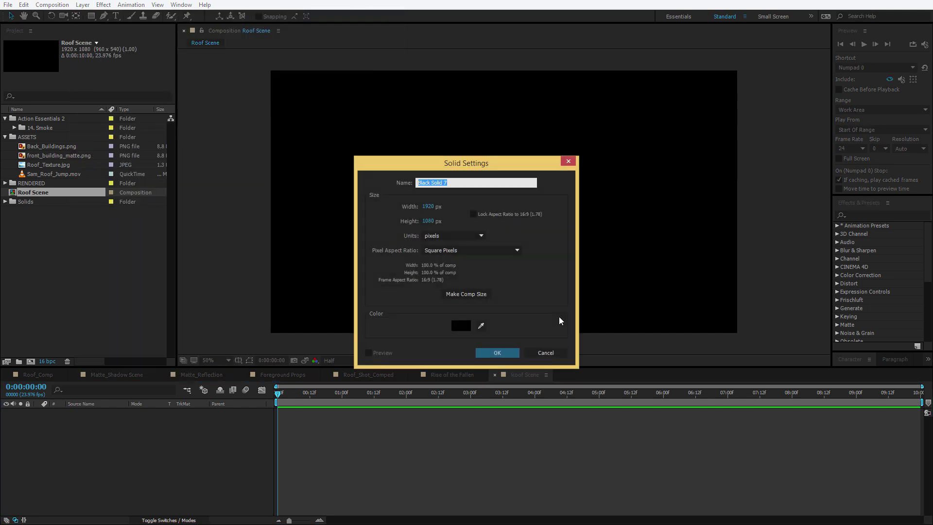
text(E3D_Roof)
click(488, 355)
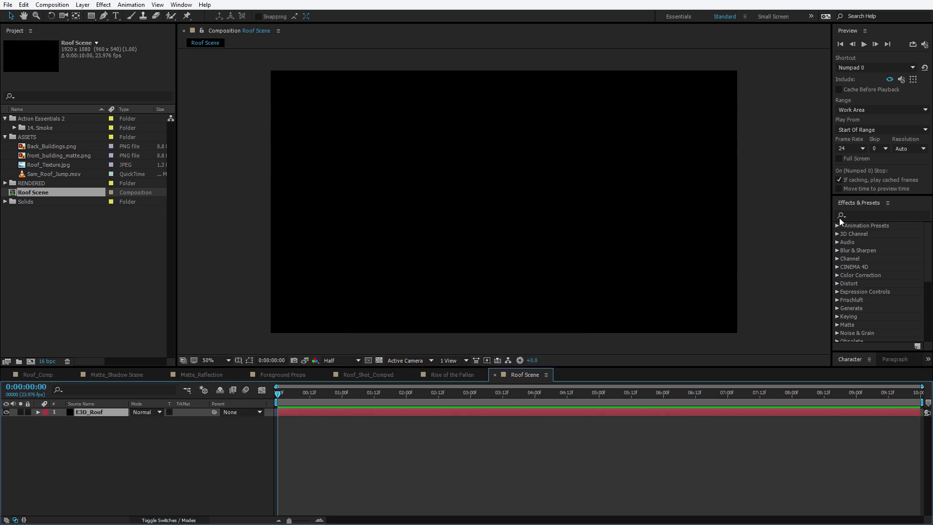
- Find the Video Copilot Element effect and apply it to the E3D_Roof solid
click(863, 214)
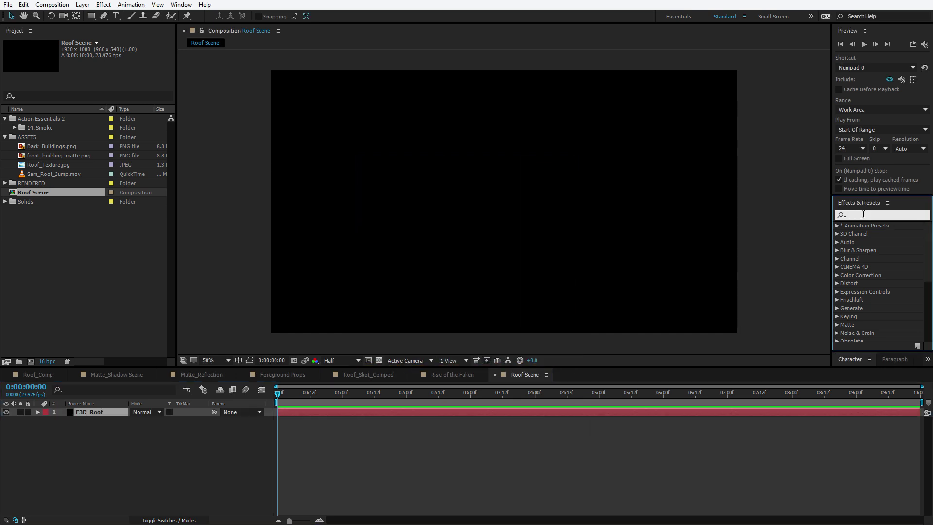
text(eleme)
drag(859, 235, 506, 221)
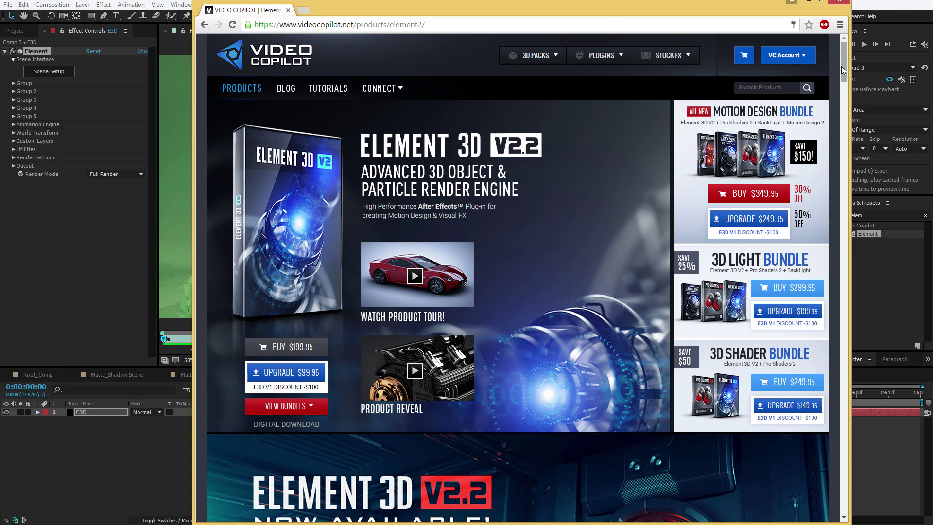
- Look through the Element 3D product page in the web browser
scroll(841, 76, down, 6)
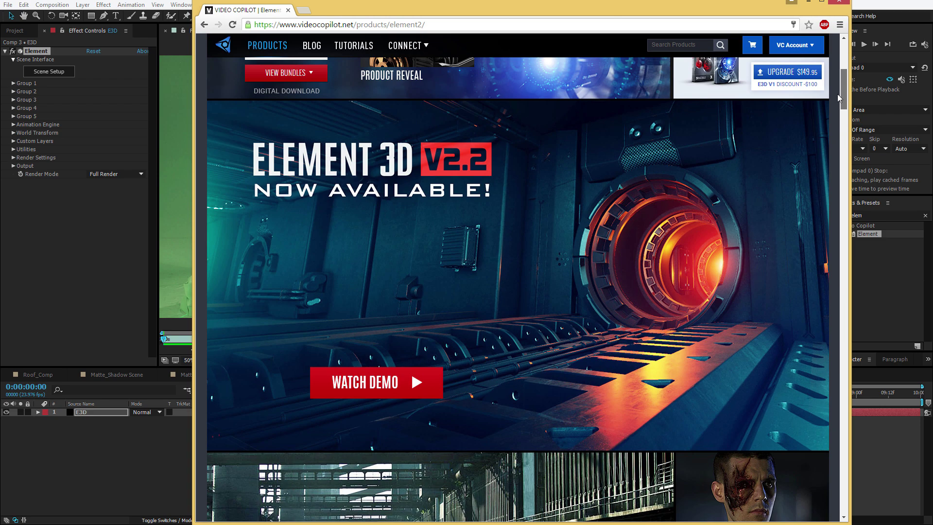
drag(838, 95, 815, 209)
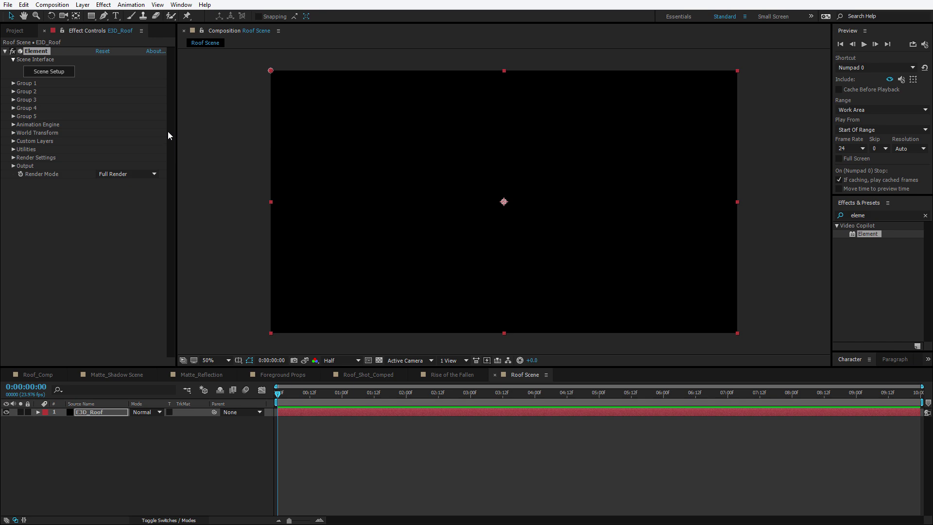
- Open the Element scene setup, add the Rooftop_AirDuct_03 model from Rooftop_Toolkit, and inspect it from several sides
click(50, 73)
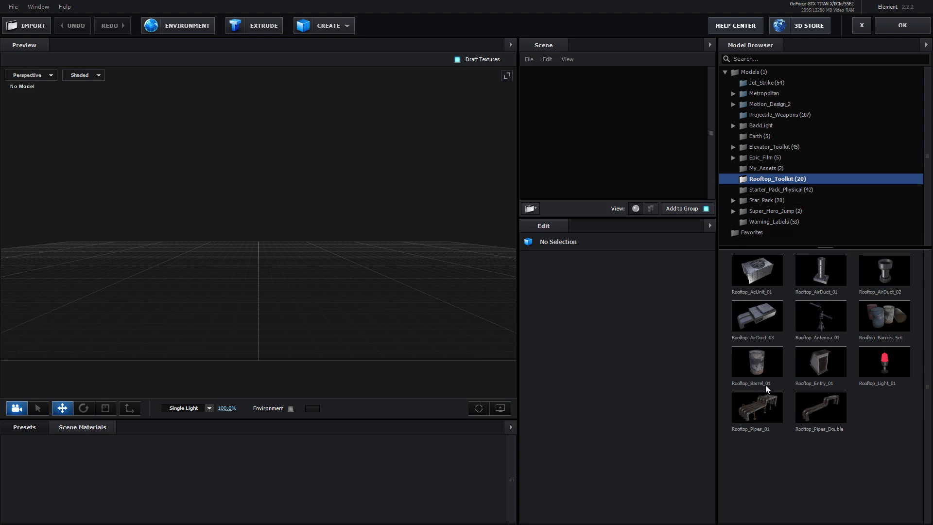
click(761, 317)
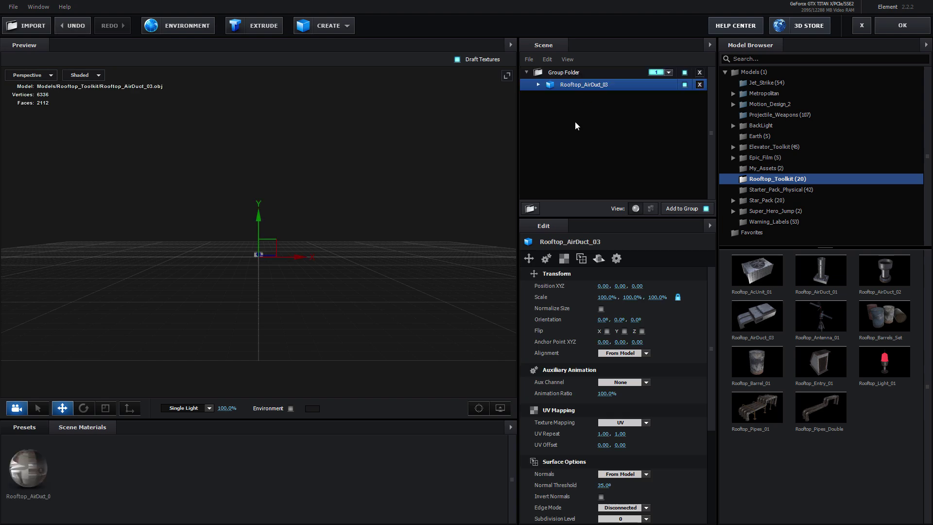
drag(255, 302, 229, 334)
scroll(307, 290, down, 3)
scroll(304, 290, up, 3)
scroll(306, 273, up, 2)
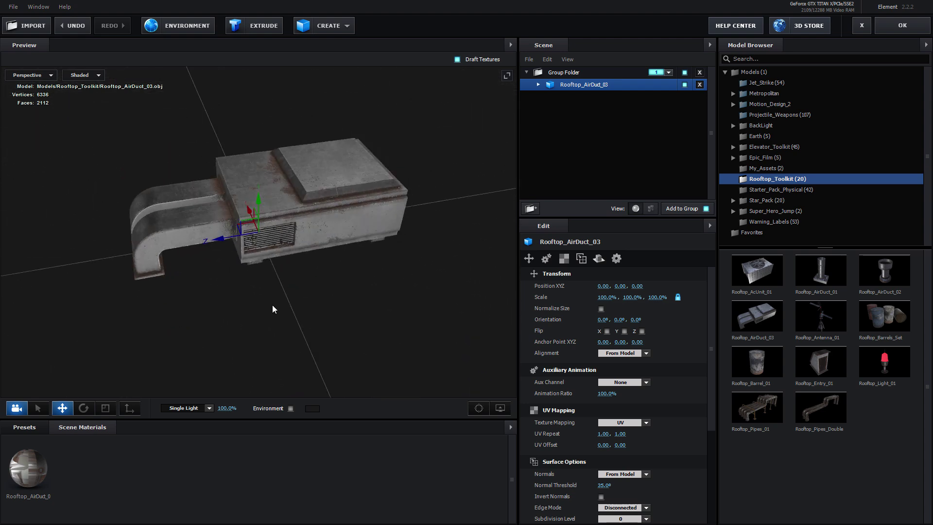
scroll(229, 333, down, 3)
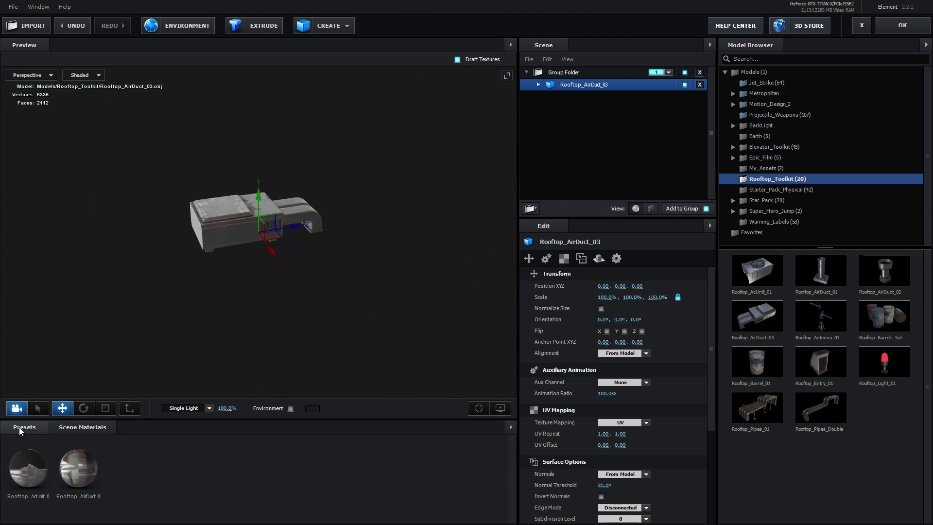
- Load the Basic_2K_11 environment preset to light the air duct and turn off draft textures
click(25, 427)
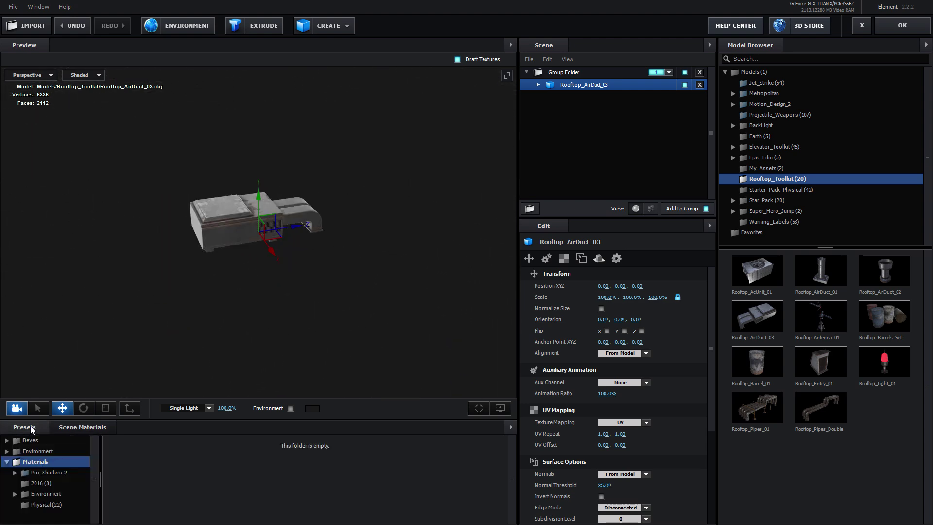
click(45, 450)
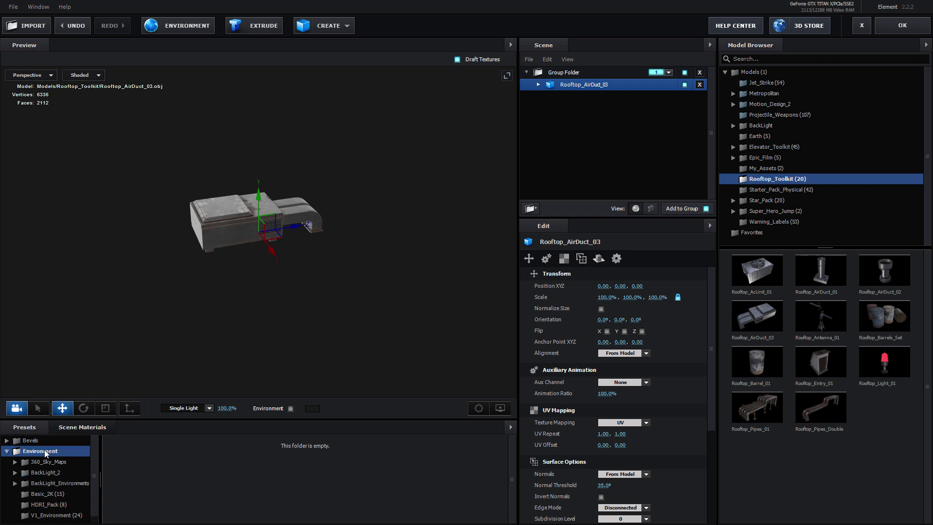
click(49, 494)
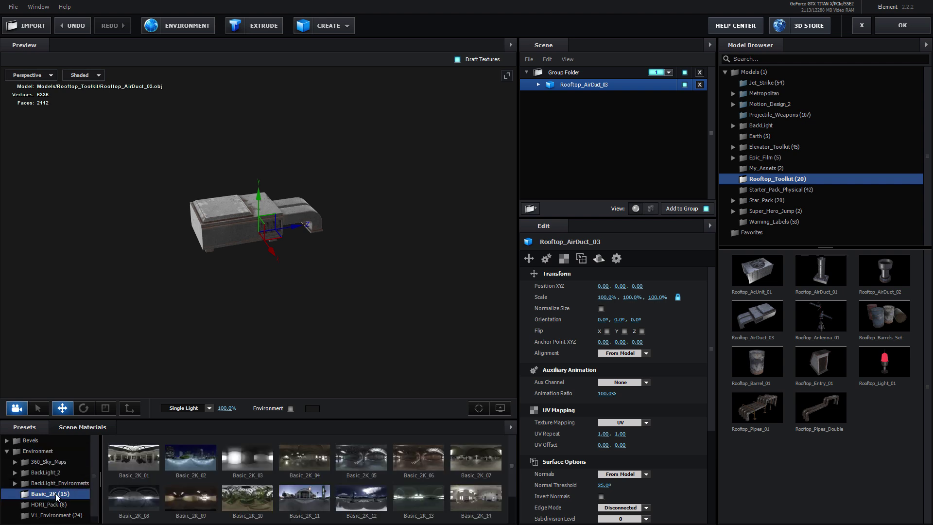
click(305, 500)
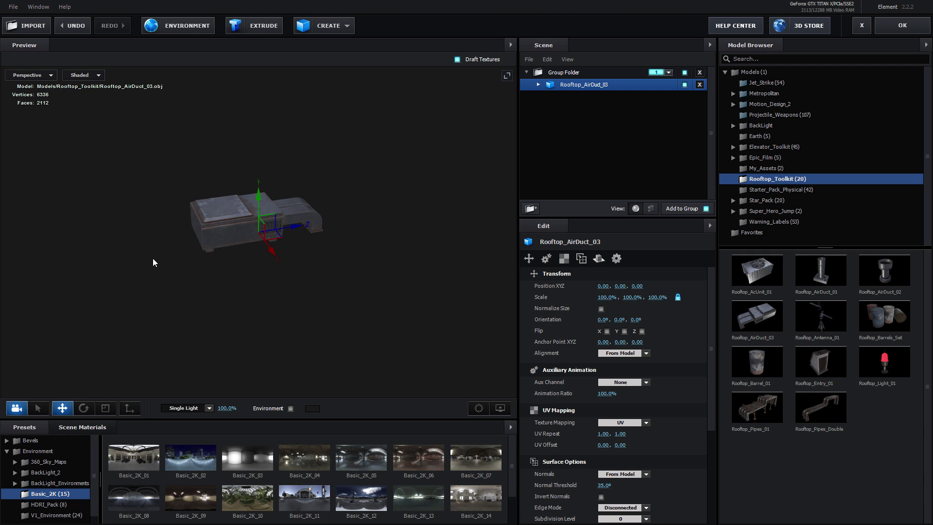
drag(153, 259, 316, 298)
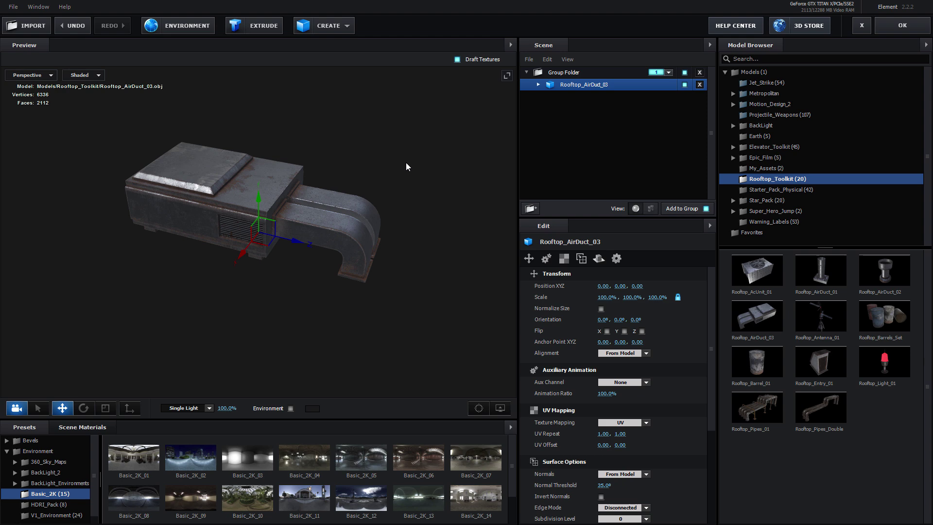
drag(406, 167, 381, 195)
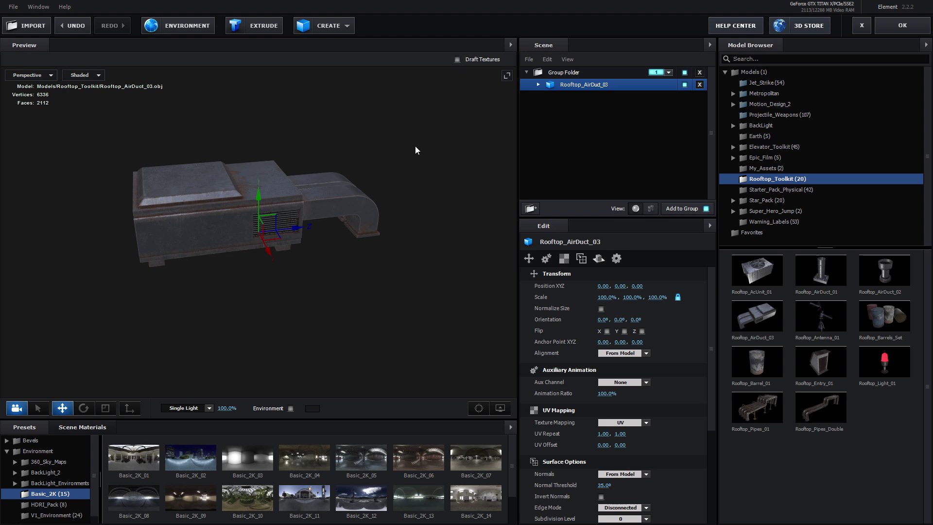
- Move the air duct along the X axis to about -0.18 and add the Rooftop_Barrel_01 model to the scene
click(82, 426)
drag(354, 315, 411, 212)
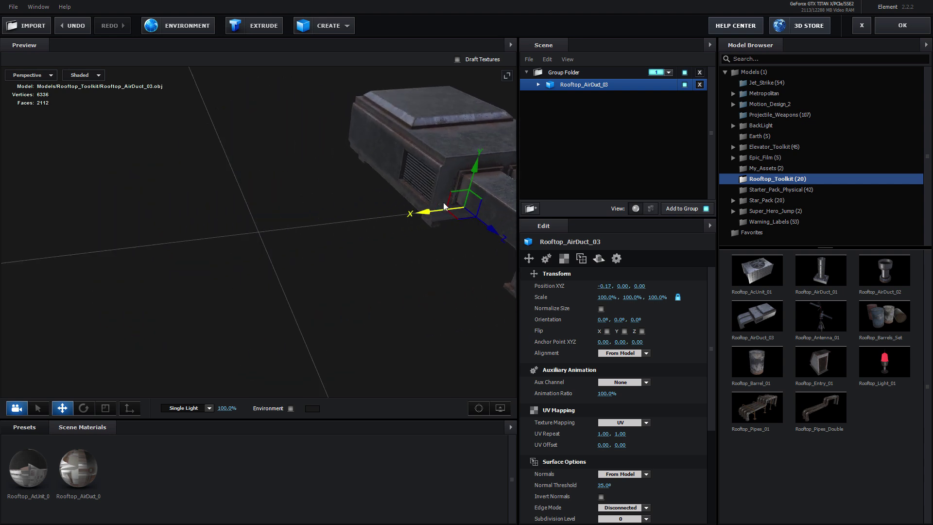
scroll(308, 210, down, 5)
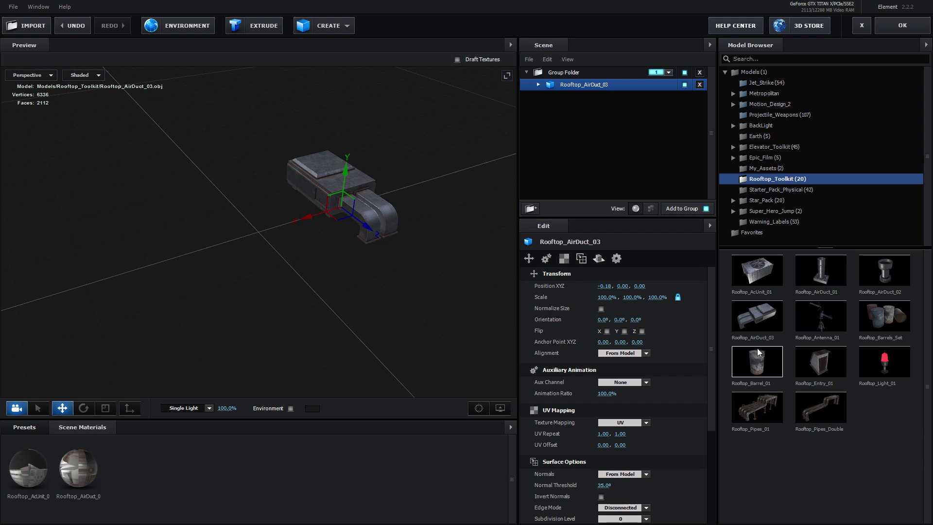
click(762, 363)
scroll(180, 305, up, 5)
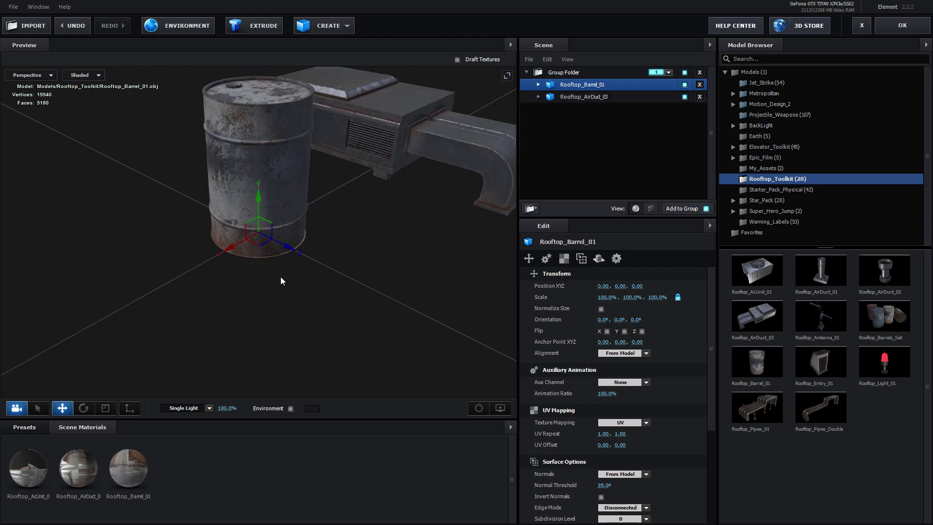
- Set the preview's Single Light intensity to 0% and check the models under environment lighting only
click(225, 408)
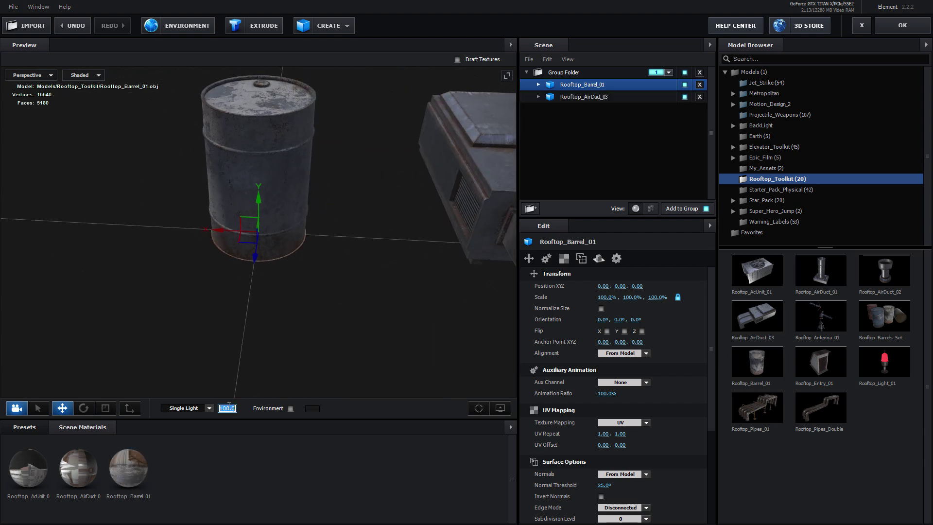
text(0)
key(Return)
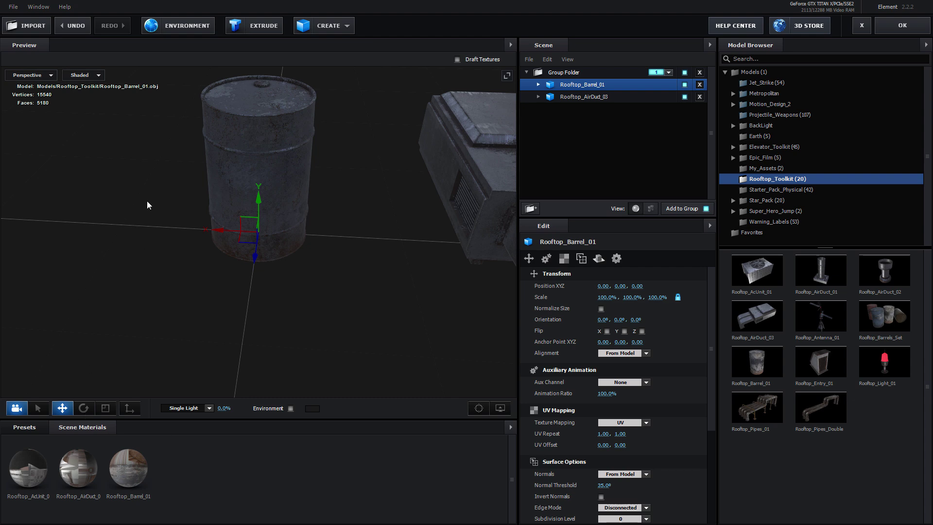
drag(147, 200, 292, 185)
- Set the environment texture's brightness to 25% and gamma to 2.72, and check the shading on the models
click(175, 25)
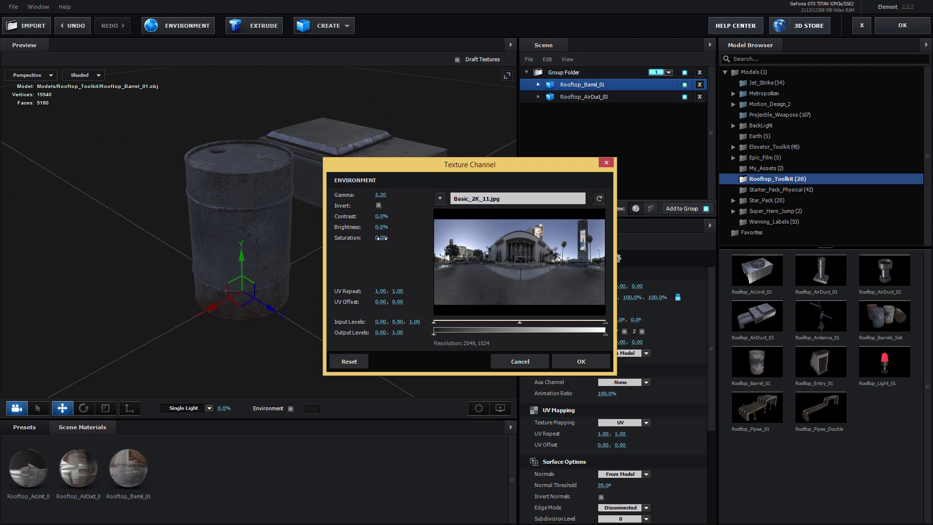
drag(381, 227, 391, 227)
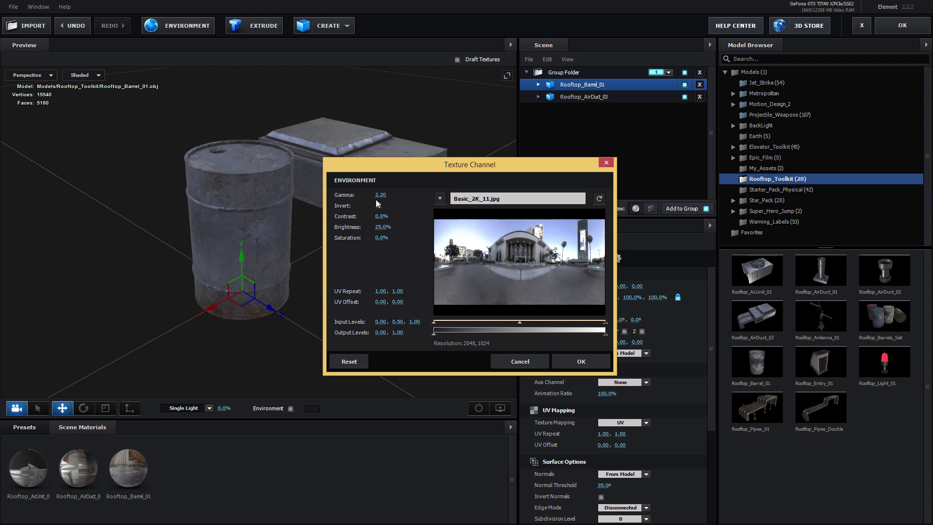
drag(381, 194, 403, 194)
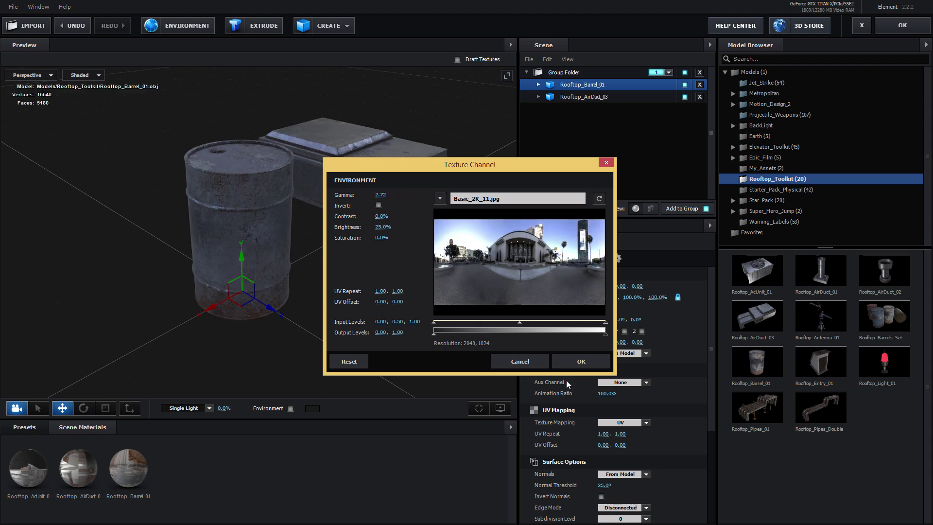
click(582, 363)
drag(424, 229, 268, 244)
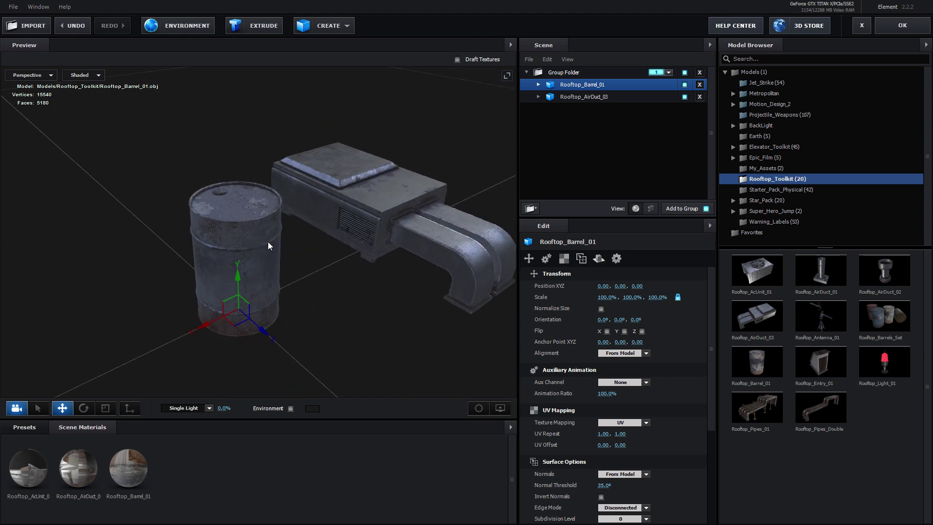
- Set the Rooftop_Barrel_01 material's diffuse color to light orange F6B784 and inspect the barrel up close
click(538, 85)
click(571, 100)
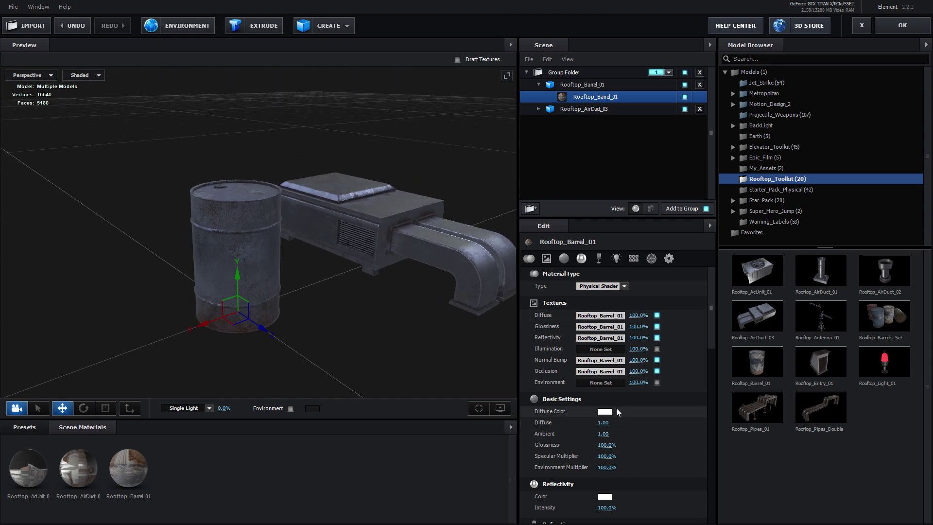
click(607, 412)
mouse_move(594, 381)
mouse_down()
mouse_move(550, 367)
mouse_move(567, 358)
mouse_move(556, 363)
mouse_move(579, 387)
mouse_move(576, 369)
mouse_up()
click(653, 480)
click(573, 389)
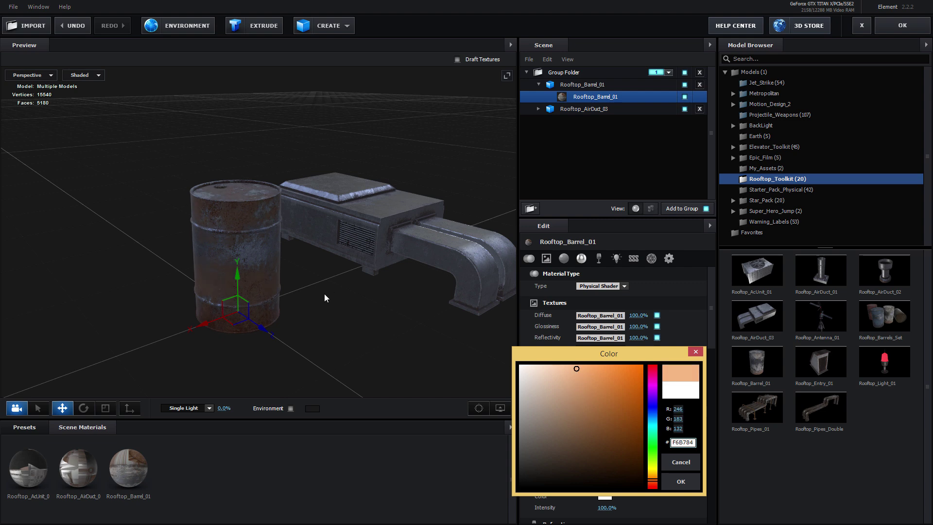
click(681, 481)
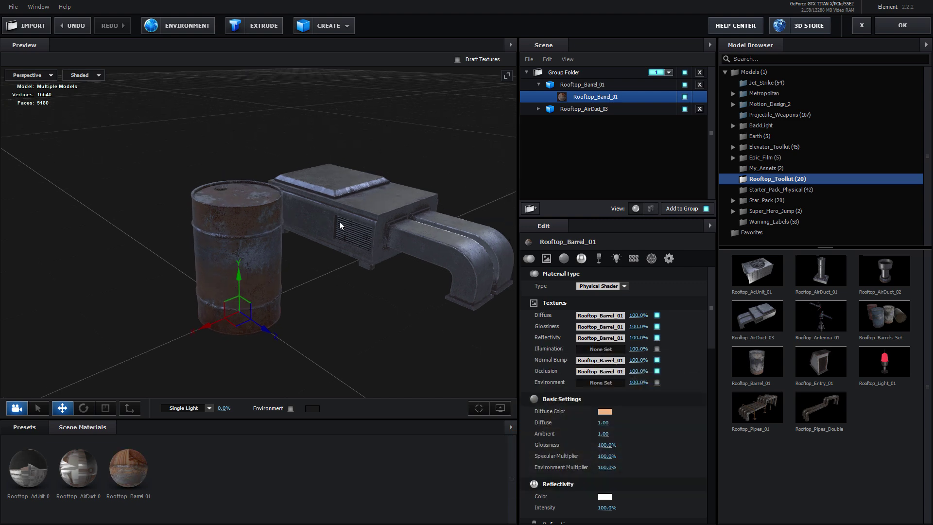
scroll(333, 234, up, 5)
drag(327, 246, 297, 249)
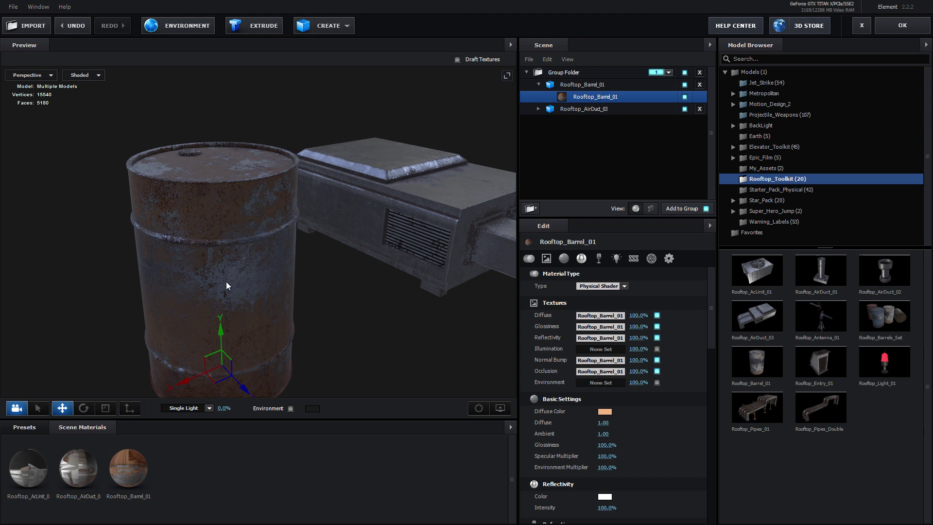
drag(226, 282, 243, 164)
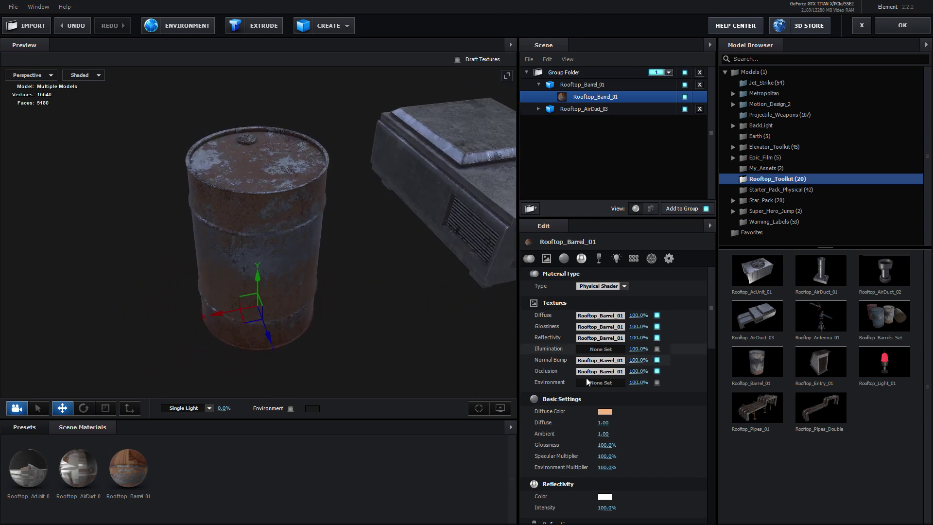
- Set the Rooftop_Barrel_01 material's diffuse color to muted reddish brown C19784 and view the barrel from a lower angle
click(605, 411)
click(652, 411)
mouse_move(573, 384)
mouse_down()
mouse_move(558, 364)
mouse_move(584, 362)
mouse_up()
drag(656, 471, 653, 497)
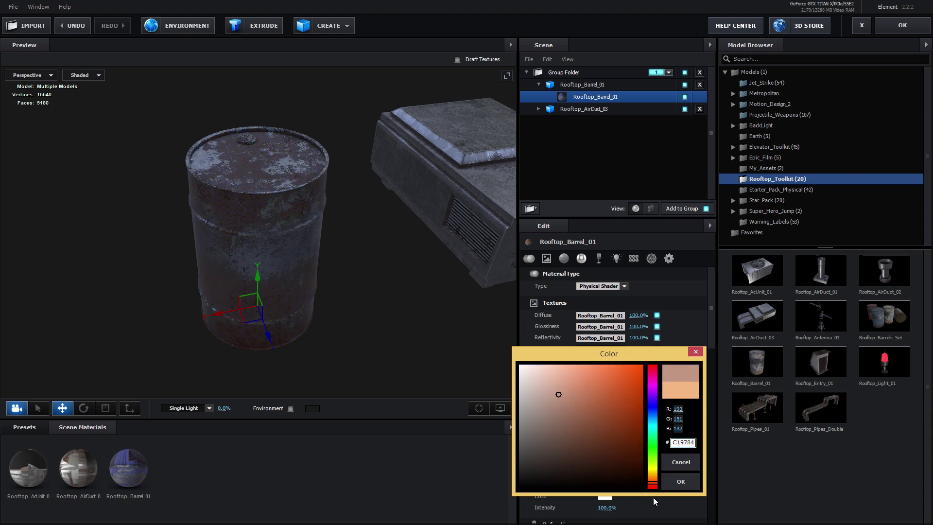
drag(510, 319, 389, 189)
- Lower the white input level of the barrel material's Glossiness texture to 0.53 and check the reflections on the barrel
click(609, 328)
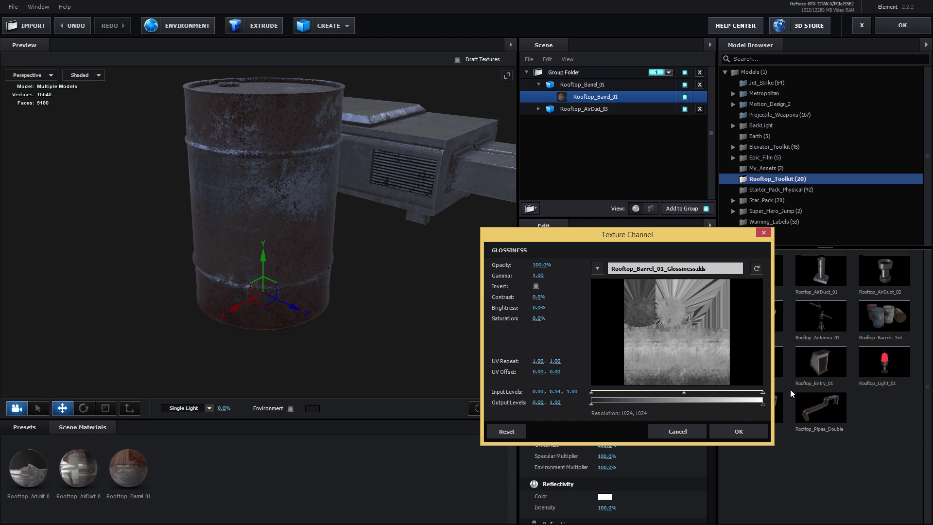
mouse_move(763, 392)
mouse_down()
mouse_move(644, 400)
mouse_move(691, 396)
mouse_move(681, 398)
mouse_up()
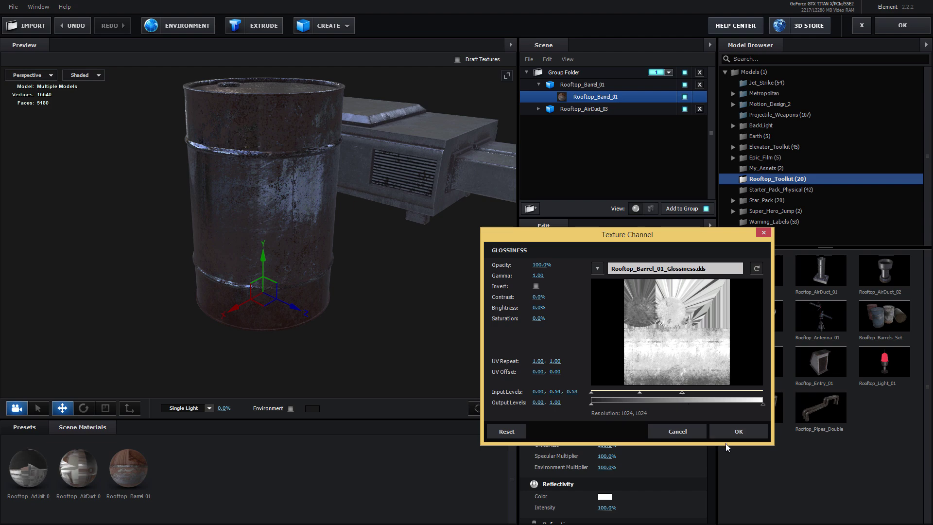
click(733, 431)
drag(311, 204, 384, 232)
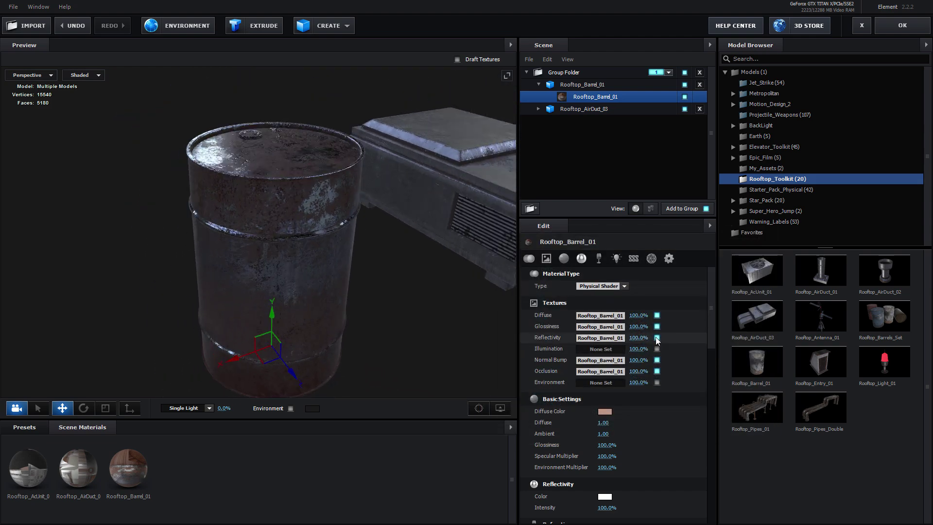
- Set the barrel's Glossiness texture input levels to a midpoint of 0.40 and a white level of 0.75, and check the shine
click(600, 326)
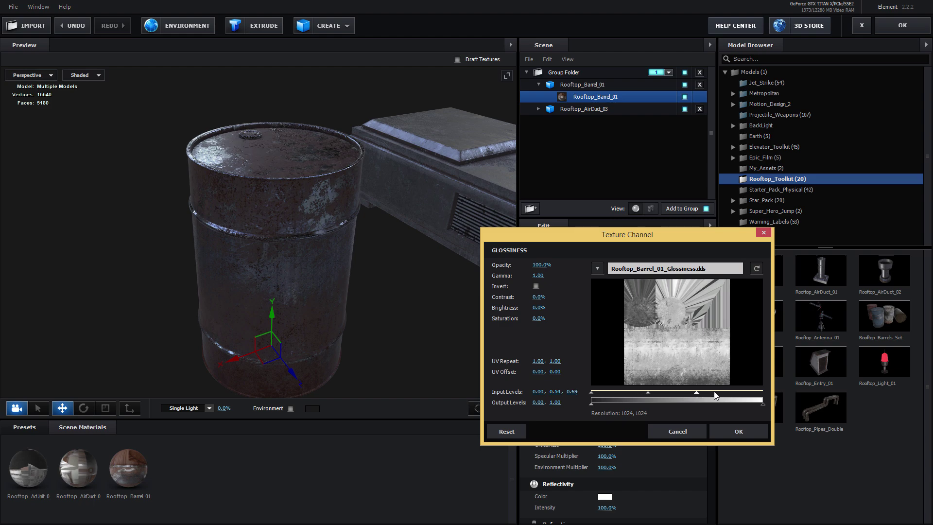
drag(714, 395, 719, 393)
drag(678, 393, 646, 400)
click(738, 431)
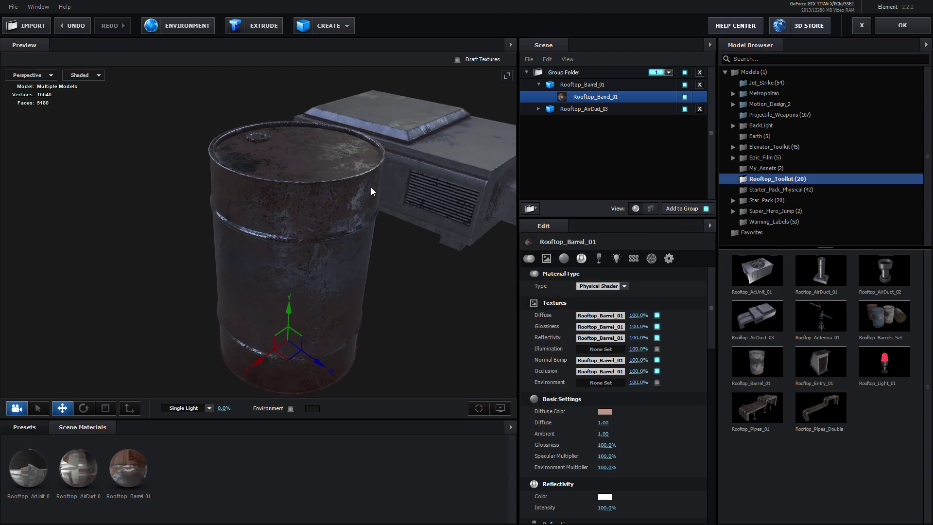
drag(372, 188, 369, 223)
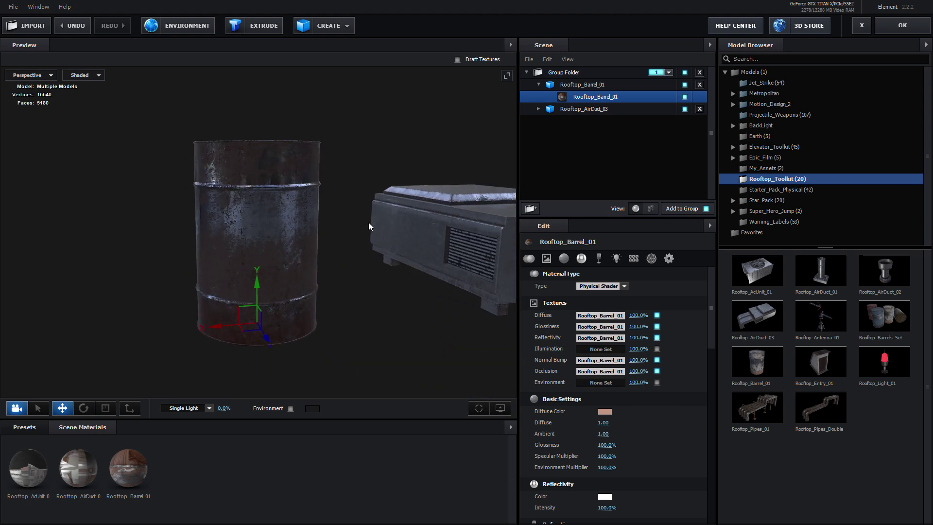
mouse_move(368, 223)
mouse_down()
mouse_move(326, 183)
mouse_move(357, 200)
mouse_move(370, 223)
mouse_up()
- Duplicate the Rooftop_Barrel_01 model, move the copy to 0.10 on the Z axis and rotate it to orientation 180.0°, 37.4°, 180.0°
click(579, 85)
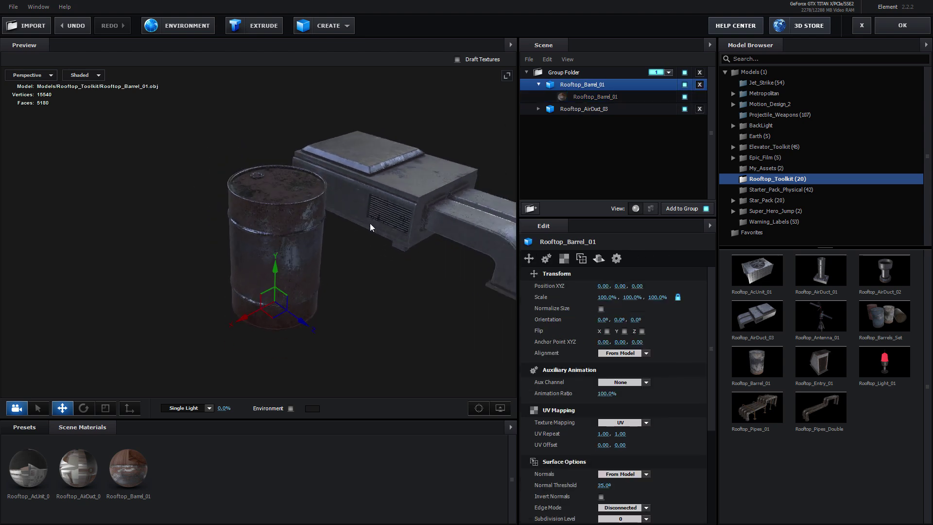
drag(301, 322, 384, 377)
drag(269, 291, 350, 291)
key(e)
click(63, 407)
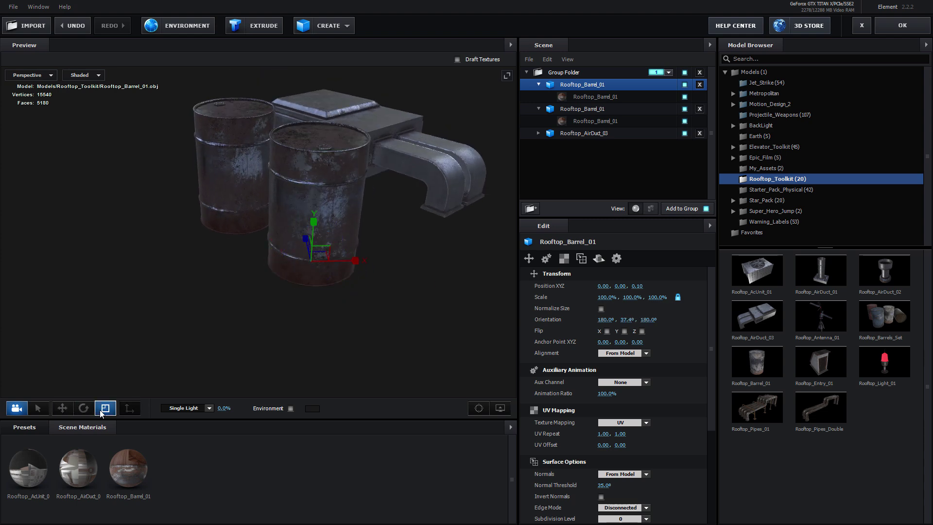
drag(220, 284, 401, 226)
- Try the light blue diffuse color 84B4C1 on the material shared by both barrels
click(594, 97)
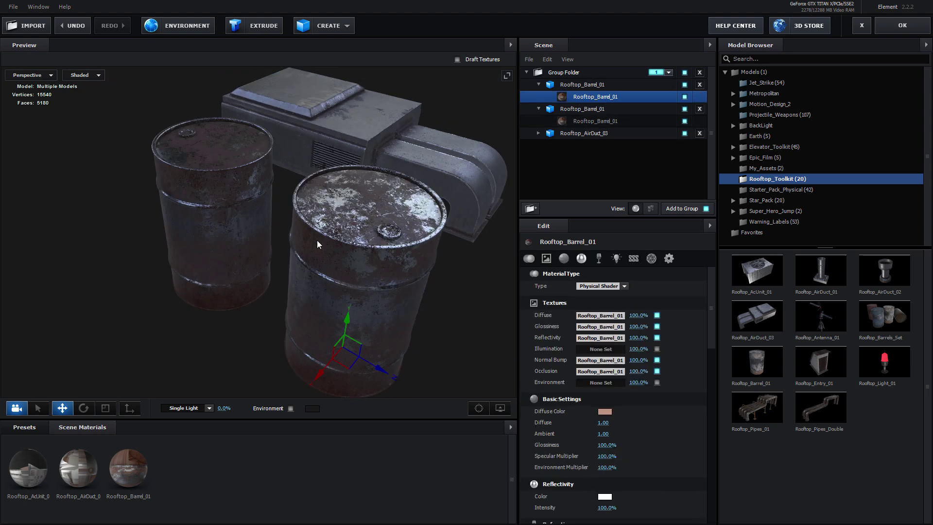
click(605, 412)
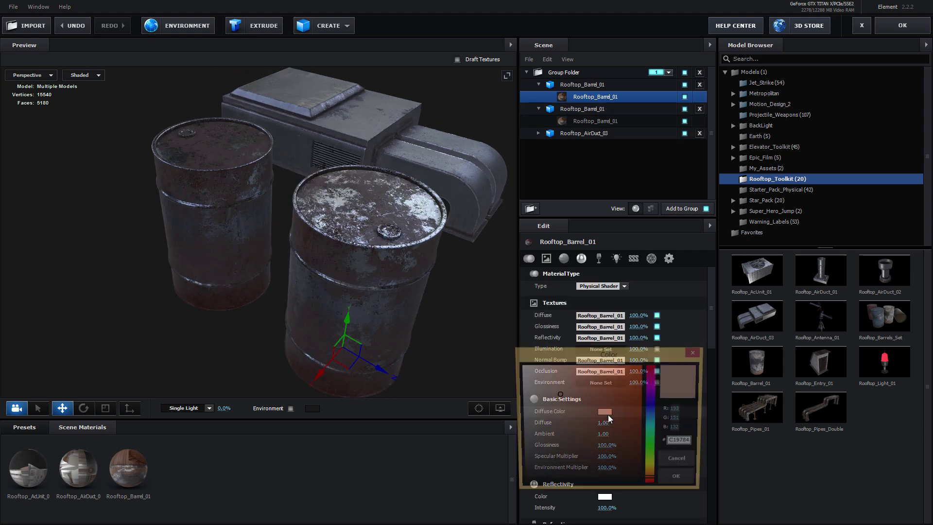
click(651, 423)
drag(652, 425, 652, 426)
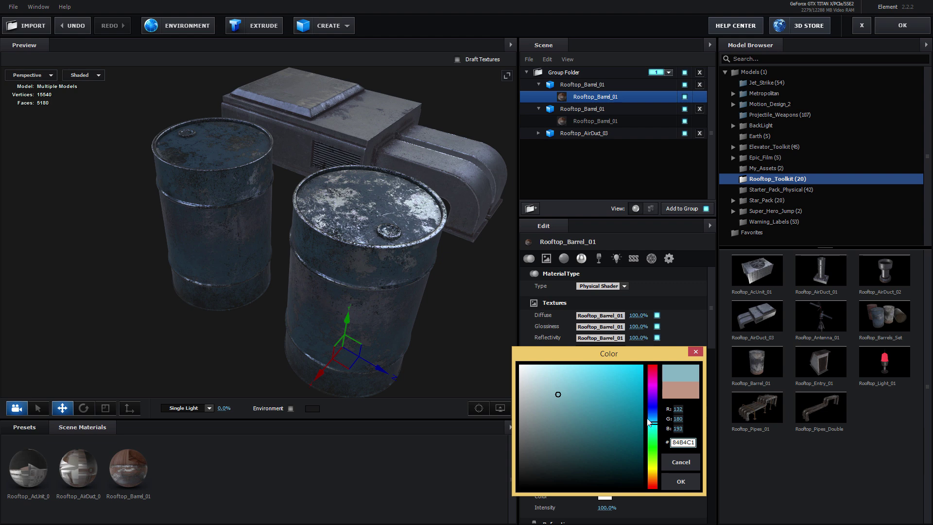
click(679, 461)
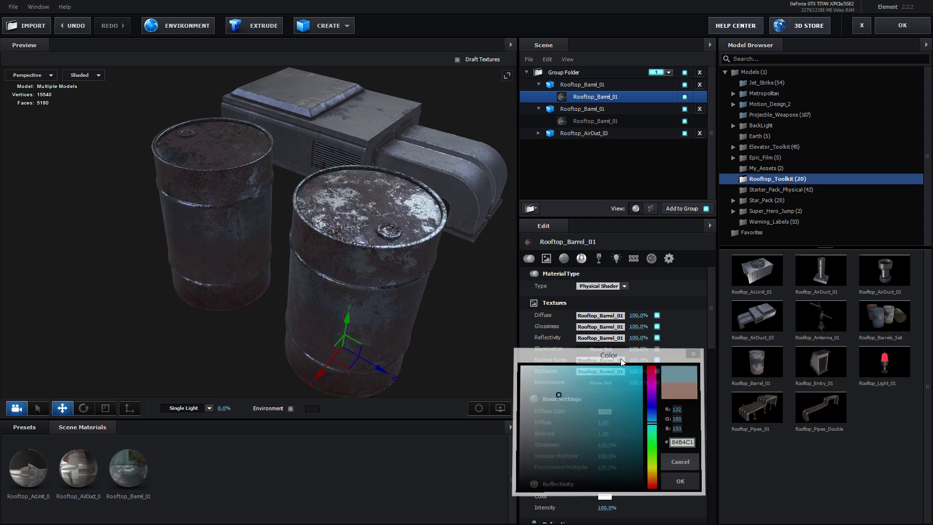
- Duplicate and replace the material on the copied barrel, and rename it Rooftop_Barrel_01 Green
right_click(579, 98)
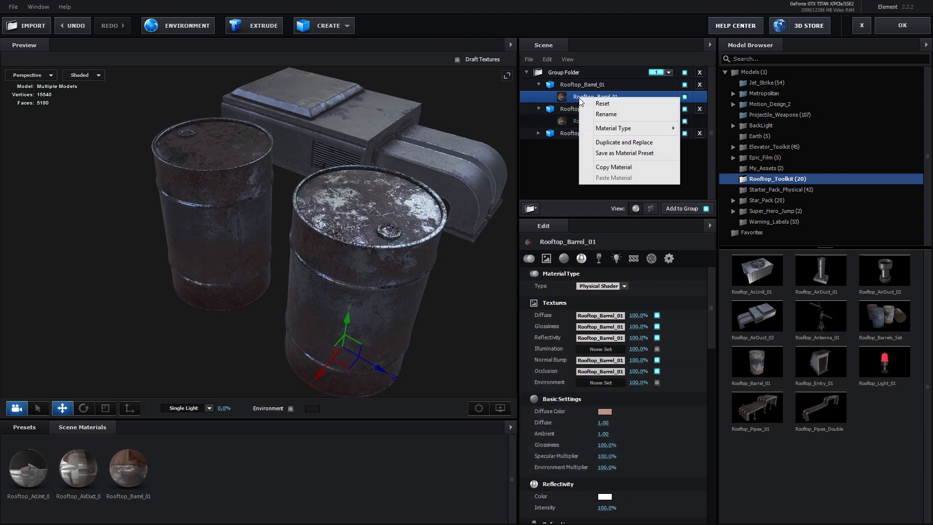
click(615, 142)
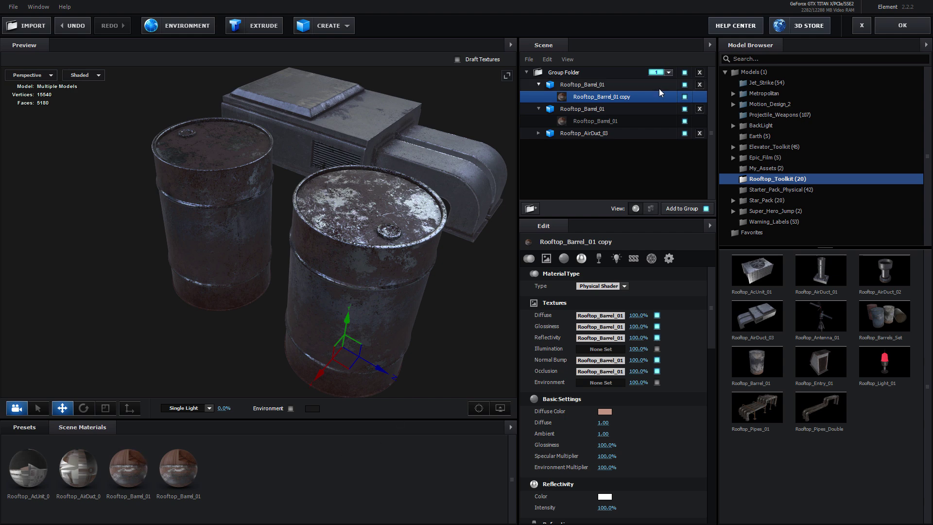
double_click(603, 97)
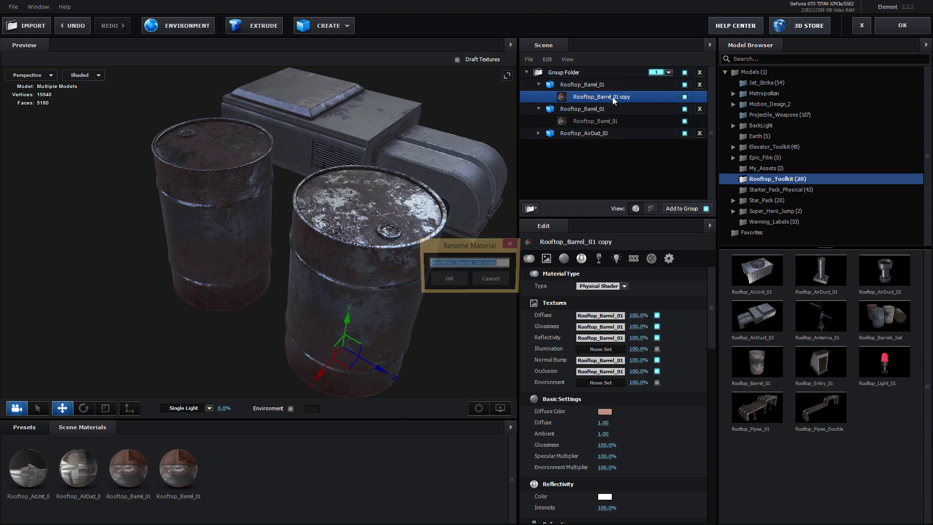
click(486, 263)
text(Gree)
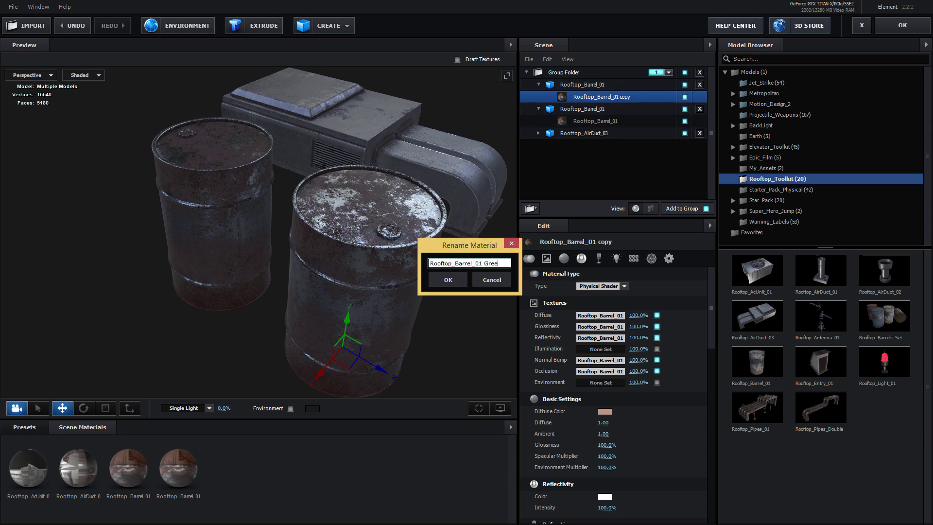
text(n)
key(Return)
- Set the Rooftop_Barrel_01 Green material's diffuse color to a muted dark green and inspect both barrels
click(608, 412)
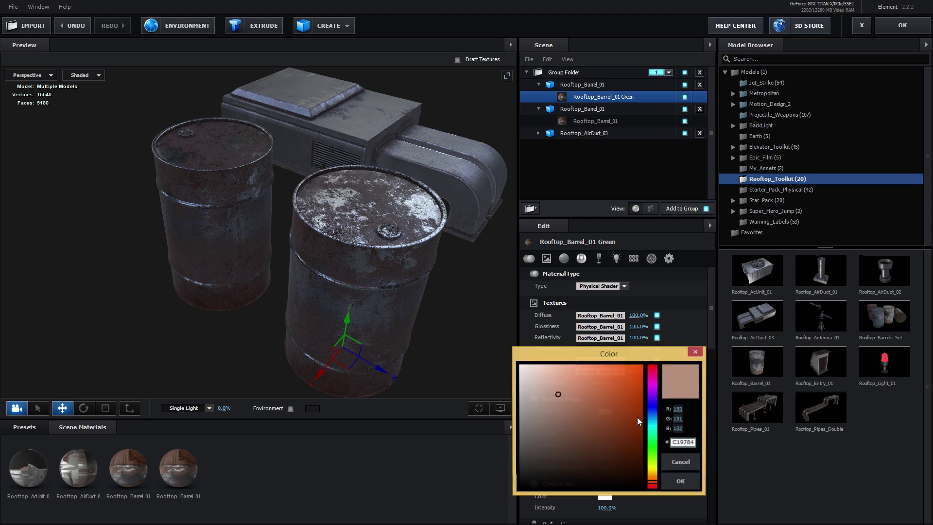
mouse_move(652, 467)
mouse_down()
mouse_move(652, 434)
mouse_move(647, 458)
mouse_up()
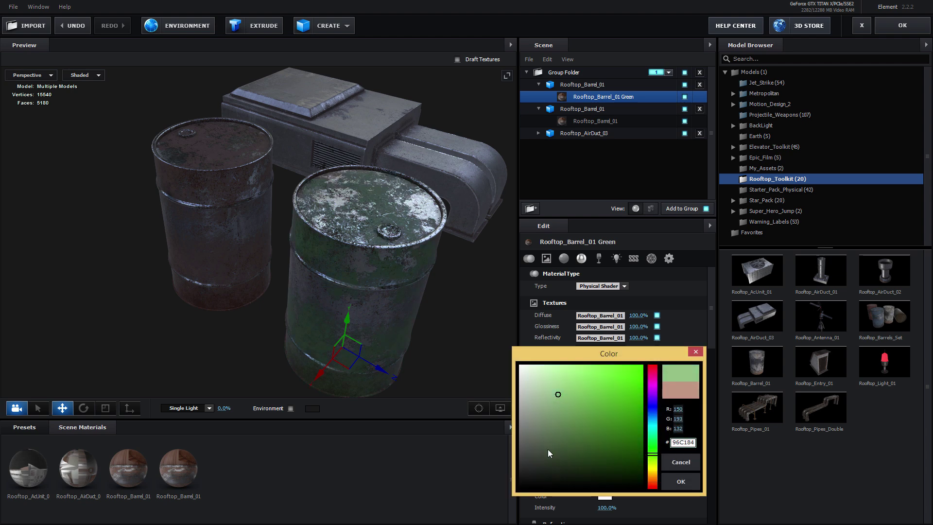
drag(548, 452, 554, 427)
click(681, 481)
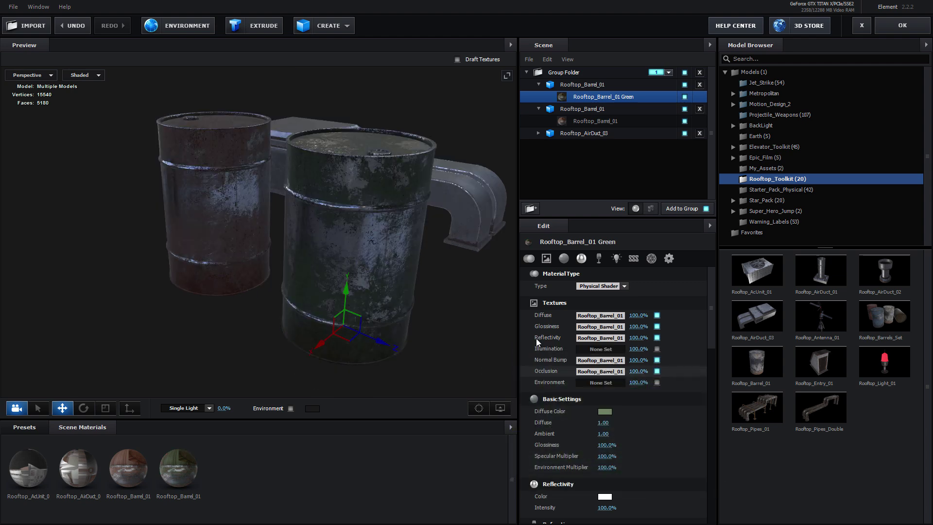
drag(505, 321, 293, 160)
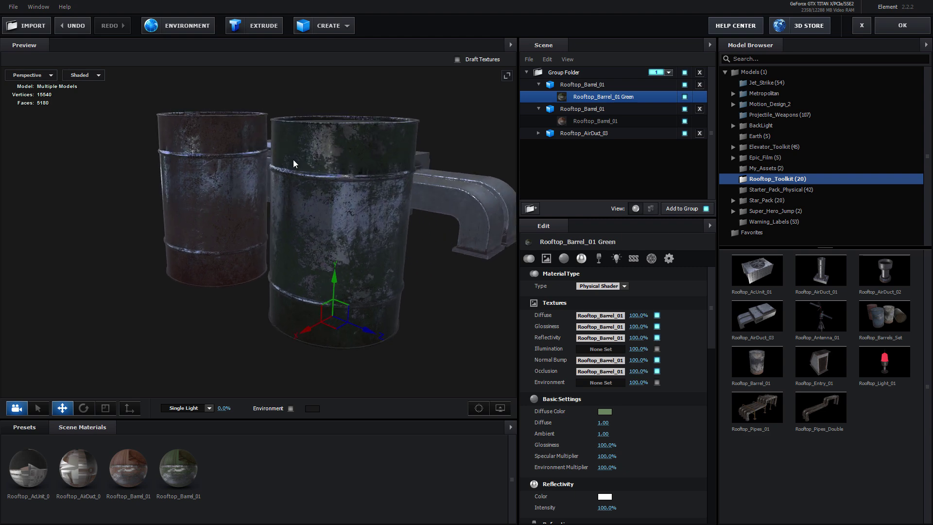
- Adjust the Glossiness texture's input levels on the Rooftop_Barrel_01 Green material and check the barrels from another angle
click(600, 326)
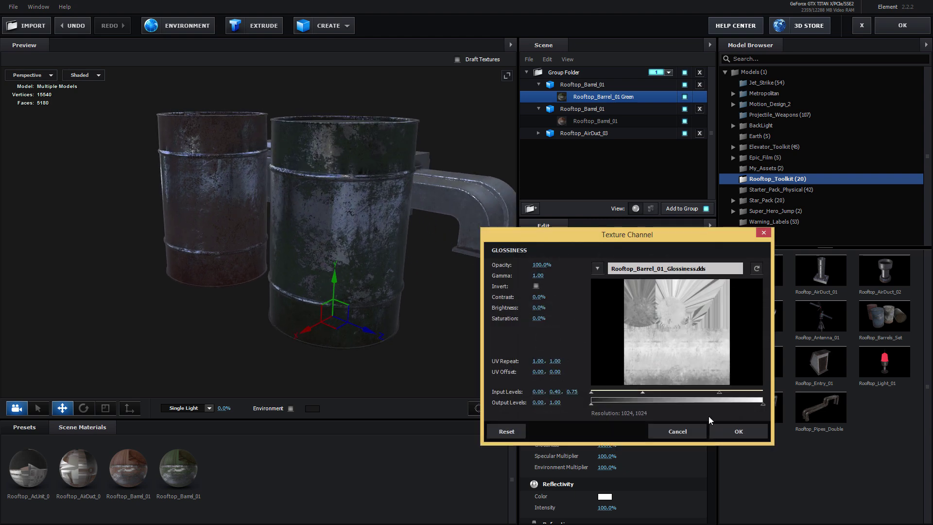
drag(642, 392, 716, 392)
click(731, 432)
drag(435, 188, 388, 200)
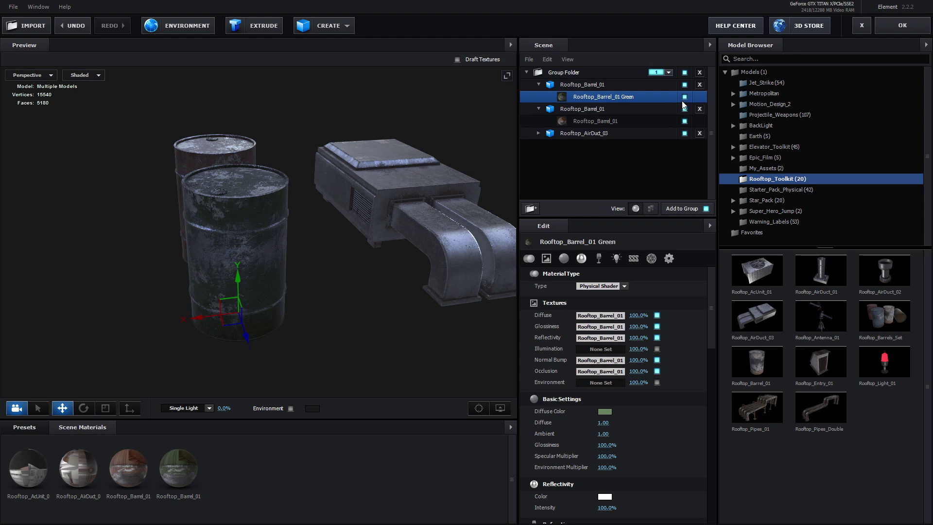
- Delete both barrel models from the scene and remove the unused scene materials
click(700, 85)
click(699, 85)
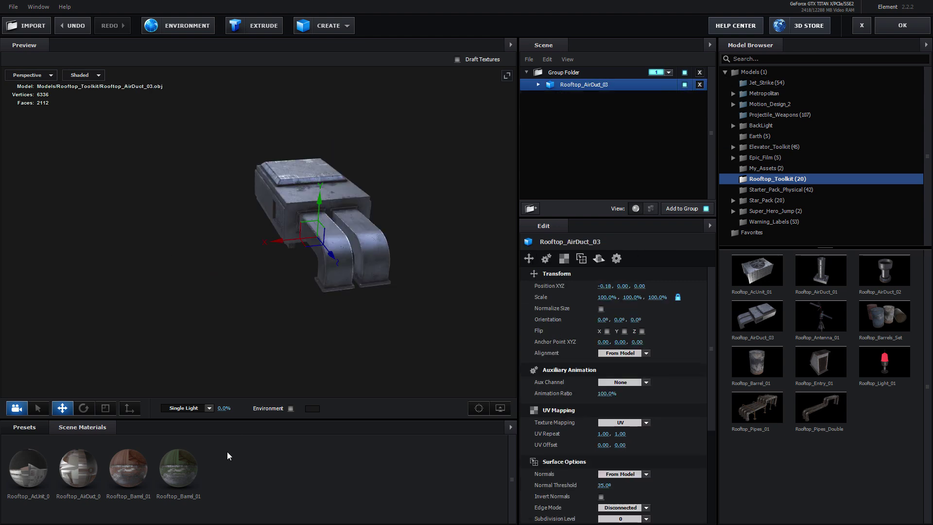
right_click(250, 462)
click(281, 483)
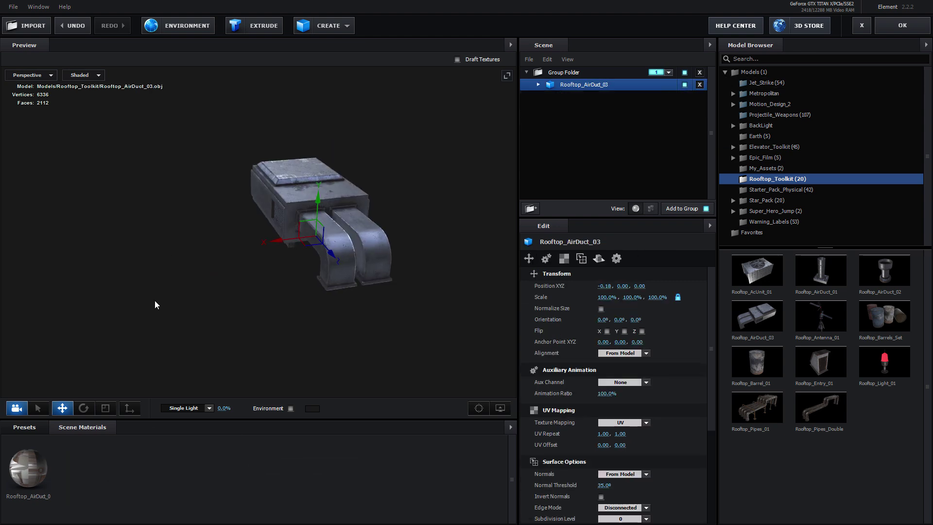
drag(155, 305, 216, 277)
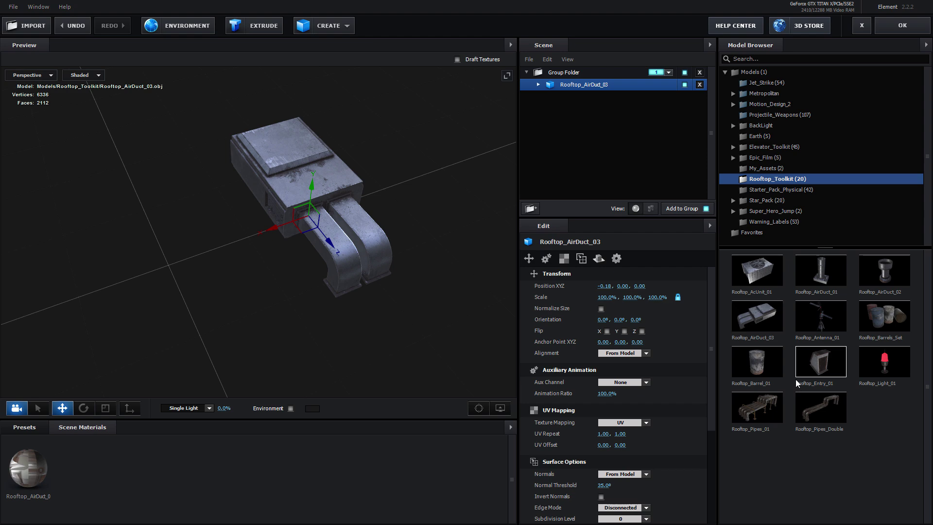
- Add the Rooftop_AirDuct_01 model to the scene, inspect it and remove it again
double_click(843, 267)
drag(308, 255, 348, 279)
drag(215, 283, 499, 170)
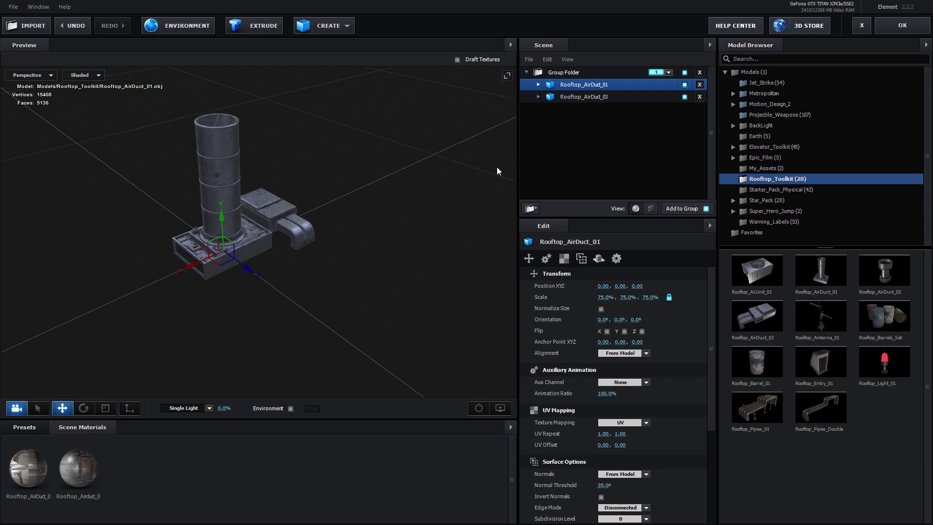
click(701, 96)
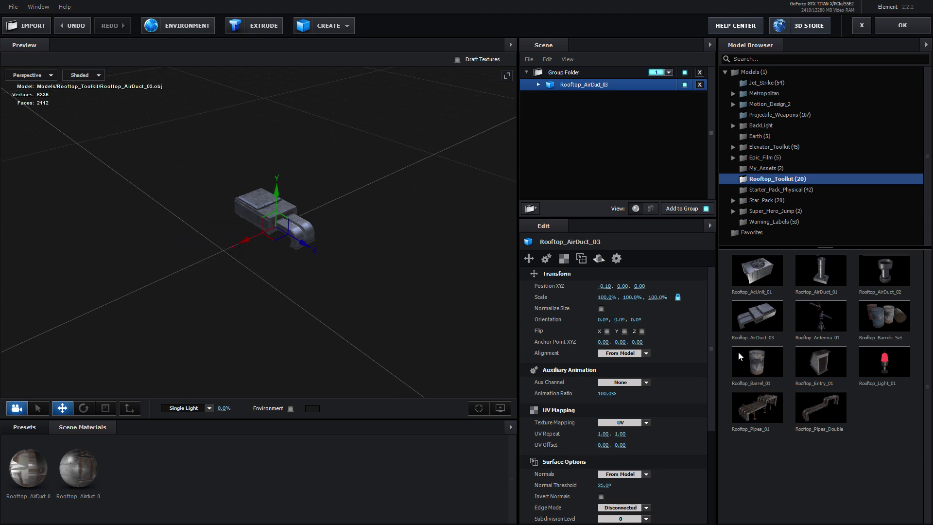
- Add the Rooftop_Pipes_01 model and delete Rooftop_AirDuct_03 so that only the pipes remain in the scene
click(751, 419)
scroll(315, 237, up, 5)
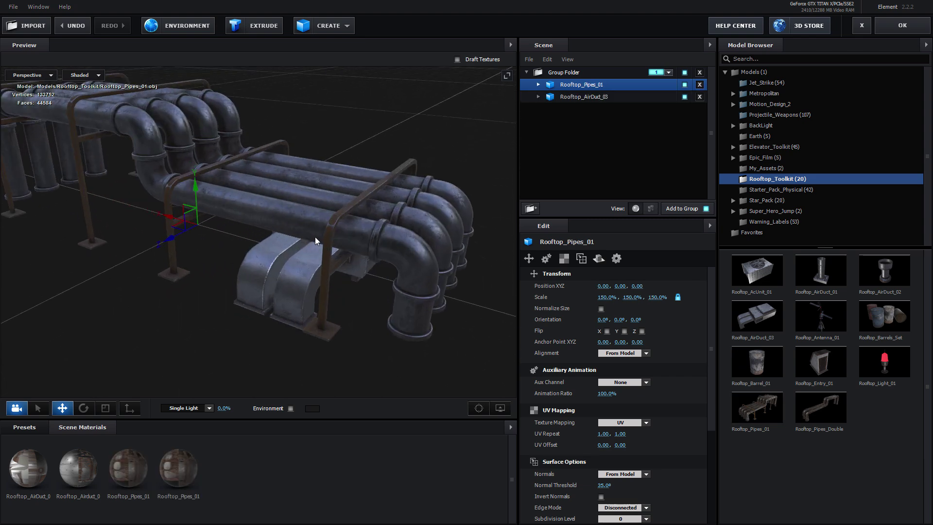
drag(315, 237, 390, 247)
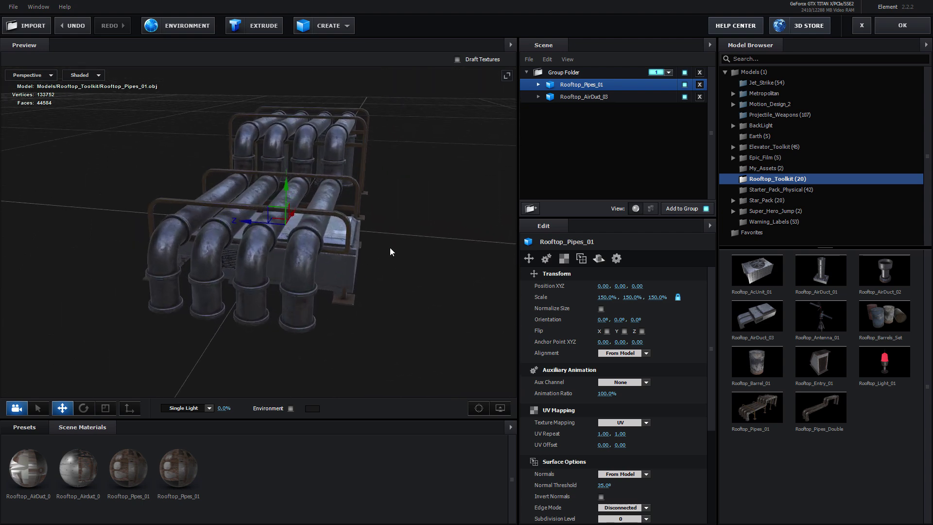
click(700, 97)
drag(386, 285, 347, 285)
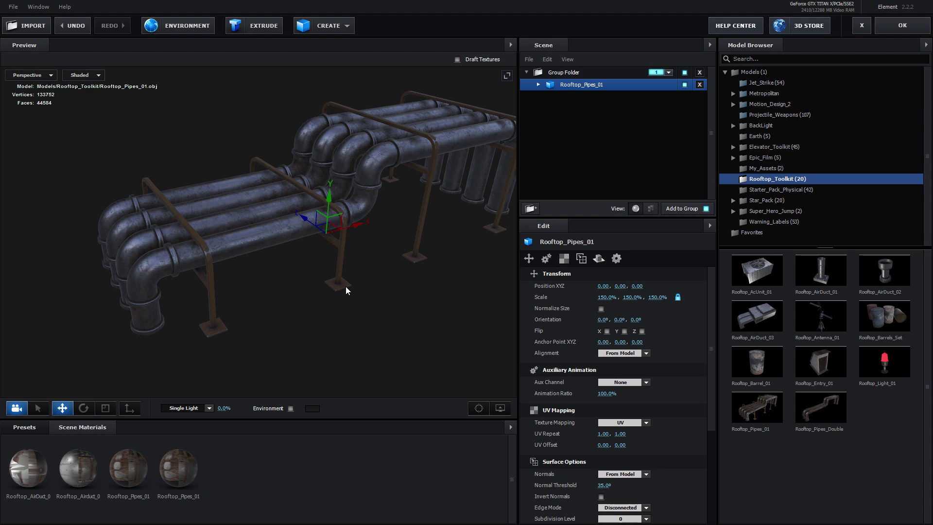
- Set the preview background color to black 000000 and inspect the pipes against it
click(312, 408)
drag(253, 436, 221, 493)
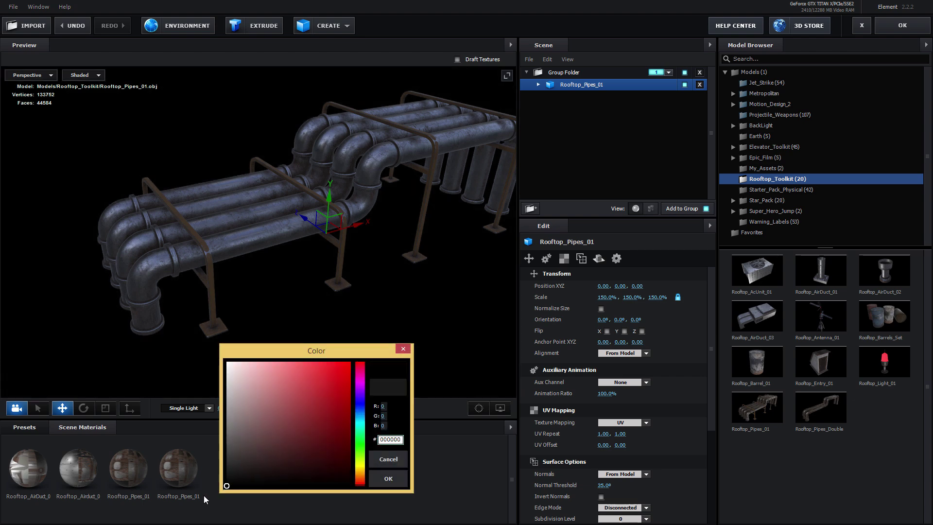
click(384, 477)
drag(389, 255, 346, 288)
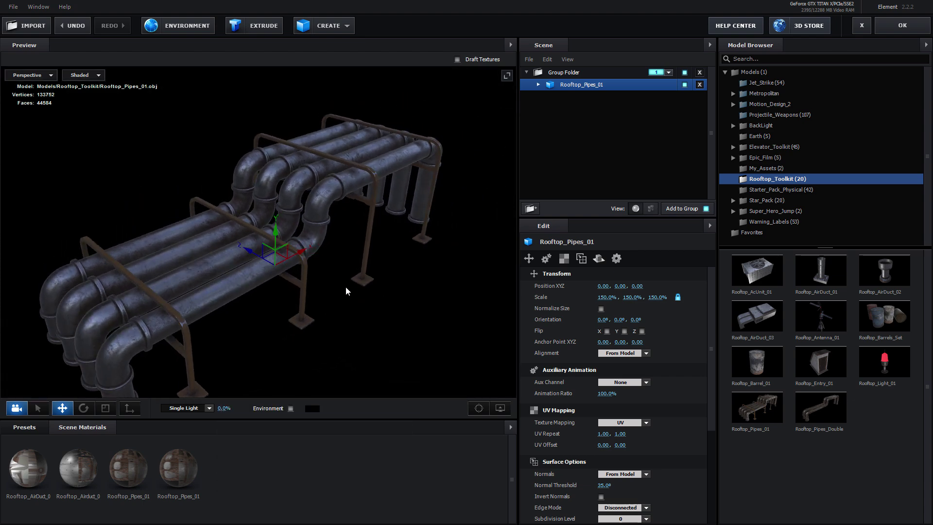
- Expand the Rooftop_Pipes_01 model's materials and hide the Rooftop_Pipes_01_Support part
click(538, 84)
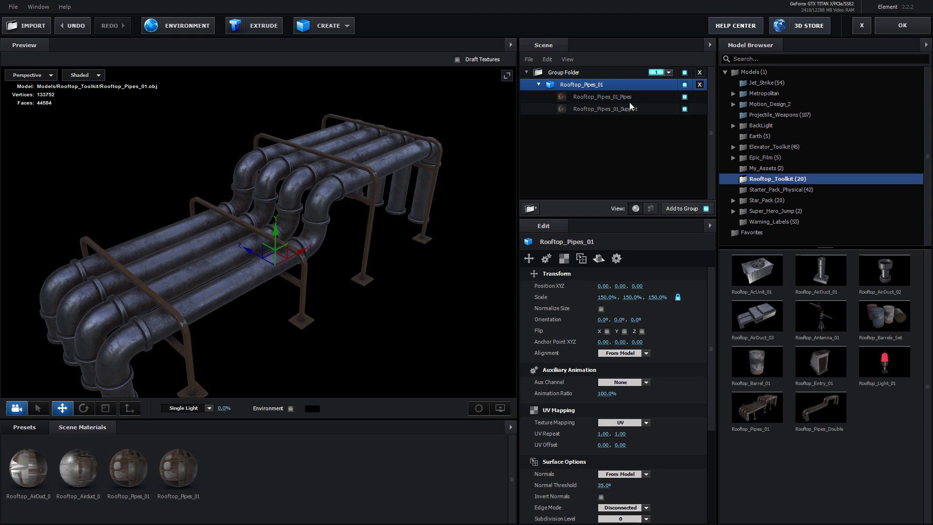
click(627, 107)
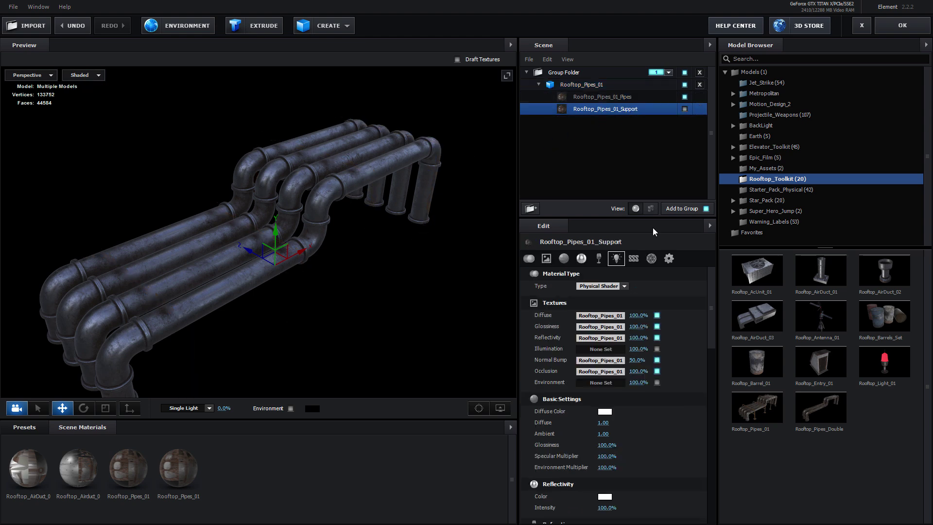
- Make the Rooftop_Pipes_01_Support part visible again on the pipes model
click(684, 109)
click(684, 109)
drag(420, 270, 353, 274)
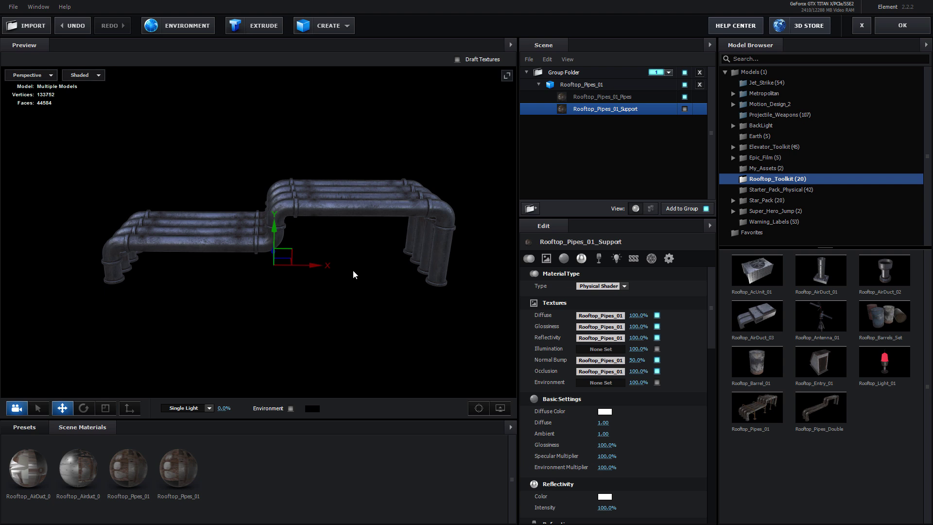
click(684, 109)
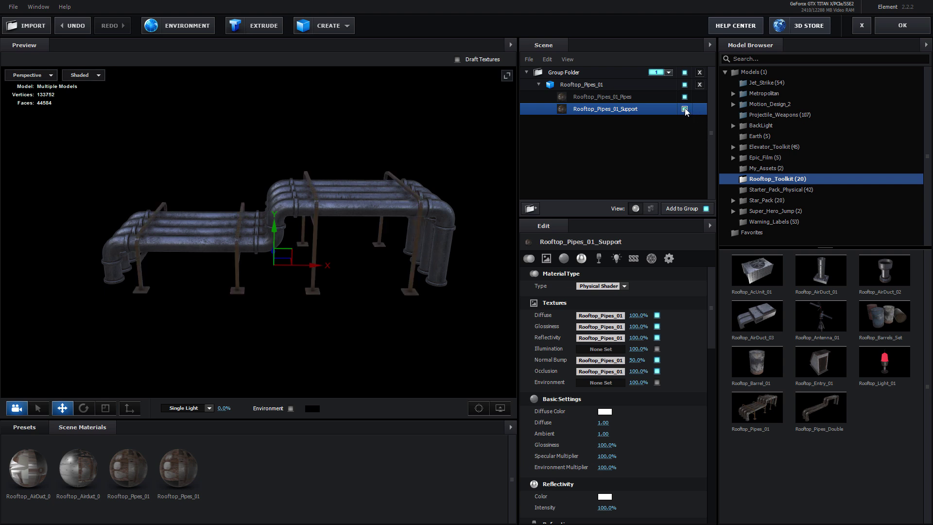
- List the pipes model by its separate objects and hide the front support frame Rooftop_AirDuct_04_B4
click(651, 209)
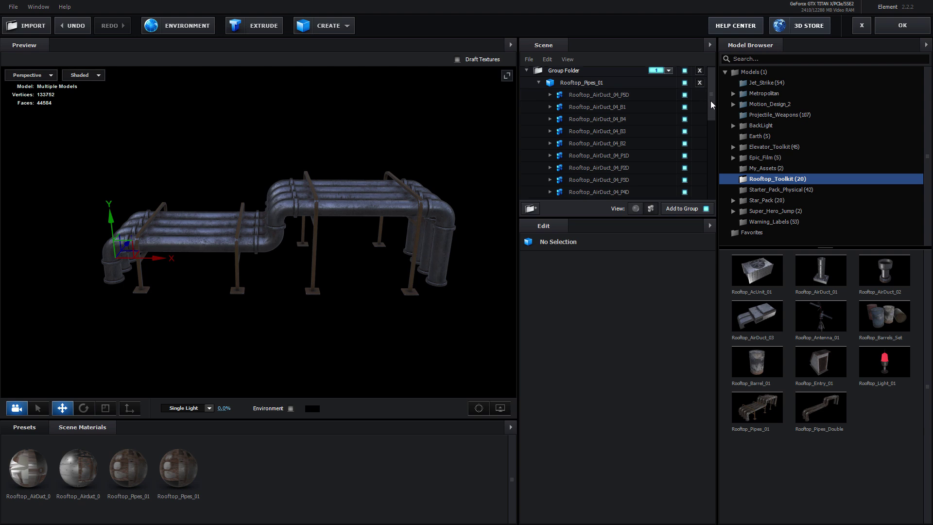
scroll(703, 135, down, 3)
scroll(699, 153, up, 3)
drag(284, 248, 209, 307)
scroll(241, 276, up, 3)
click(241, 275)
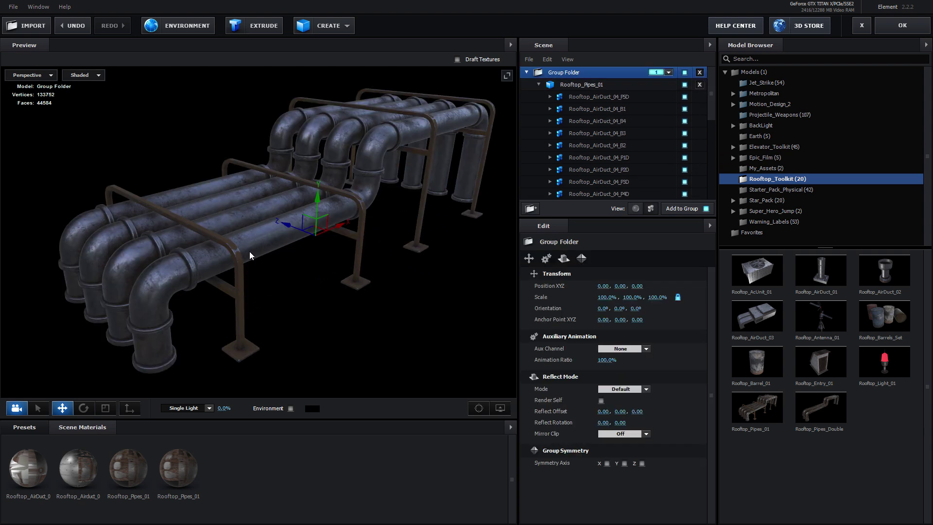
click(240, 264)
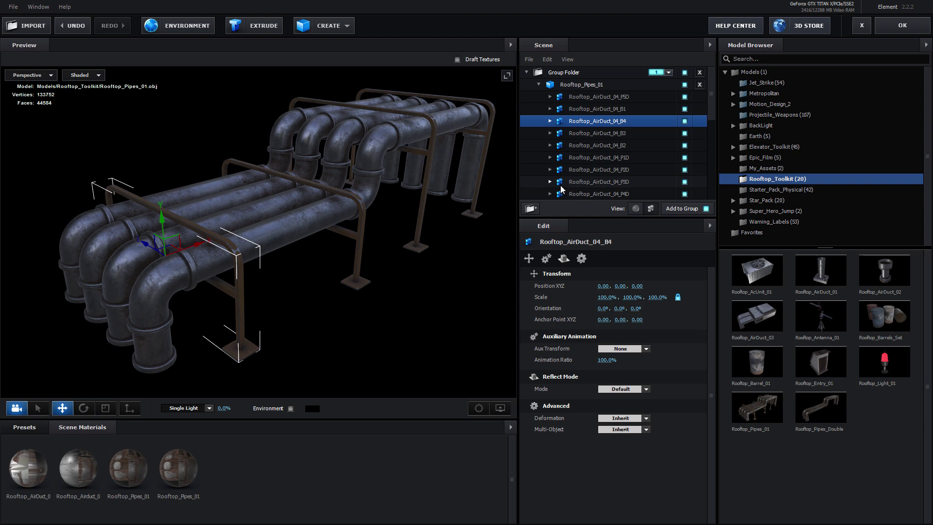
click(685, 121)
- Hide the Rooftop_AirDuct_04_B2 support frame that holds the raised pipe section
scroll(301, 256, up, 3)
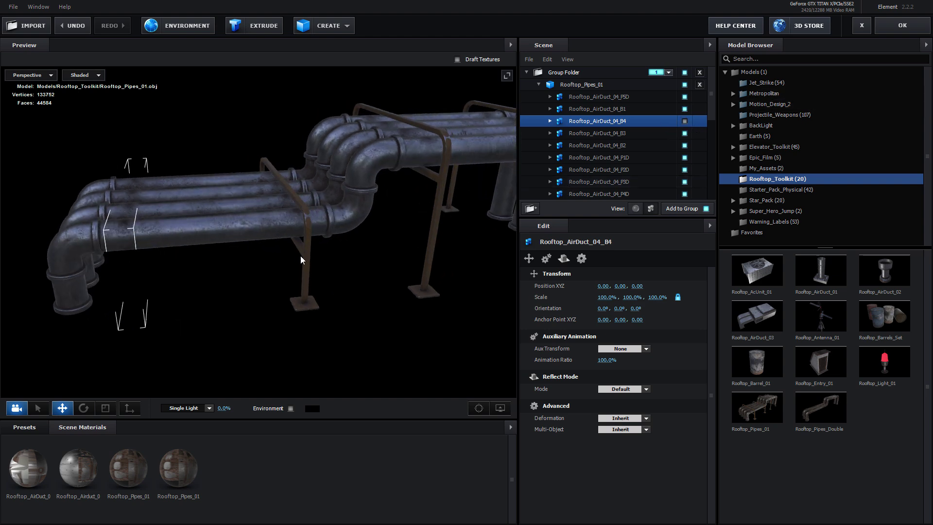
click(444, 137)
drag(407, 217, 200, 280)
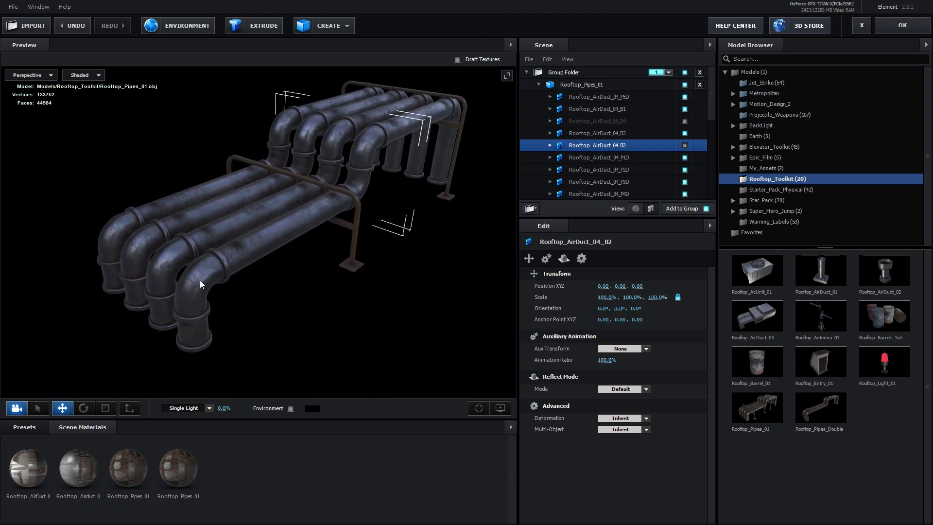
- Hide the four front pipe bends, Rooftop_AirDuct_04_P5A to P5D
click(194, 333)
drag(319, 299, 287, 293)
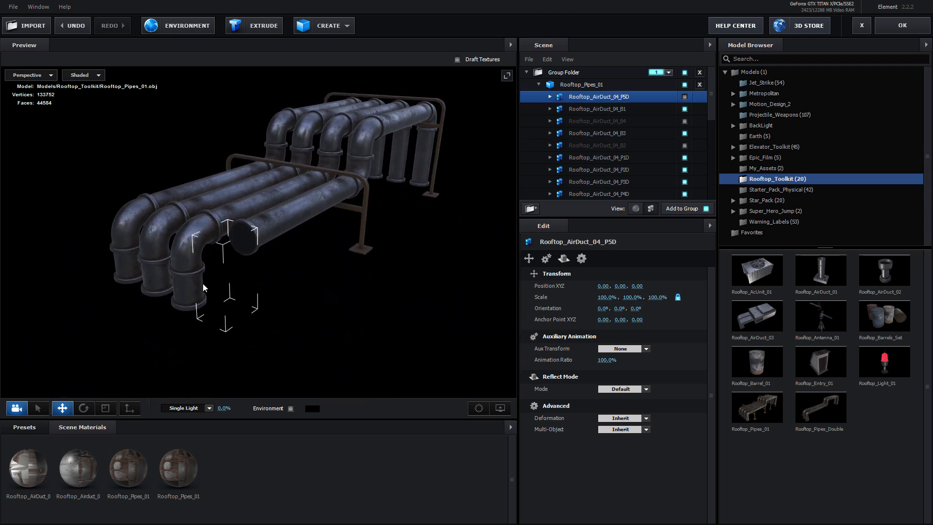
click(185, 287)
click(149, 251)
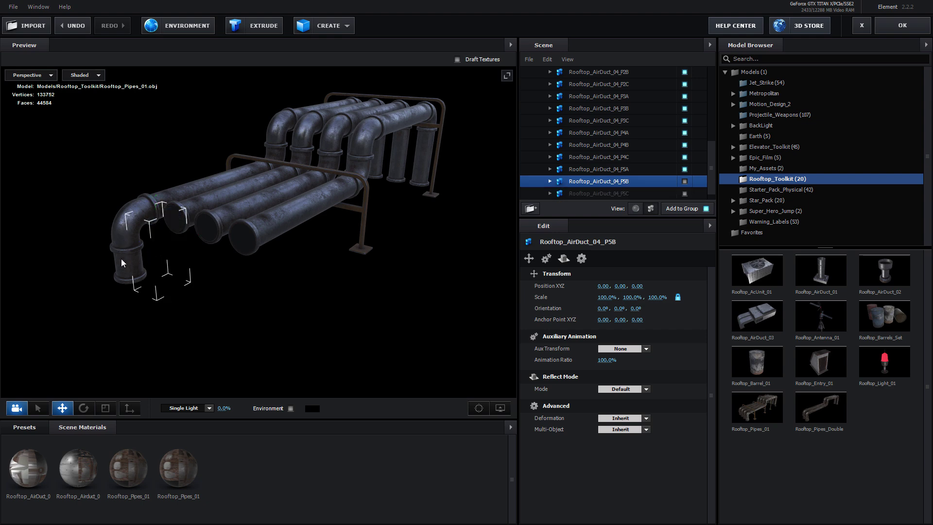
click(117, 246)
drag(118, 246, 322, 275)
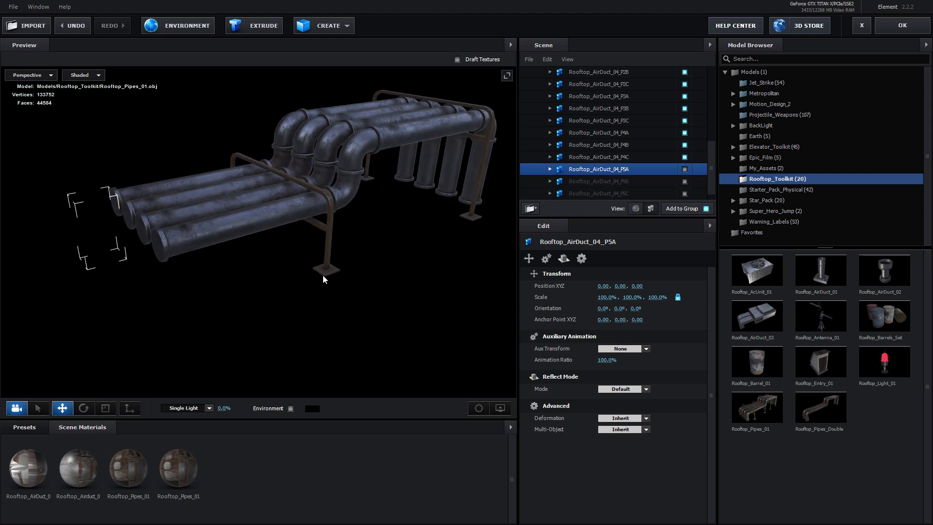
- Select the four straight front pipe segments, including Rooftop_AirDuct_04_P4D and P4A, and hide and show them again
click(237, 223)
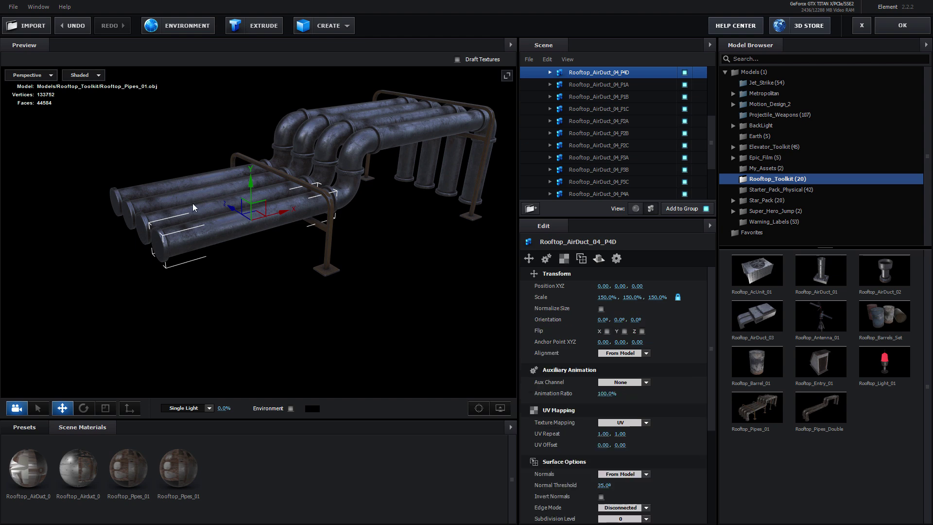
click(180, 186)
key(h)
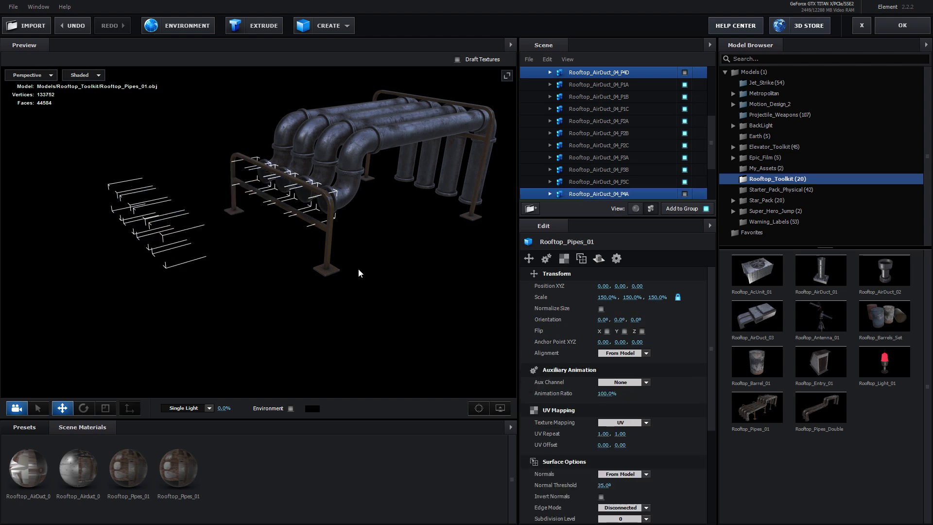
drag(358, 268, 291, 258)
key(h)
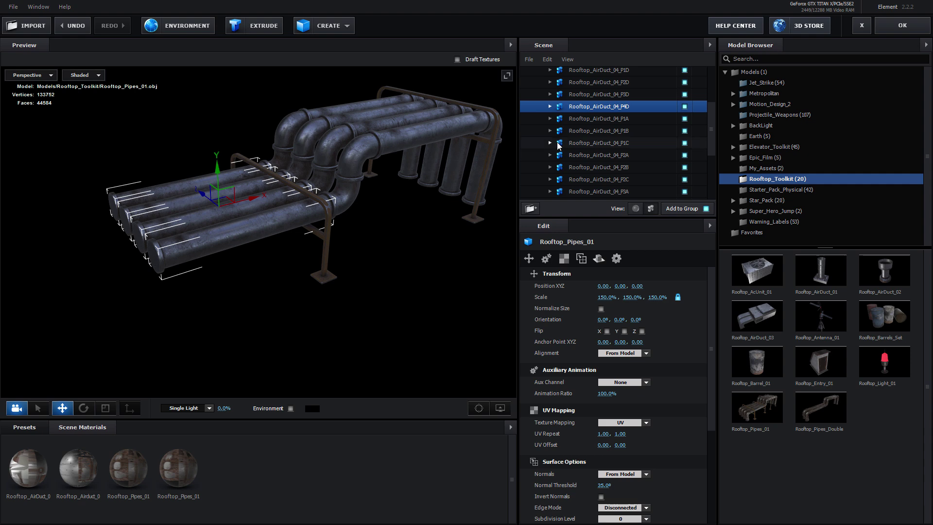
- Isolate the four selected straight pipe segments by hiding all other parts of the model, and inspect them
scroll(699, 113, up, 3)
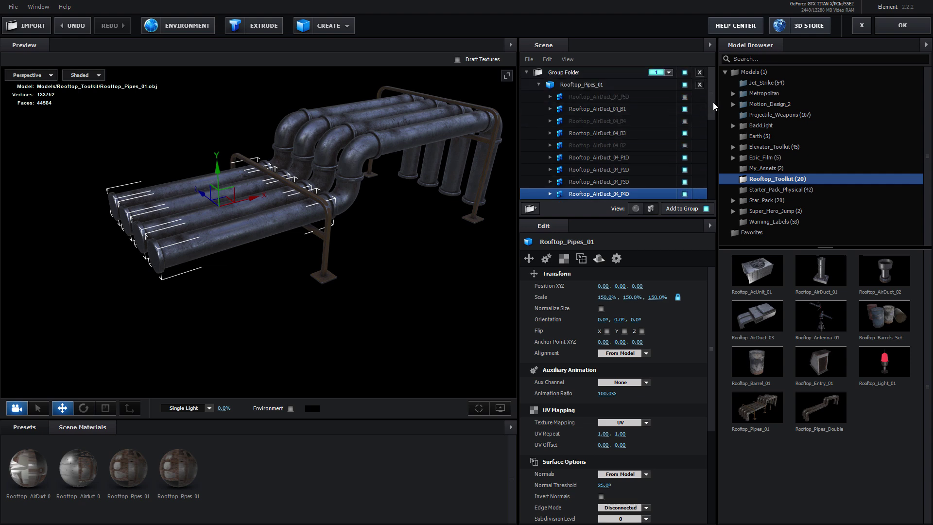
drag(713, 102, 711, 145)
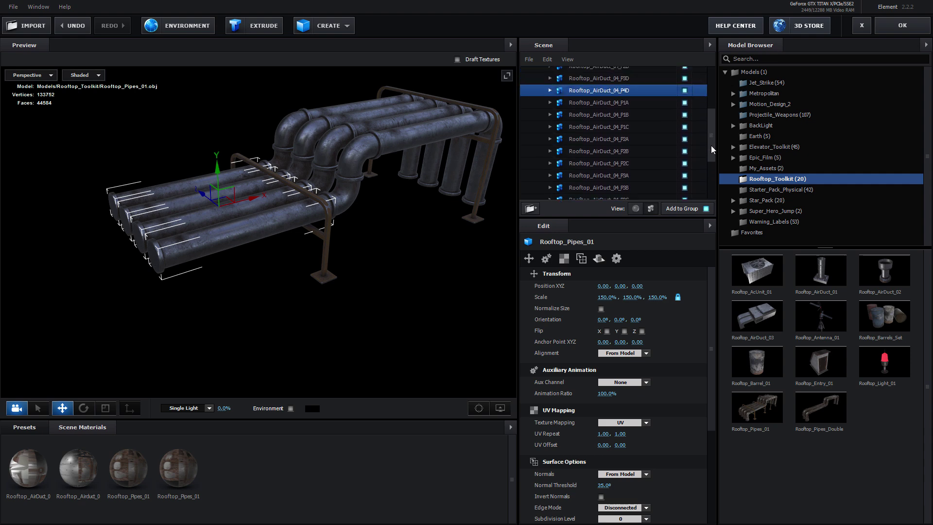
alt+click(684, 91)
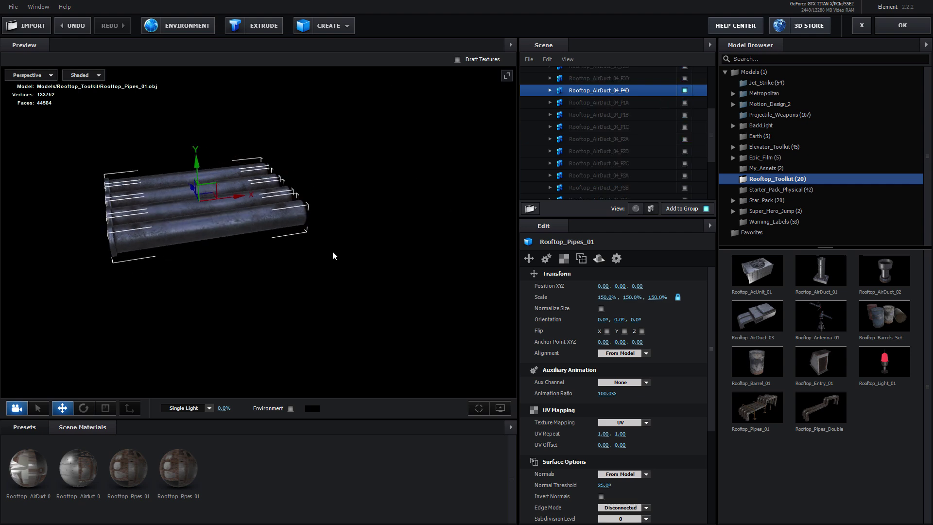
scroll(296, 240, up, 5)
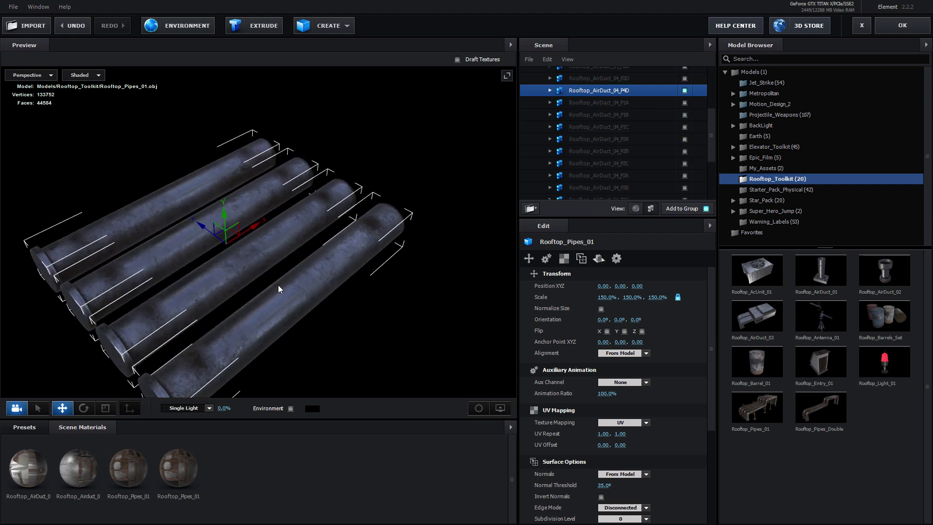
scroll(377, 290, down, 5)
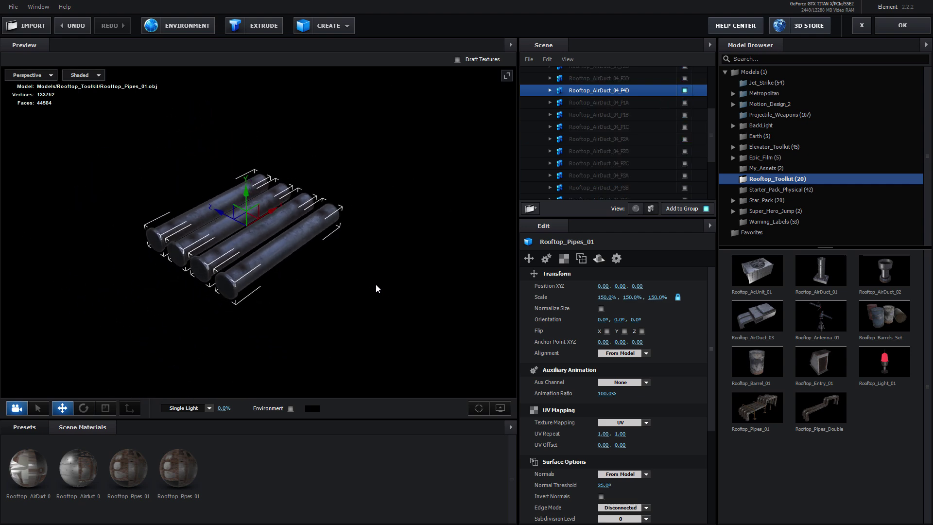
drag(377, 290, 395, 217)
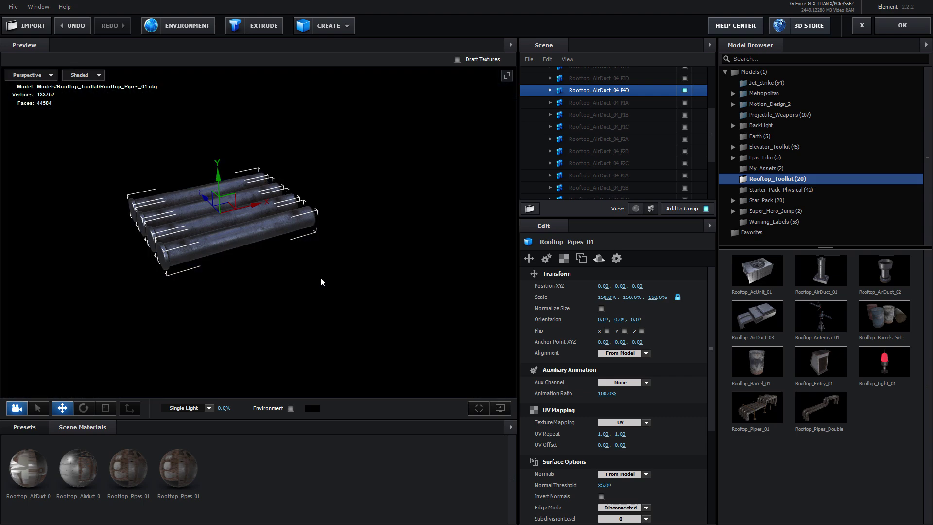
mouse_move(320, 277)
mouse_down()
mouse_move(306, 270)
mouse_move(369, 278)
mouse_move(297, 298)
mouse_move(333, 271)
mouse_move(312, 265)
mouse_up()
scroll(689, 131, up, 3)
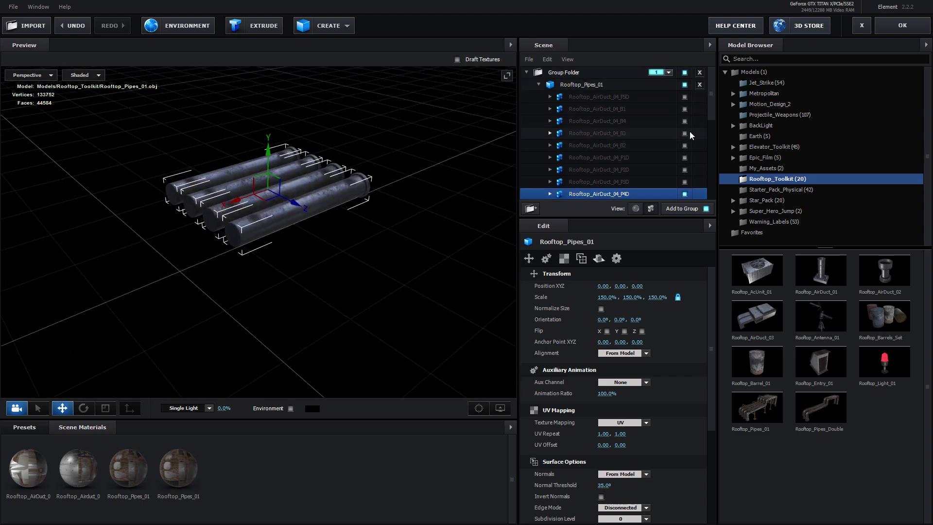
- Collapse the Rooftop_Pipes_01 part list and remove the model from the scene
click(576, 87)
click(539, 85)
drag(345, 221, 376, 199)
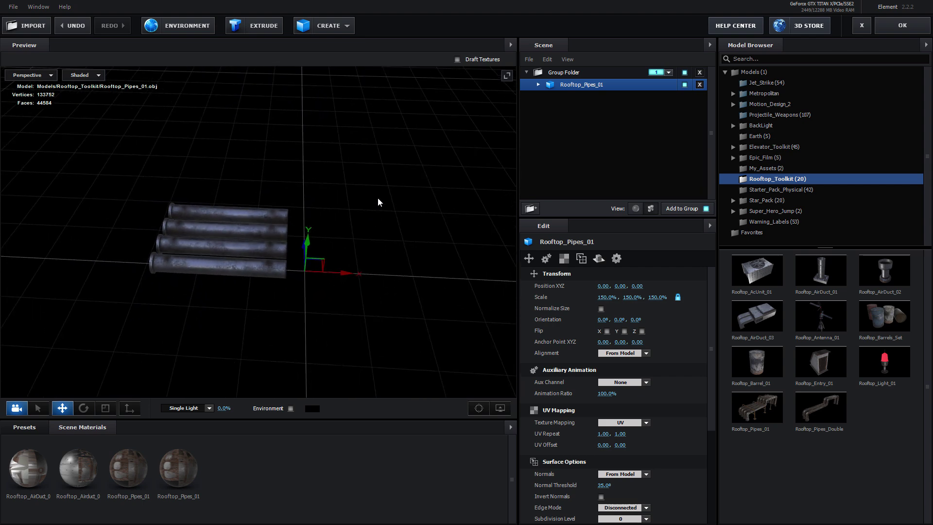
- Add the Rooftop_Light_01 model, inspect it and delete it from the scene
click(884, 362)
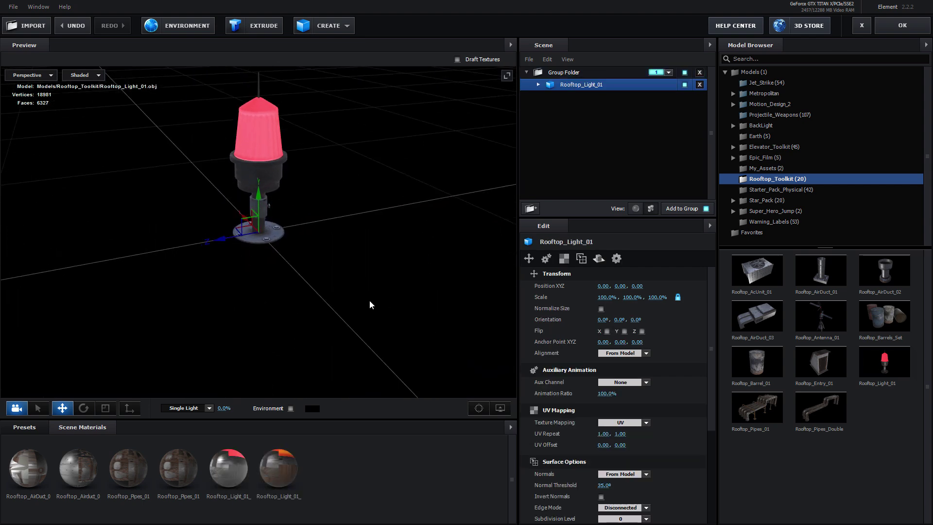
drag(370, 299, 311, 277)
key(Delete)
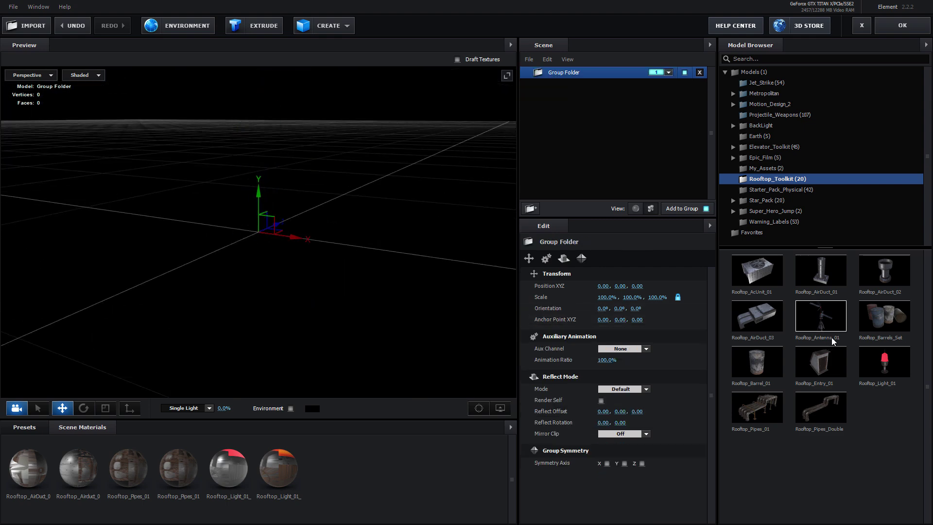
- Add the Rooftop_Barrels_Set model, inspect the four barrels and remove the set again
click(882, 318)
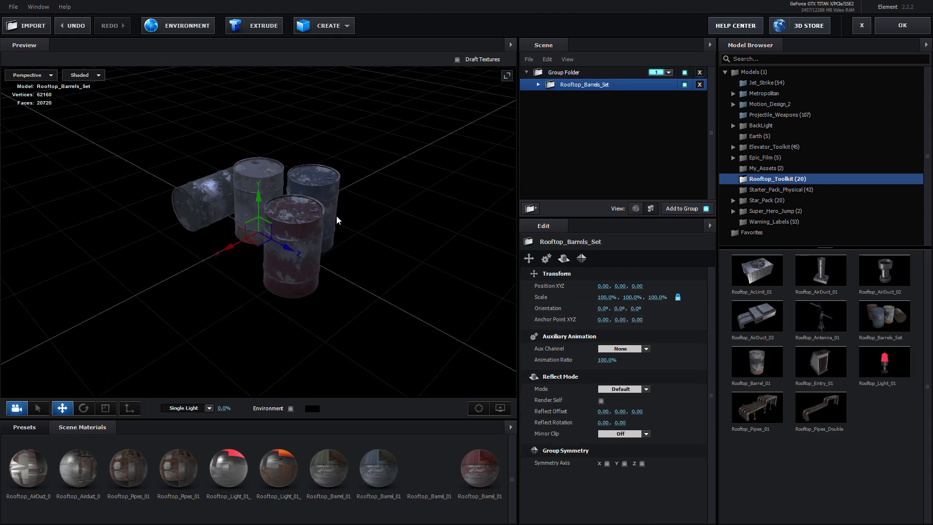
drag(337, 220, 333, 260)
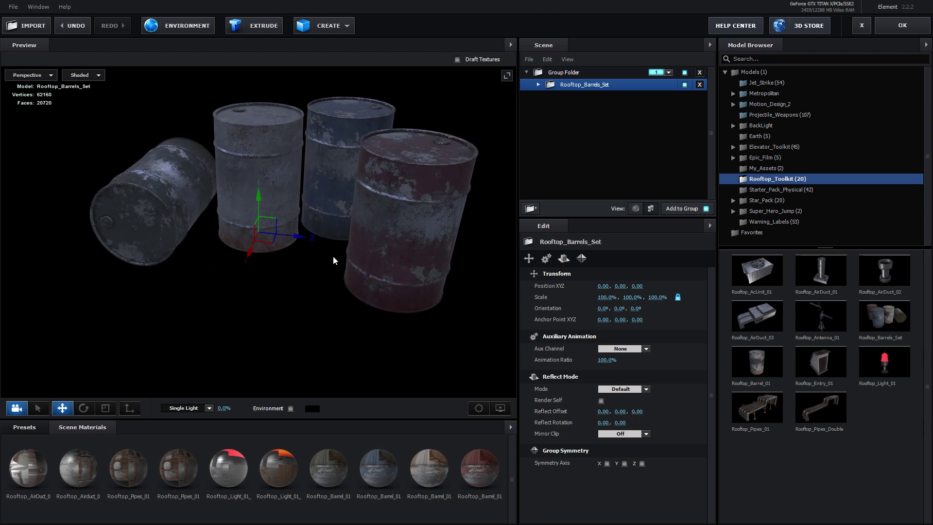
drag(462, 139, 349, 232)
click(700, 85)
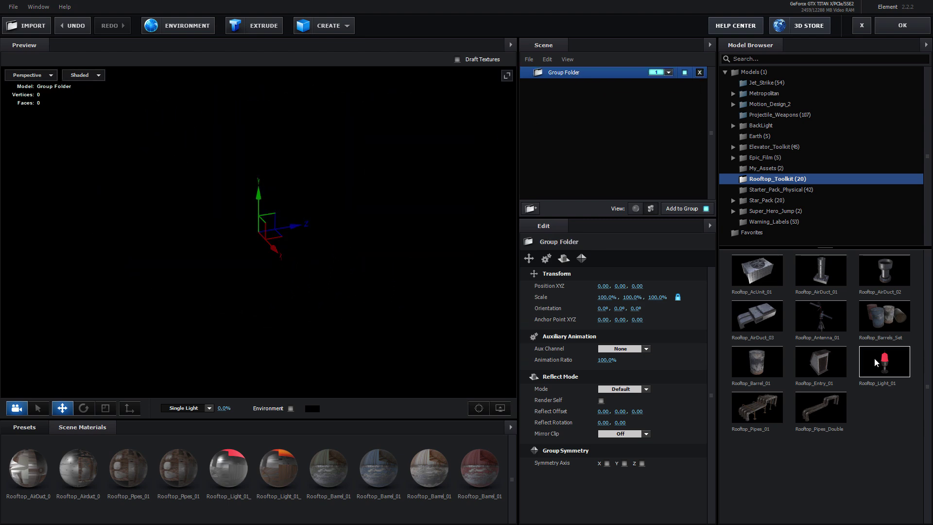
- Add the Rooftop_AirDuct_02 model and enable Show AO in the preview's view options
click(884, 270)
drag(380, 306, 456, 380)
click(498, 413)
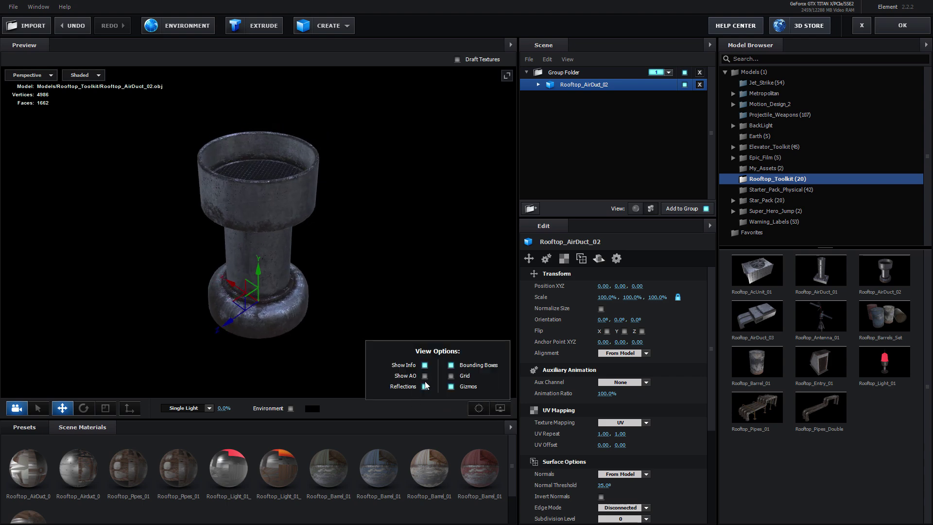
click(425, 377)
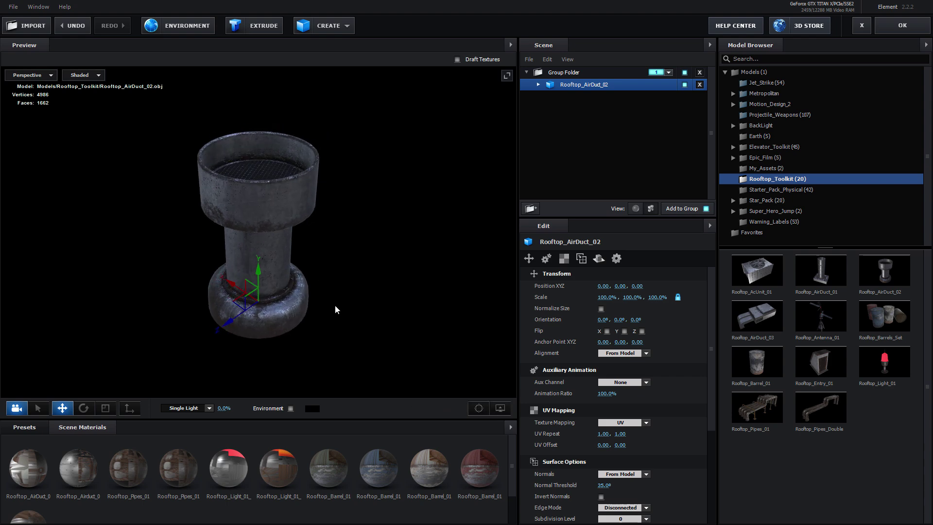
drag(334, 305, 350, 286)
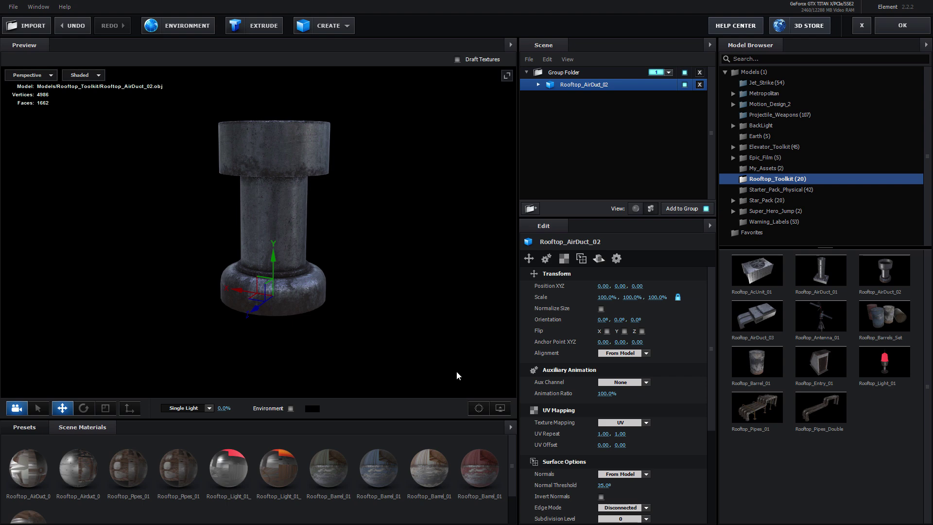
- Compare the air duct with the Show AO view option off and on, and inspect its shading
click(499, 408)
click(424, 377)
click(424, 377)
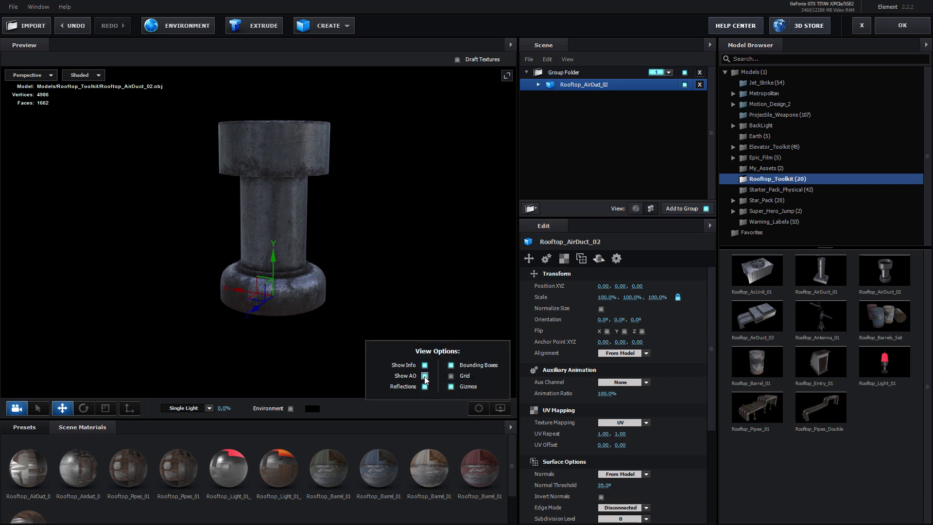
click(424, 377)
key(ctrl+z)
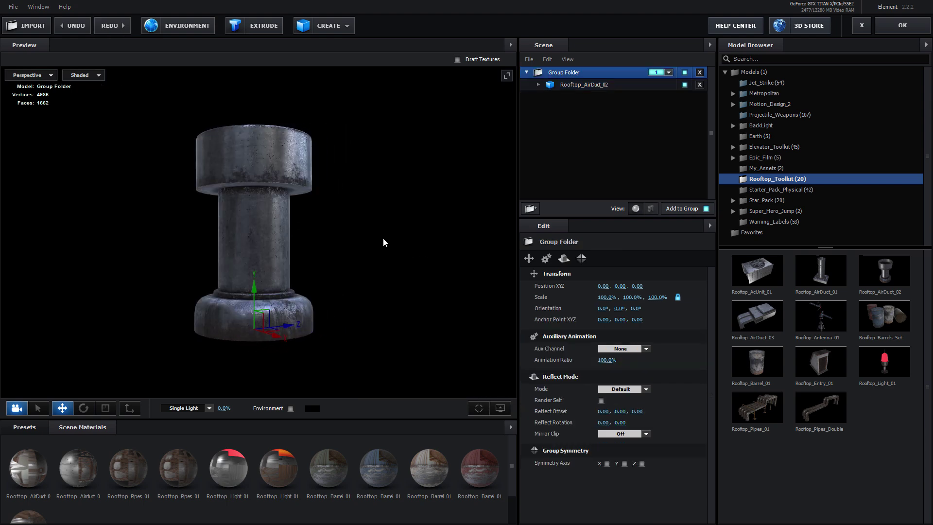
mouse_move(308, 238)
mouse_down()
mouse_move(439, 235)
mouse_move(310, 247)
mouse_move(368, 250)
mouse_move(294, 227)
mouse_up()
drag(171, 231, 233, 238)
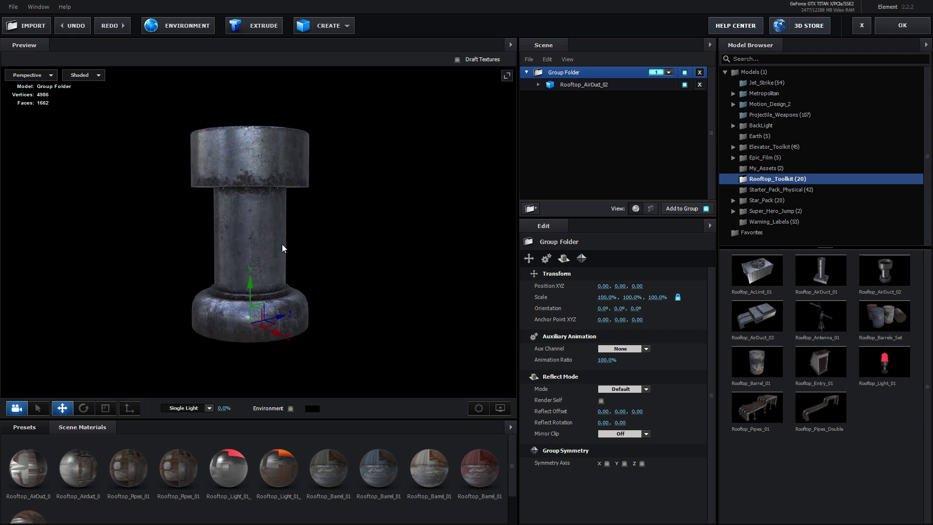
- Add the Rooftop_Antenna_01 model, inspect it and remove it from the scene
click(820, 316)
drag(405, 259, 375, 290)
click(700, 85)
- Add the Rooftop_Entry_01 model and expand its list of materials
click(820, 362)
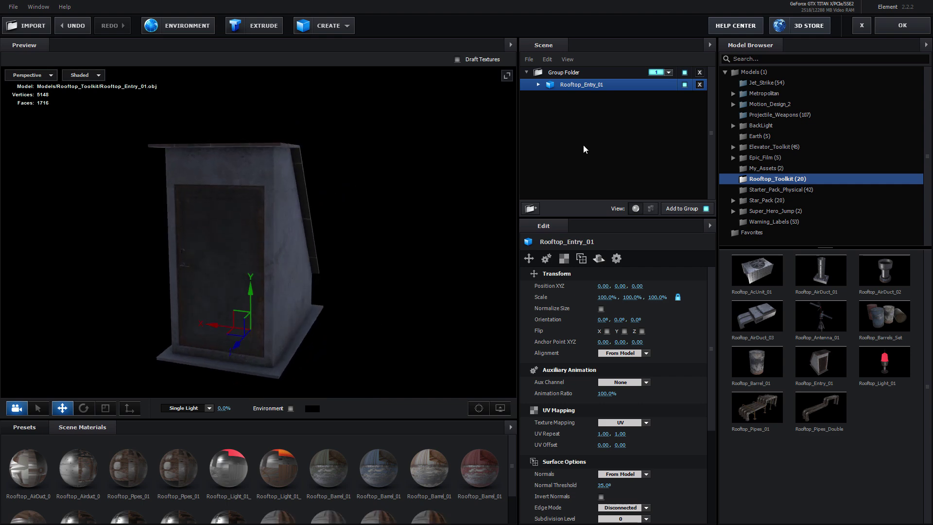
click(538, 85)
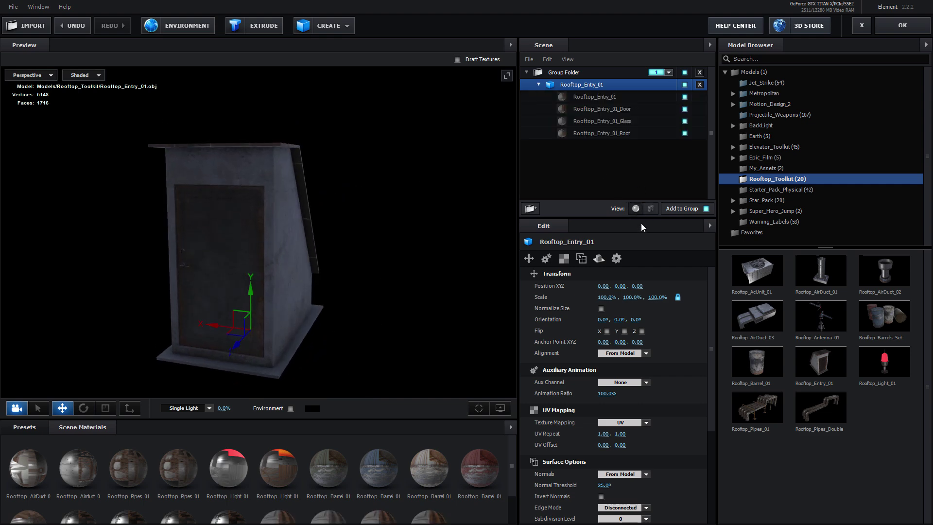
drag(401, 239, 360, 234)
- Try rotating the entry model's separate door part, Rooftop_Storage_01_Door, about 86° around its vertical axis
scroll(304, 191, up, 3)
key(e)
click(591, 109)
key(ctrl+z)
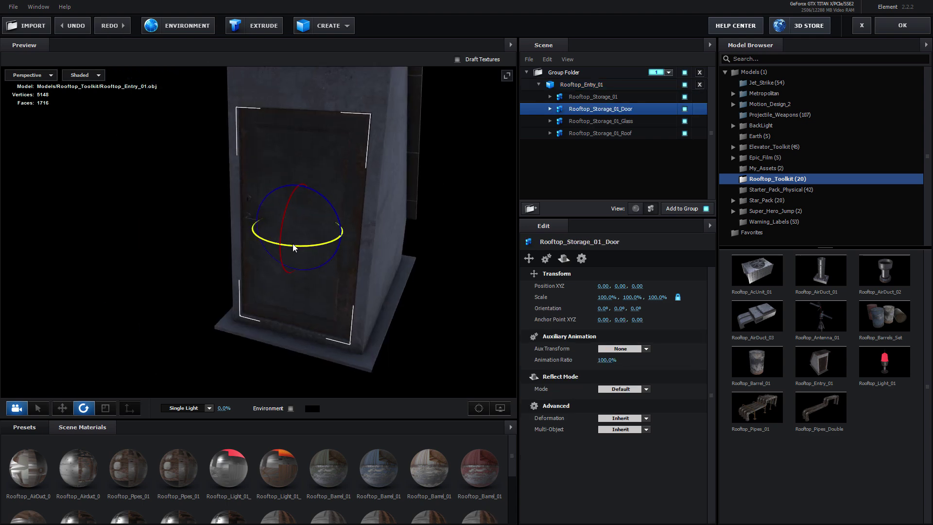
drag(293, 244, 380, 229)
drag(348, 241, 378, 231)
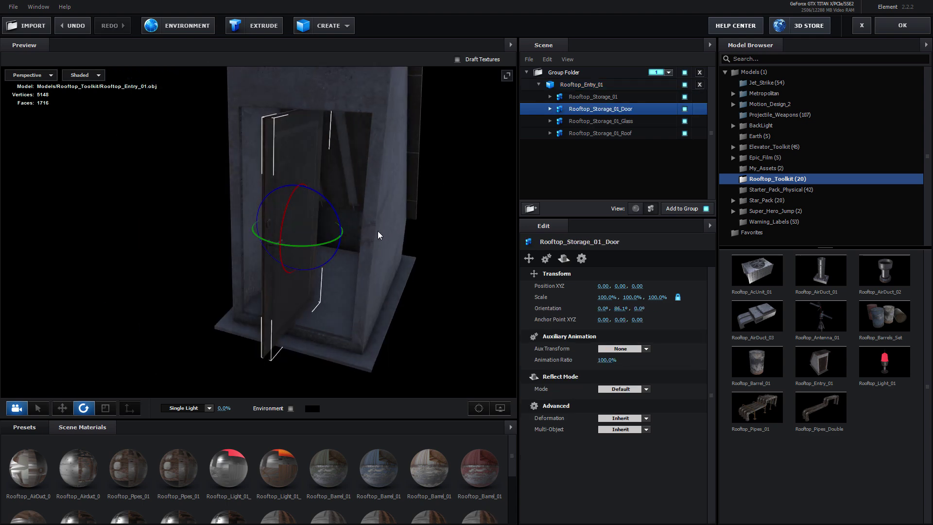
key(ctrl+z)
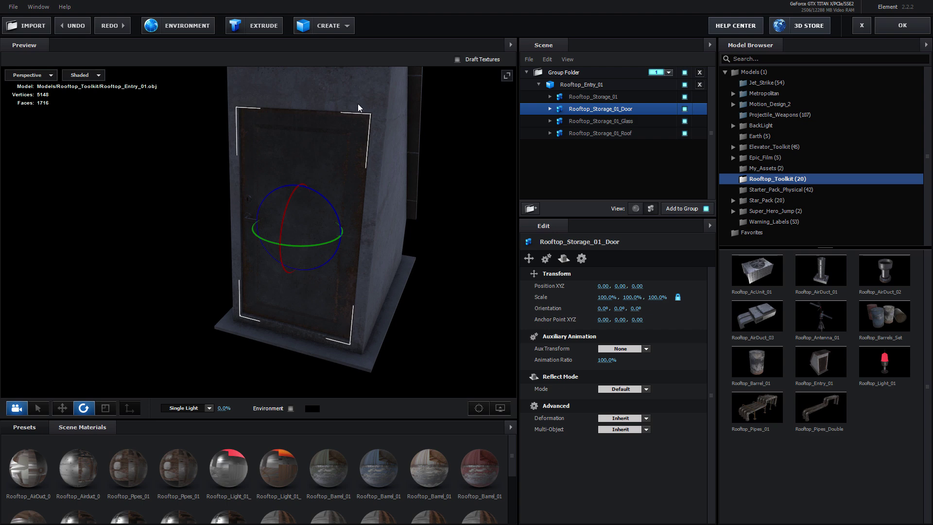
- Move only the door part's anchor point along X to about -0.39, near the door's hinge edge
mouse_move(339, 337)
mouse_down()
mouse_move(380, 255)
mouse_move(346, 346)
mouse_up()
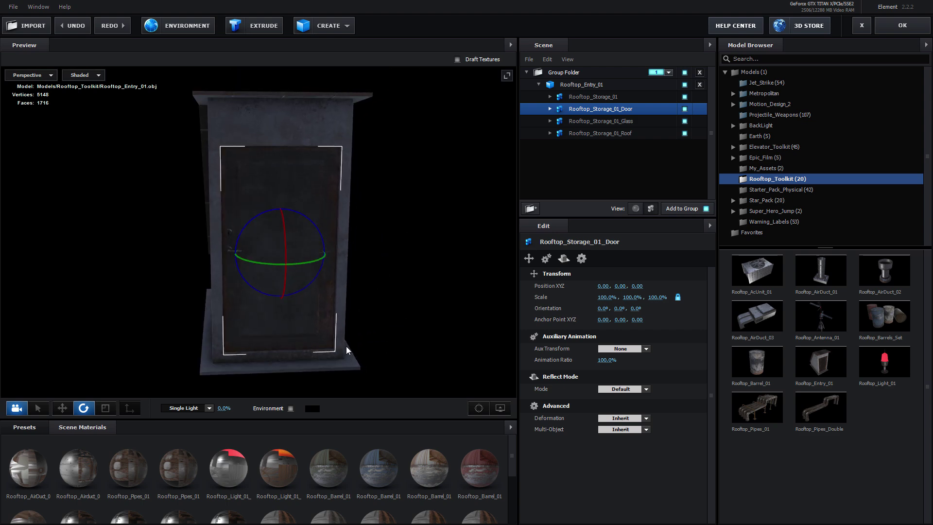
click(64, 408)
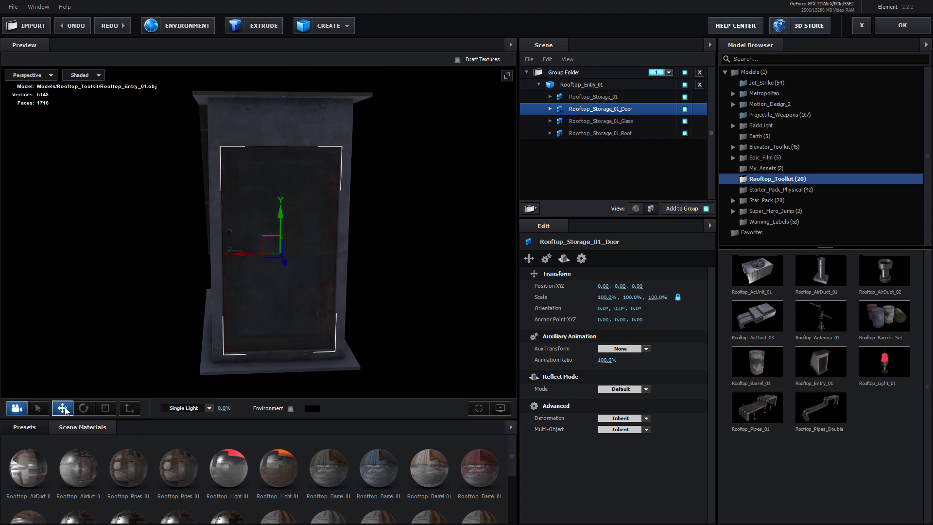
click(129, 409)
click(130, 411)
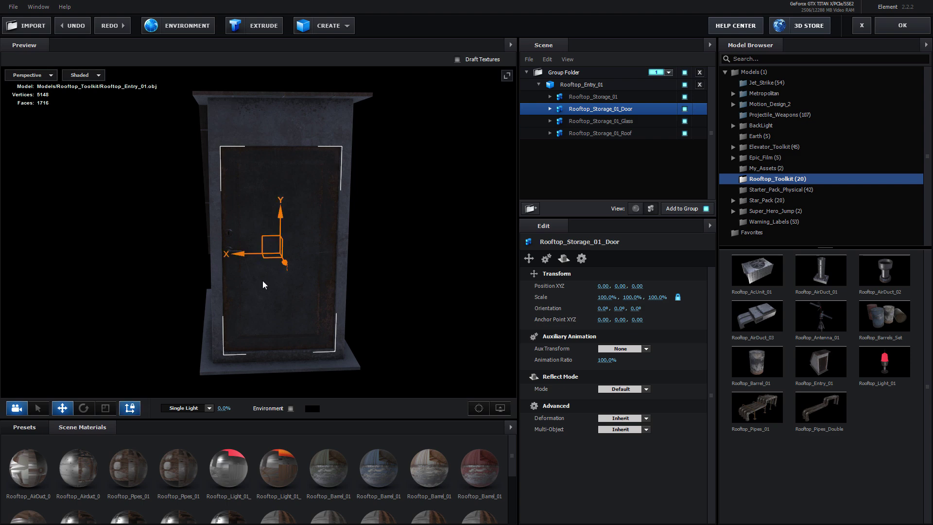
drag(242, 257, 294, 256)
- Fine-tune the door's anchor point to about -0.40 on X in the Back view and end anchor point editing
click(31, 74)
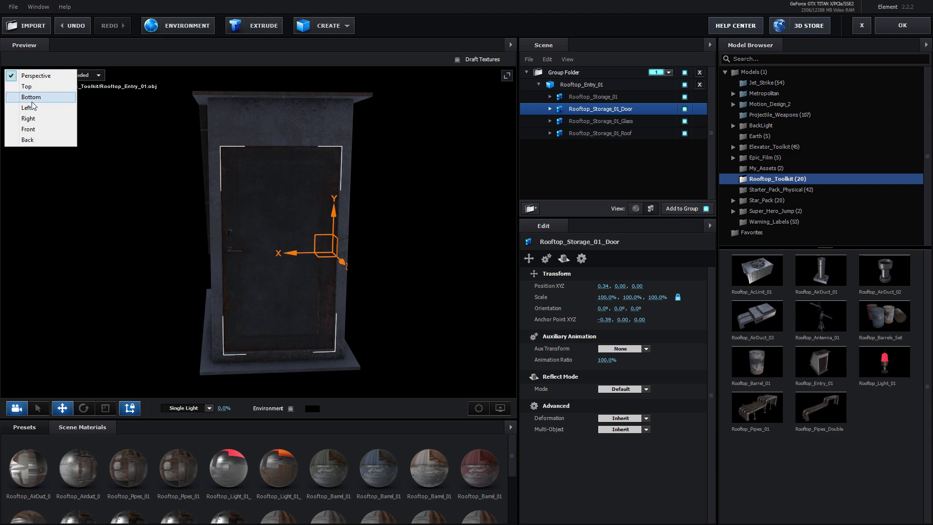
click(28, 129)
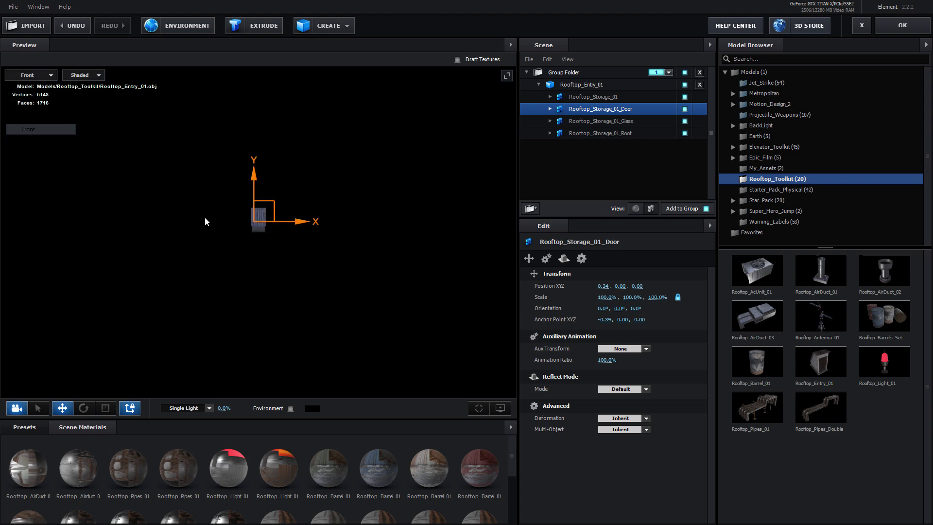
click(30, 75)
click(27, 140)
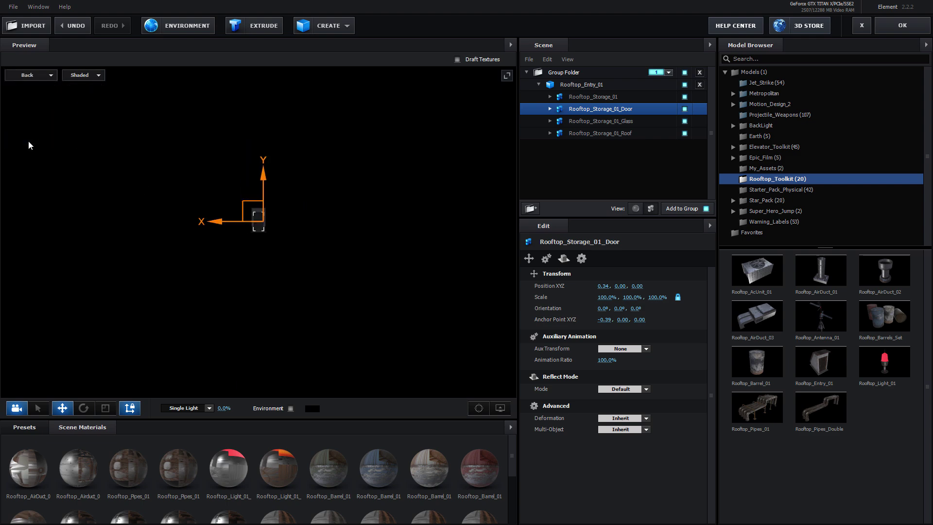
scroll(320, 247, up, 10)
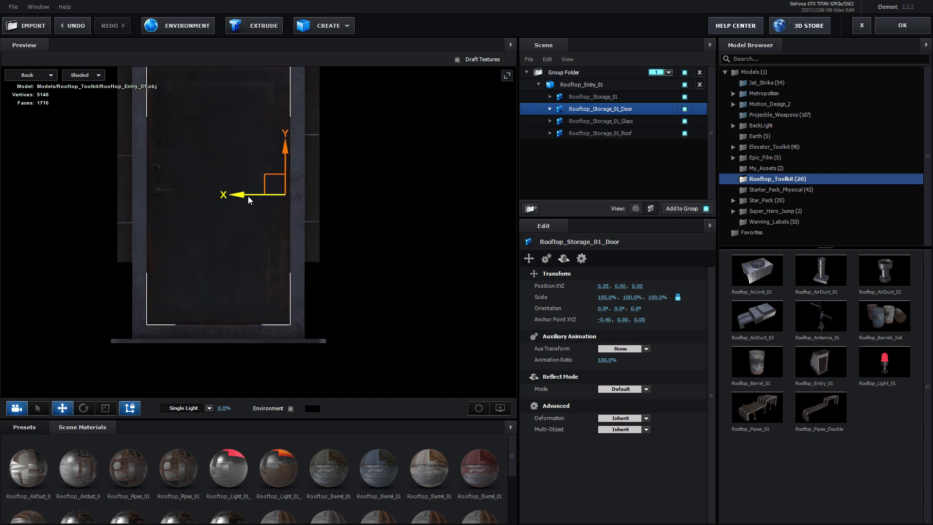
drag(277, 175, 278, 174)
click(129, 409)
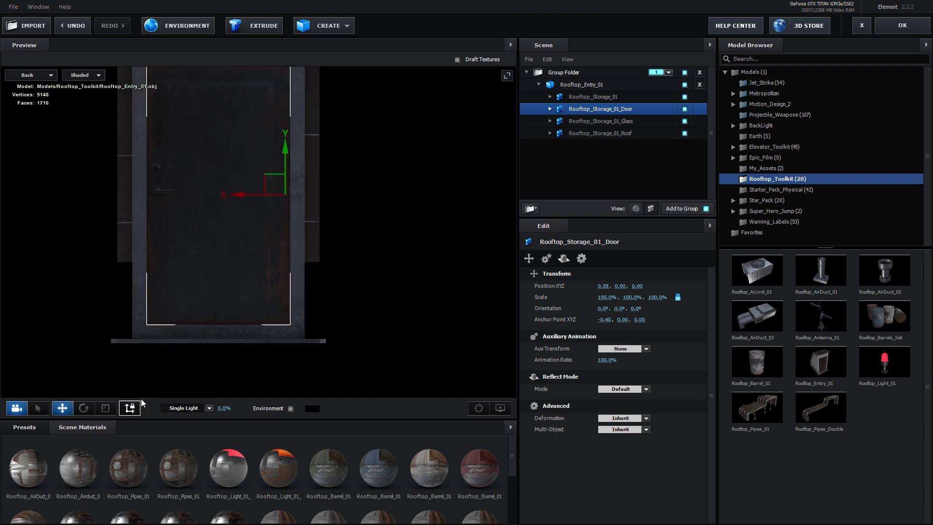
- Try swinging the door around its hinge edge in the Perspective view
click(29, 75)
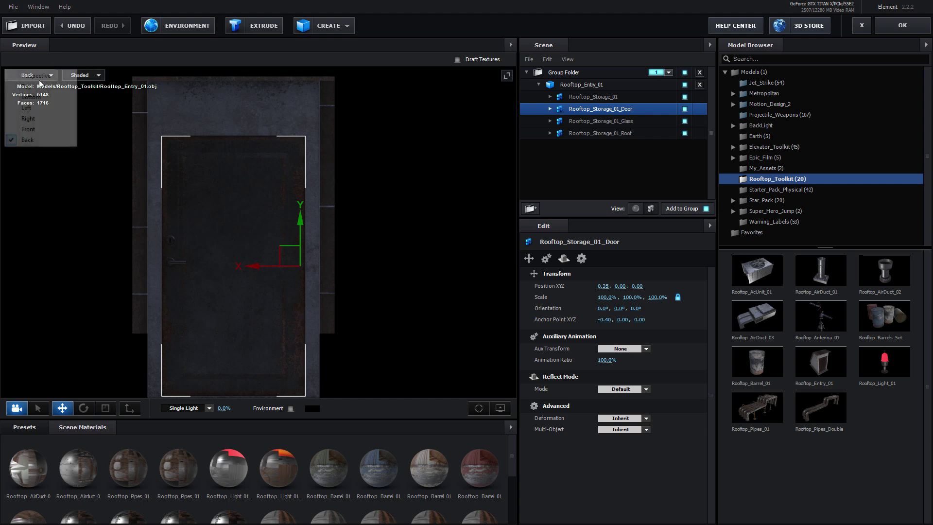
click(34, 83)
drag(153, 191, 184, 201)
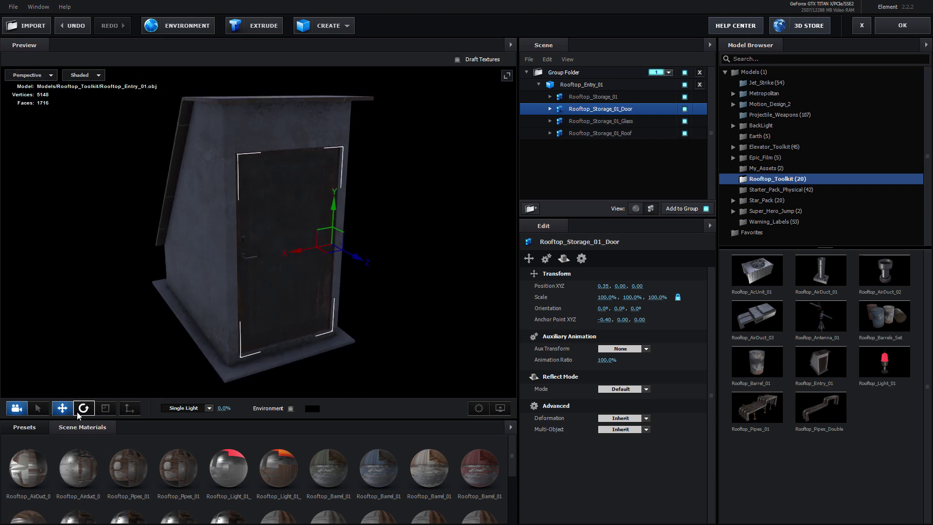
click(83, 408)
drag(319, 261, 375, 333)
key(ctrl+z)
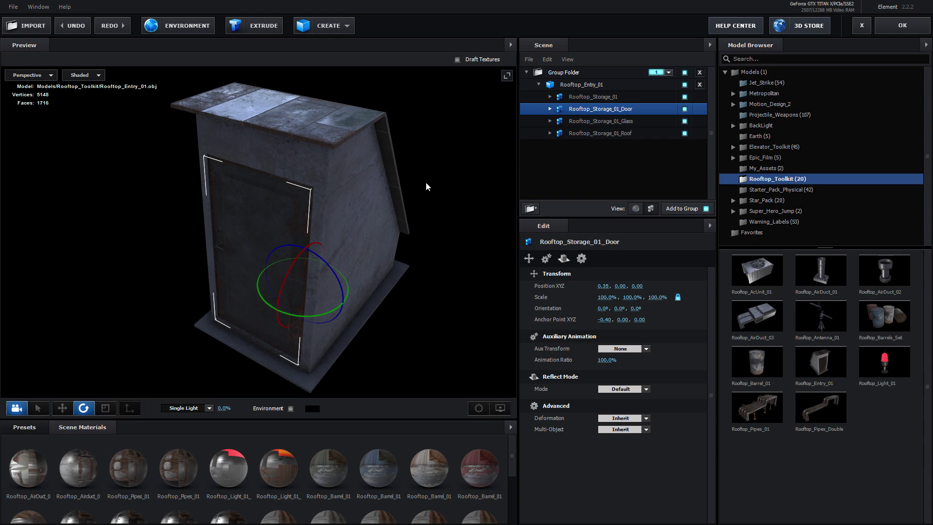
- Remove the entry model from the scene, then add the Rooftop_AcUnit_01 model, inspect it and remove it
click(700, 85)
click(757, 270)
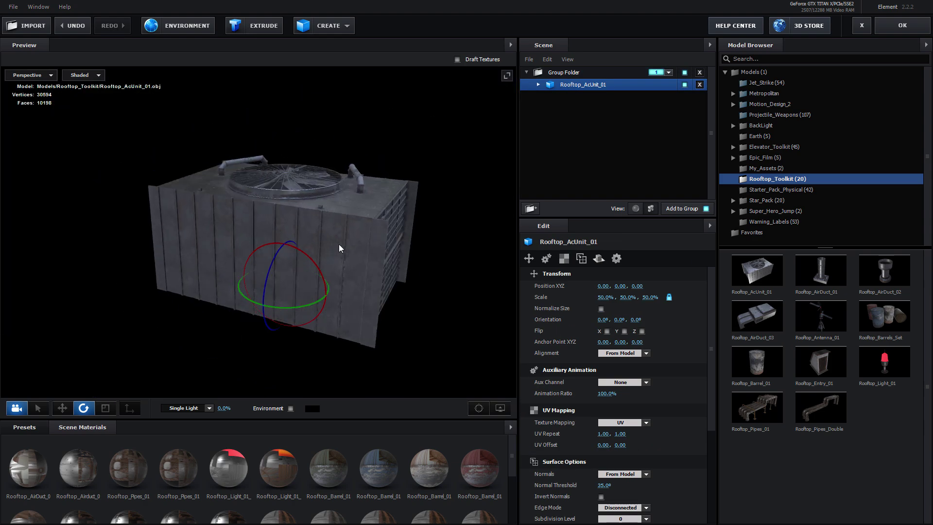
drag(339, 244, 420, 153)
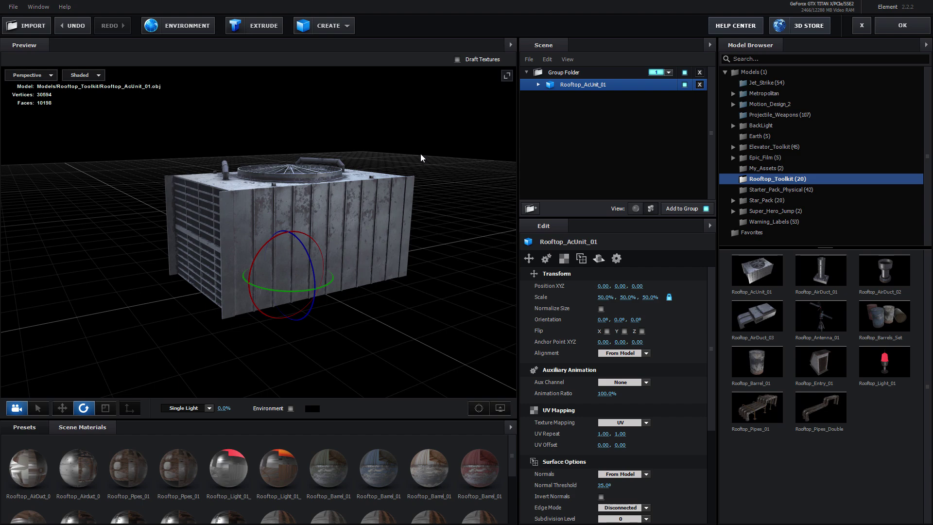
click(699, 84)
- Create a plane model in the empty group folder and set its Size XY to 5 by 5
drag(369, 197, 341, 156)
click(328, 26)
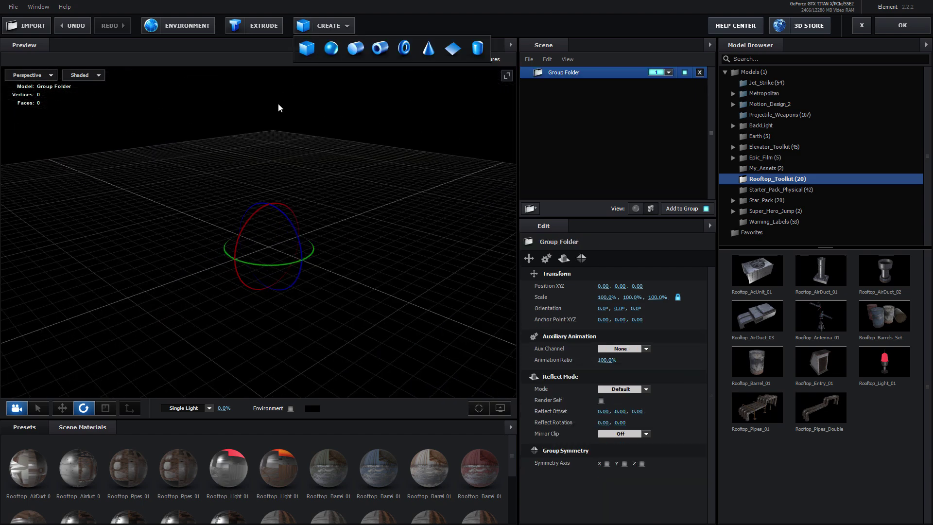
click(457, 49)
drag(311, 169, 378, 319)
click(602, 286)
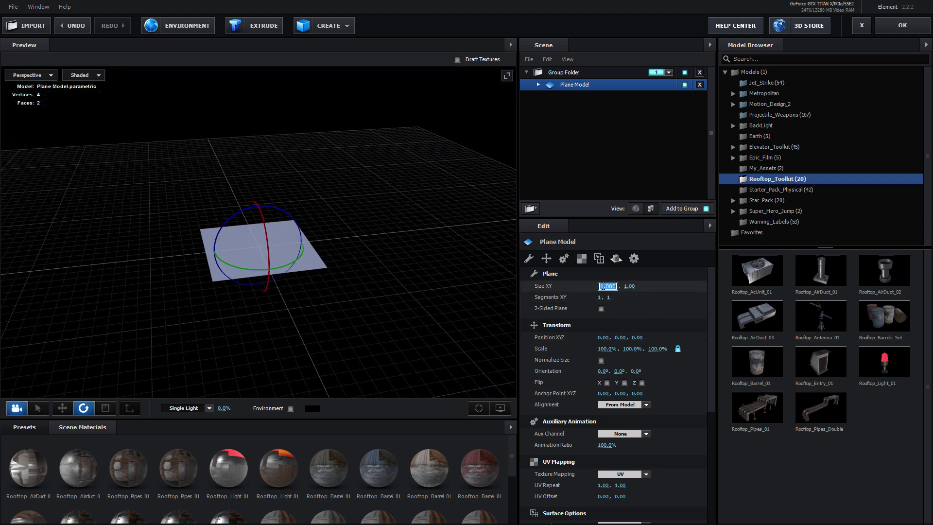
text(5)
key(Tab)
text(5)
key(Return)
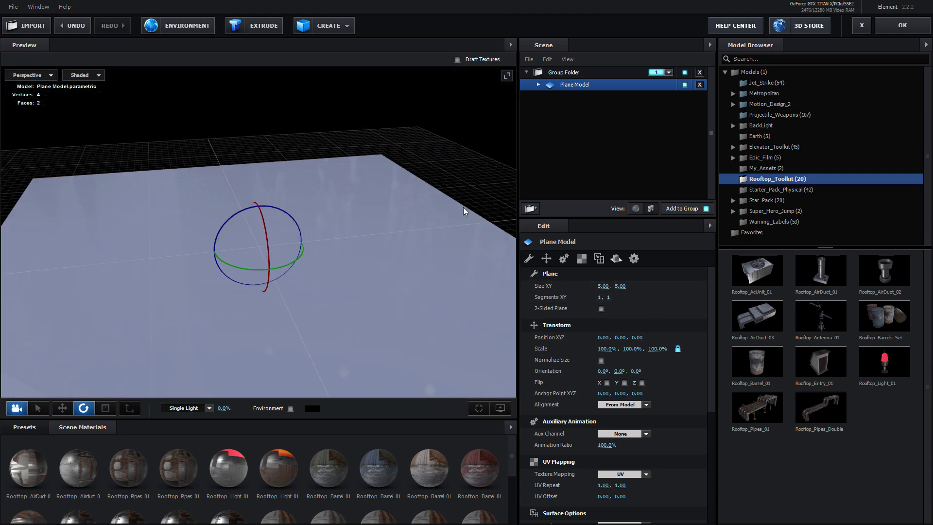
- Switch to Windows Photo Viewer and examine the Roof_Texture image up close for use on the plane
drag(462, 207, 437, 270)
key(alt+Tab)
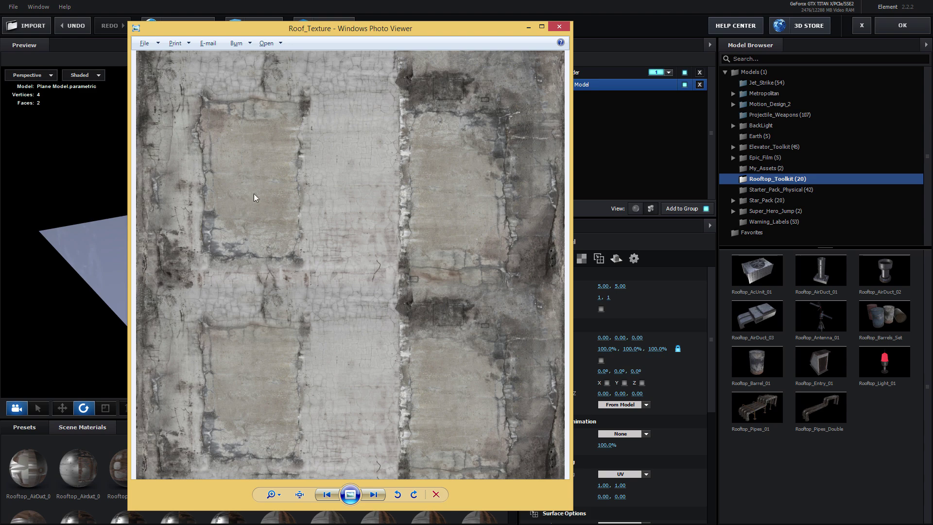
scroll(387, 267, up, 3)
scroll(305, 246, down, 4)
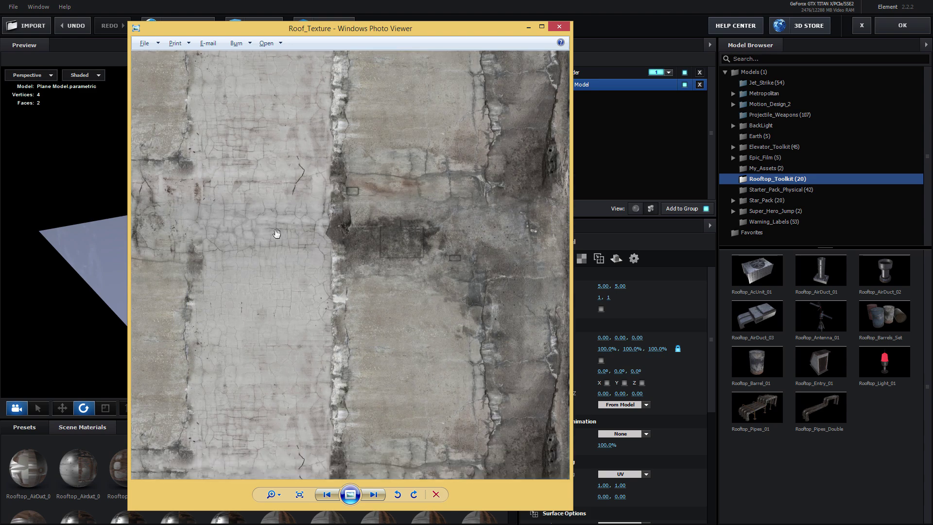
key(alt+Tab)
- Expand the Plane Model's materials and select its Default material to show the texture settings
drag(267, 376, 398, 284)
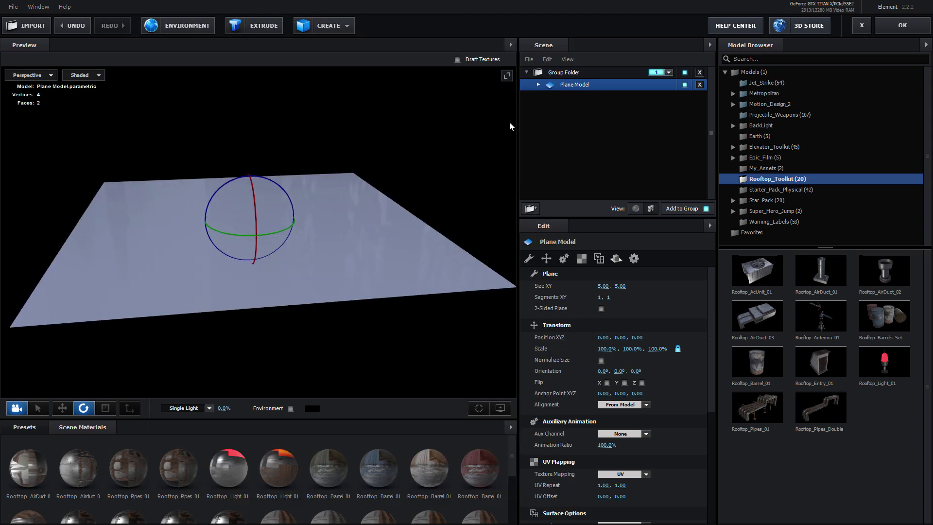
click(538, 85)
click(635, 208)
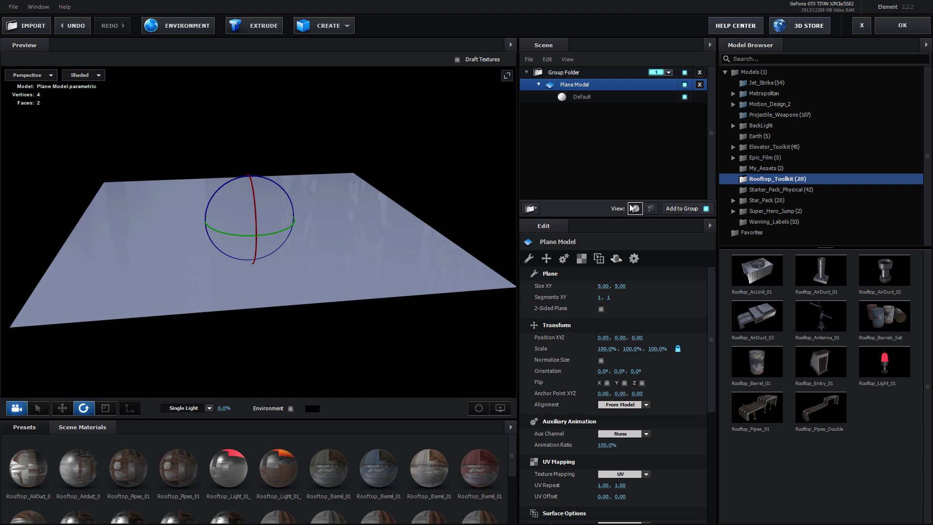
click(581, 97)
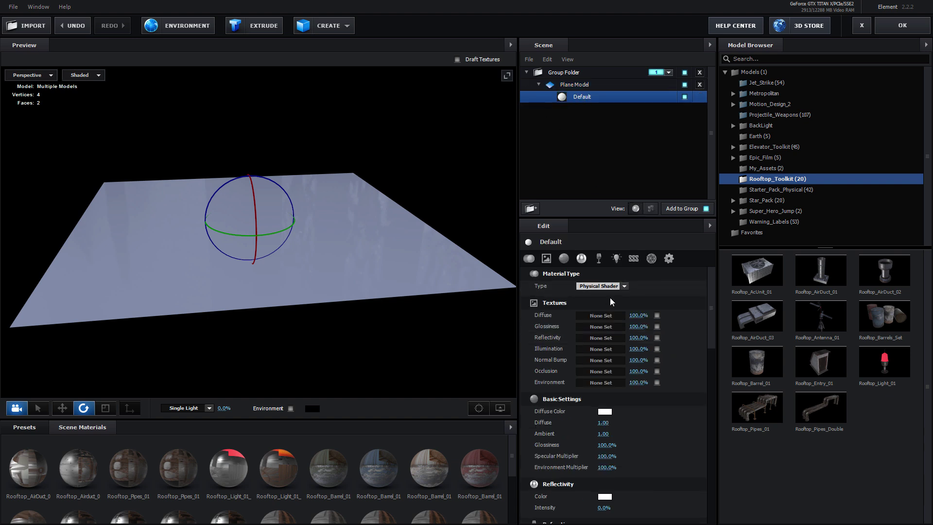
drag(379, 277, 353, 262)
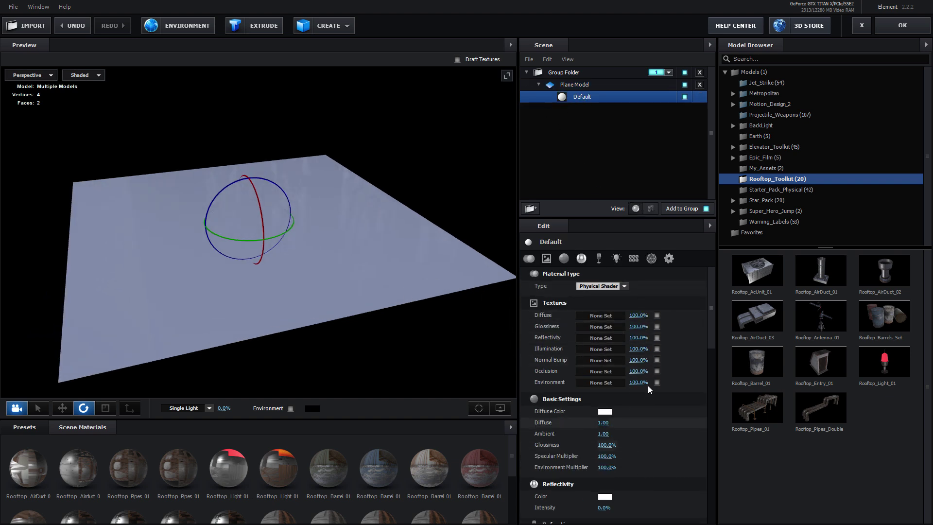
drag(399, 321, 368, 307)
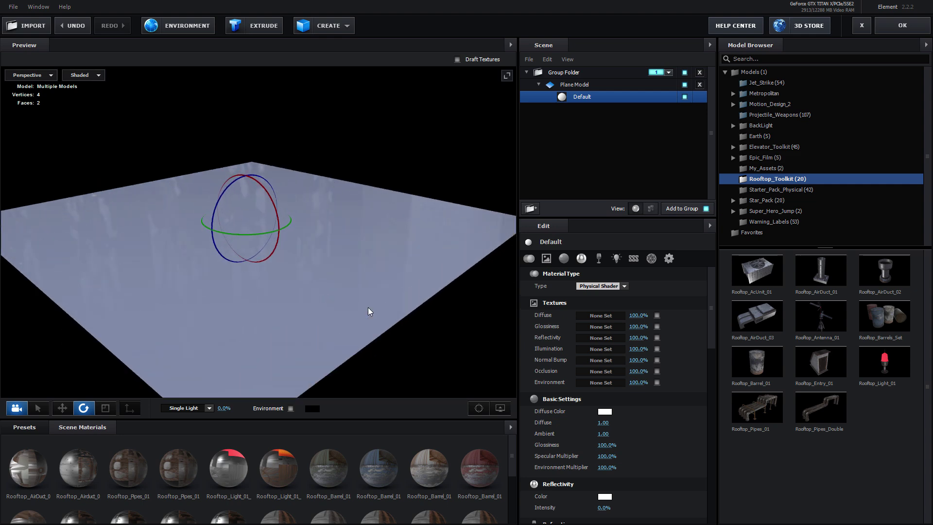
- Assign Roof_Texture from the Textures folder to the material's Diffuse channel and Roof_Texture_Normal to its Normal Bump channel
key(alt+Tab)
drag(585, 33, 351, 40)
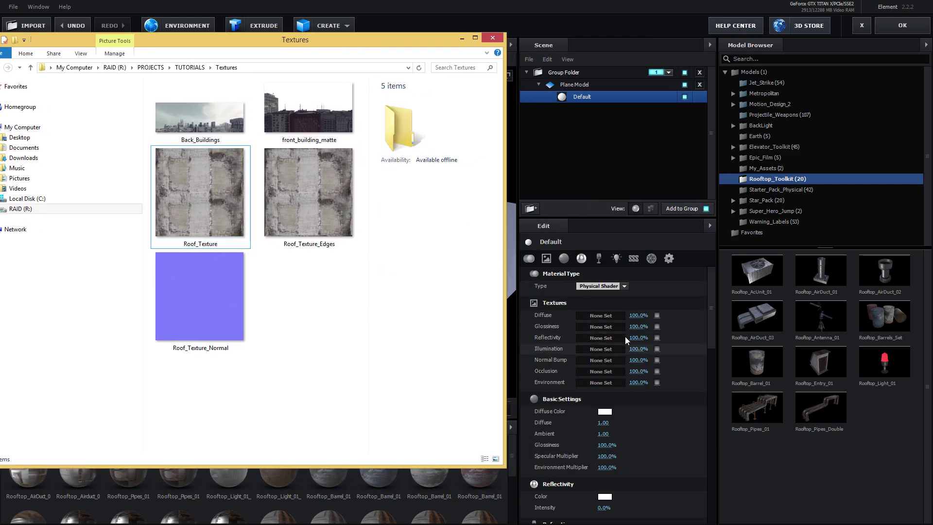
drag(187, 203, 606, 317)
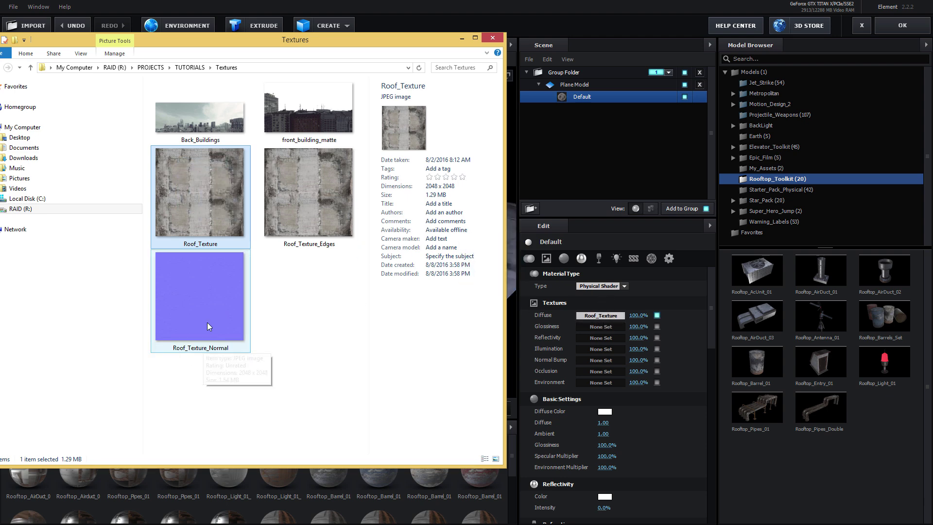
drag(202, 281, 598, 360)
click(687, 290)
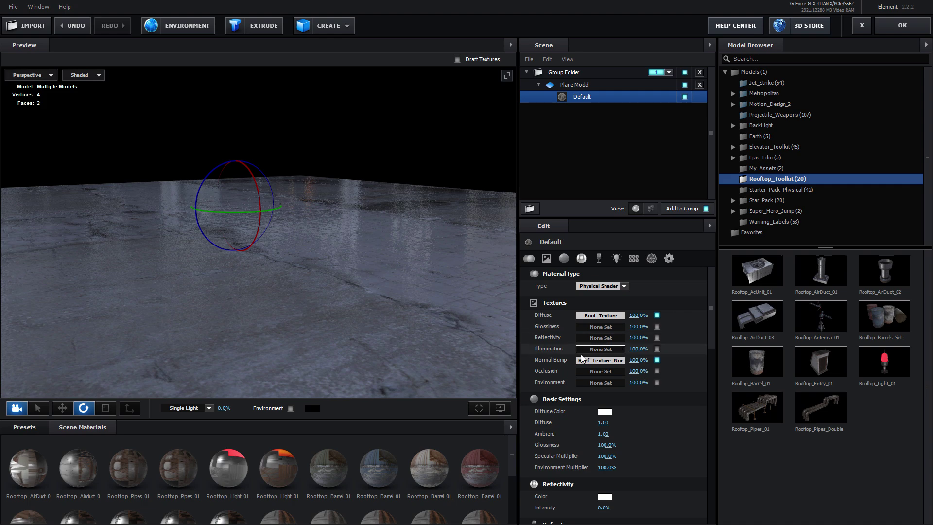
- Set the roof material's Normal Bump strength to 5% and inspect the textured plane
click(645, 361)
text(5)
key(Return)
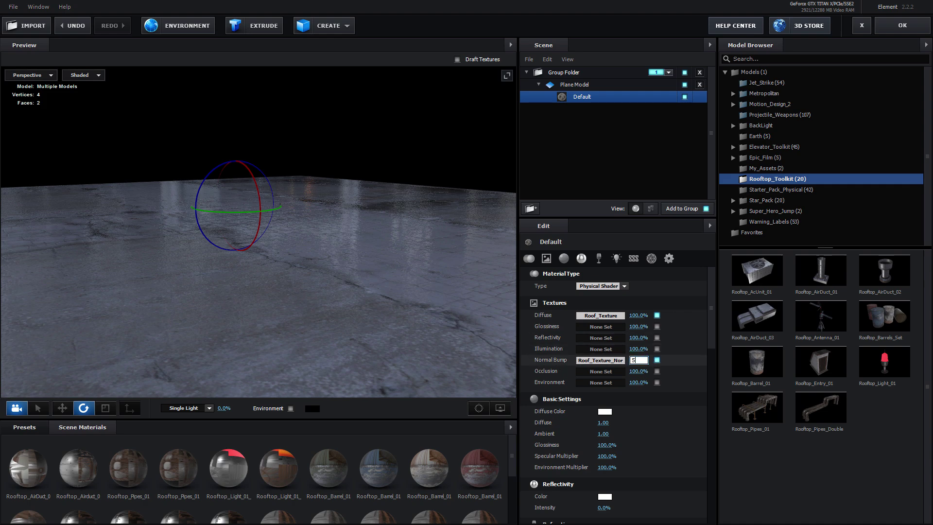
drag(336, 301, 332, 268)
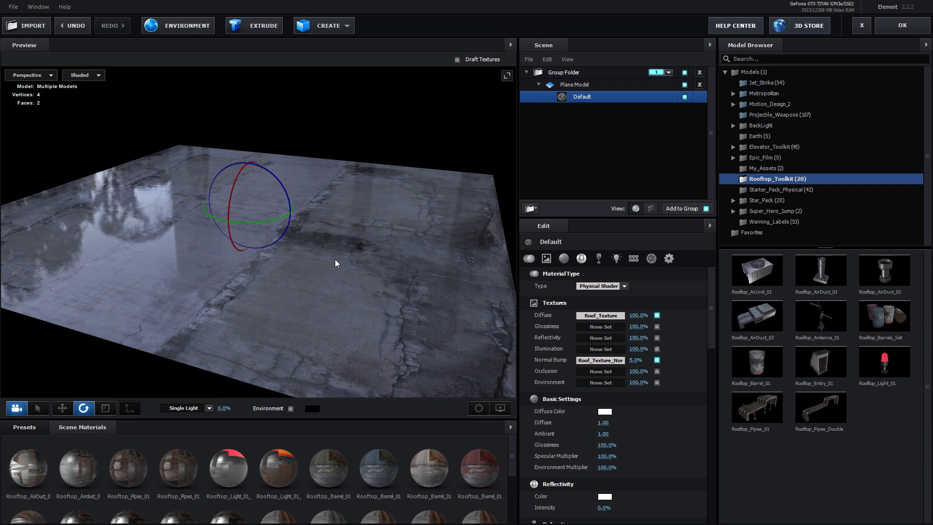
drag(335, 258, 366, 165)
- Set the Plane Model's UV Repeat to 2.50 in both directions, keeping its Texture Mapping on UV
click(573, 85)
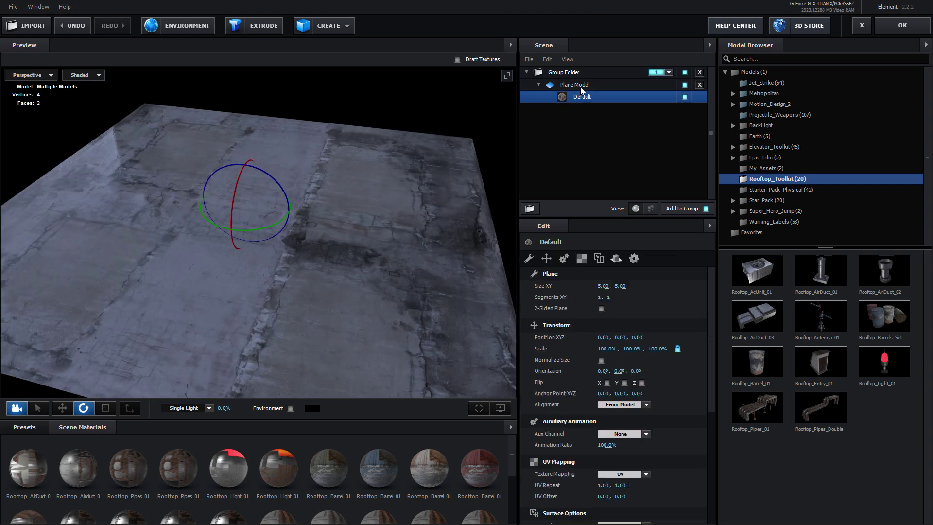
click(582, 258)
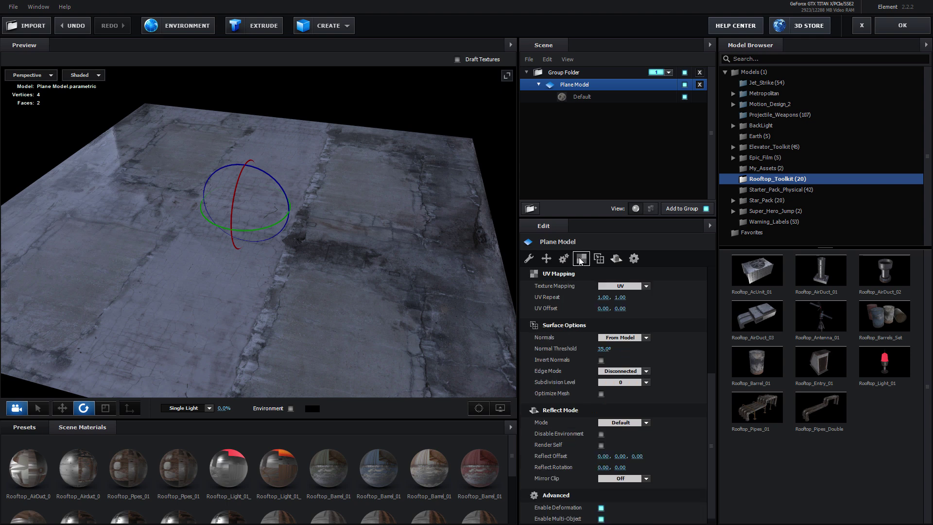
click(631, 286)
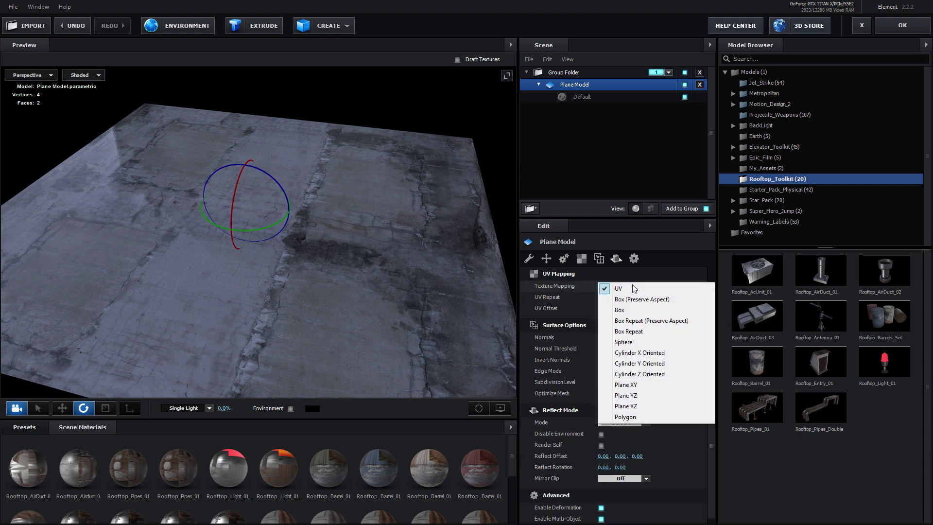
click(622, 286)
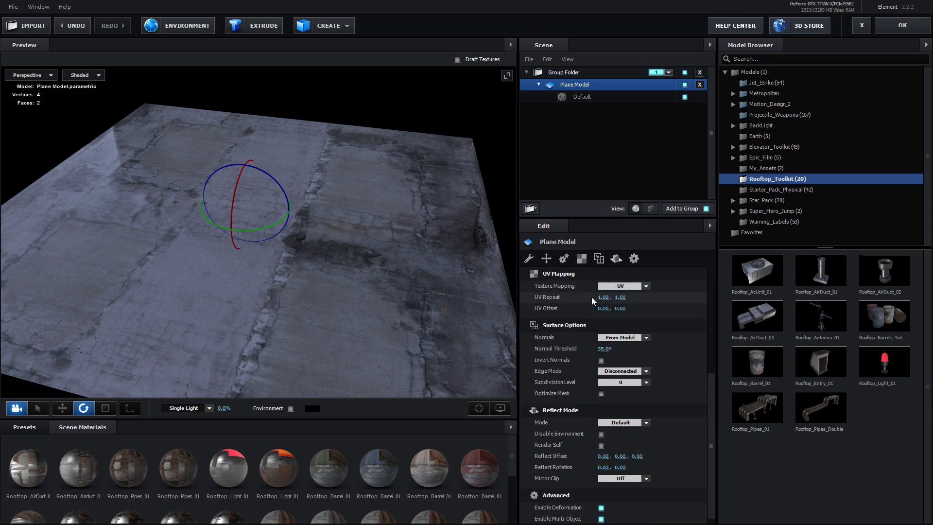
drag(601, 296, 668, 284)
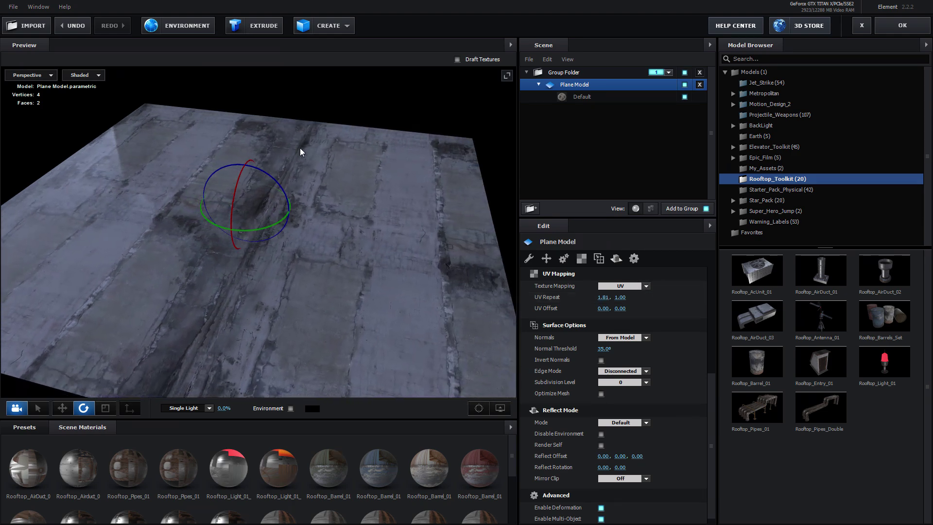
drag(357, 345, 376, 334)
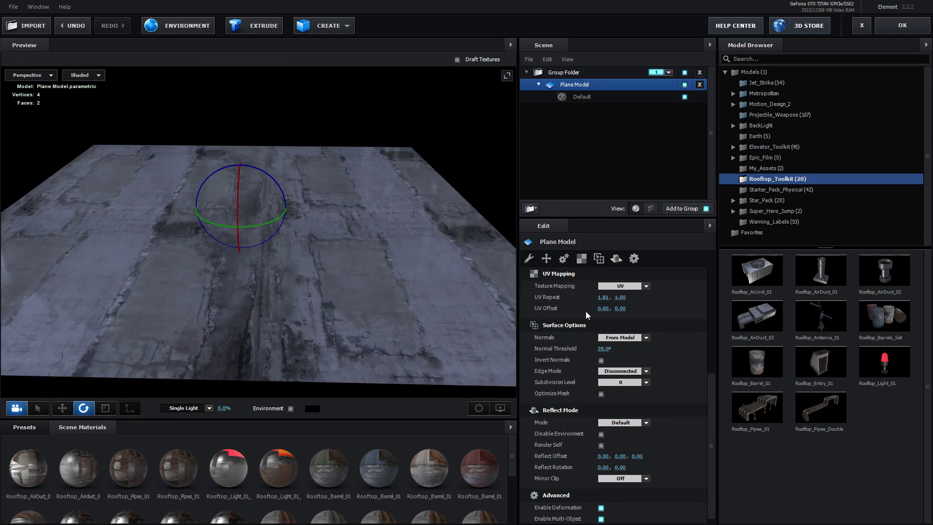
click(602, 298)
text(2.5)
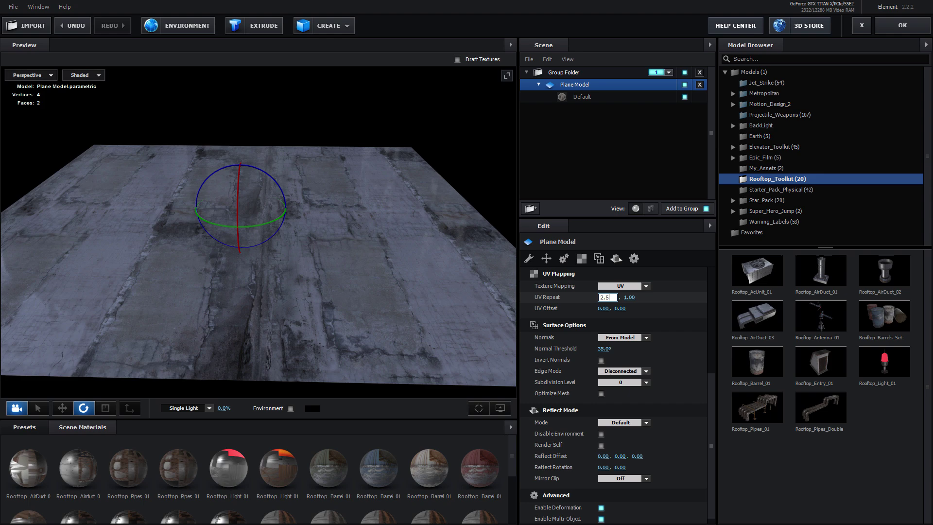
key(Return)
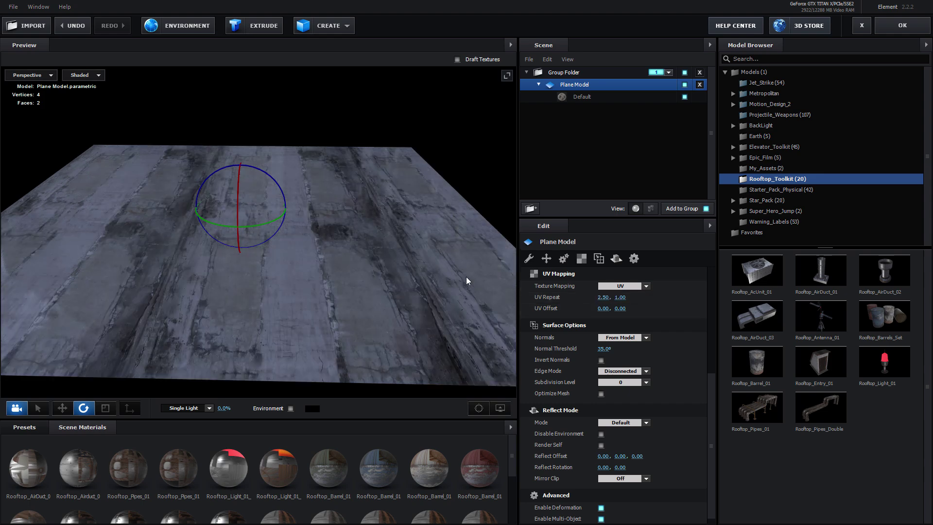
click(620, 297)
text(2.5)
key(Return)
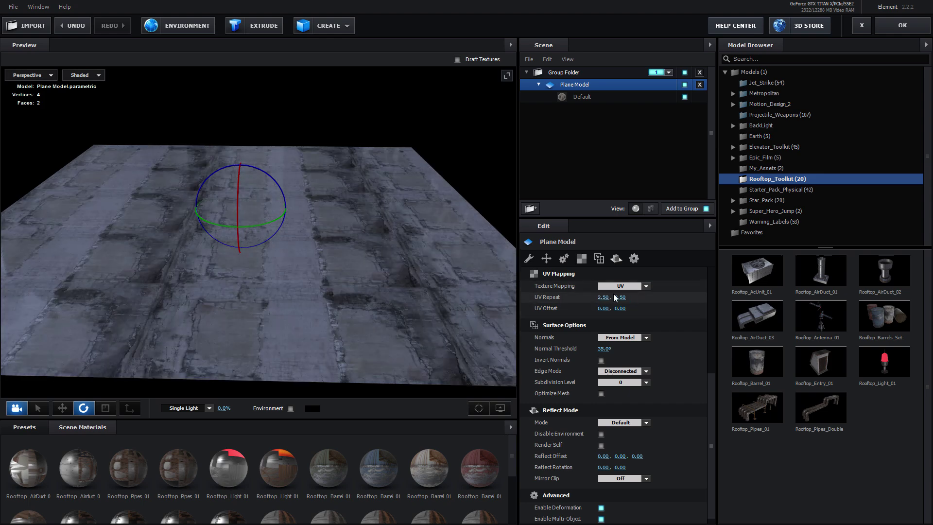
- Select the plane's Default material and inspect the tiled roof surface at a low angle
drag(412, 292, 554, 95)
click(556, 96)
drag(412, 187, 474, 189)
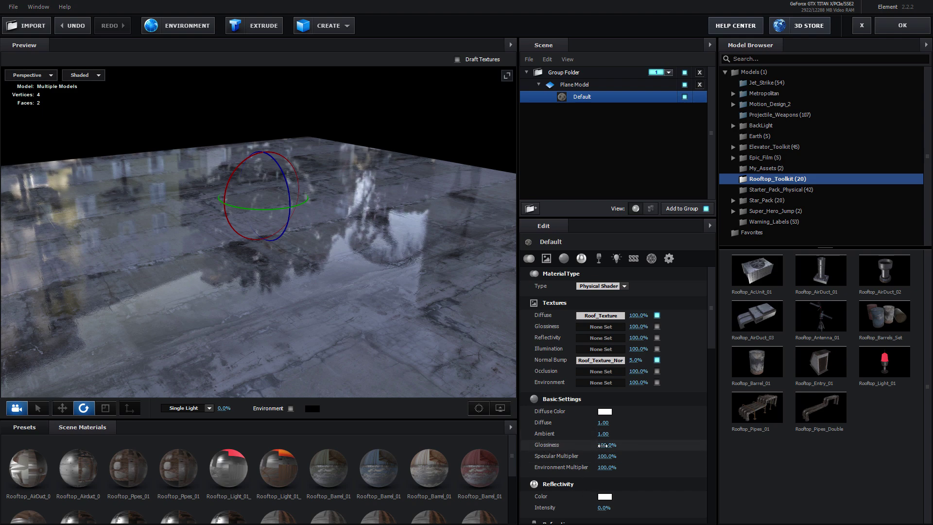
- Try a Glossiness of 74% on the roof material and return it to 100%
drag(606, 445, 587, 444)
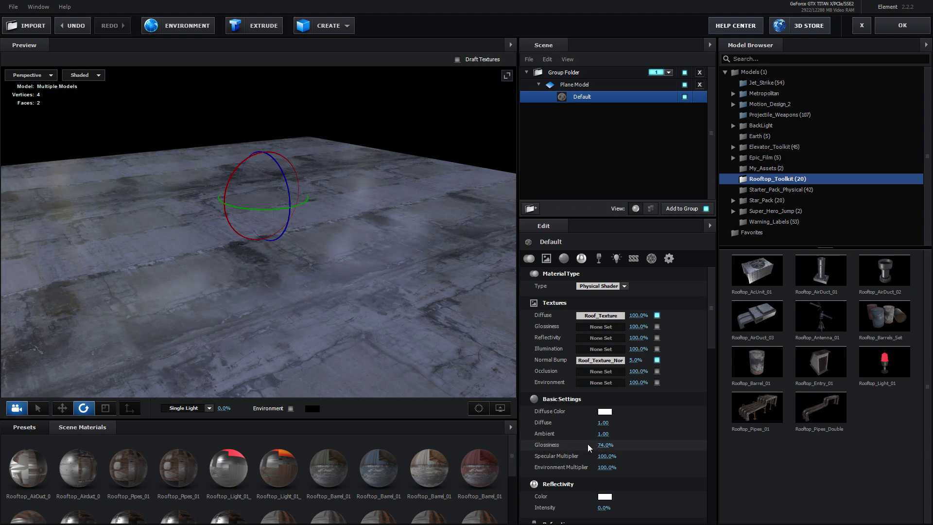
drag(389, 369, 342, 317)
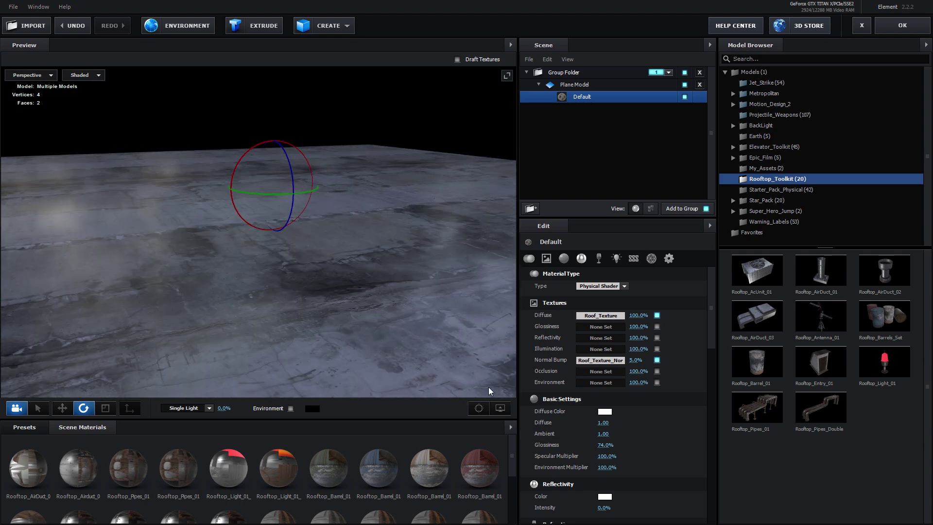
drag(605, 445, 639, 444)
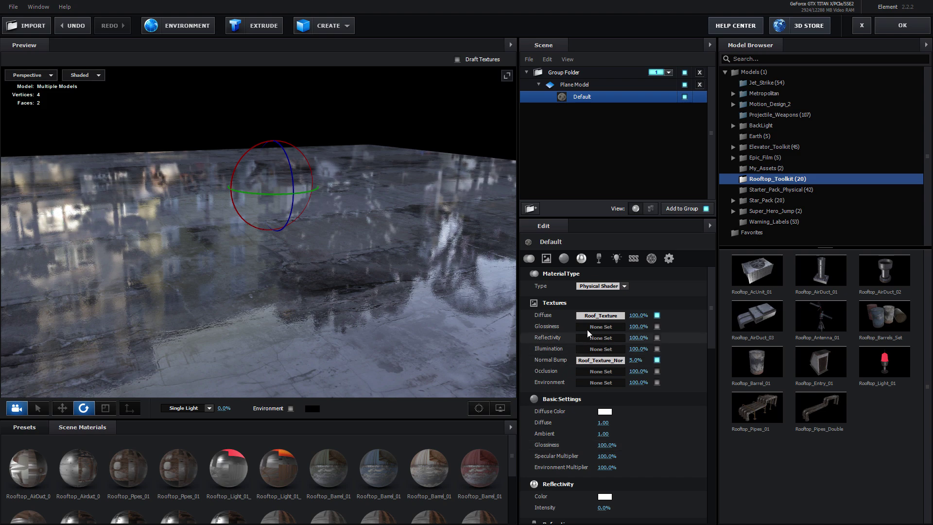
- Examine the Diffuse texture and copy Roof_Texture from the Diffuse channel to the Glossiness channel
click(591, 316)
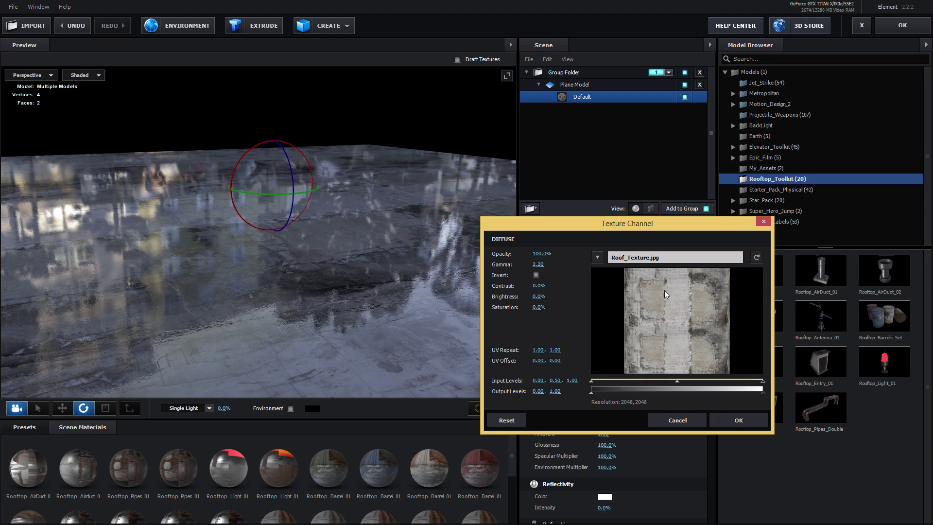
click(674, 421)
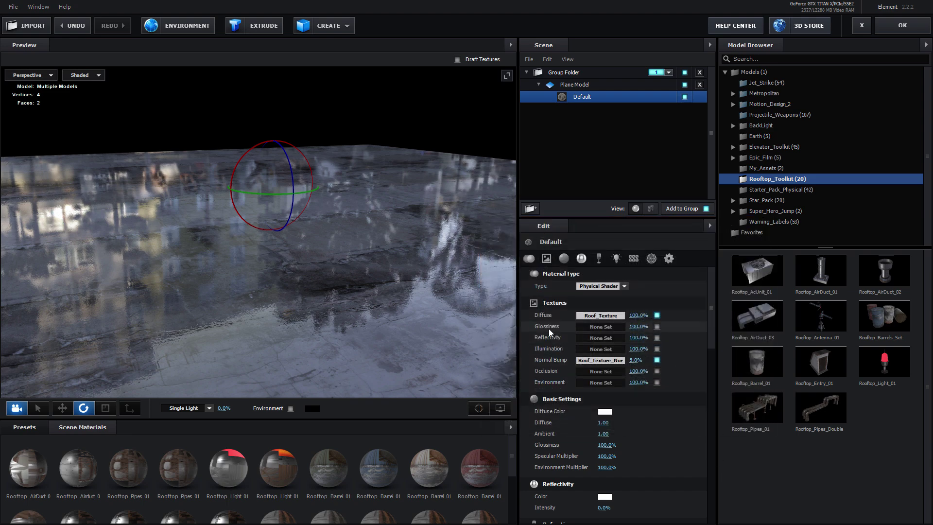
drag(600, 315, 599, 325)
drag(464, 311, 319, 305)
- Set the Glossiness texture's input levels to a 0.41 midpoint and 0.75 white point and inspect the roof's reflections
click(601, 326)
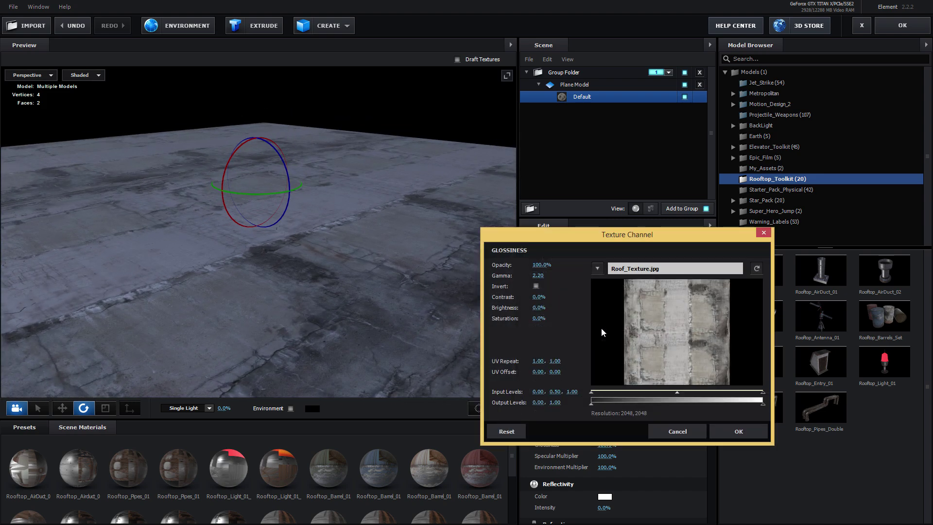
drag(757, 393, 719, 393)
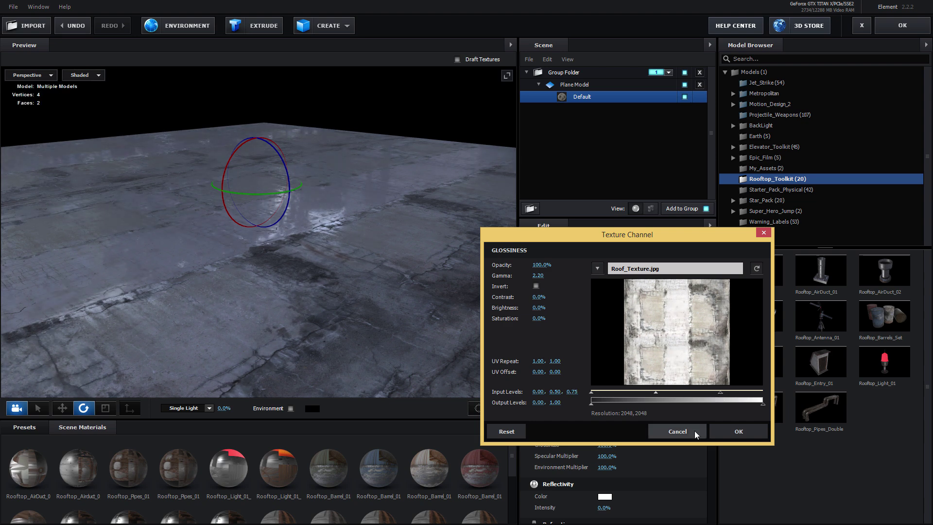
mouse_move(654, 395)
mouse_down()
mouse_move(665, 393)
mouse_move(628, 399)
mouse_move(640, 401)
mouse_up()
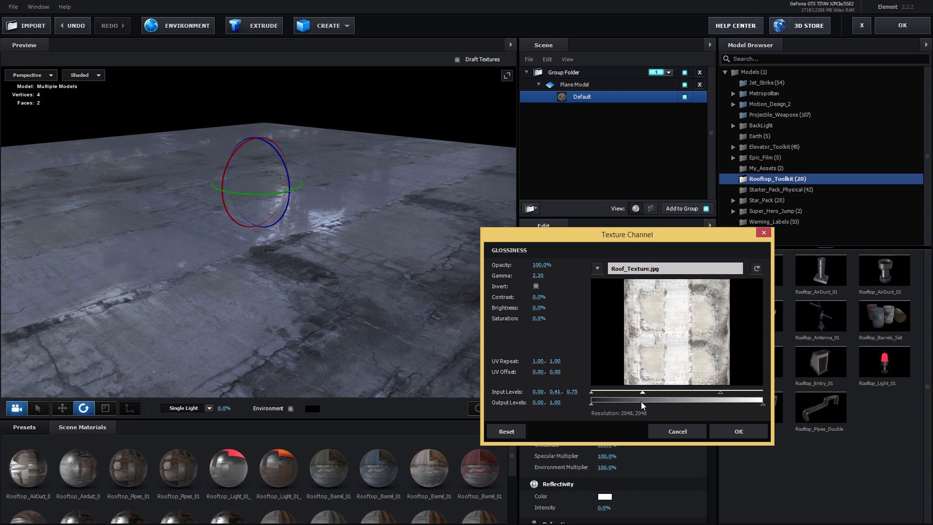
click(735, 430)
drag(194, 295, 249, 212)
drag(193, 286, 199, 254)
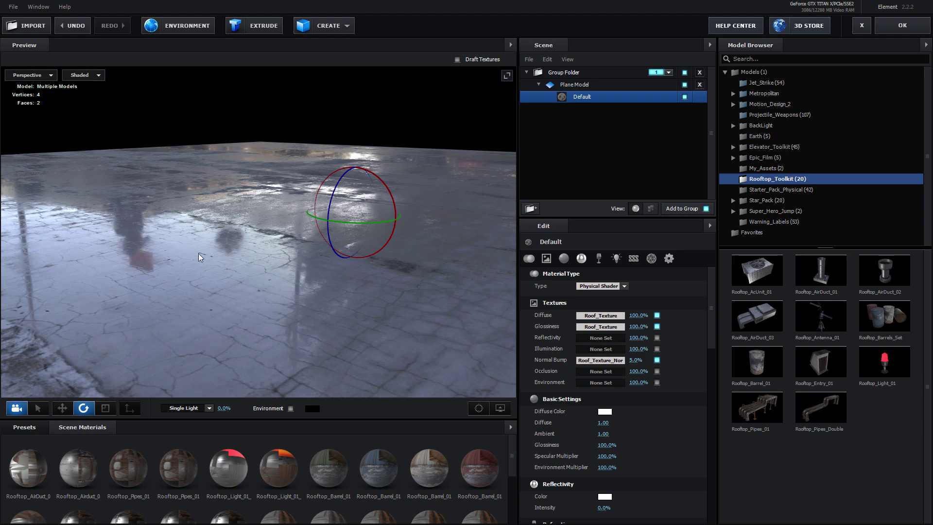
drag(325, 296, 297, 301)
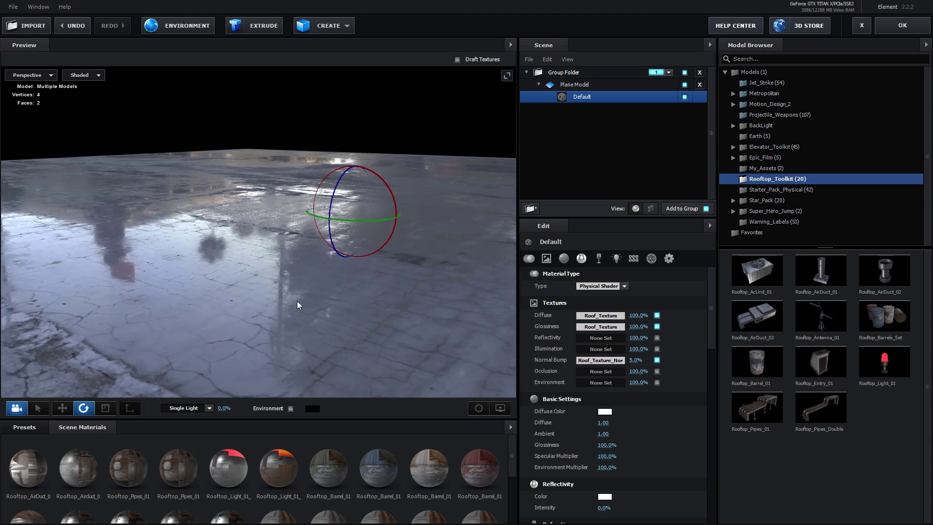
- Refine the Glossiness texture with an input midpoint of 0.53, Saturation of -100% and Contrast of -12%
click(600, 326)
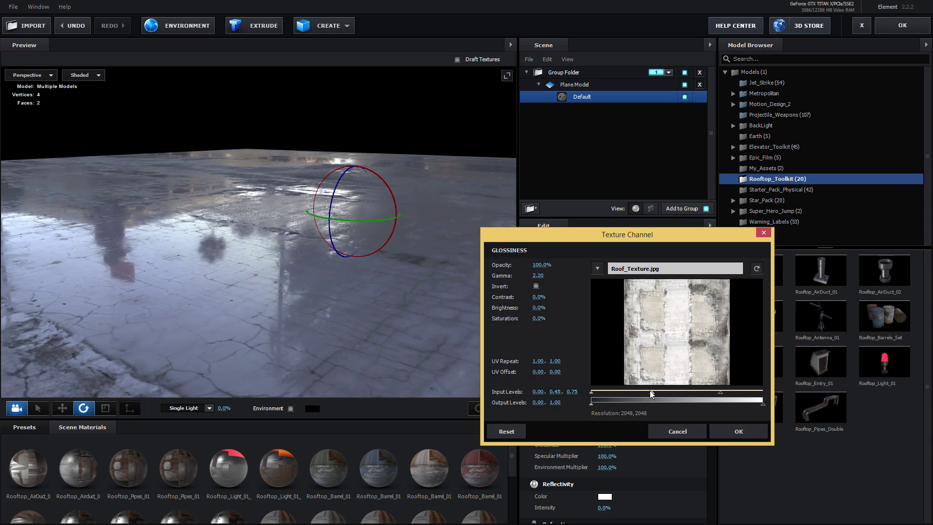
mouse_move(646, 392)
mouse_down()
mouse_move(667, 393)
mouse_move(659, 393)
mouse_up()
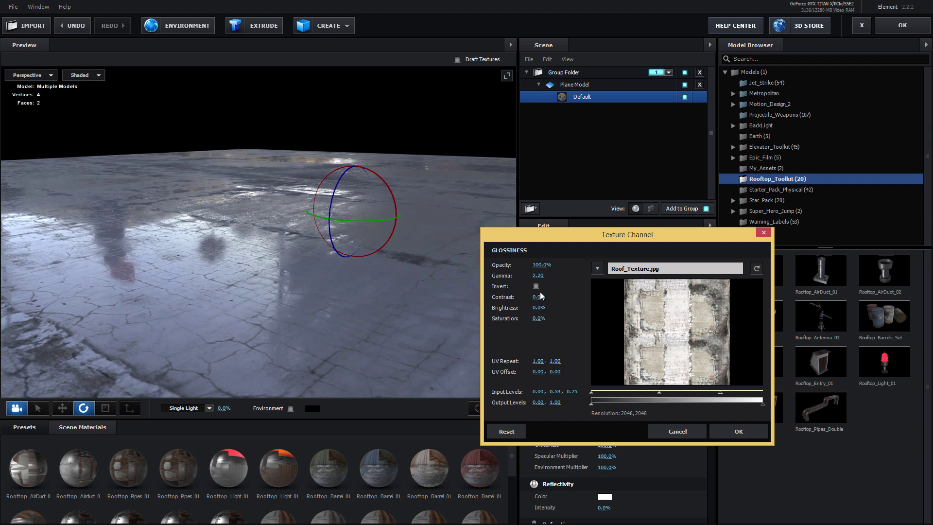
drag(536, 318, 464, 320)
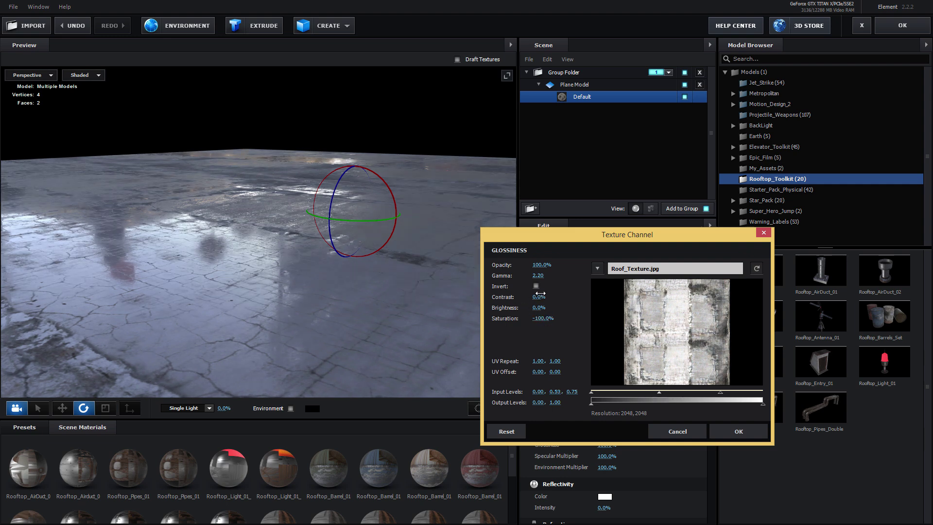
drag(540, 295, 530, 295)
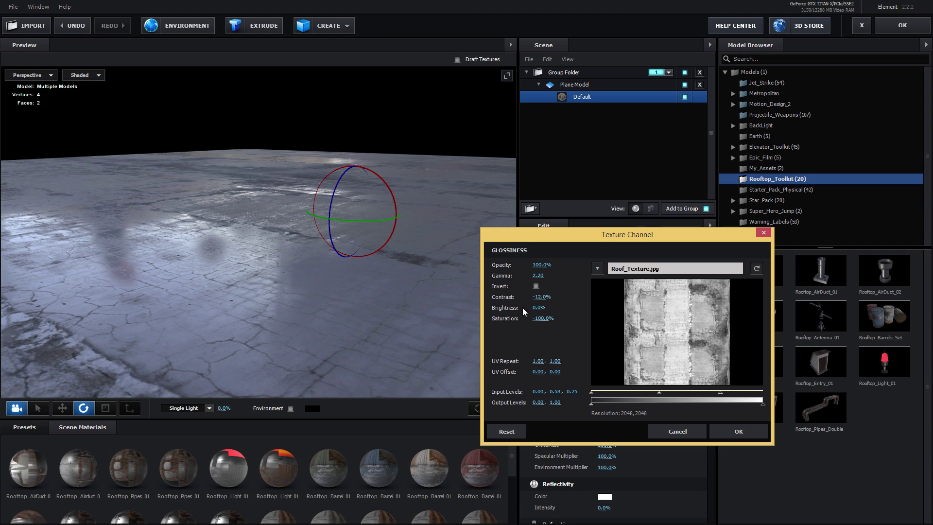
click(739, 432)
drag(191, 240, 263, 285)
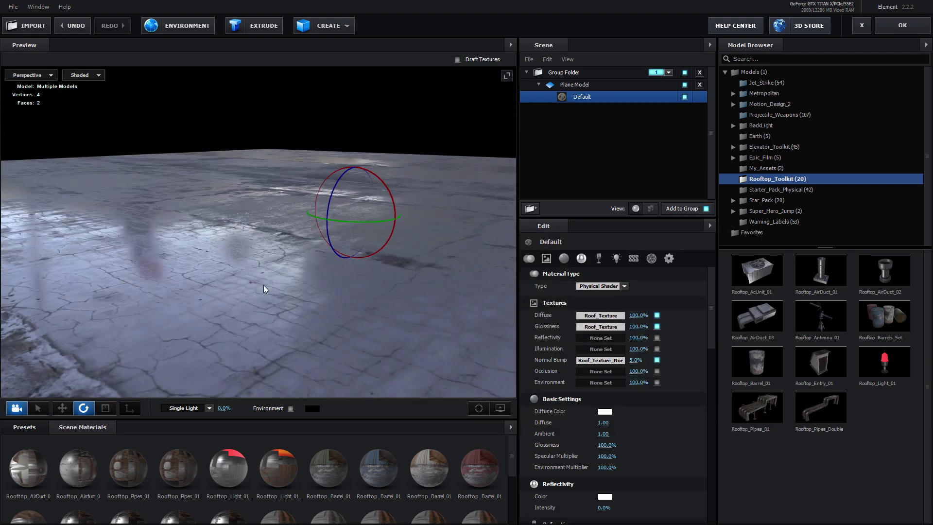
- Try inverting the Glossiness texture with input levels of 0.00, 0.59 and 0.87
click(611, 324)
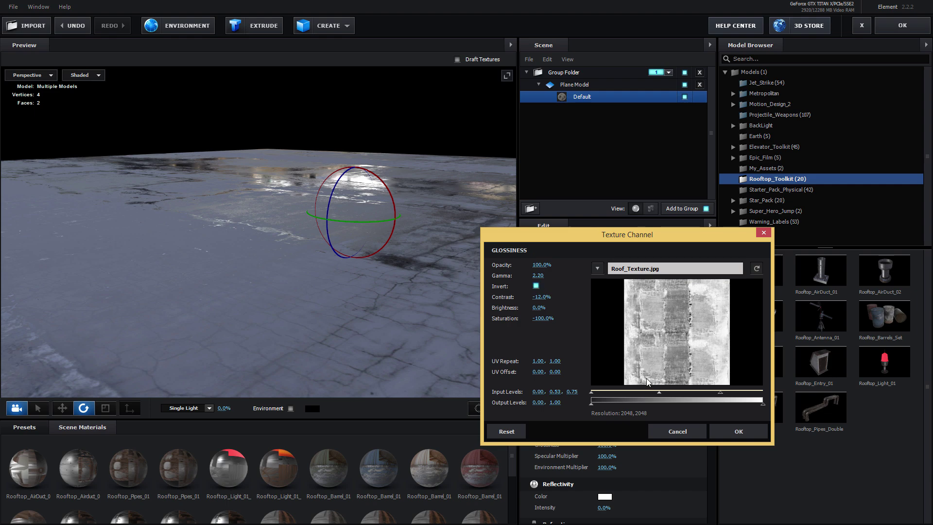
drag(658, 395, 744, 395)
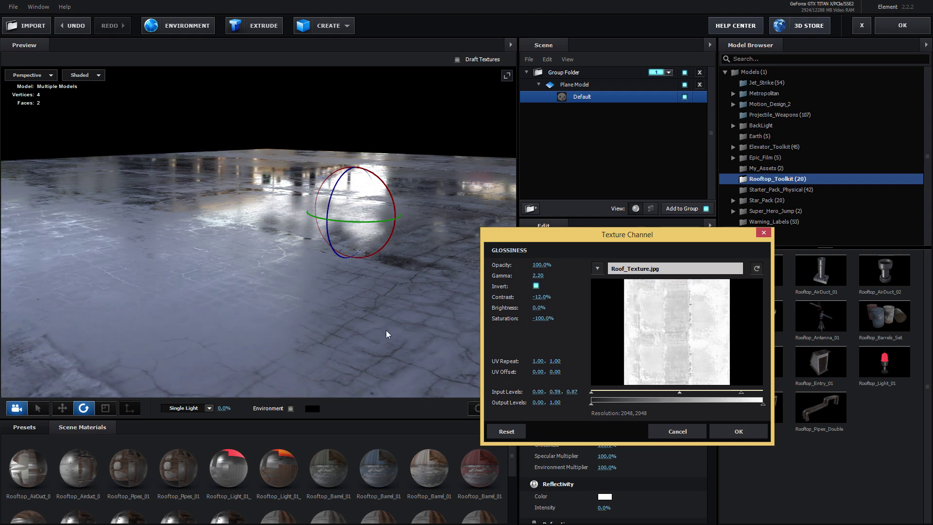
click(694, 431)
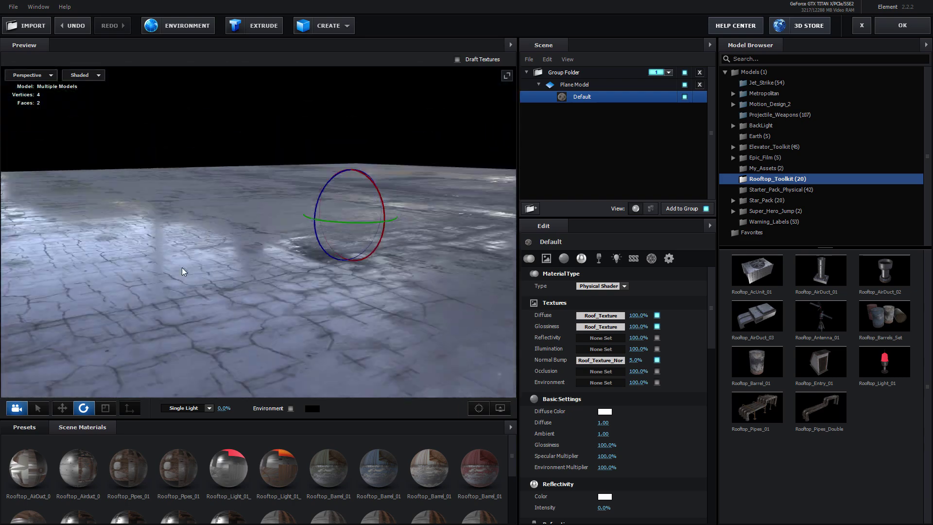
drag(195, 270, 358, 316)
- Remove the unused materials from the scene and rename the plane's Default material as Roof
click(511, 427)
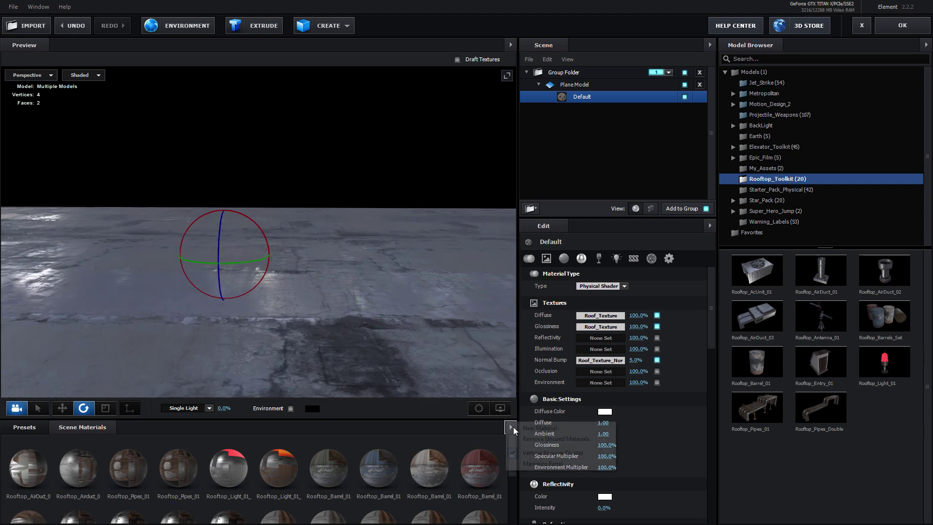
click(549, 439)
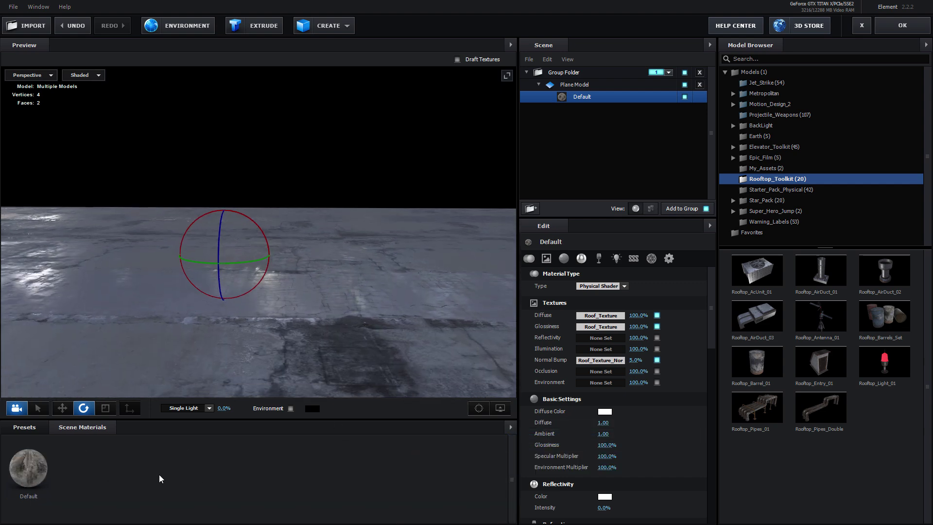
double_click(585, 96)
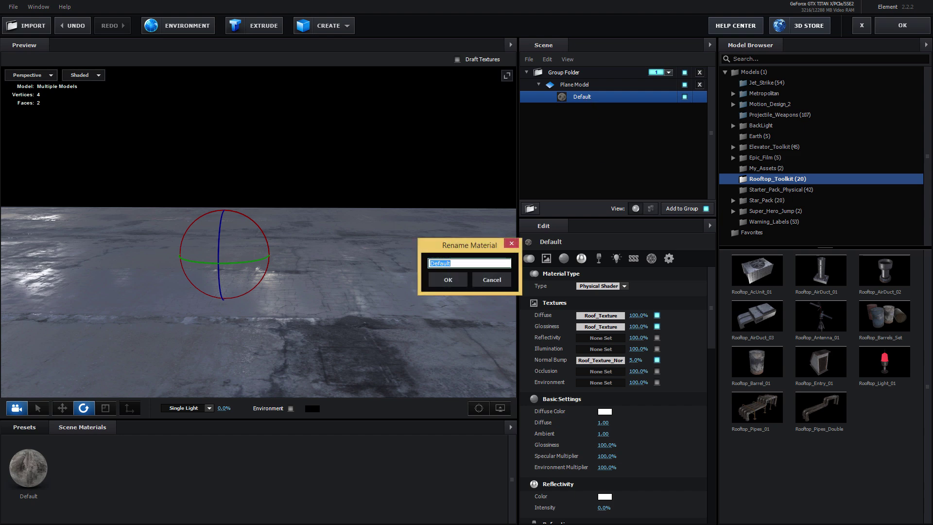
click(453, 279)
drag(414, 253, 409, 256)
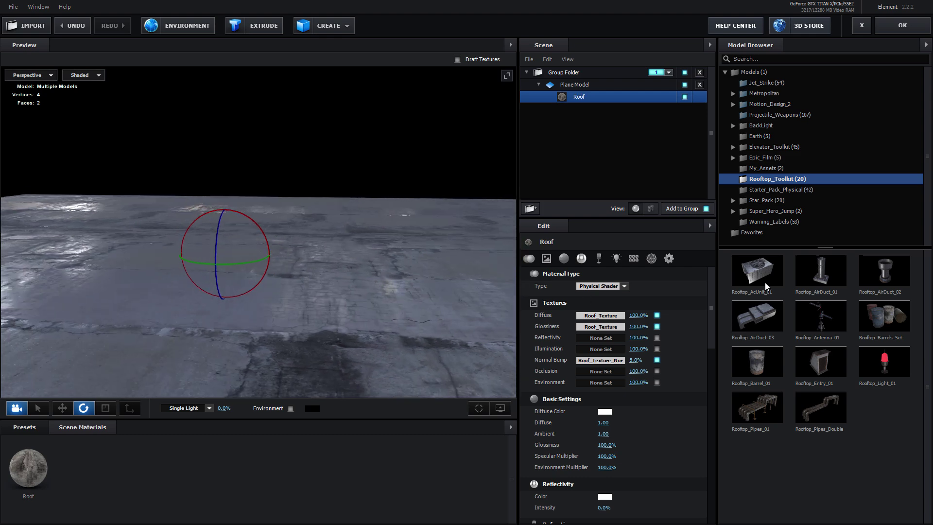
- Add the Rooftop_AirDuct_03 model to the group folder and activate the Move tool for it
click(754, 308)
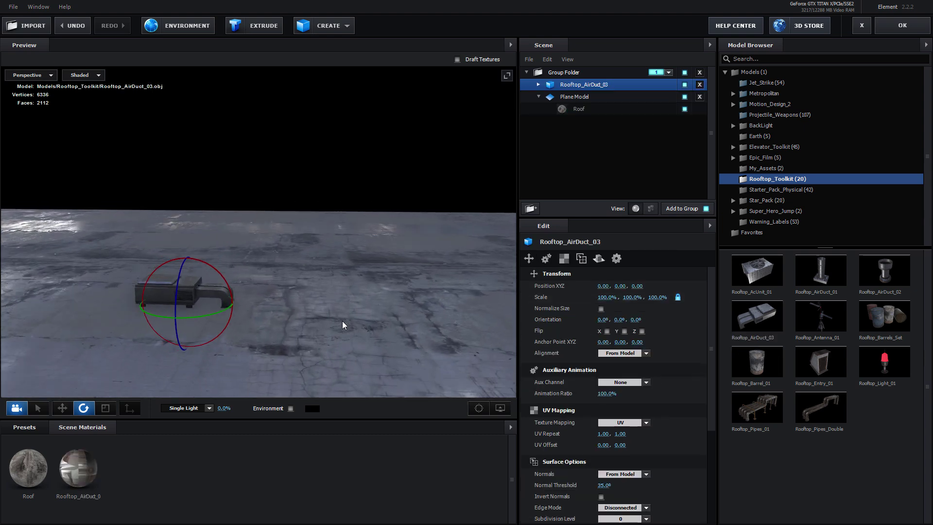
drag(354, 313, 281, 264)
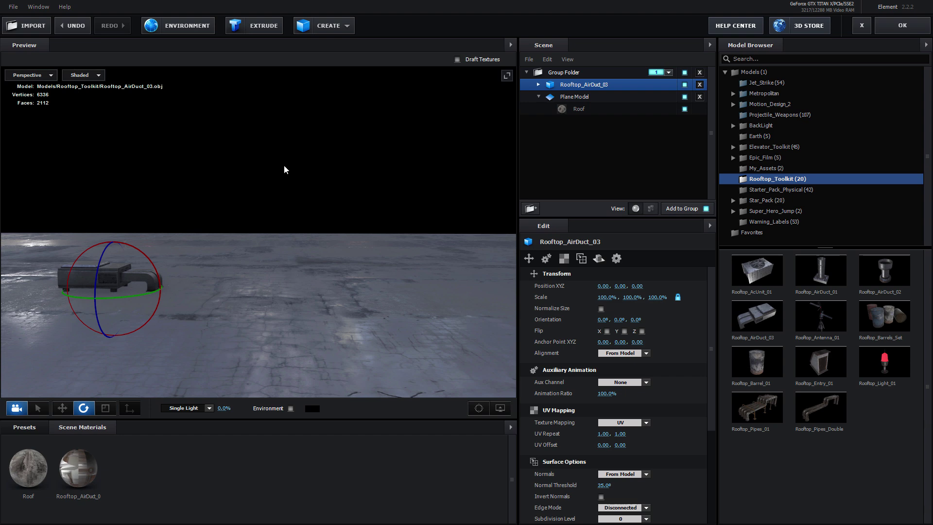
key(w)
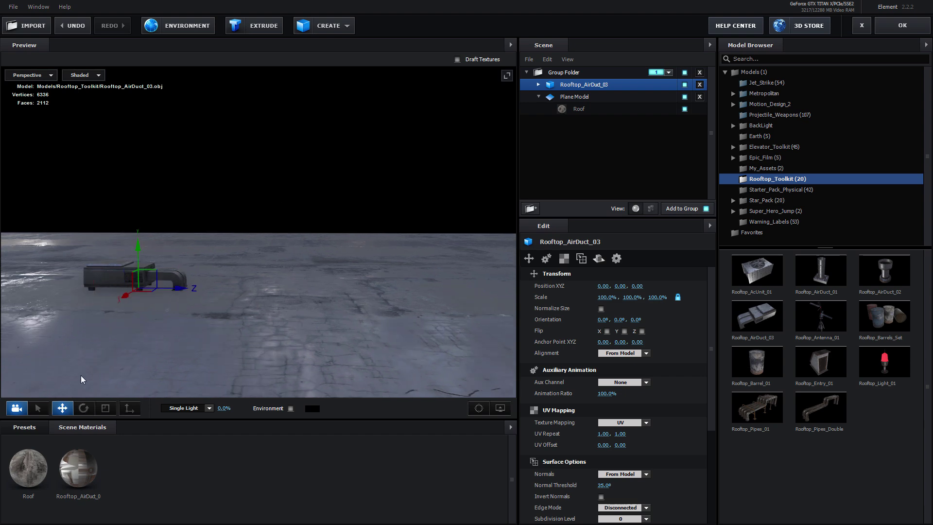
- Move the Rooftop_AirDuct_03 model to a Z position of 0.08 and scale it uniformly to 184.5%
key(e)
key(w)
key(e)
key(r)
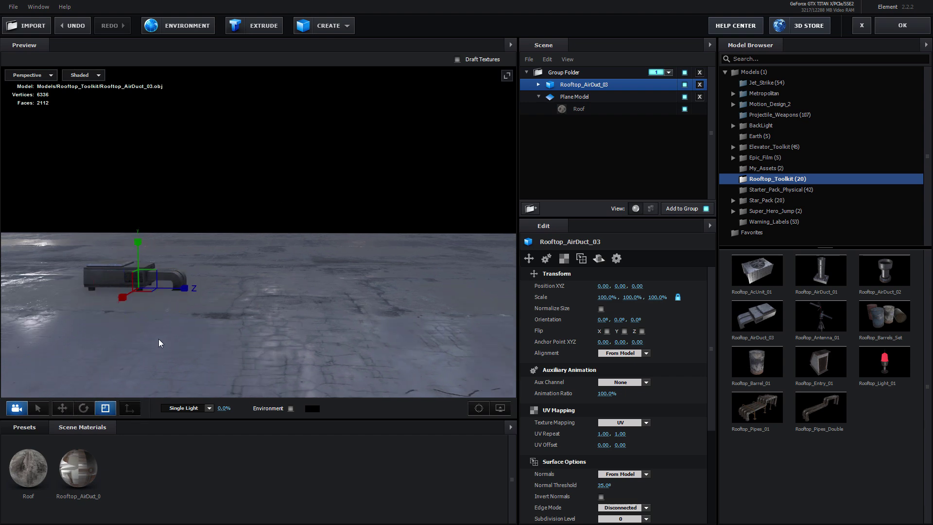
key(w)
drag(190, 289, 205, 305)
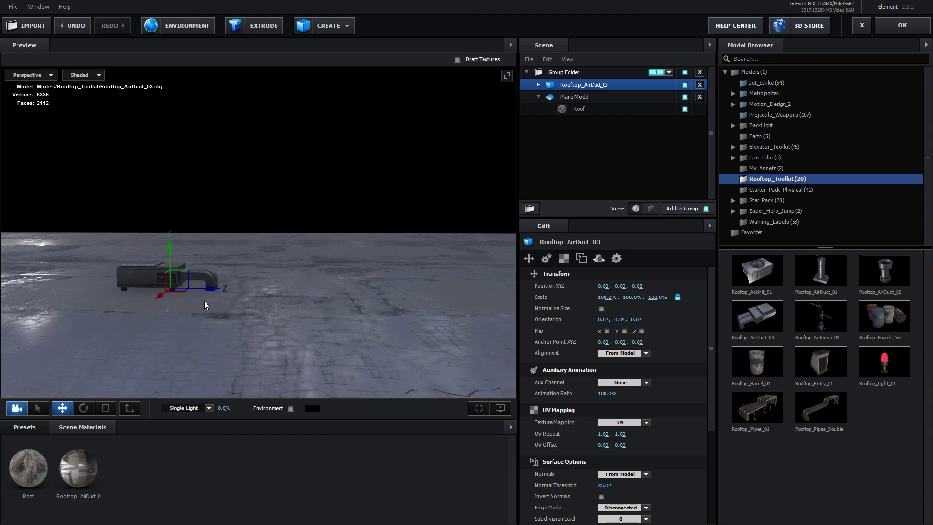
drag(632, 297, 707, 285)
drag(325, 347, 232, 290)
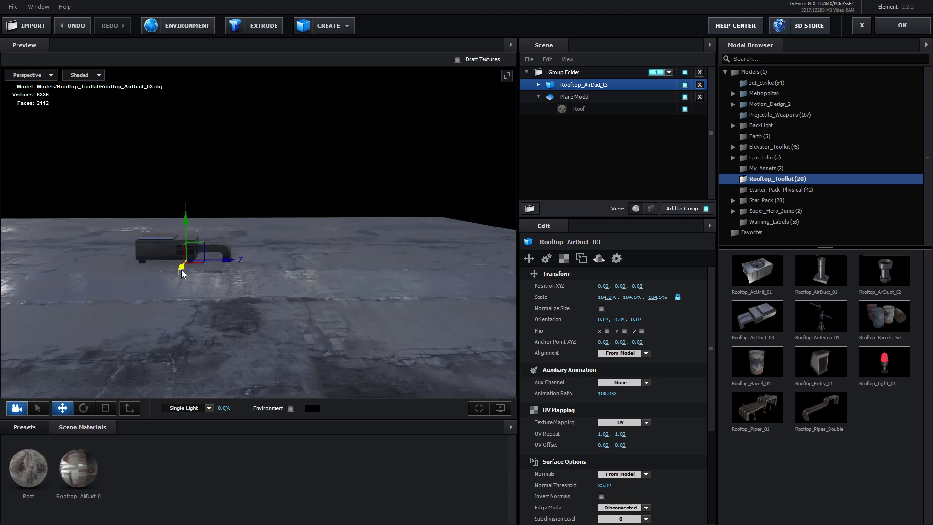
- Duplicate the air duct forward to an X position of 0.77 and turn the copy to orientation 180°, 0°, 180°
drag(182, 269, 17, 322)
key(e)
key(w)
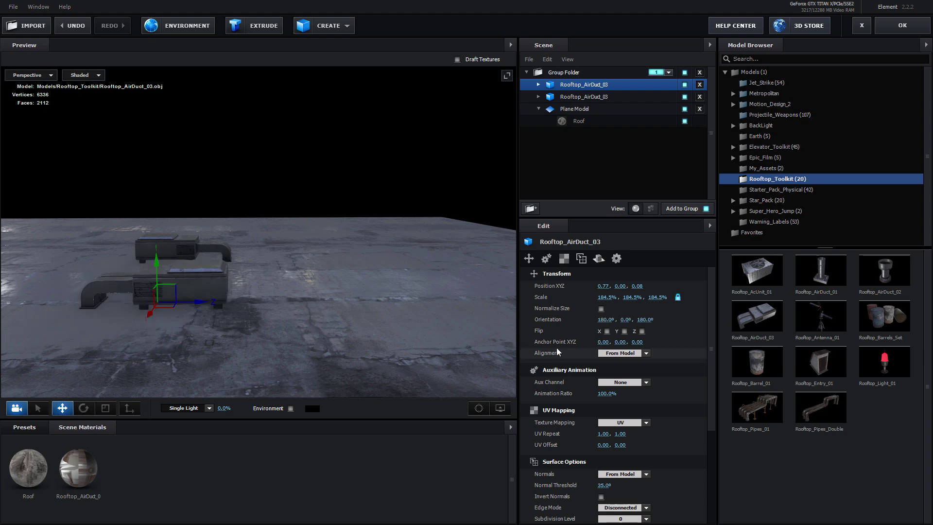
- Scale the air duct copy uniformly to 262.5% and move it to position 1.08, 0.00, -0.19
drag(632, 298, 671, 297)
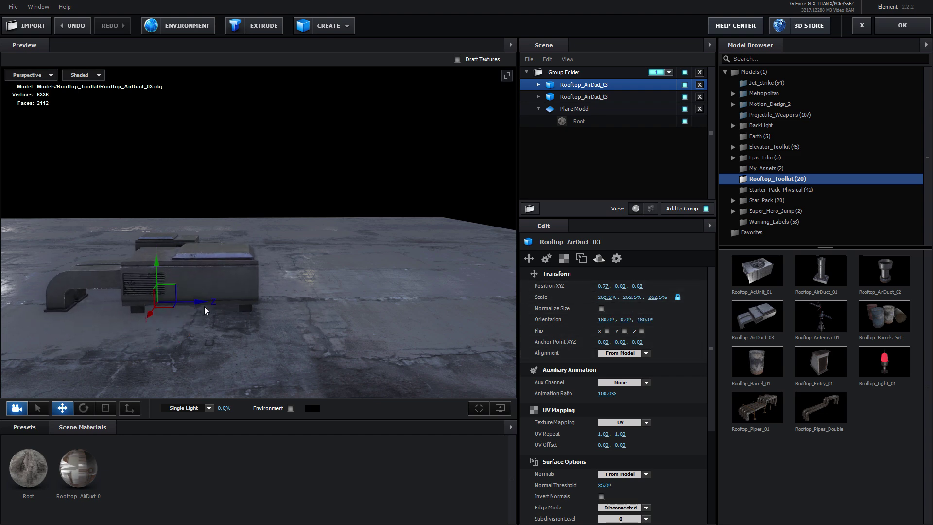
drag(205, 310, 238, 278)
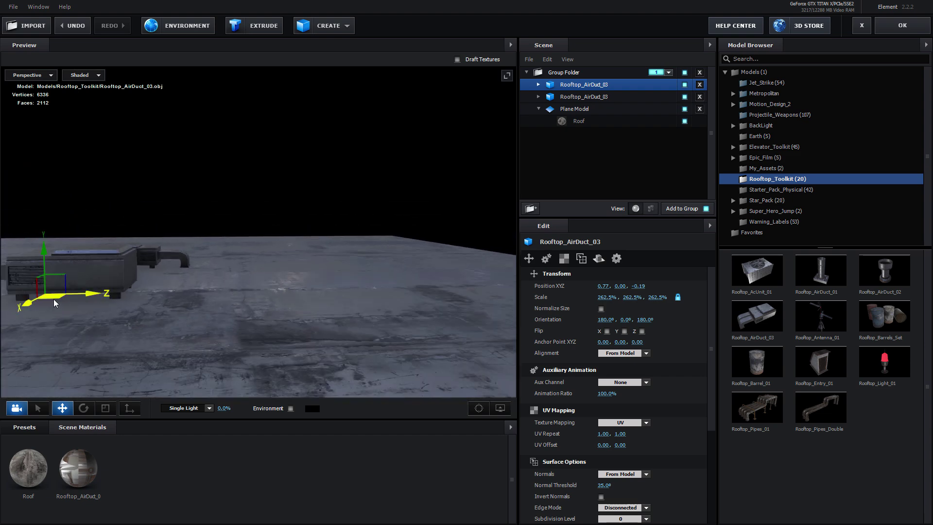
drag(54, 298, 19, 335)
drag(222, 272, 255, 293)
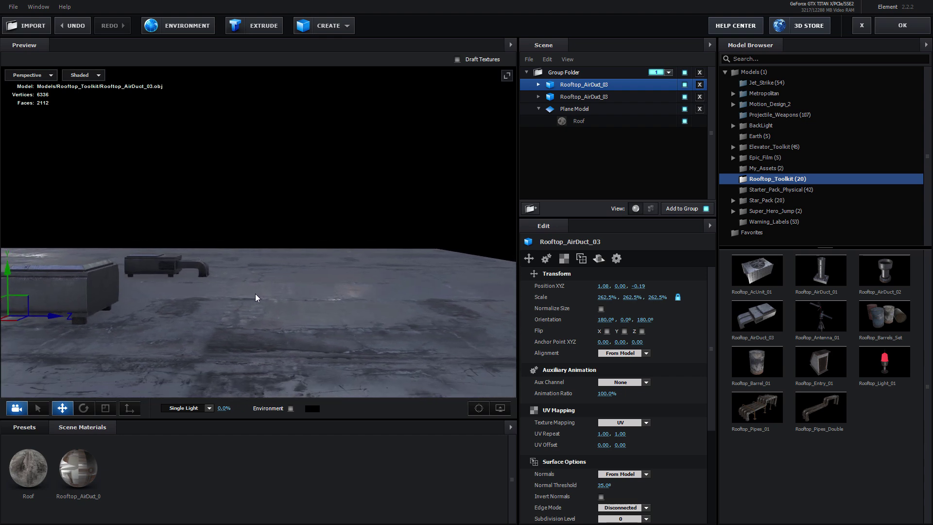
- Add the Rooftop_Pipes_01 model, move it to a Z position of 1.09 and rotate it to 270° around Y
click(750, 419)
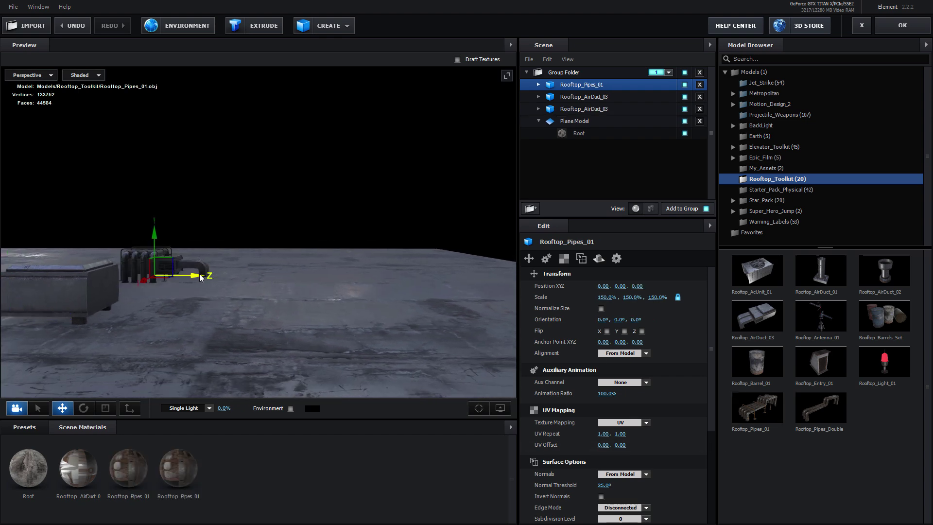
drag(200, 278, 370, 281)
key(e)
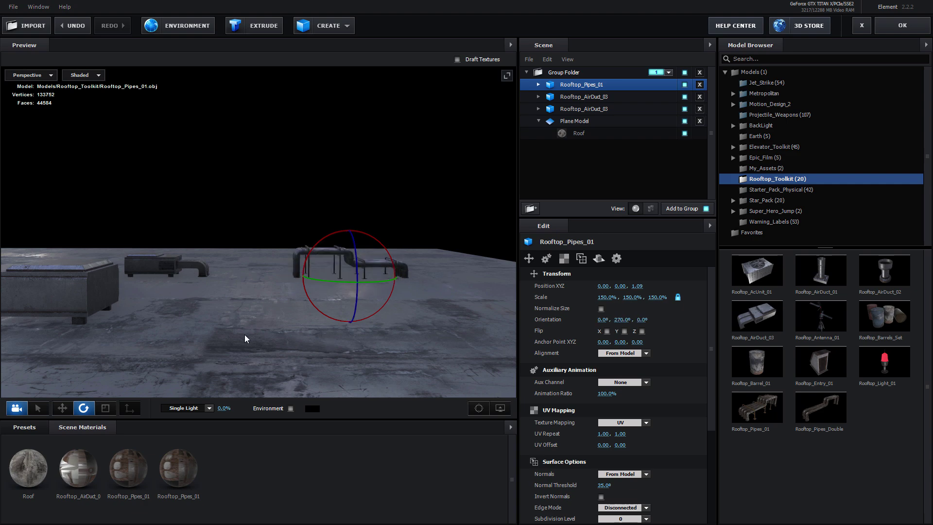
drag(245, 338, 241, 302)
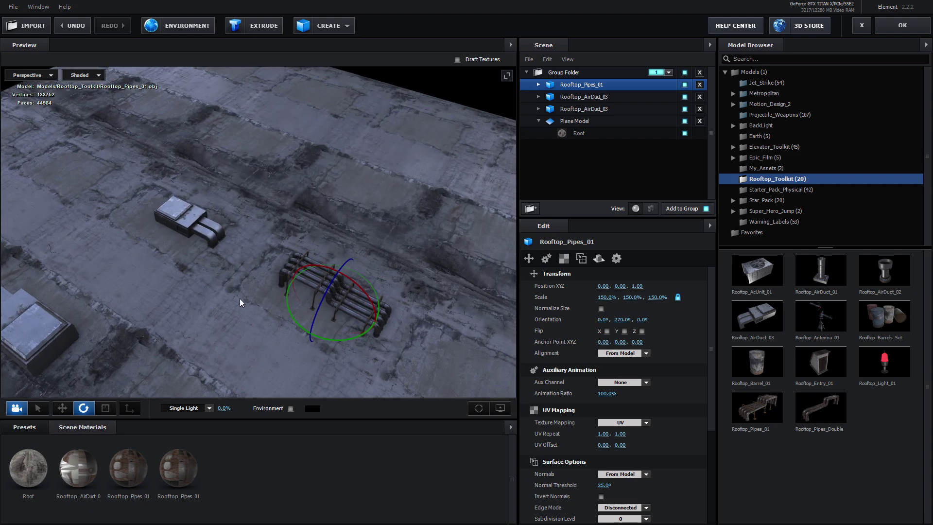
drag(317, 343, 412, 343)
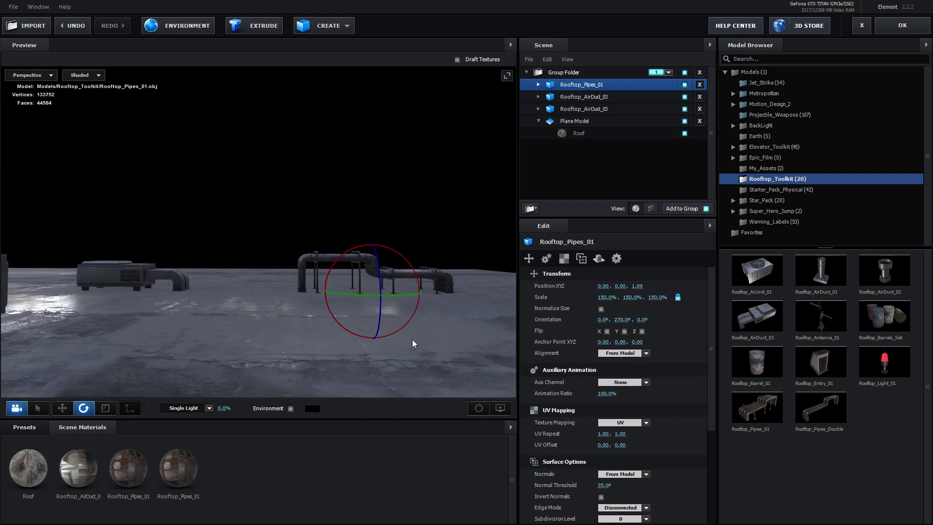
- Turn the pipes to orientation 180°, 0°, 180°, scale them uniformly to 203.5% and set their Z position to 1.12
drag(420, 305, 246, 348)
drag(657, 297, 684, 291)
drag(186, 305, 201, 262)
key(w)
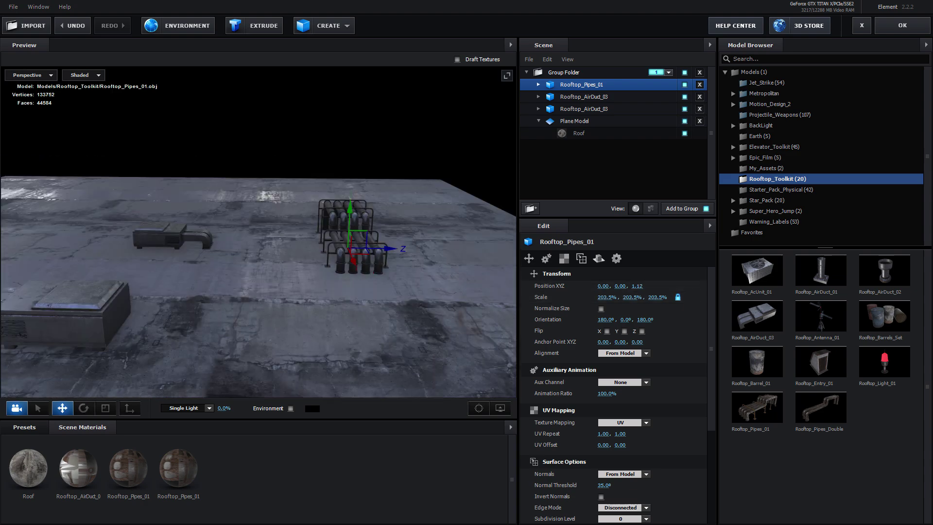
- Add the Rooftop_AirDuct_02 model and move it back on the roof, behind the smaller air duct
click(881, 275)
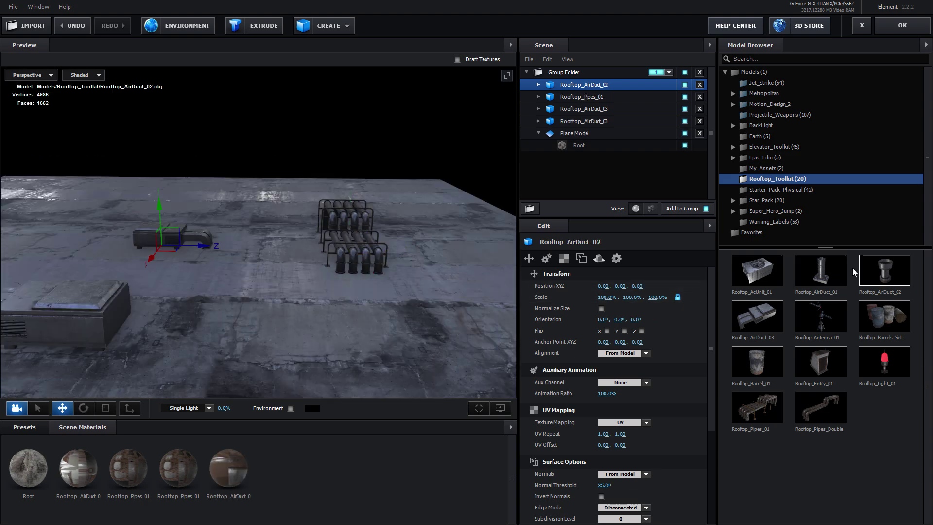
drag(204, 247, 184, 205)
drag(335, 287, 274, 280)
drag(183, 255, 208, 284)
- Duplicate Rooftop_AirDuct_02 behind the pipes at position -1.99, 0.00, 1.89 and scale the copy uniformly to 235.5%
drag(173, 175, 324, 138)
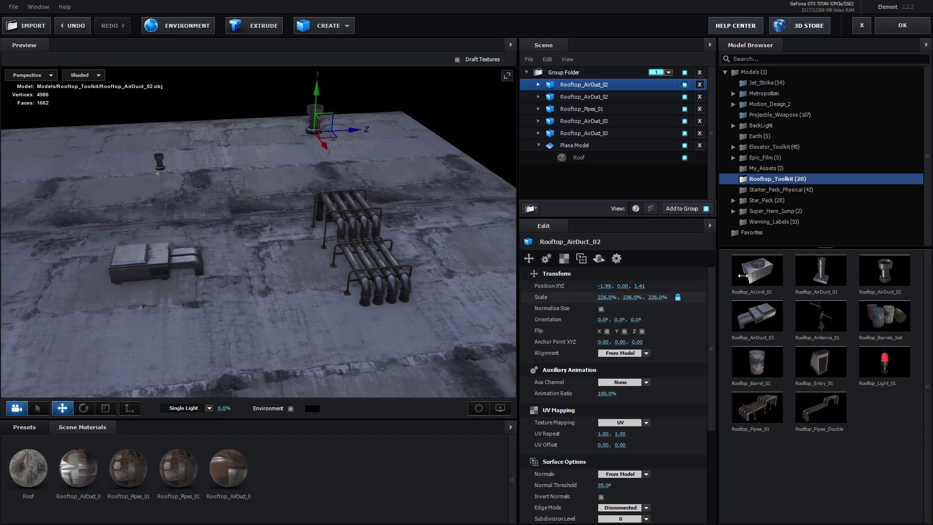
drag(743, 276, 746, 275)
drag(437, 265, 320, 230)
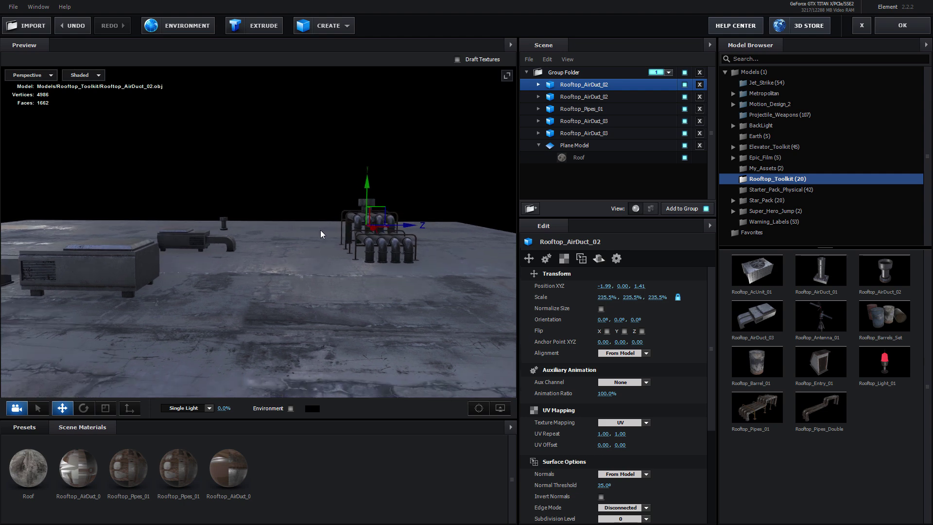
drag(420, 231, 473, 229)
drag(262, 291, 253, 273)
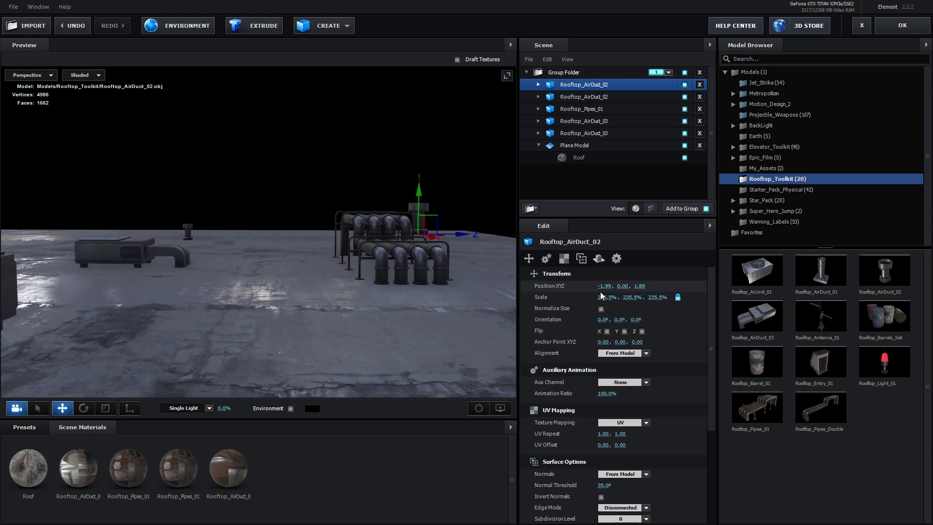
- Add the Rooftop_AcUnit_01 model, rotate it 90° around Y and place it at position 1.04, 0.00, 1.09
click(757, 270)
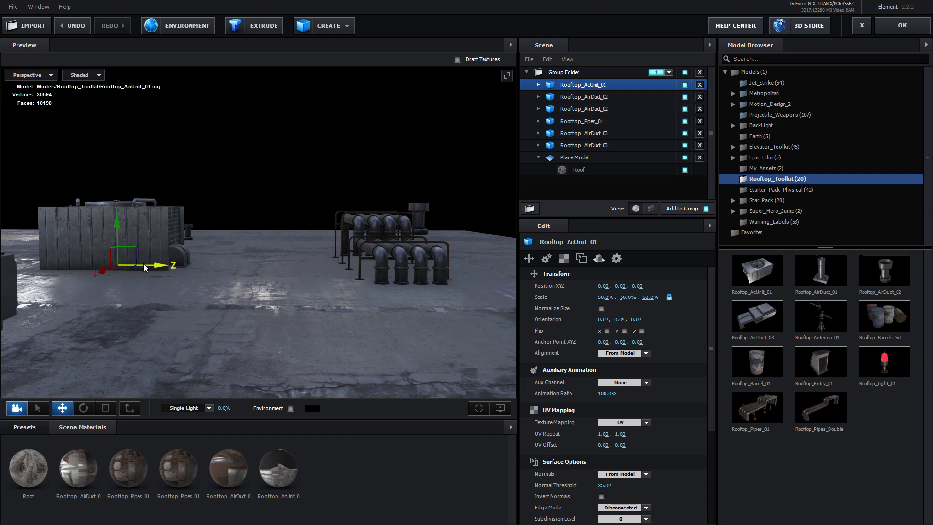
drag(143, 263, 455, 272)
key(e)
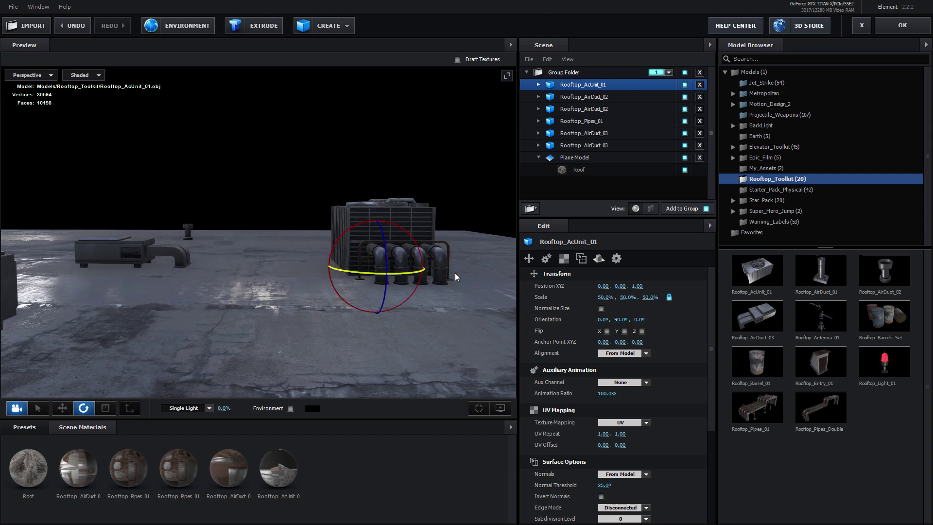
key(w)
drag(389, 282, 544, 412)
drag(237, 198, 258, 228)
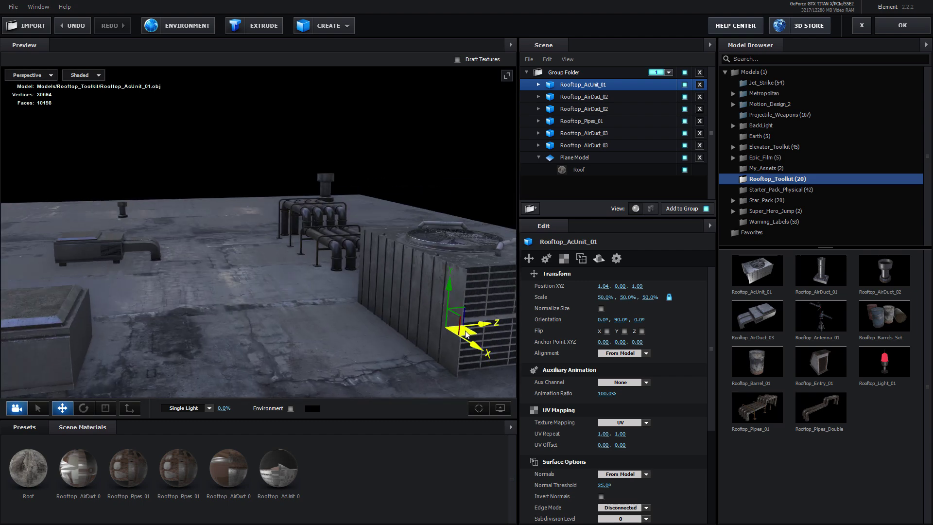
- Duplicate the AC unit, sink the copy into the roof to Y -0.23 and move it beside the smaller air duct
drag(466, 334, 372, 271)
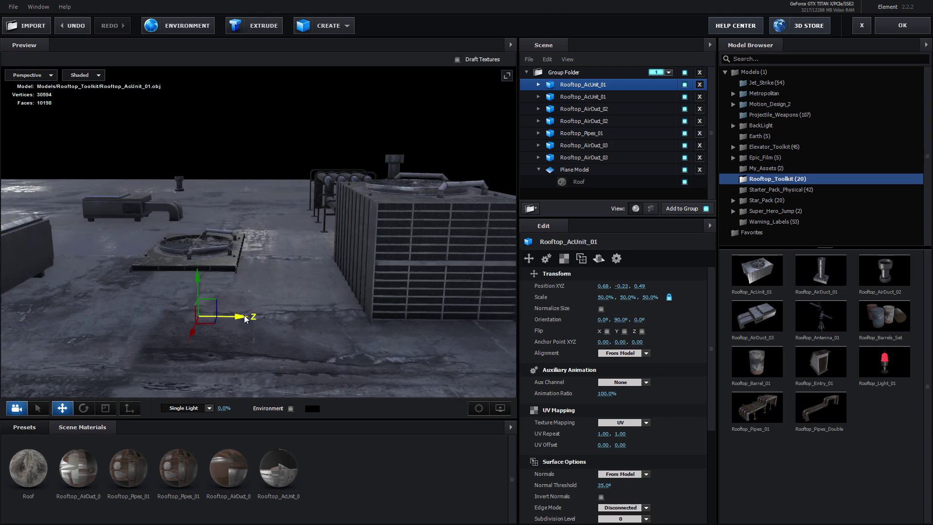
drag(245, 318, 111, 301)
drag(225, 250, 257, 238)
- Shift the original AC unit along Z and add the Rooftop_AirDuct_01 model at position -1.18, 0.00, -0.93
click(407, 229)
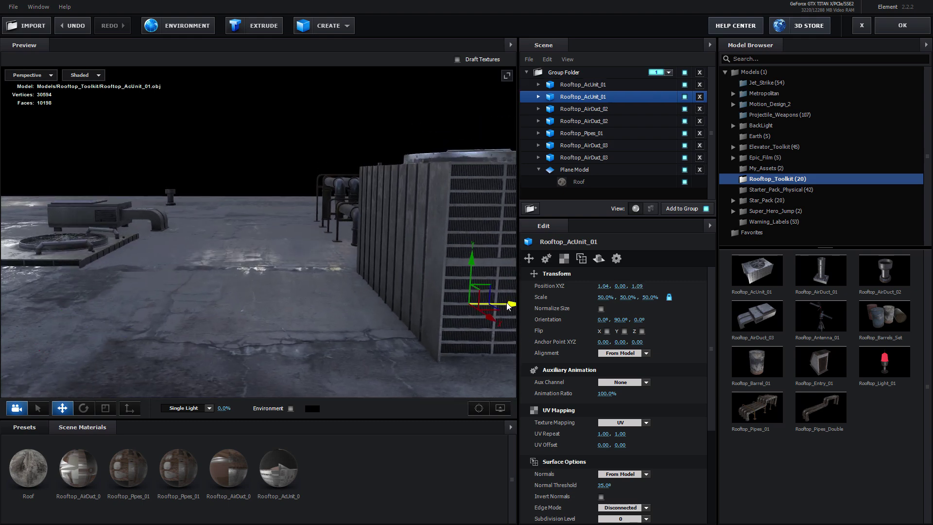
drag(508, 306, 521, 304)
drag(223, 243, 227, 265)
drag(229, 302, 223, 270)
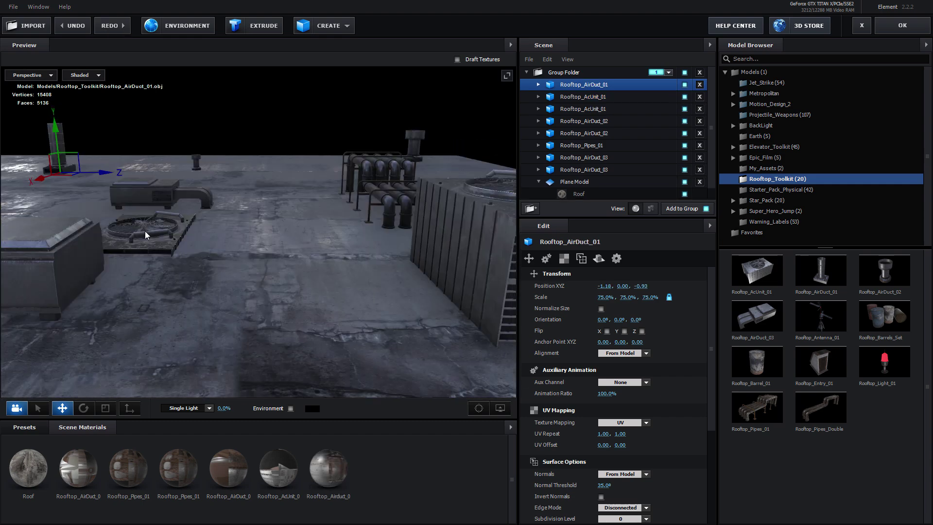
- Try moving the smaller Rooftop_AirDuct_03 model along its axes and undo the moves
click(128, 190)
drag(128, 190, 259, 184)
key(ctrl+z)
key(ctrl+z)
drag(333, 243, 284, 238)
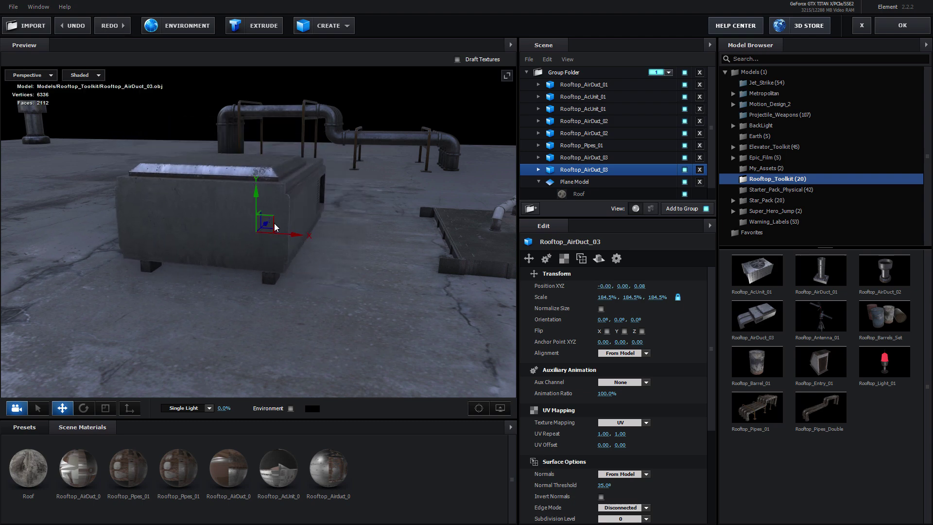
drag(274, 227, 273, 301)
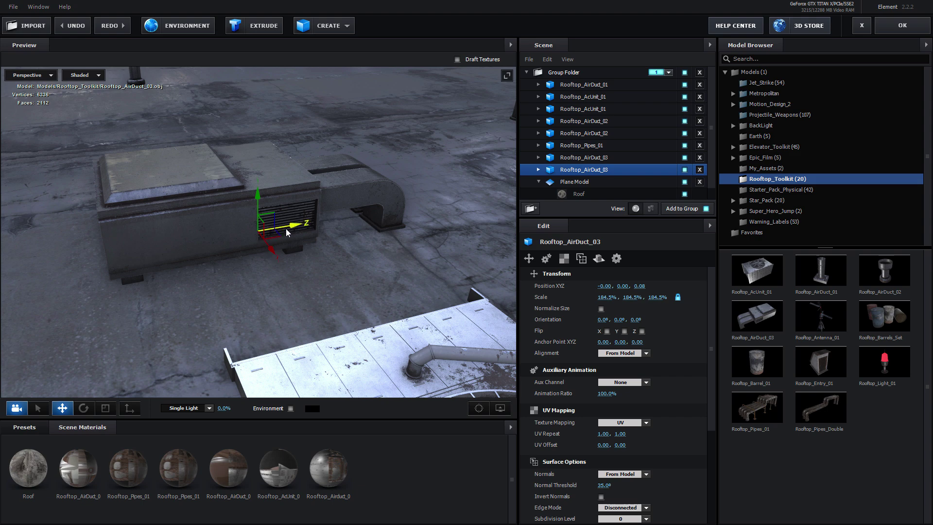
drag(286, 228, 272, 306)
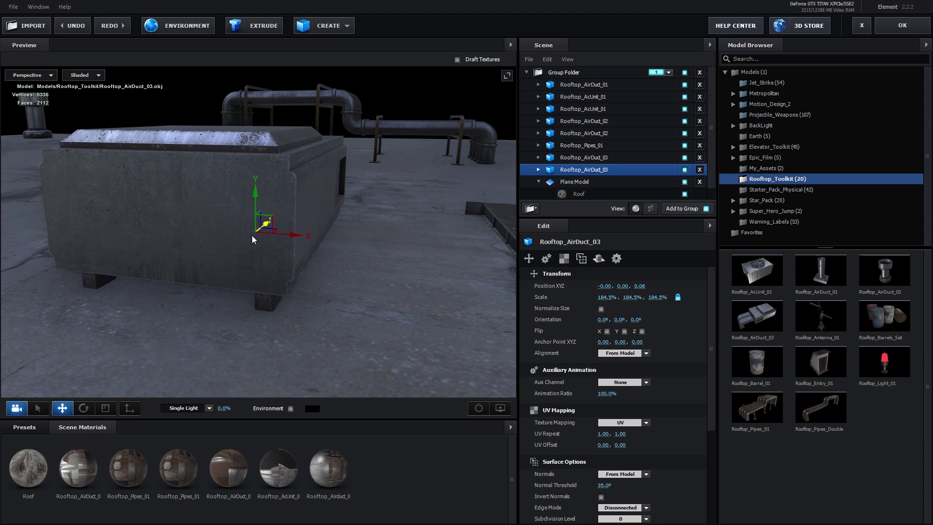
drag(251, 236, 316, 323)
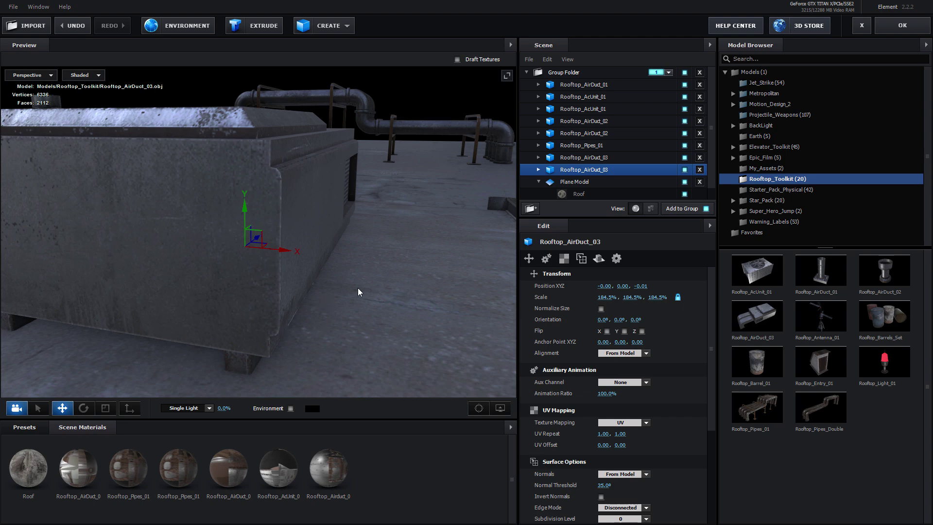
mouse_move(358, 290)
mouse_down()
mouse_move(333, 306)
mouse_move(360, 292)
mouse_up()
key(ctrl+z)
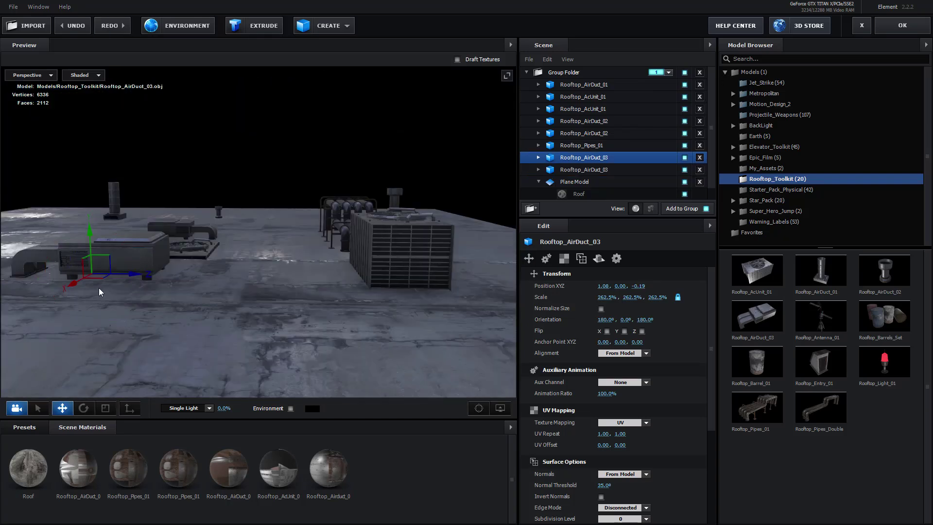
- Move the larger air duct forward to an X position of 1.39 and apply the scene setup
drag(77, 289, 59, 311)
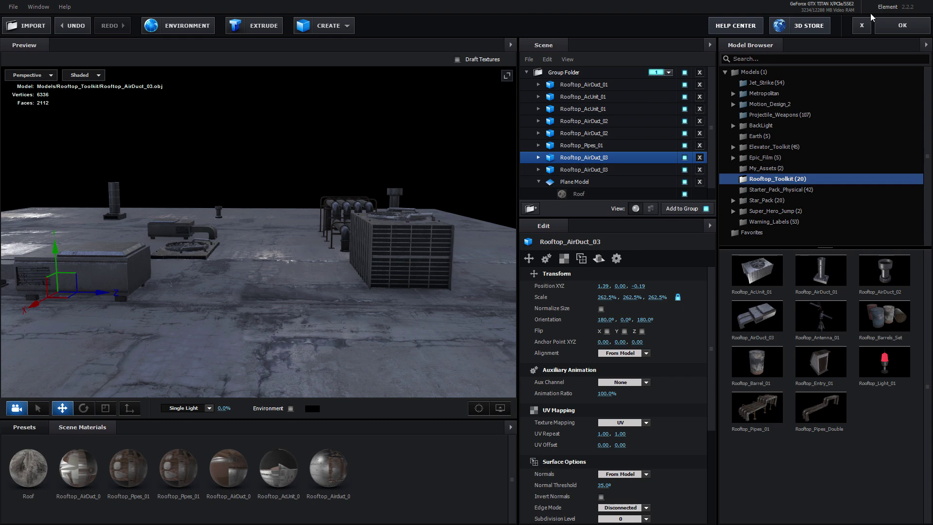
click(898, 30)
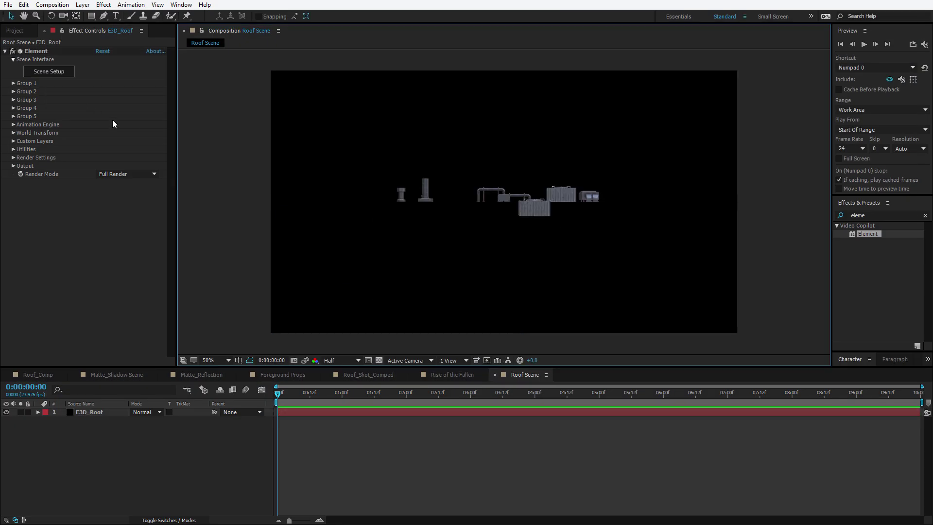
- Add a two-node camera with the 28mm preset and orbit it to look down across the rooftop
click(83, 5)
mouse_move(92, 15)
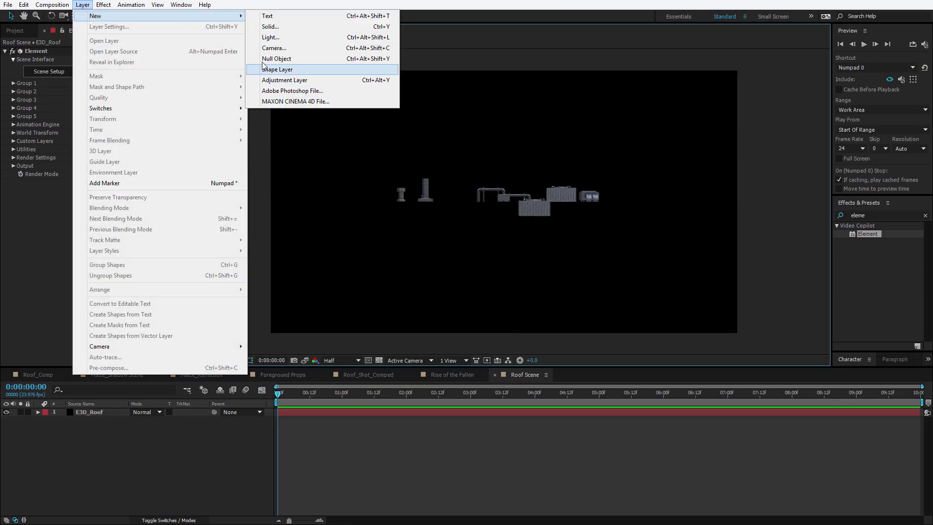
click(285, 48)
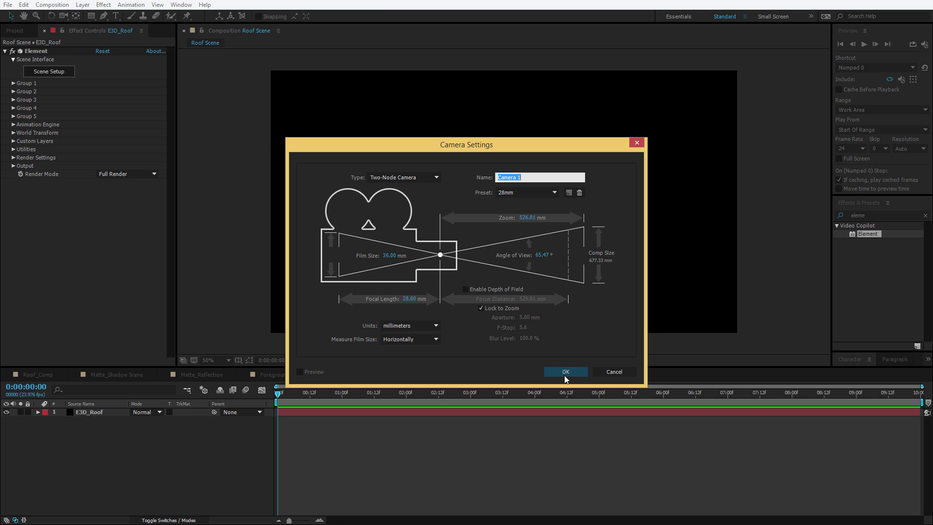
click(564, 375)
click(88, 421)
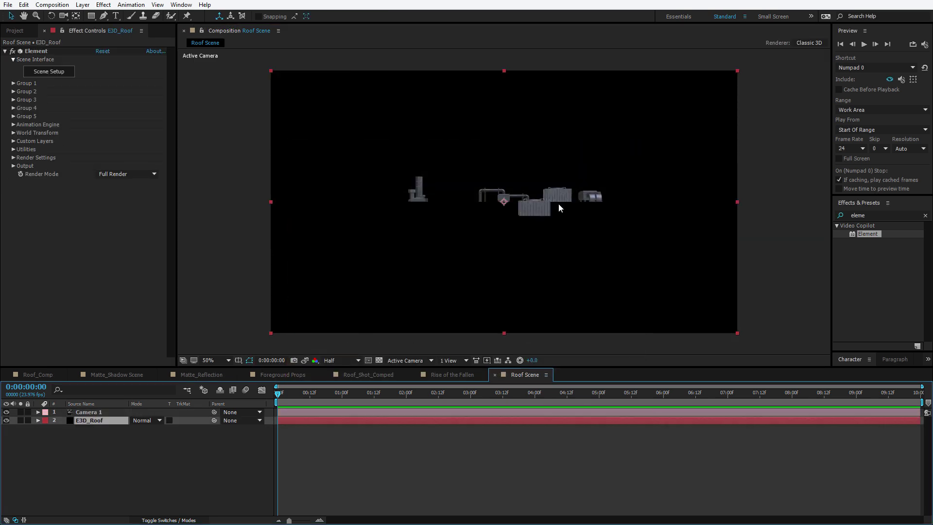
drag(539, 181, 515, 214)
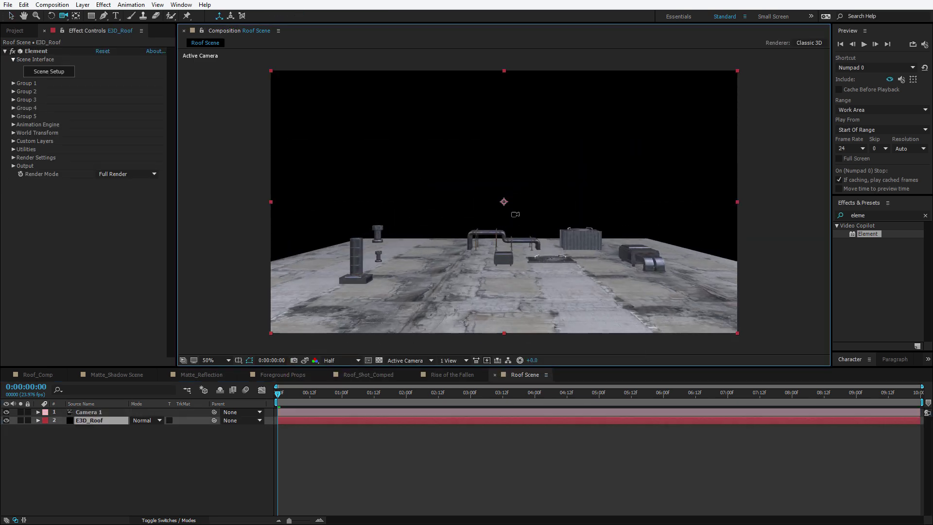
- Set the Y Rotation of Group 1's particles to 90° on the Element effect
click(13, 84)
click(22, 108)
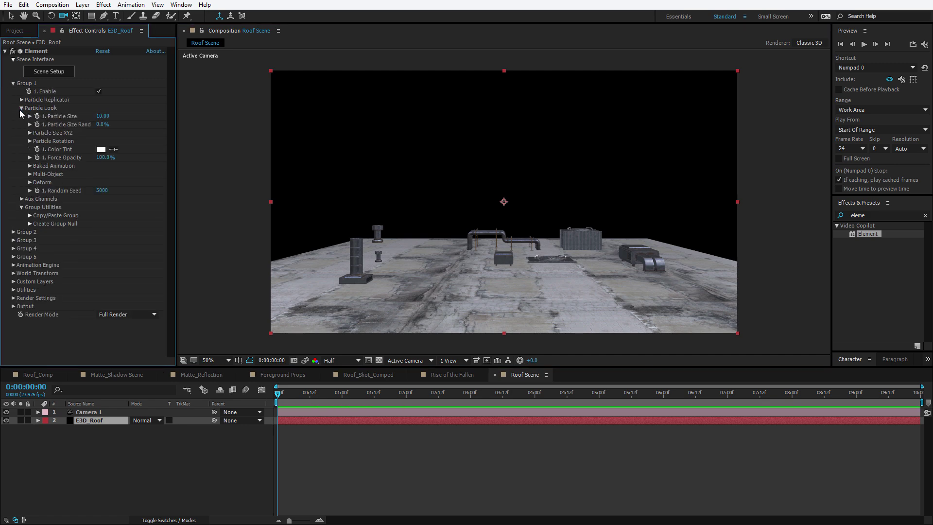
click(29, 141)
drag(113, 169, 156, 162)
key(Return)
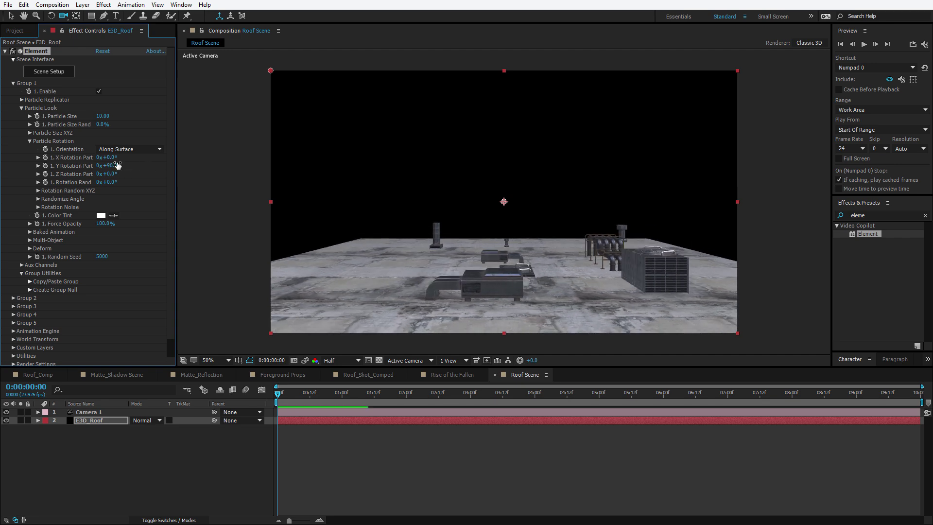
- Orbit the camera to a lower angle with the air conditioning units in front, and deselect all layers
drag(593, 306, 541, 256)
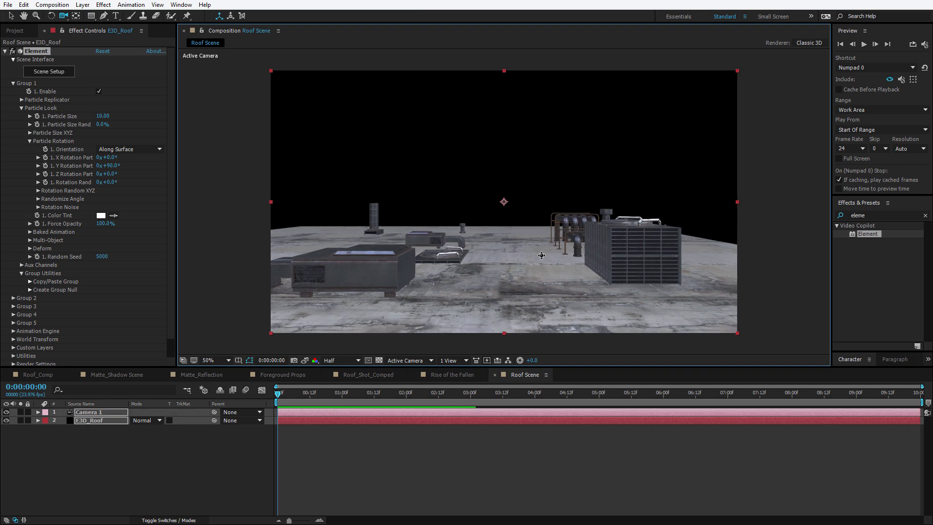
key(v)
click(252, 163)
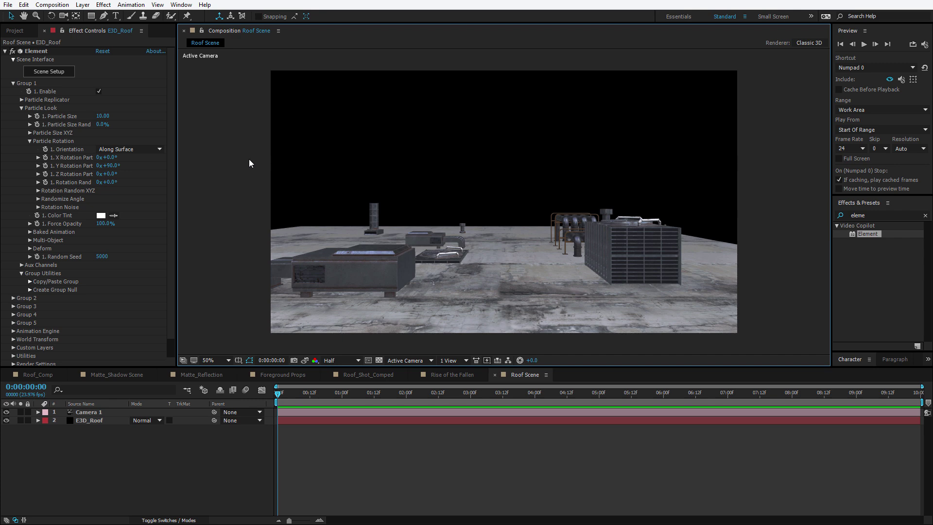
- Add a Parallel light with a pale cream color and an intensity of 150%
click(82, 4)
mouse_move(95, 16)
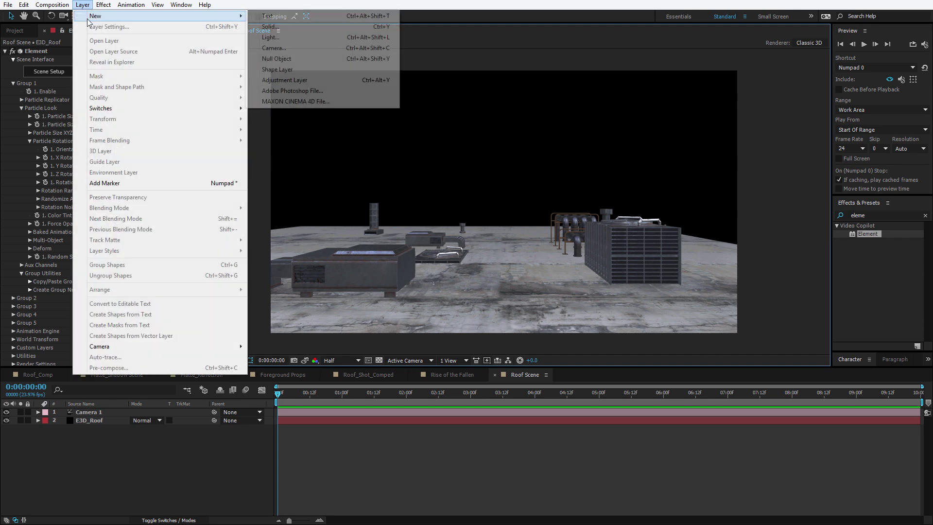
click(279, 38)
click(479, 185)
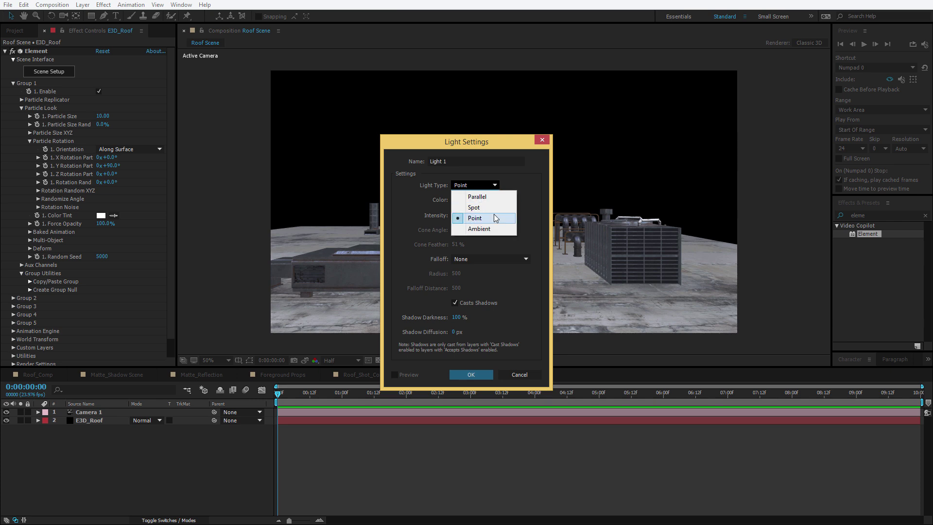
click(481, 195)
click(460, 200)
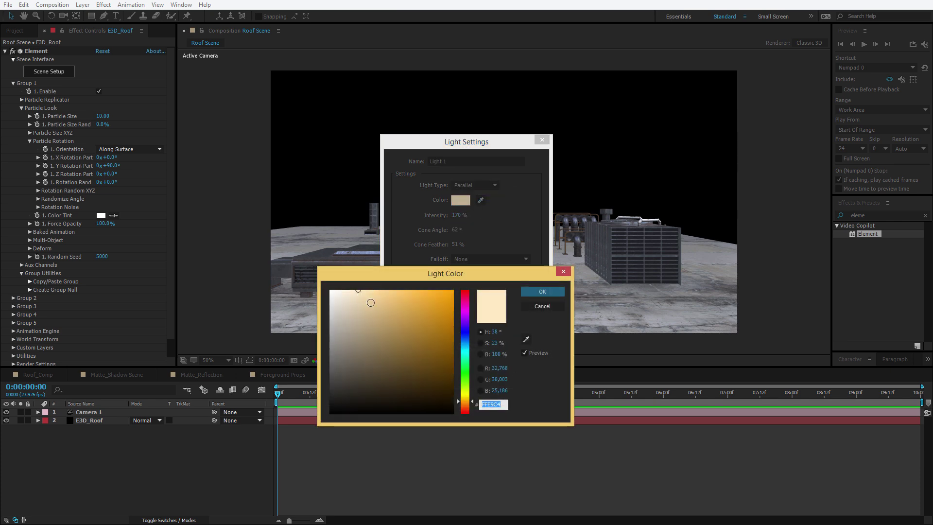
click(354, 287)
click(541, 294)
drag(455, 217, 459, 217)
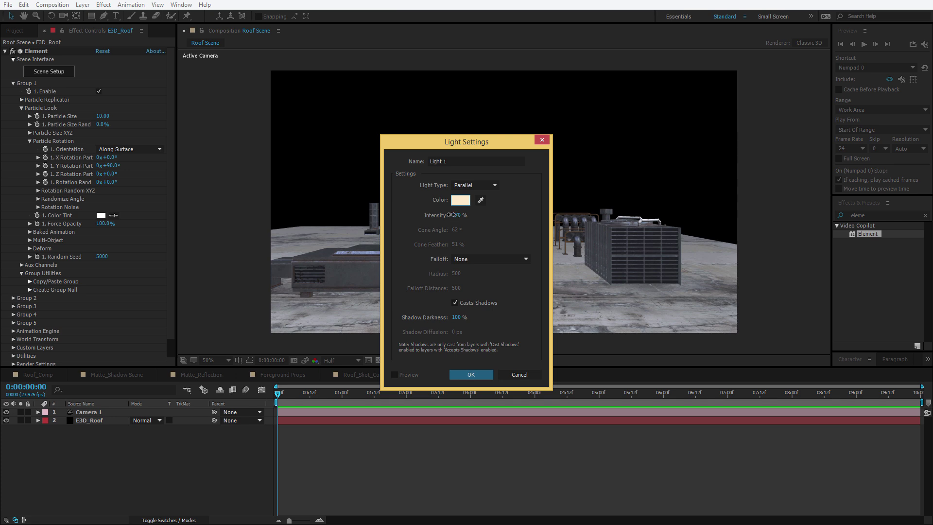
click(457, 216)
text(150)
click(471, 374)
- Move Light 1 up and to the right of the rooftop, to about 1136, 423, -627, and reveal its Position
key(comma)
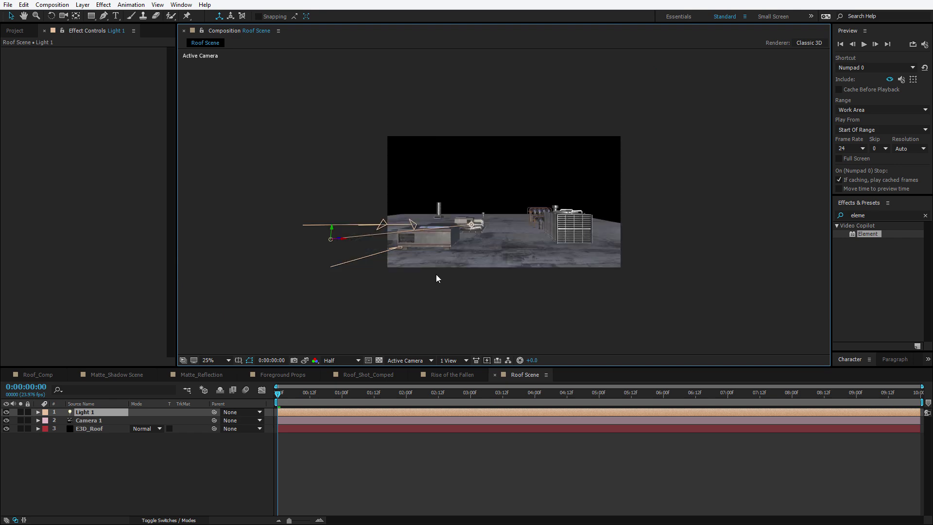
key(period)
key(comma)
drag(331, 243, 669, 164)
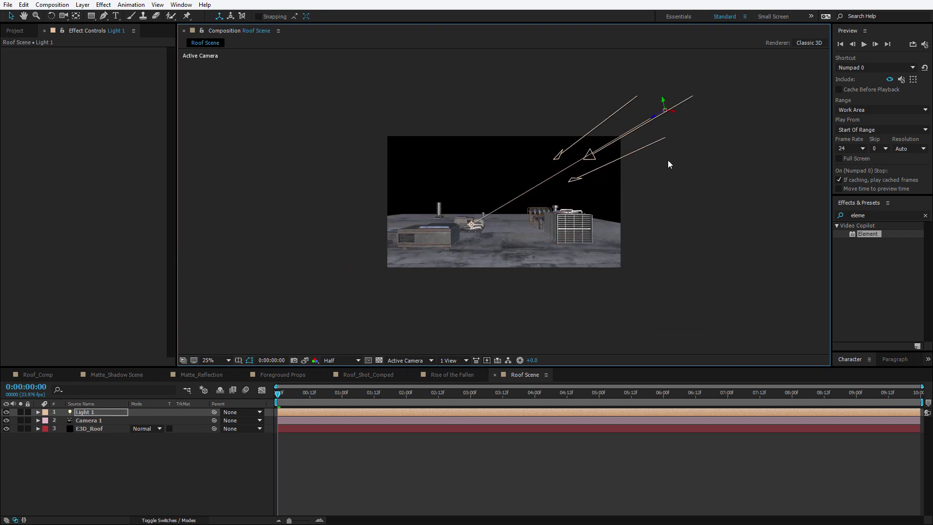
key(p)
key(period)
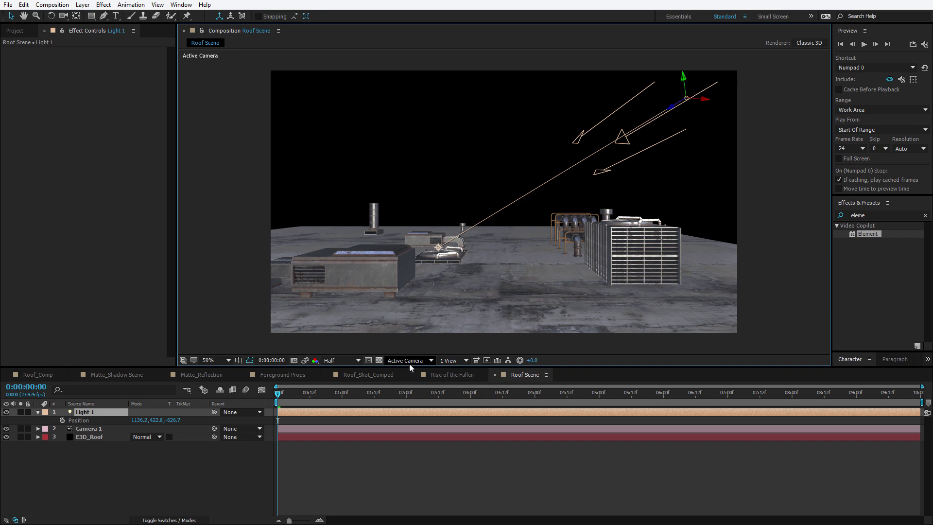
- In the Top view, move Light 1 behind and to the right of the roof, to about 2194, 423, 569
click(410, 364)
click(412, 417)
key(space)
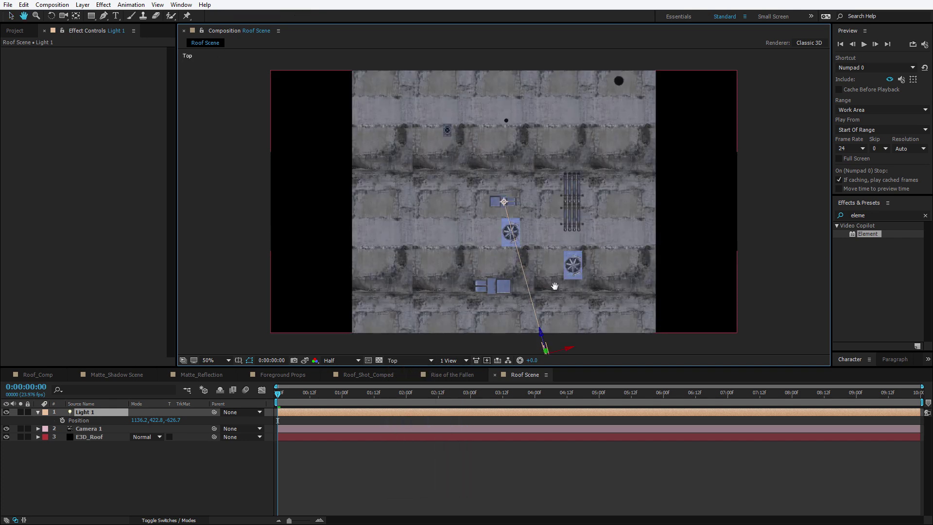
drag(554, 286, 545, 265)
drag(537, 298, 810, 71)
key(comma)
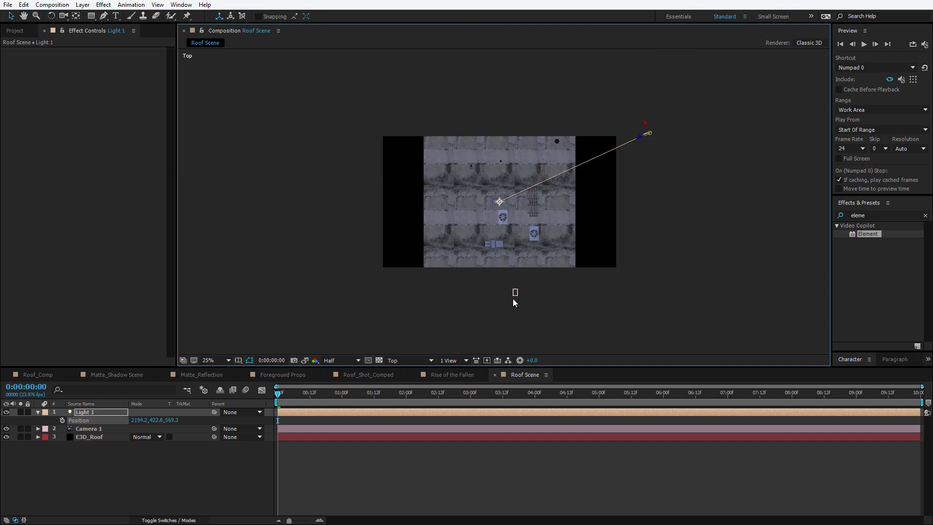
click(515, 292)
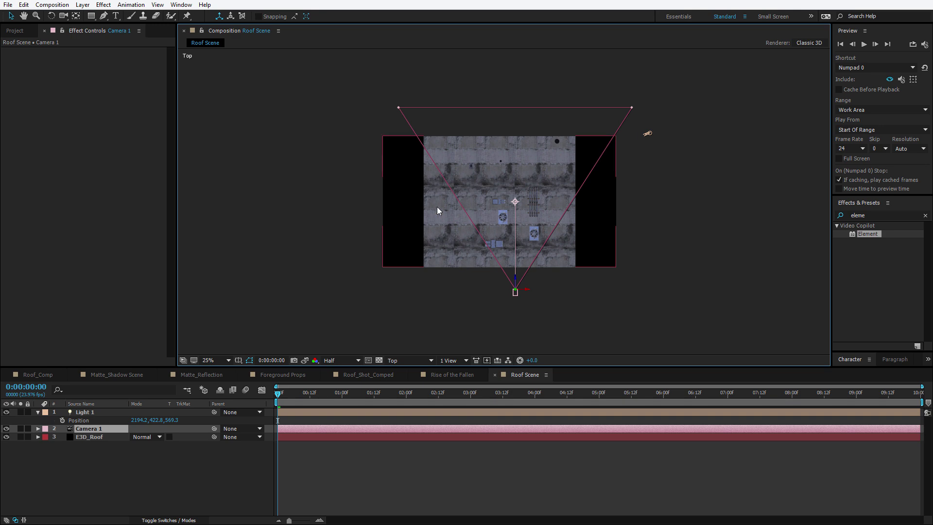
- Through the Active Camera view, raise Light 1 high above the rooftop to about 2152, -111, 550
key(F12)
key(period)
click(807, 197)
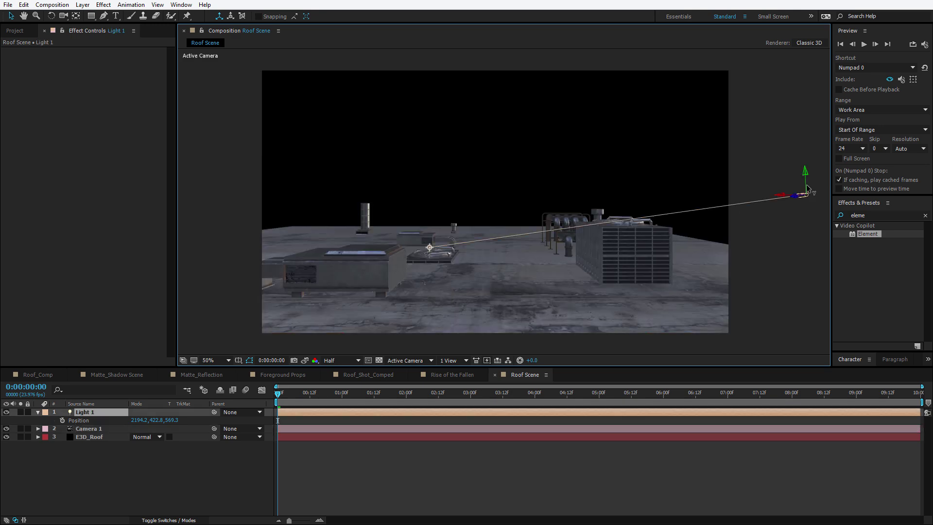
drag(807, 197, 782, 53)
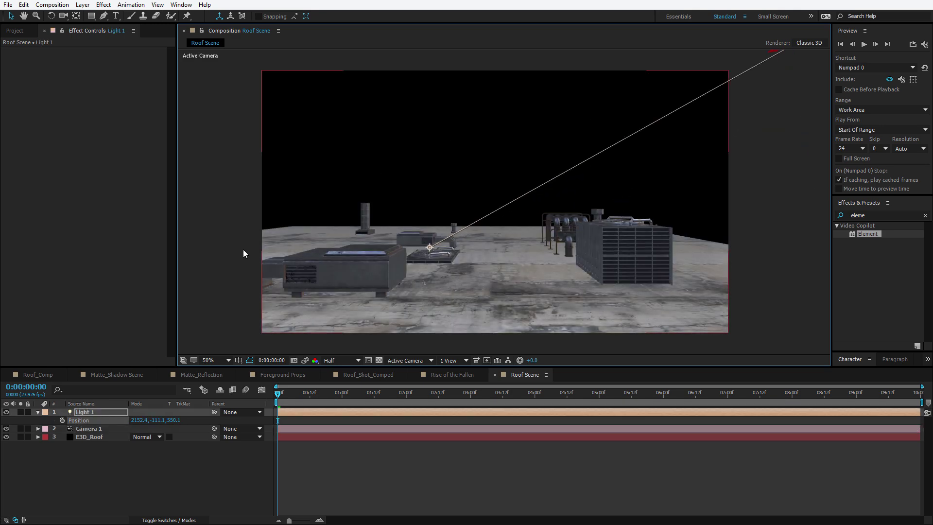
- Enable Shadows in the Element render settings of E3D_Roof and orbit the camera slightly to reframe the rooftop
click(88, 437)
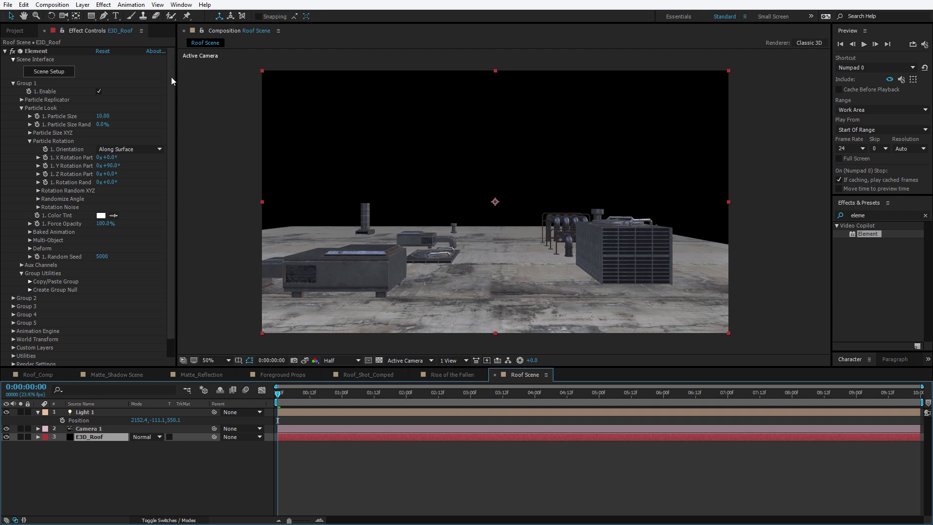
click(13, 83)
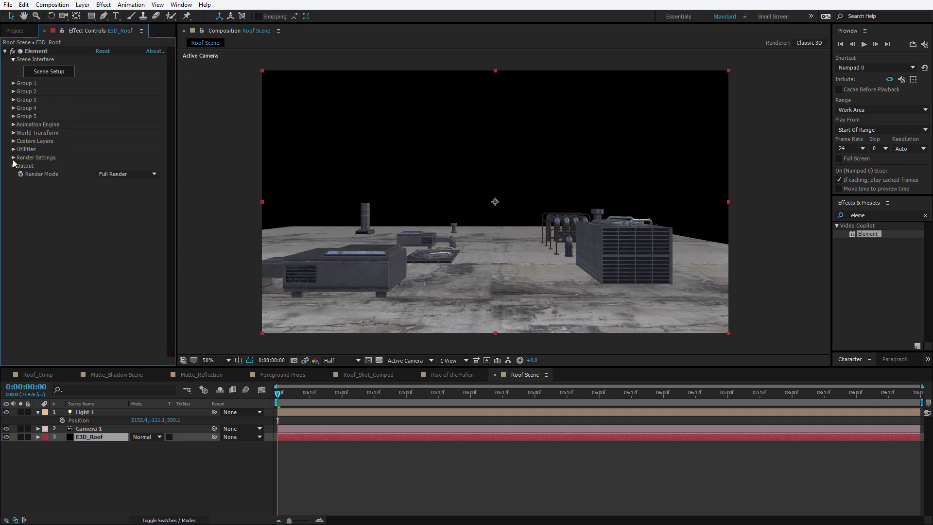
click(13, 159)
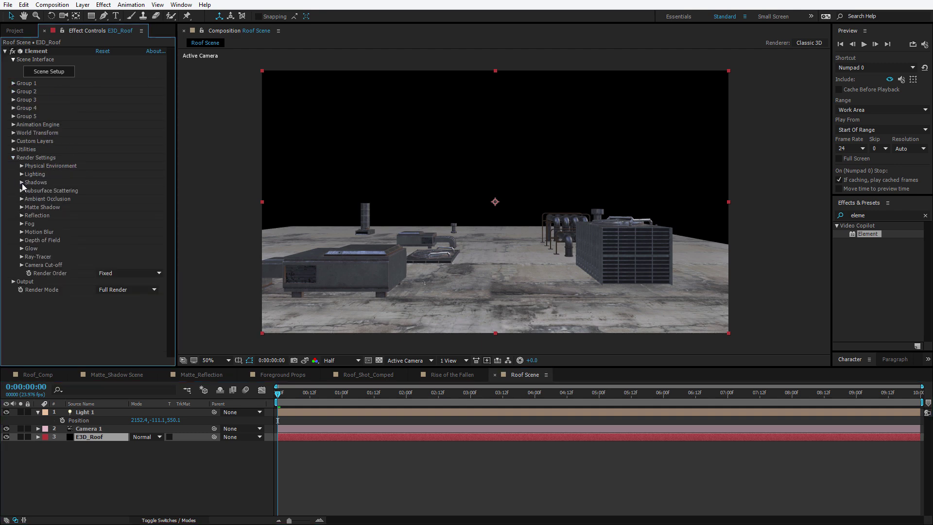
click(22, 183)
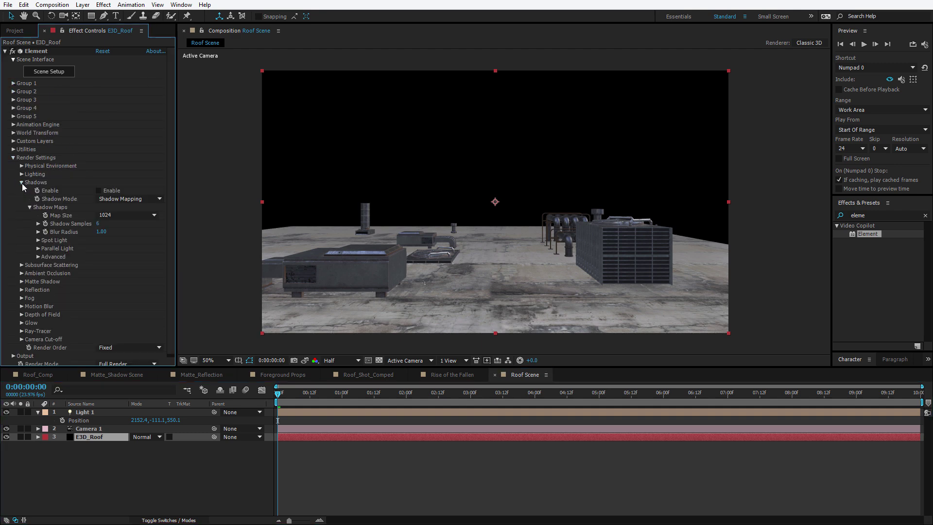
click(99, 191)
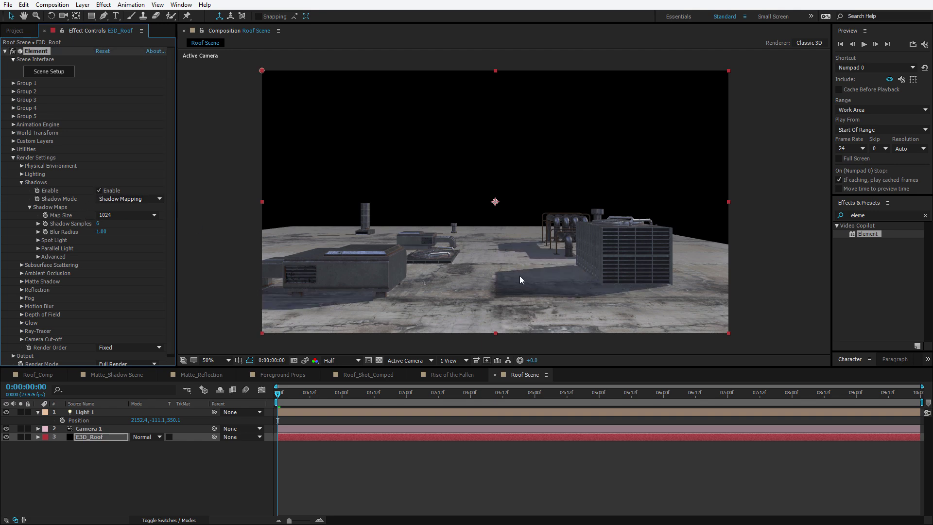
key(c)
drag(498, 275, 479, 243)
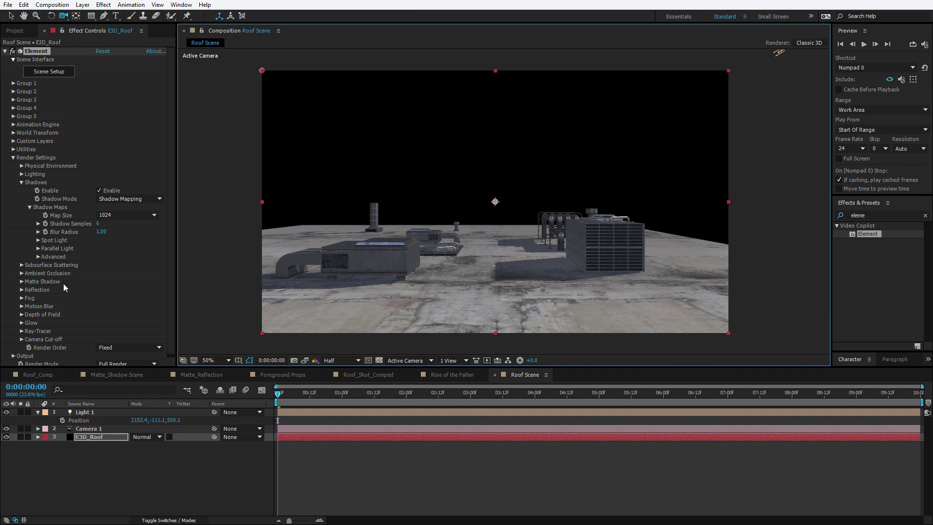
- Set the shadow Map Size to 2048 and switch the Shadow Mode to Ray-Traced
click(115, 217)
click(116, 258)
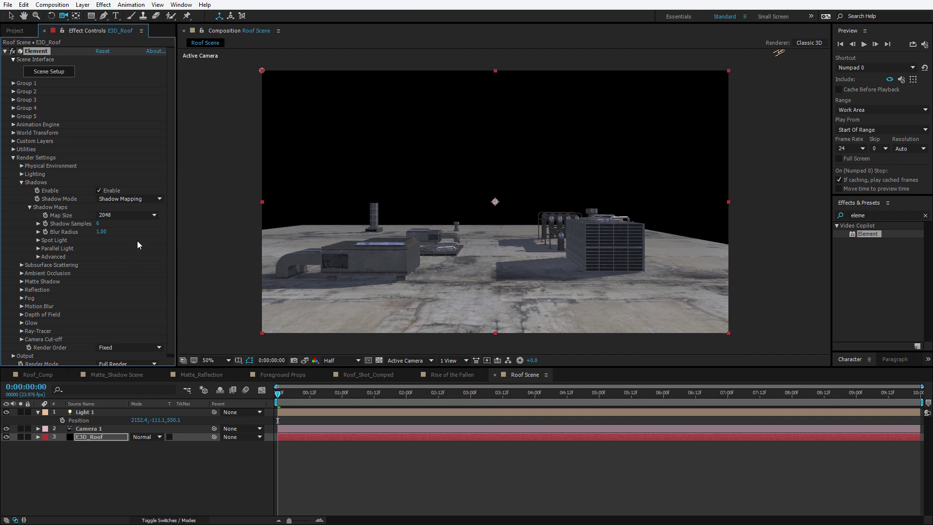
click(127, 198)
click(121, 221)
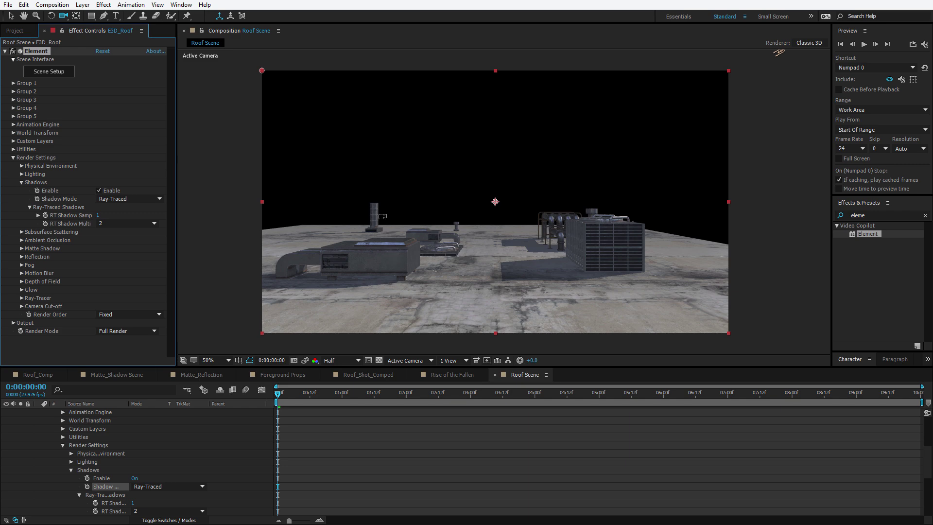
- Try orbiting the camera around the rooftop to inspect the ray-traced shadows, and undo the camera moves
drag(449, 263, 533, 272)
key(ctrl+z)
key(ctrl+z)
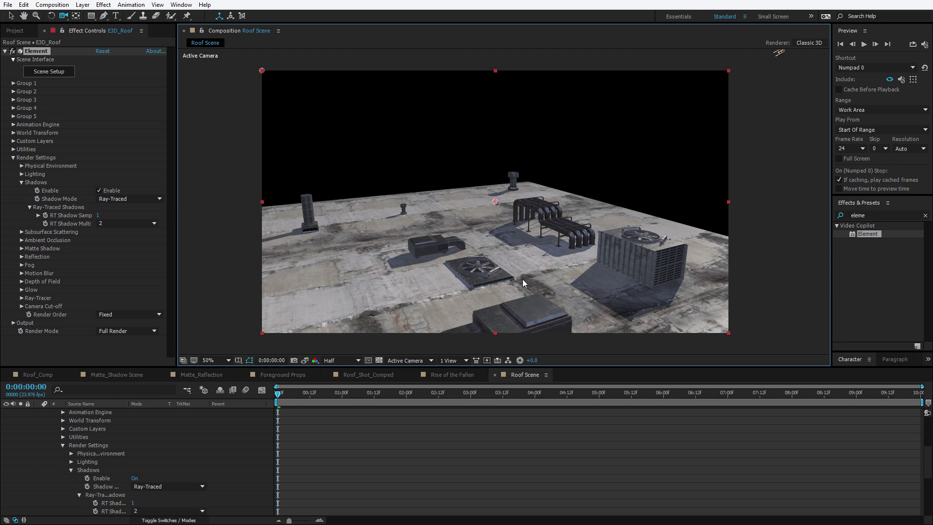
key(ctrl+z)
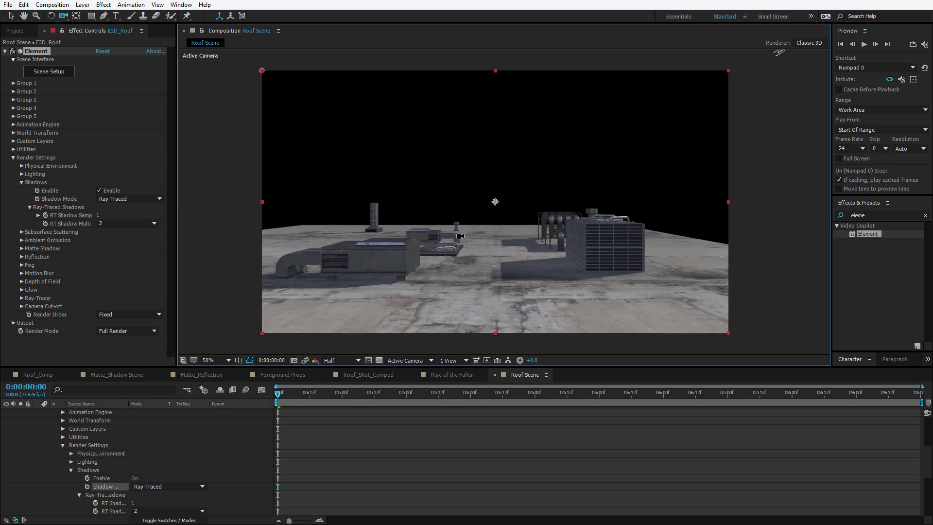
key(period)
key(comma)
key(comma)
key(comma)
key(comma)
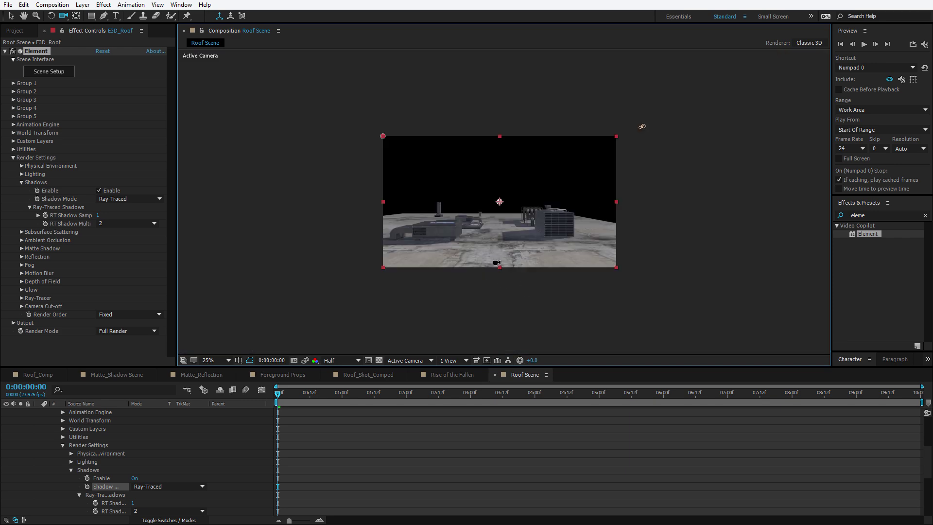
drag(636, 125, 527, 204)
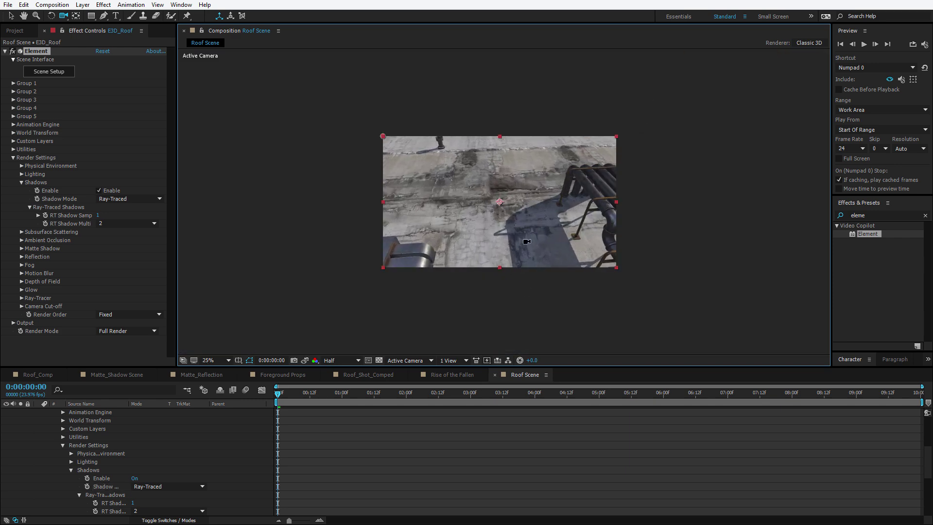
key(ctrl+z)
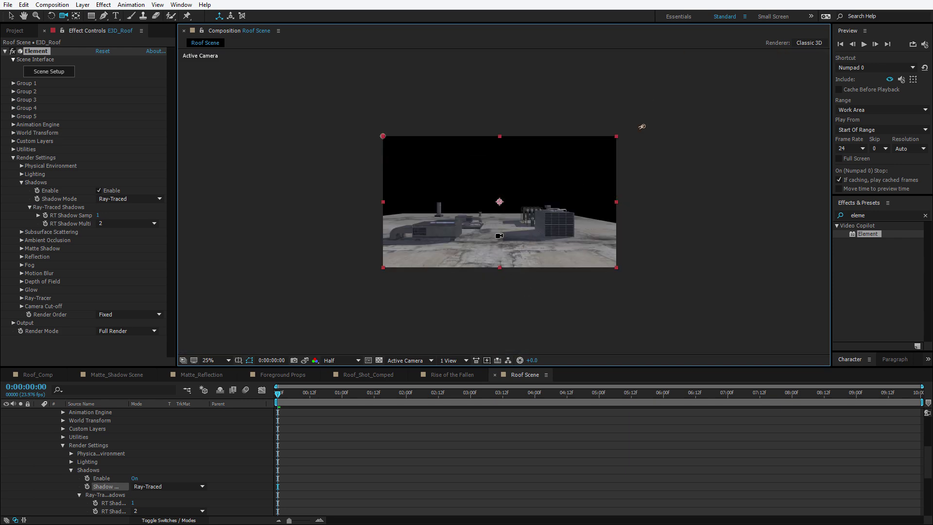
key(period)
key(period)
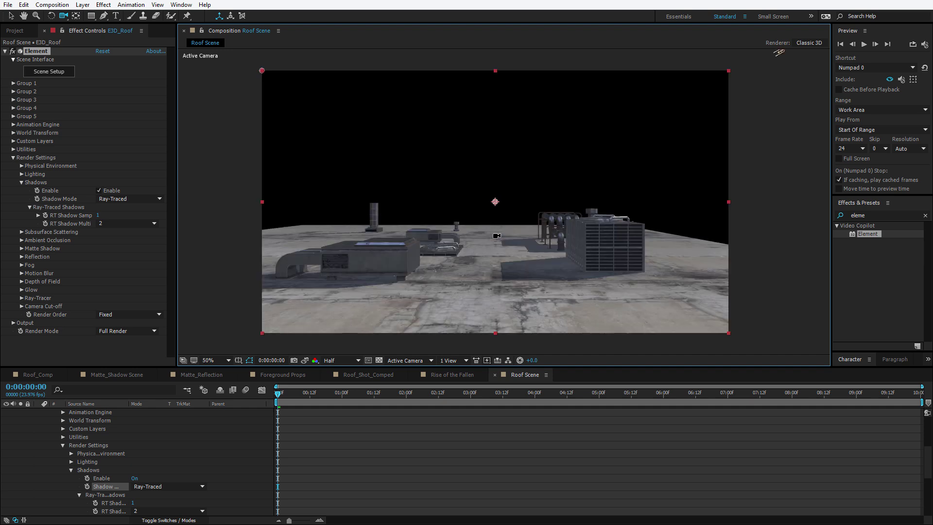
- Enable Ambient Occlusion in the Element render settings and set the AO Mode to Ray-Traced
click(22, 240)
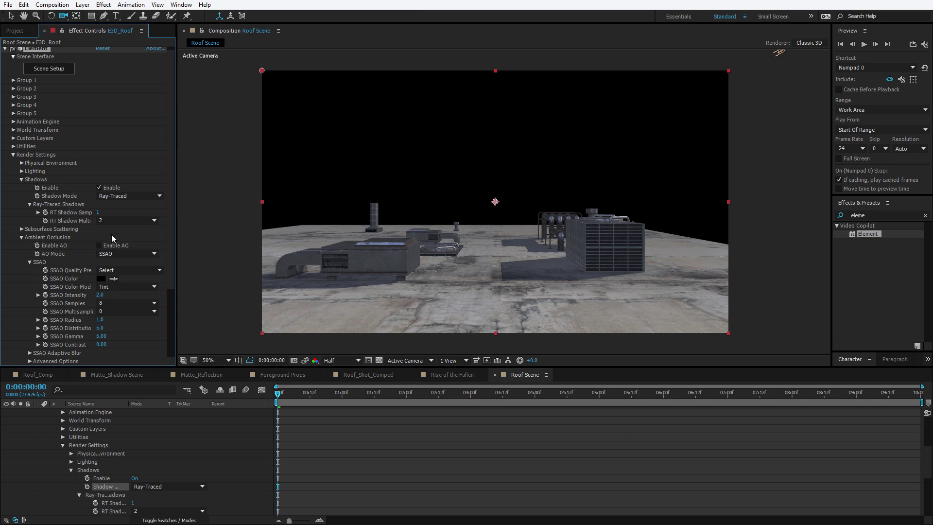
click(99, 245)
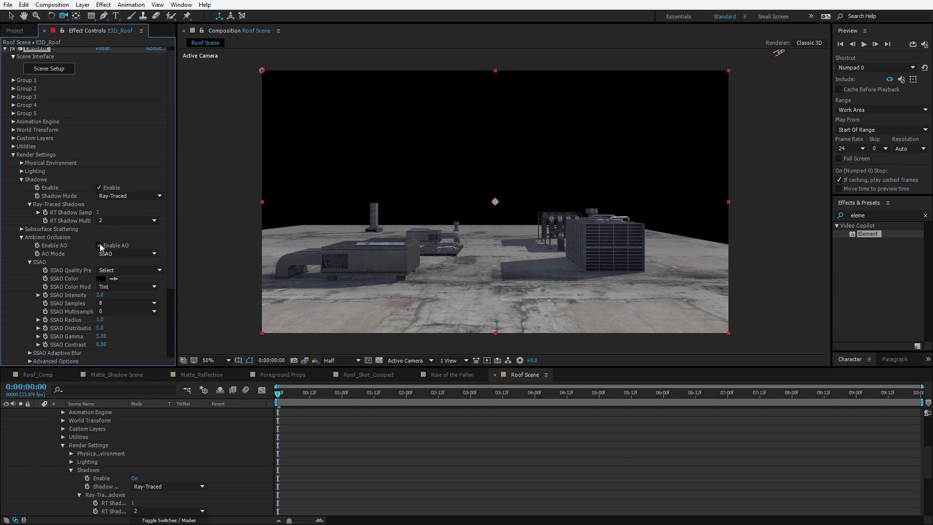
click(117, 253)
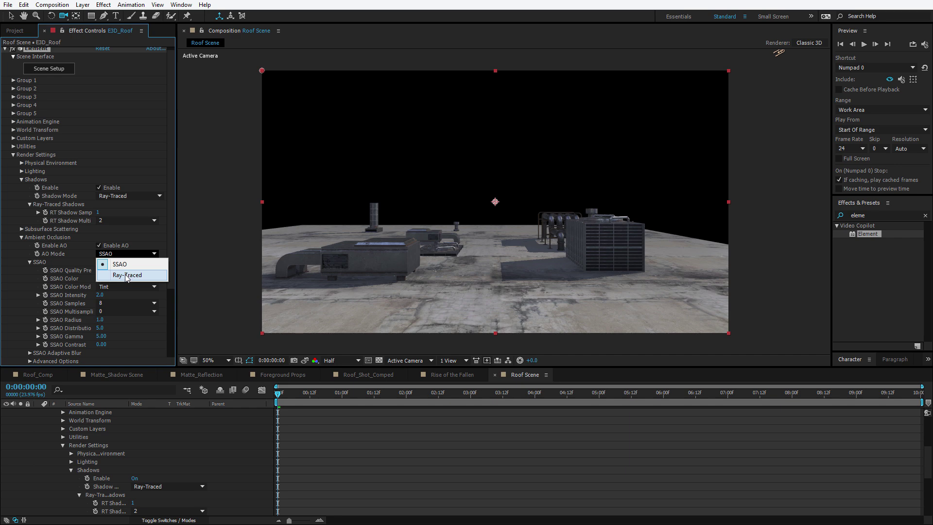
click(124, 275)
scroll(138, 167, down, 3)
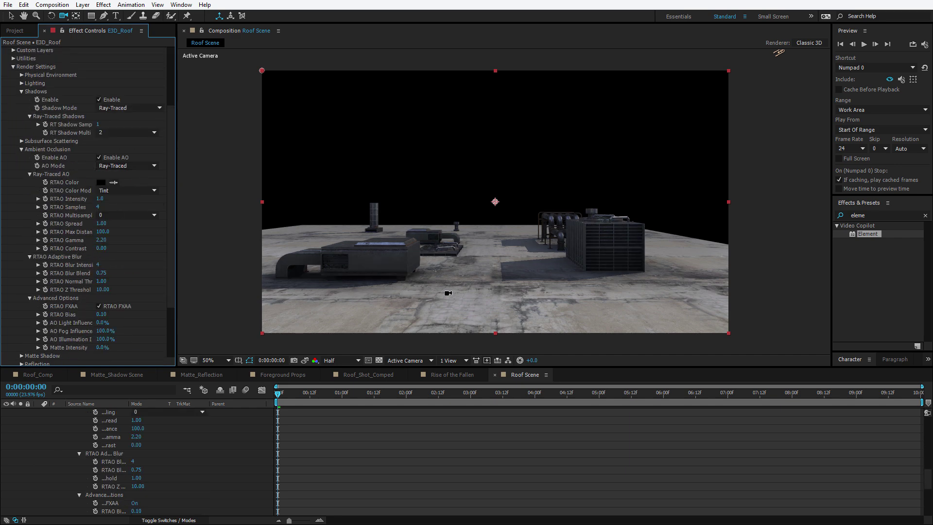
click(144, 166)
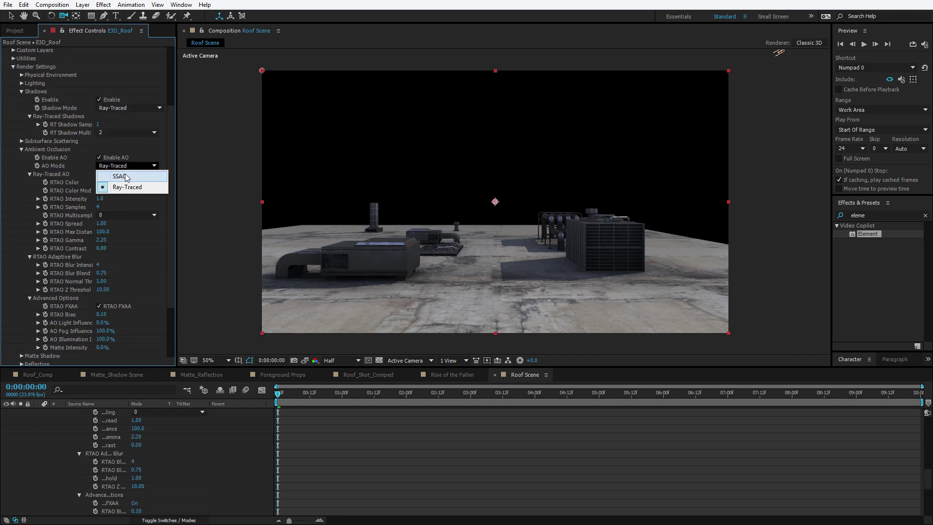
click(466, 269)
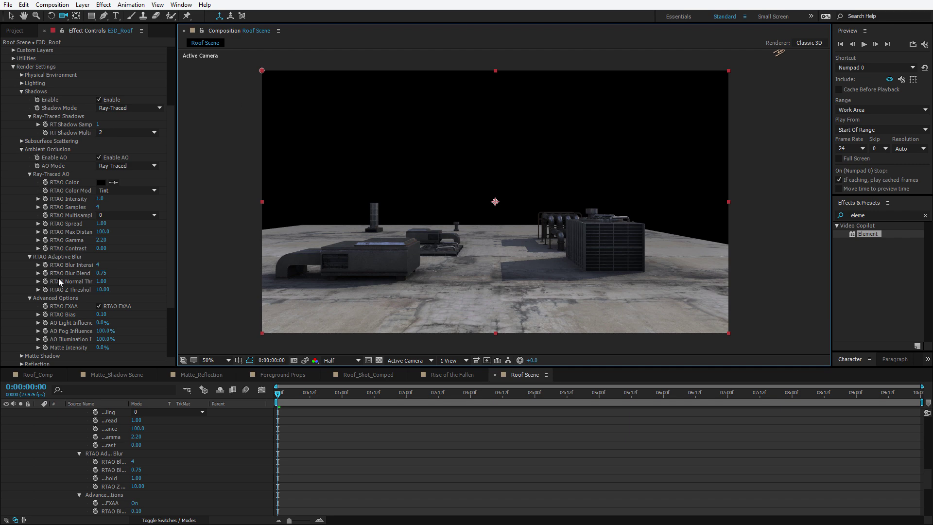
- Set the RTAO Blur Blend of the ray-traced ambient occlusion to 0.2
click(102, 273)
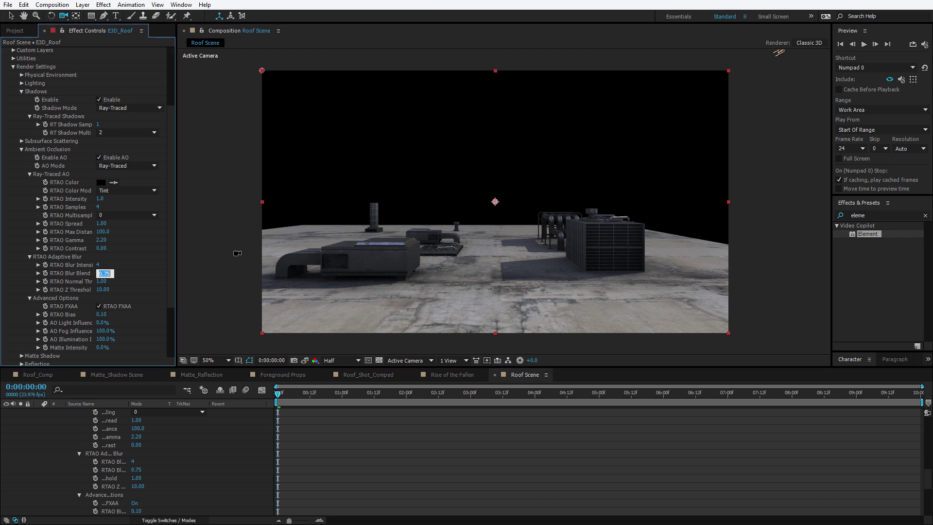
text(0.2)
key(Return)
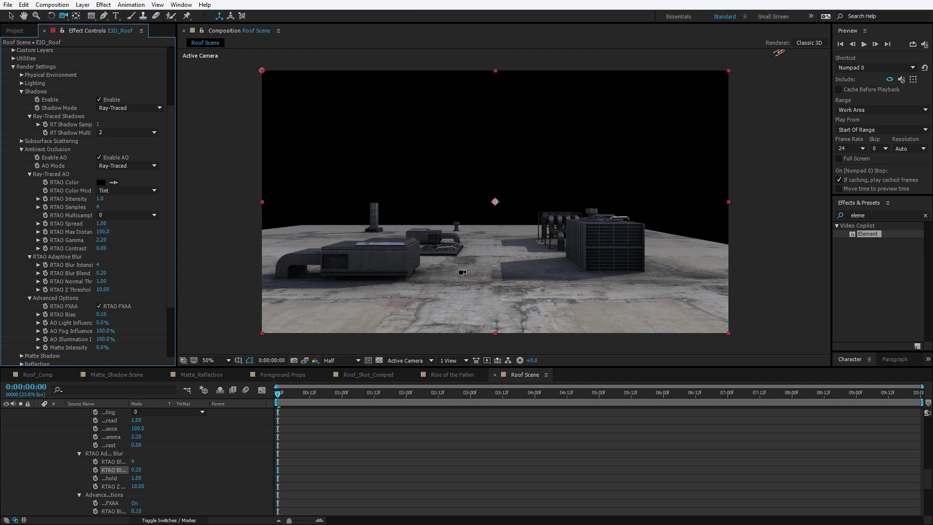
- Examine the Ambient Occlusion pass through the Element output display, and return the display to Composite
scroll(167, 220, down, 3)
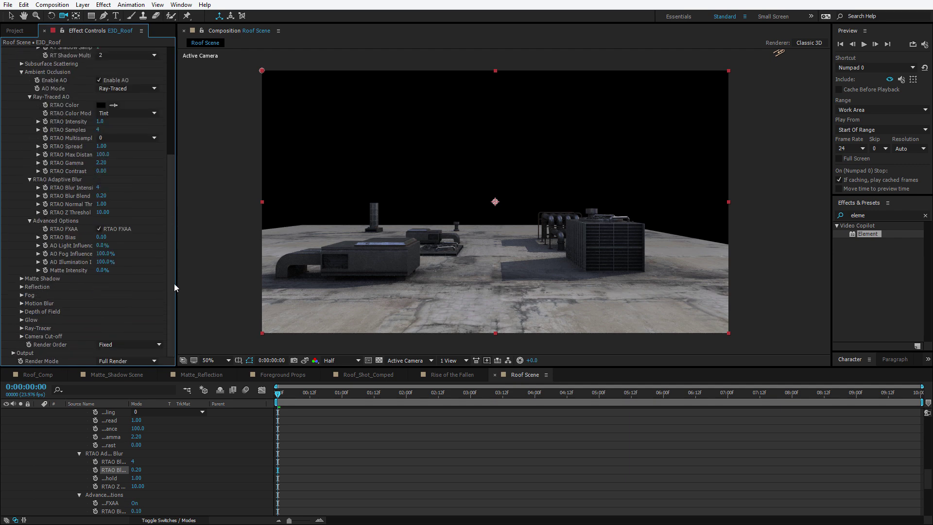
click(13, 353)
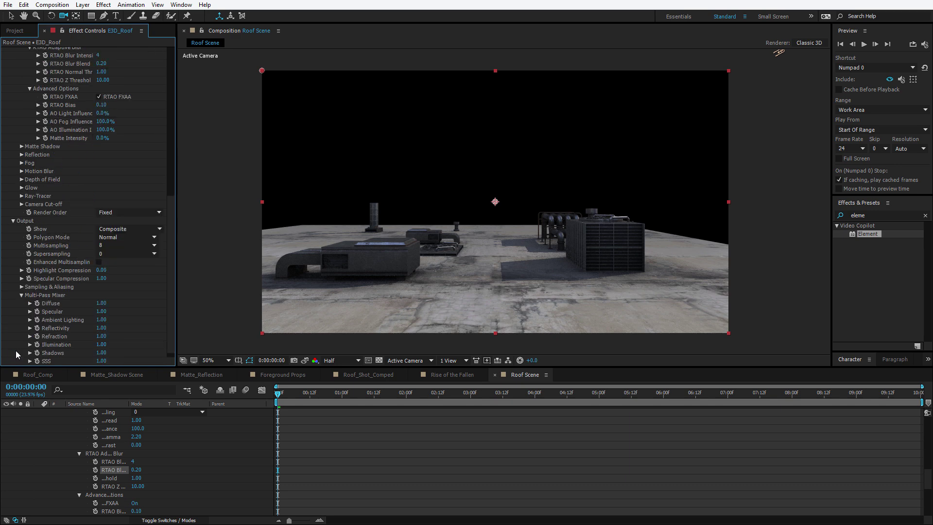
click(112, 229)
click(137, 282)
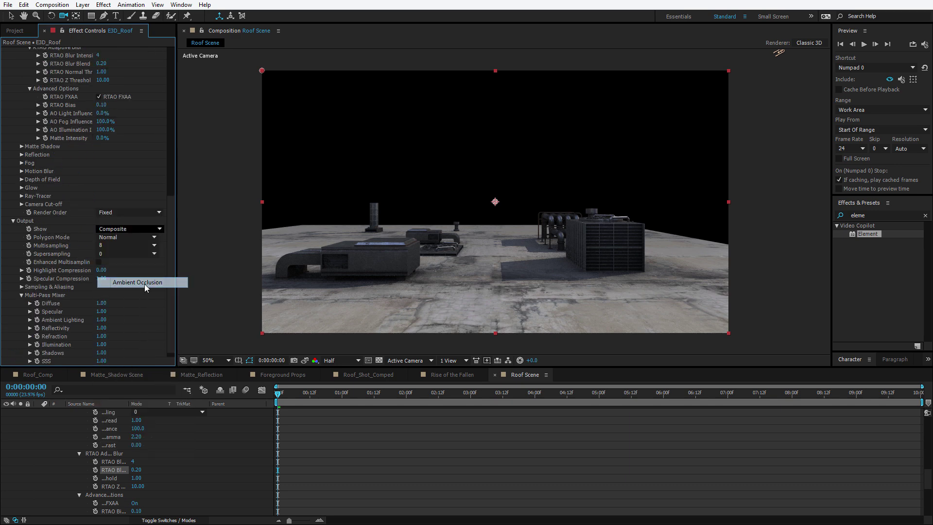
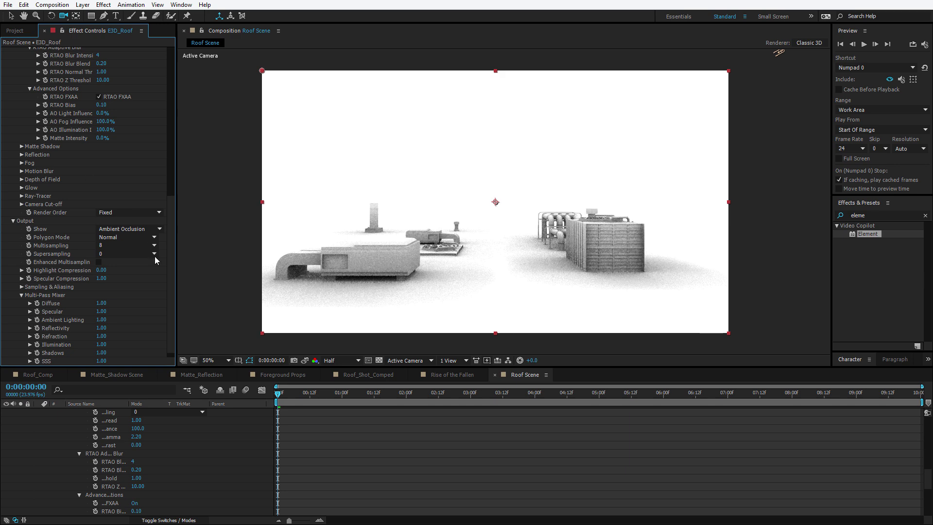
drag(171, 302, 181, 249)
scroll(121, 275, down, 3)
click(127, 268)
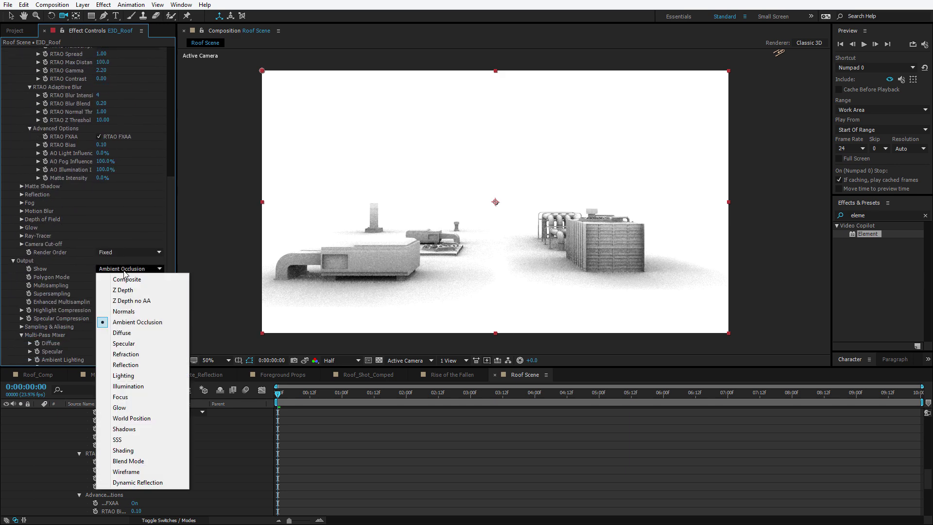
click(141, 277)
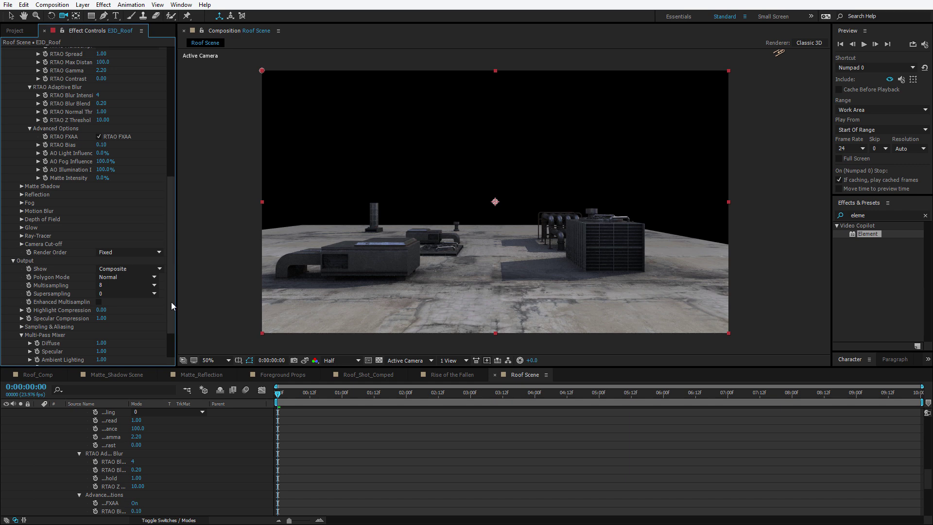
- Reduce the RTAO Max Distance to 35 and the RTAO Gamma to 1.70
drag(171, 302, 177, 237)
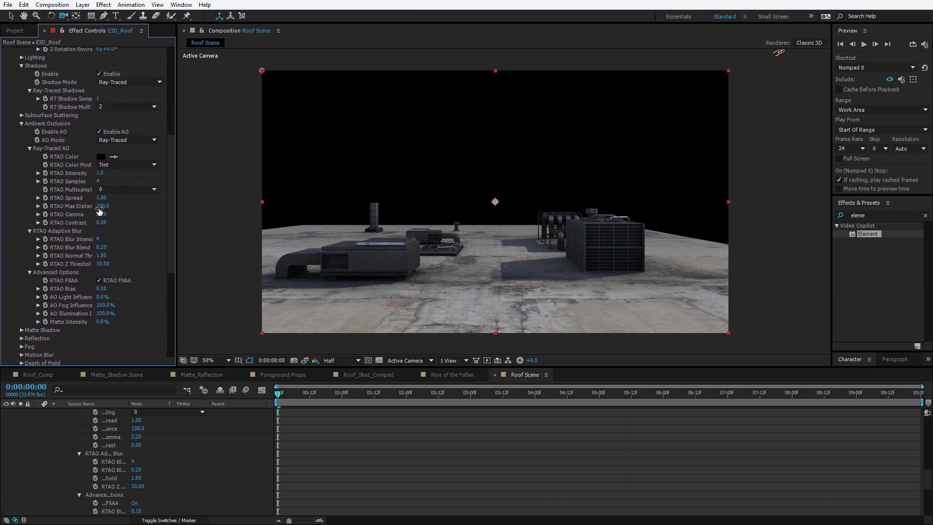
mouse_move(108, 211)
mouse_down()
mouse_move(60, 223)
mouse_move(92, 216)
mouse_move(69, 221)
mouse_up()
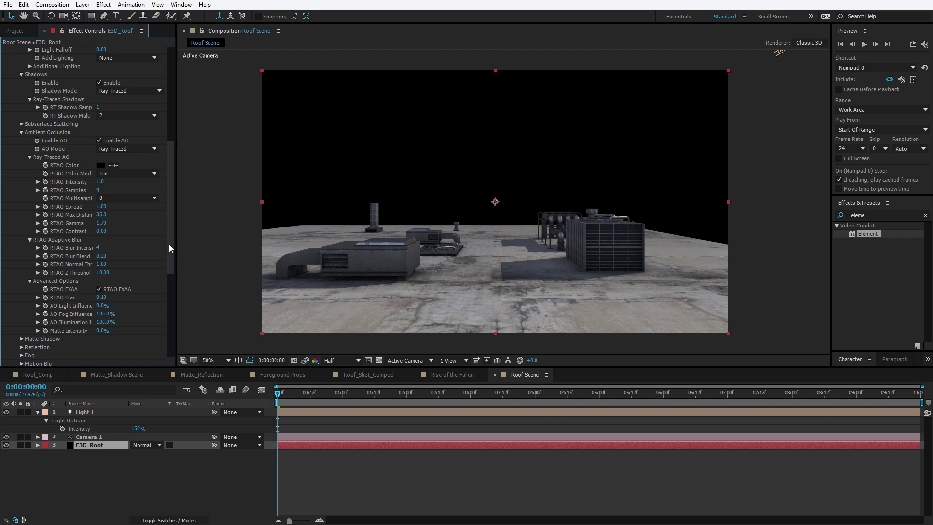
- Disable Use Comp Lights, and raise the Physical Environment Exposure to 1.33 and Gamma to 1.29
drag(170, 235, 170, 205)
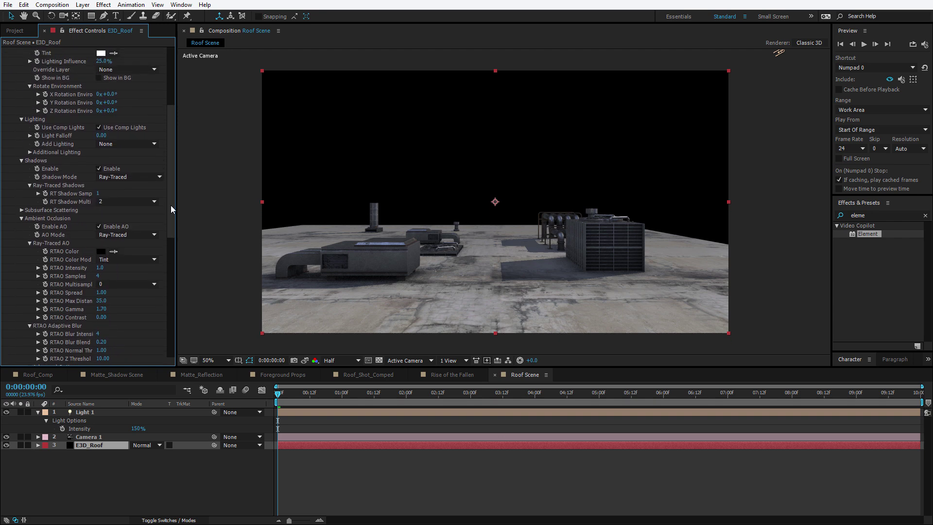
click(99, 127)
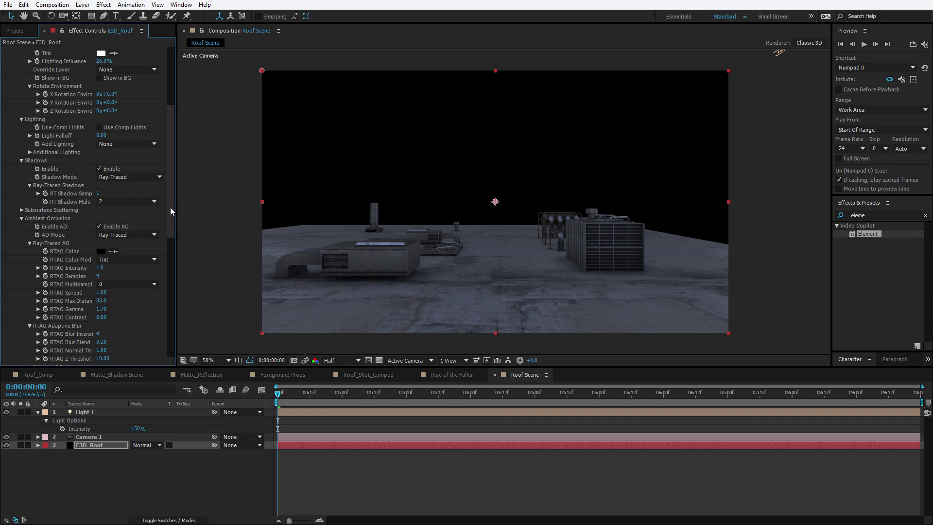
drag(170, 207, 176, 185)
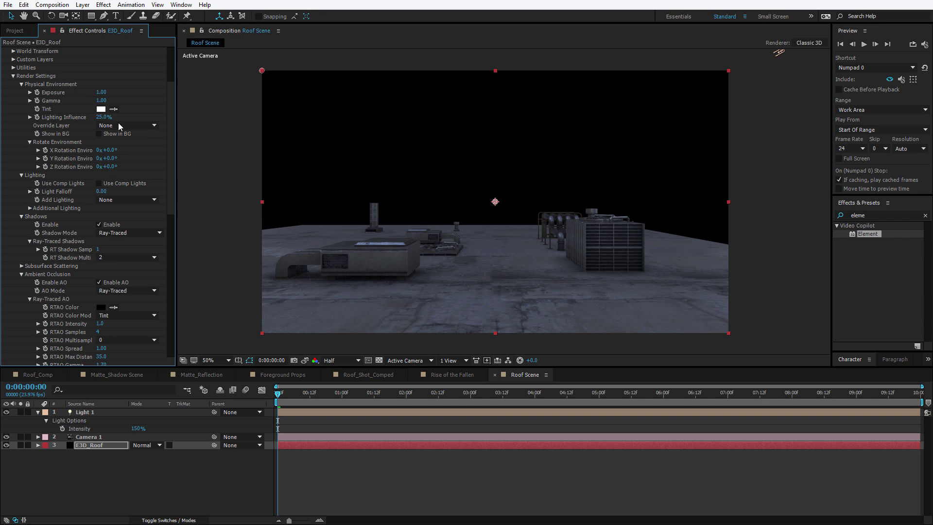
drag(100, 92, 96, 118)
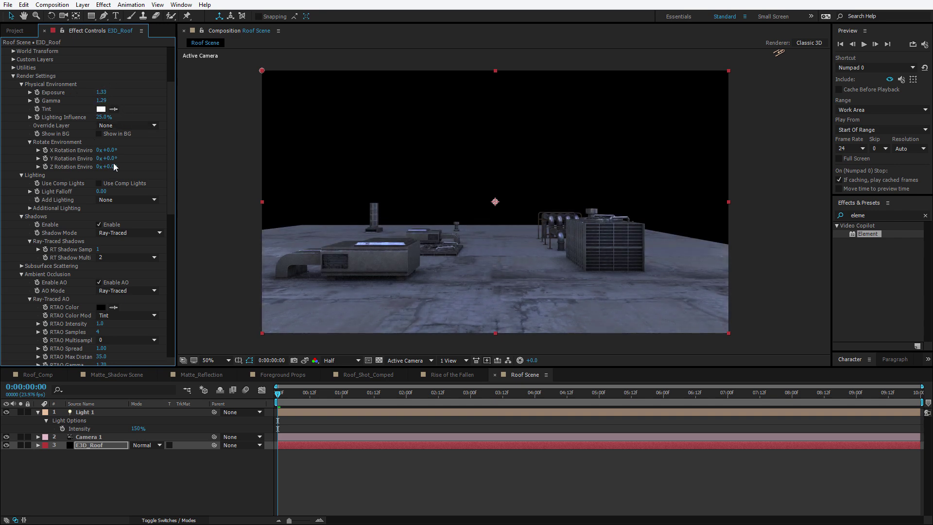
- Try rotating the environment to about 155° around Y with it temporarily shown in the background, and try a lower environment Gamma
drag(114, 159, 200, 167)
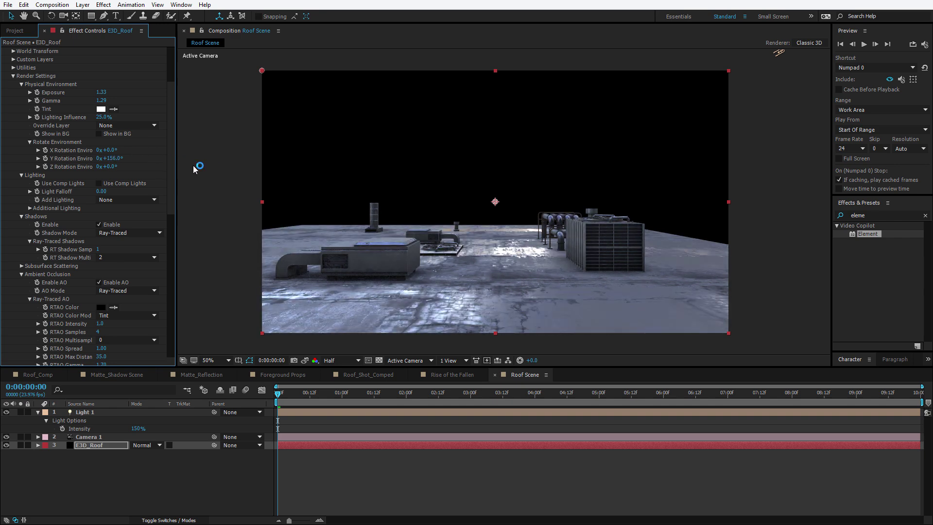
click(99, 134)
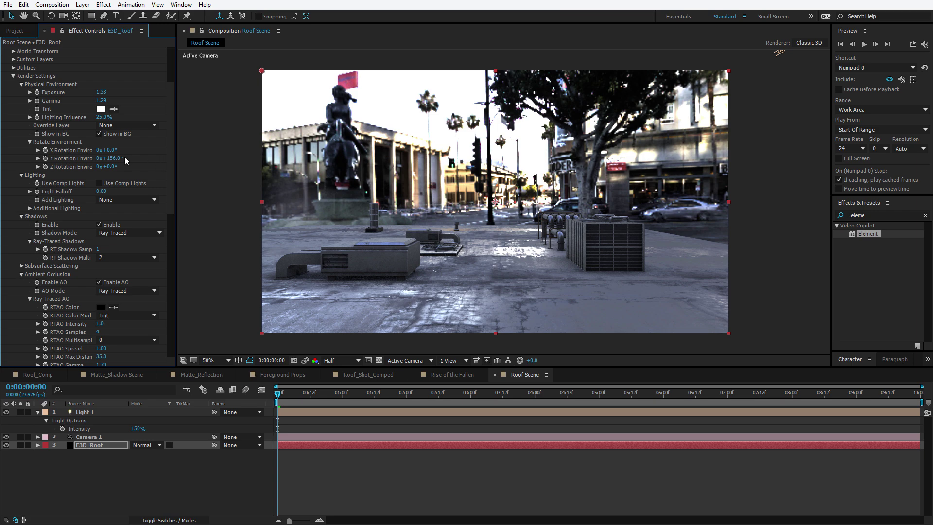
mouse_move(119, 157)
mouse_down()
mouse_move(141, 152)
mouse_move(105, 156)
mouse_up()
drag(88, 158, 109, 159)
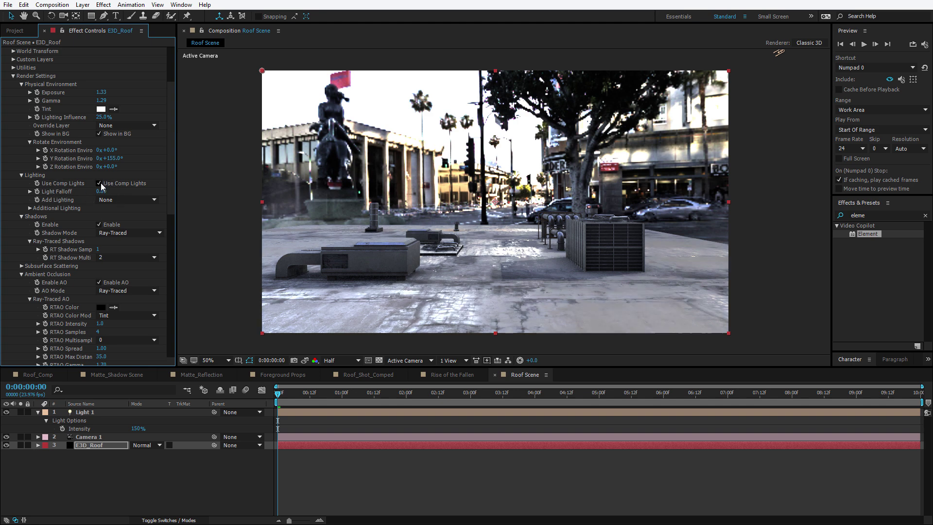
drag(101, 100, 88, 100)
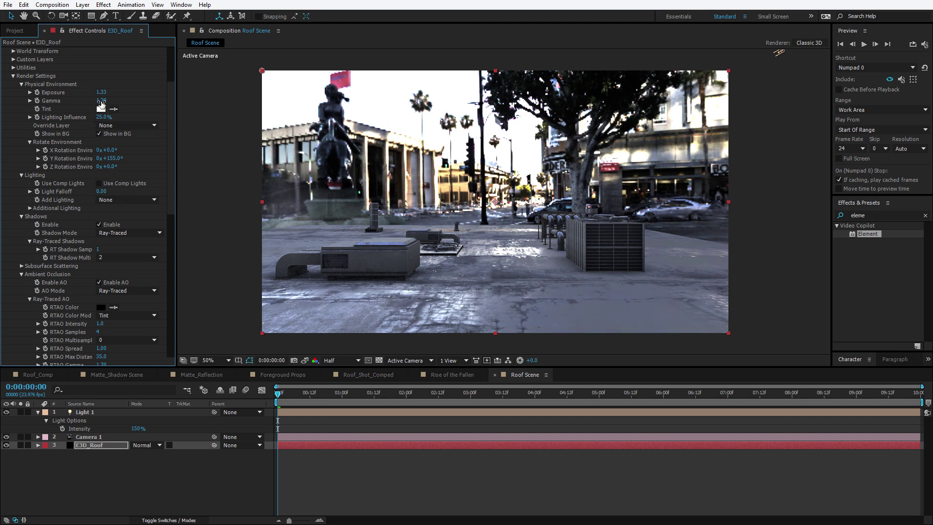
click(99, 133)
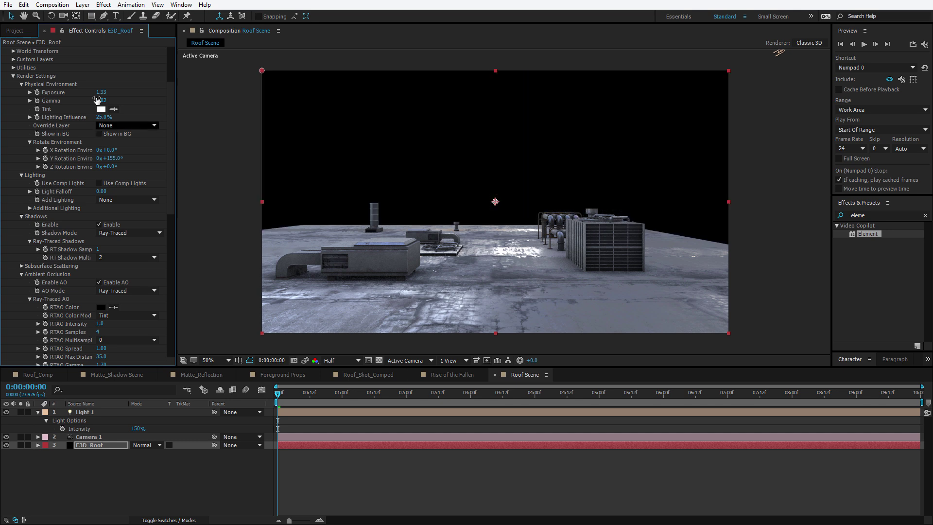
- Set the environment's Y rotation to -40° with Gamma at 1.29, and re-enable Use Comp Lights
drag(104, 94, 106, 96)
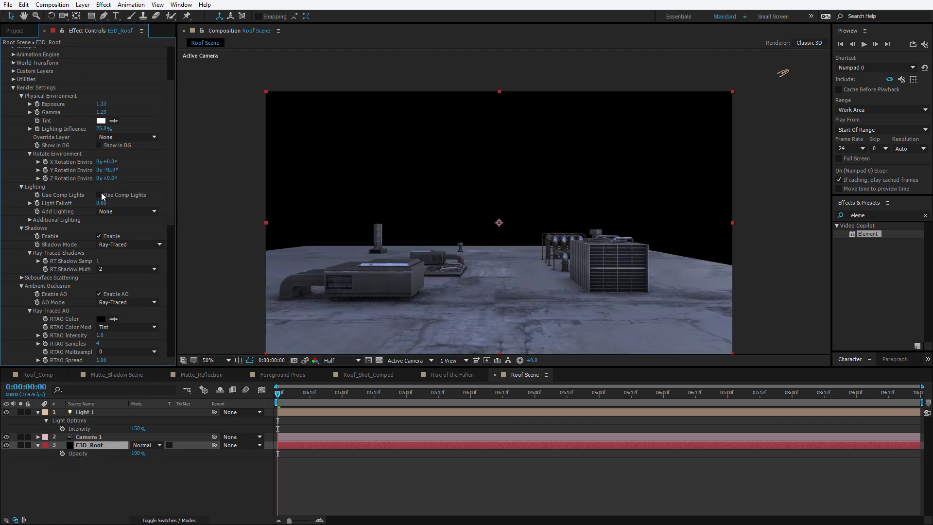
click(99, 195)
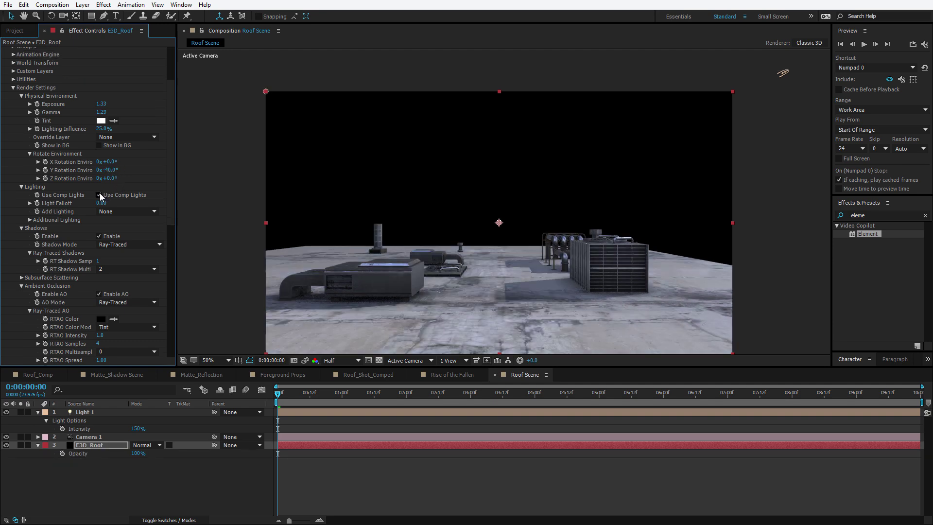
- Lower Light 1 beside the rooftop to cast longer shadows, and reselect the E3D_Roof layer
drag(784, 73, 799, 145)
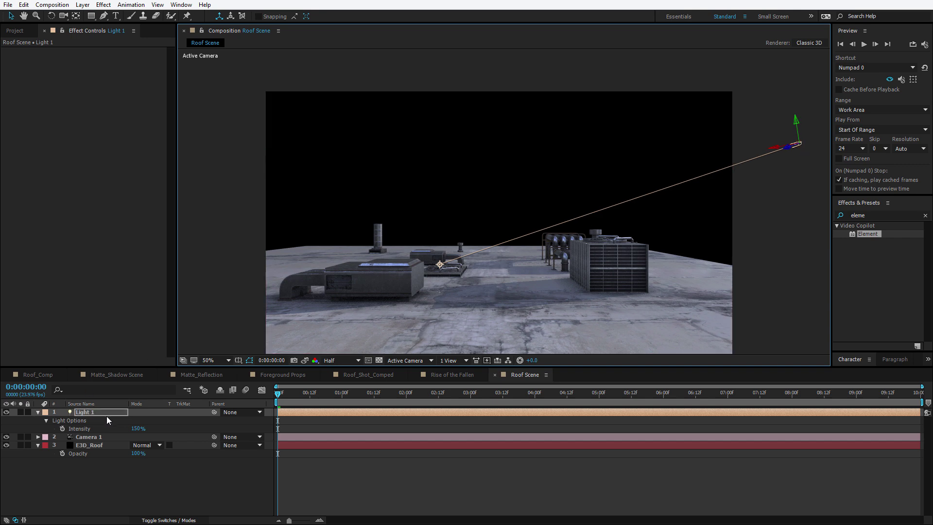
click(92, 445)
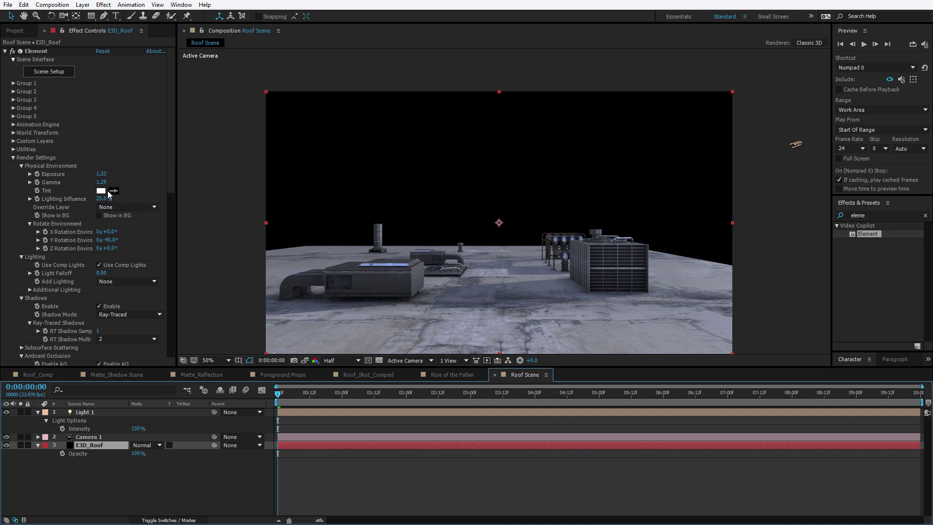
- Fine-tune Element's physical environment Gamma on E3D_Roof and orbit the camera to a low view across the rooftop
mouse_move(101, 182)
mouse_down()
mouse_move(113, 186)
mouse_move(104, 174)
mouse_up()
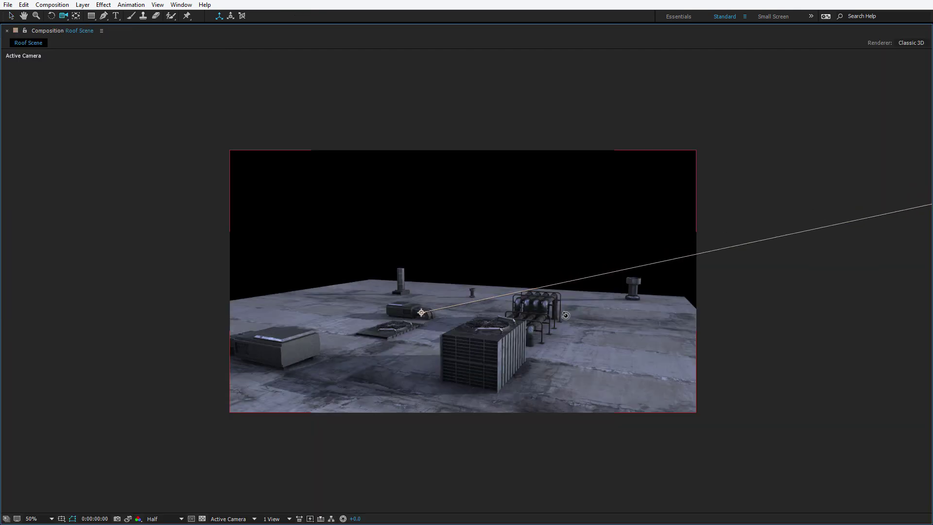
drag(486, 311, 371, 163)
key(v)
key(grave)
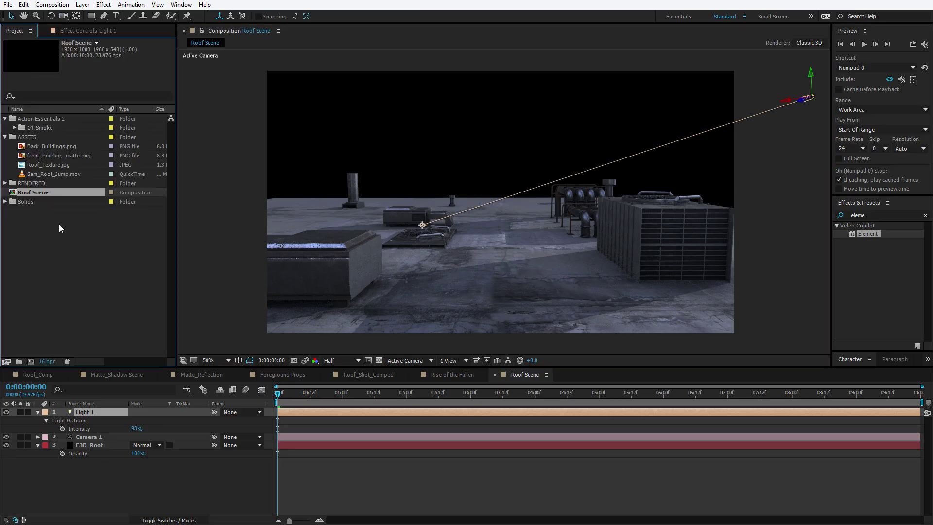
- Add Back_Buildings.png beneath the E3D_Roof layer, scale it down to slightly wider than the frame, and raise it behind the roof
click(49, 146)
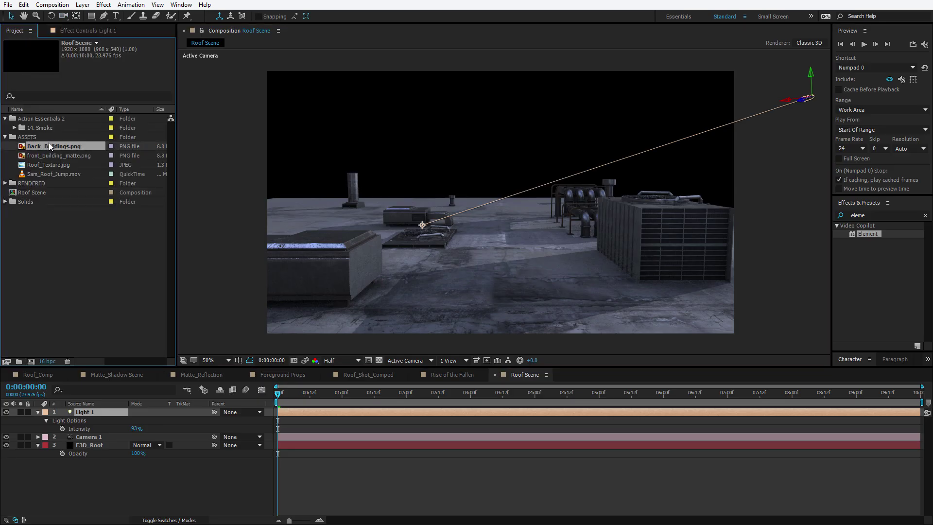
drag(58, 147, 102, 464)
key(comma)
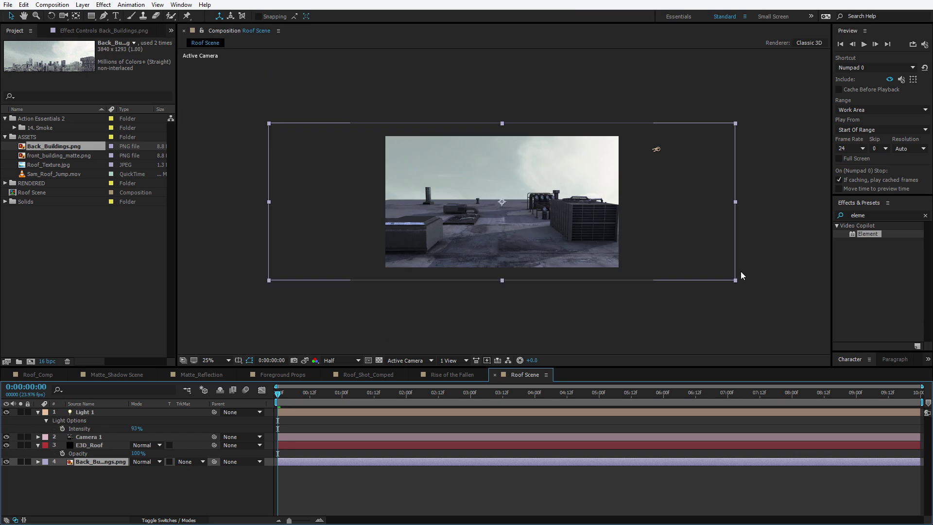
drag(735, 281, 629, 244)
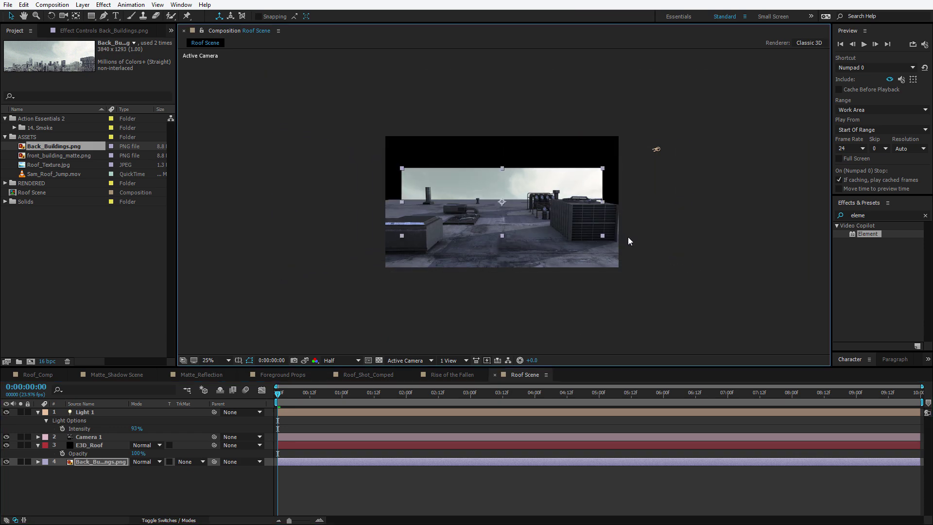
drag(571, 230, 573, 194)
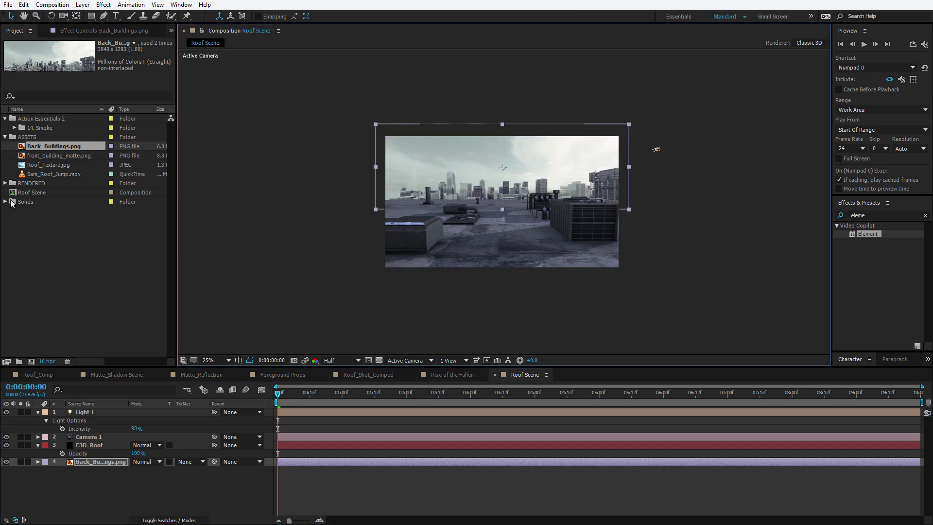
- Place front_building_matte.png between E3D_Roof and Back_Buildings.png, scaled to slightly wider than the frame and raised so its buildings meet the roof edge
click(62, 155)
drag(46, 160, 497, 200)
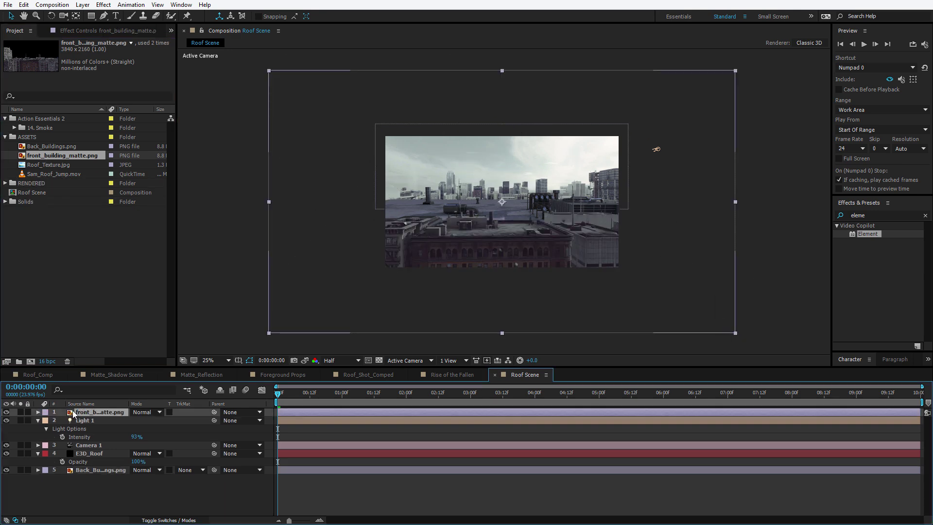
drag(86, 417, 95, 465)
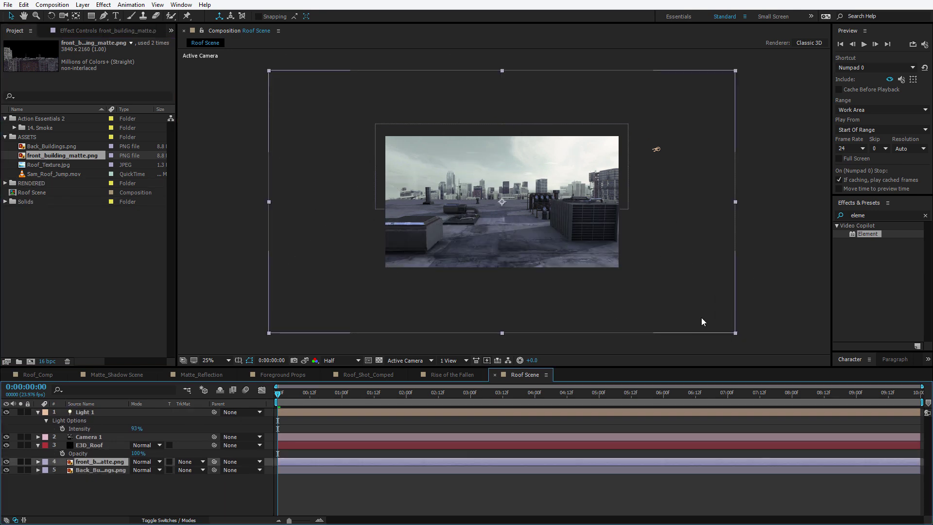
drag(734, 331, 657, 281)
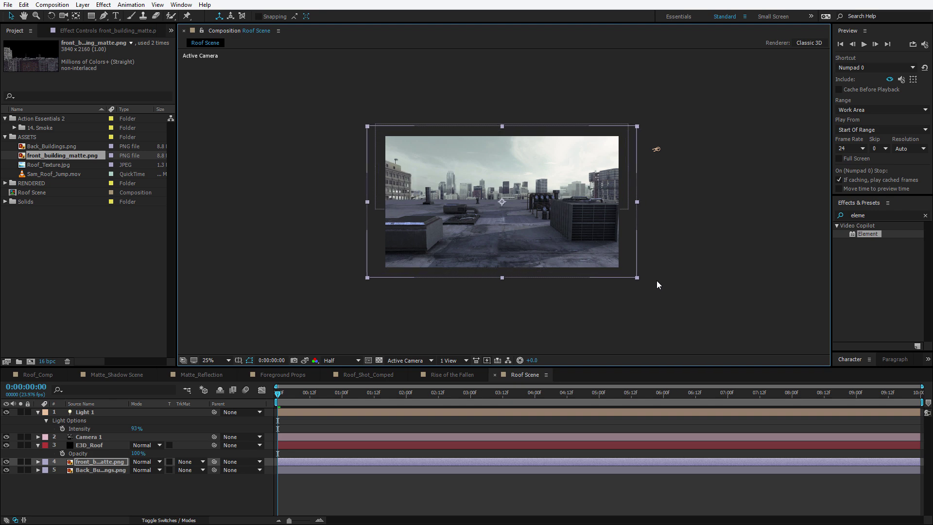
drag(512, 246, 507, 223)
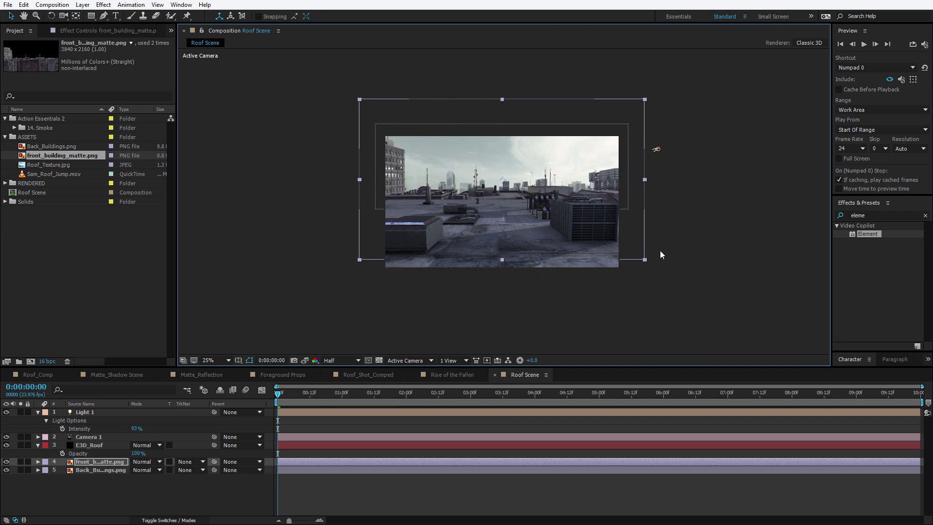
mouse_move(645, 256)
mouse_down()
mouse_move(616, 245)
mouse_move(628, 253)
mouse_up()
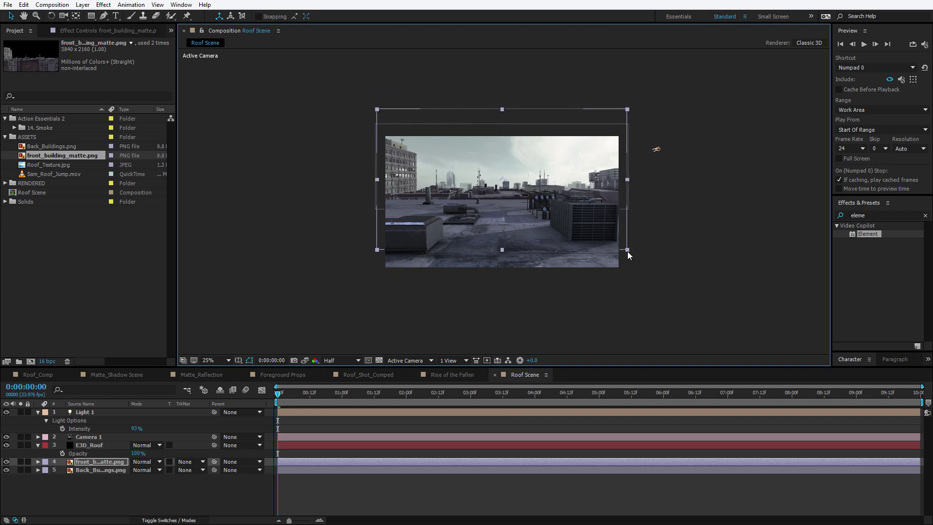
- Scale Back_Buildings.png down to about the frame width and move it up so the skyline shows above the front buildings
key(period)
click(106, 470)
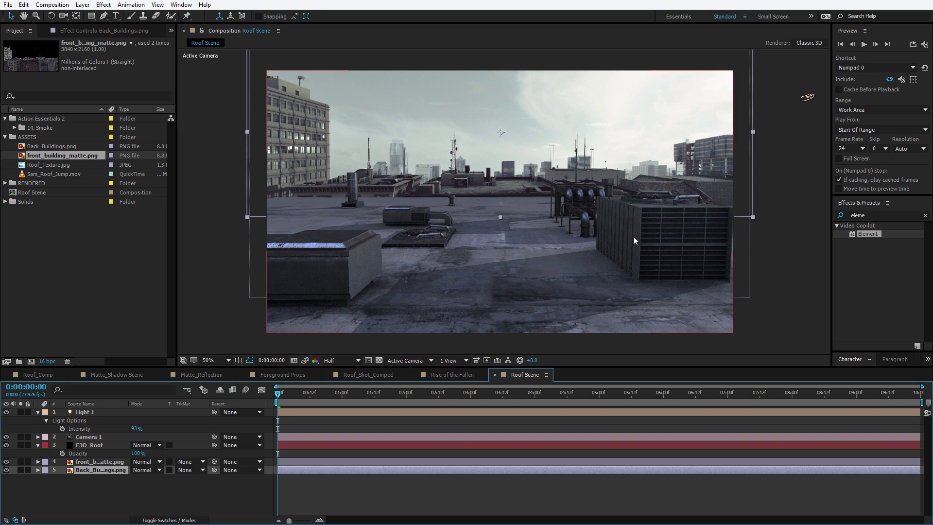
drag(756, 217, 735, 209)
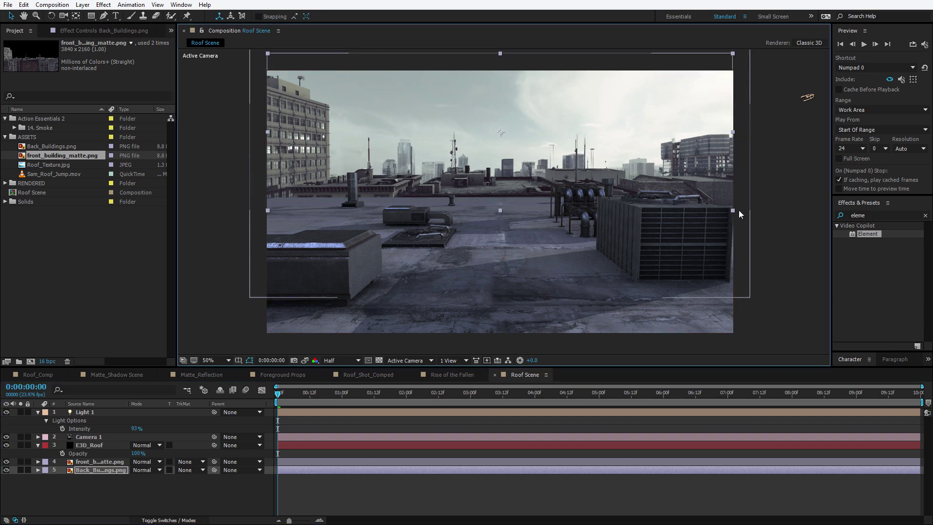
drag(601, 149, 600, 150)
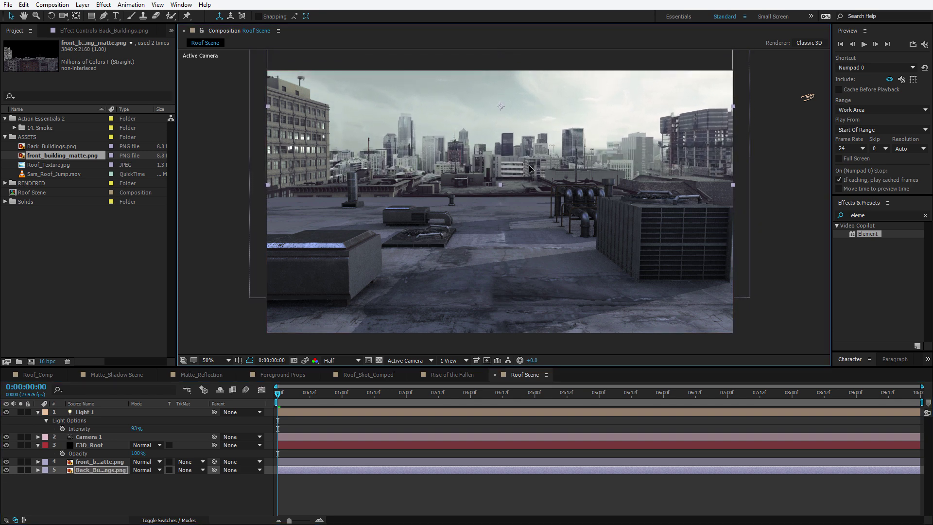
- Tilt the camera to line up the 3D roof's far edge and perspective with the rooftops in the front building matte
click(109, 463)
key(c)
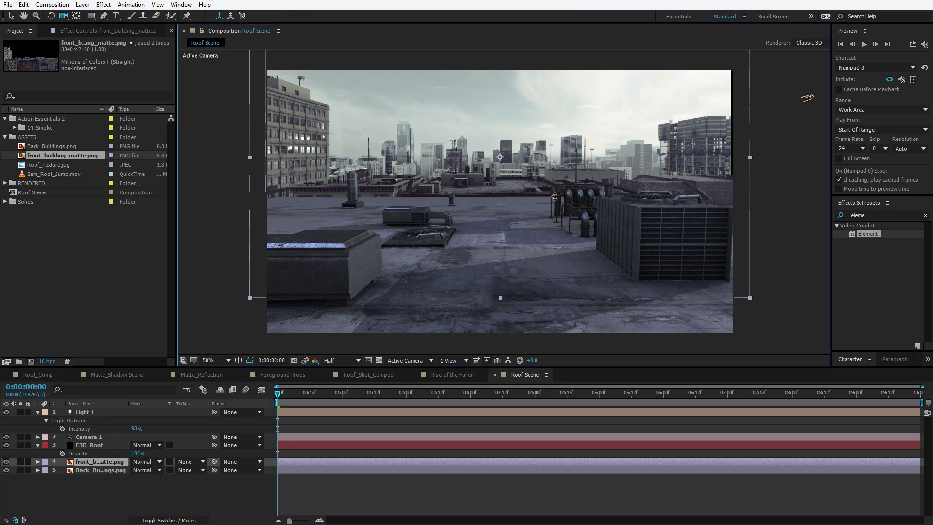
drag(539, 209, 539, 229)
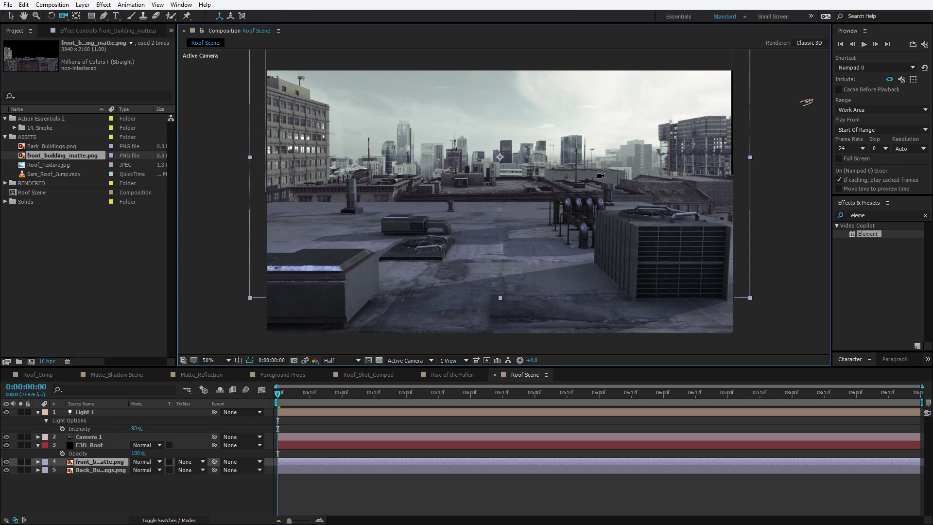
scroll(539, 228, up, 4)
key(h)
drag(630, 172, 508, 173)
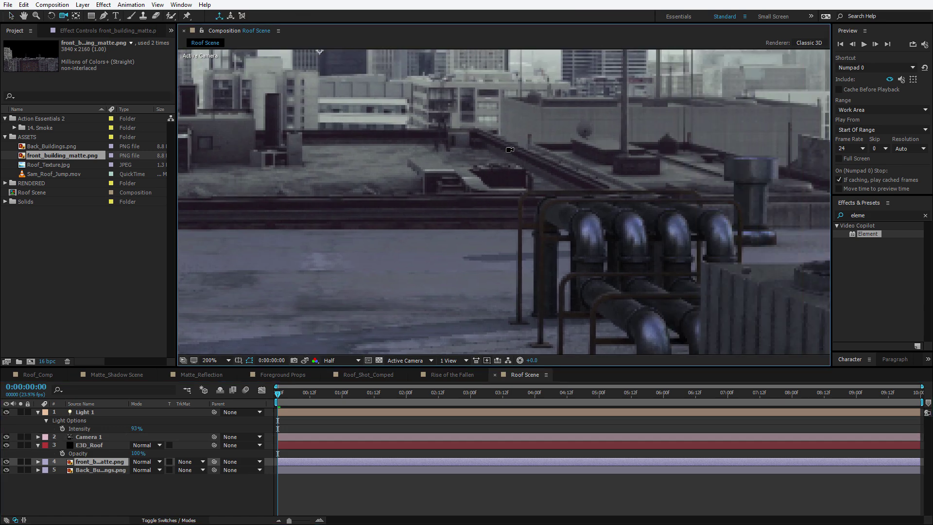
key(/)
key(c)
scroll(552, 262, down, 2)
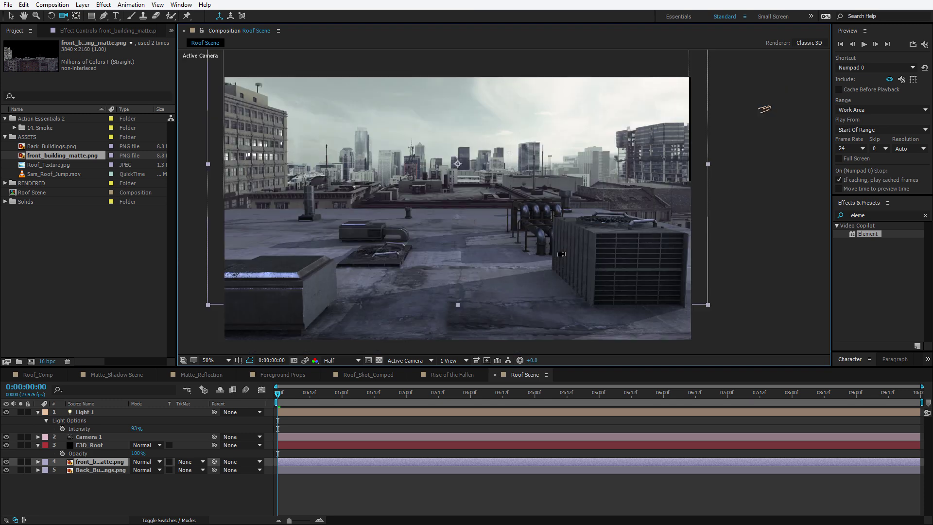
click(491, 251)
drag(490, 252, 495, 265)
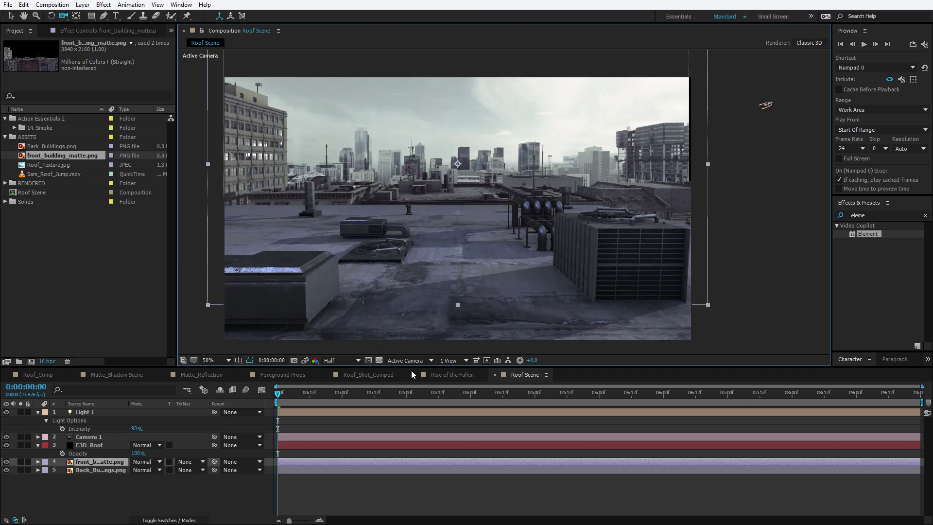
- On E3D_Roof, set Element's environment Exposure to 1.29, Gamma to 1.21, Lighting Influence to 64.8% and Y rotation to -230°
click(83, 445)
click(81, 31)
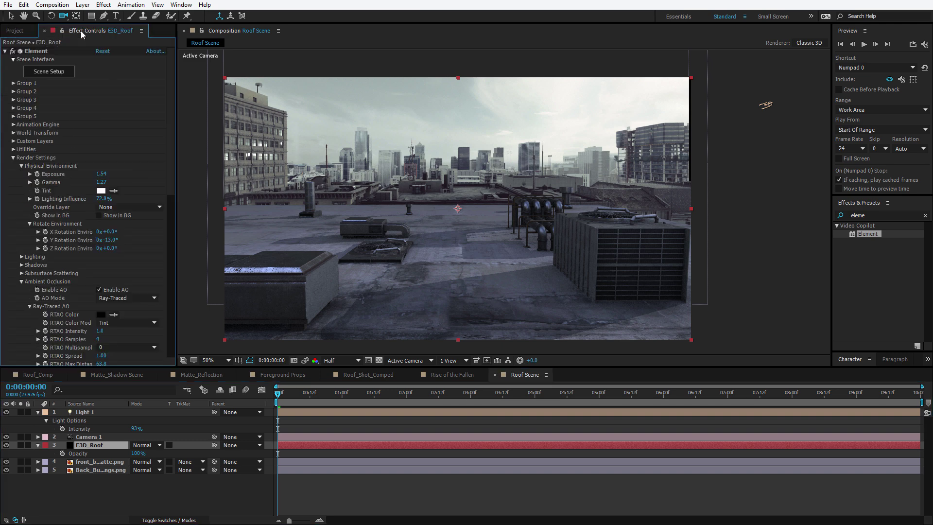
drag(101, 182, 94, 185)
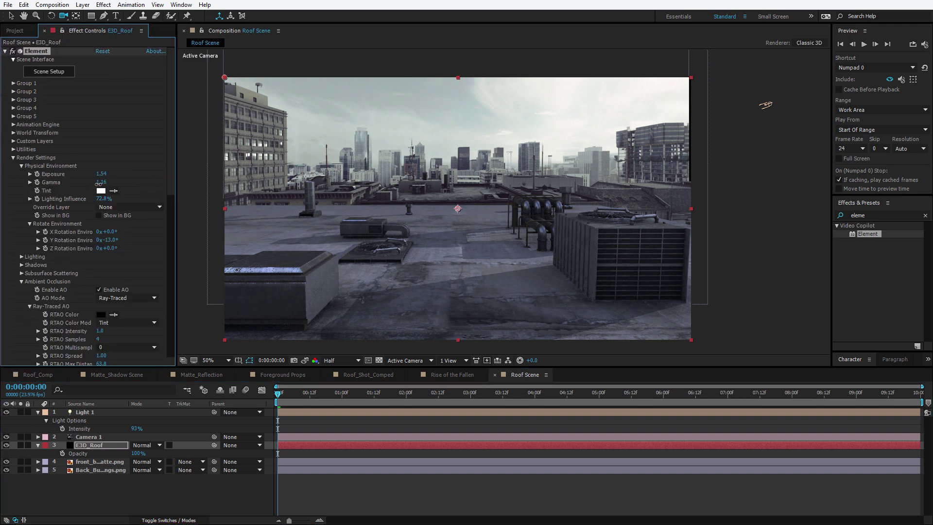
mouse_move(101, 174)
mouse_down()
mouse_move(81, 178)
mouse_move(92, 176)
mouse_up()
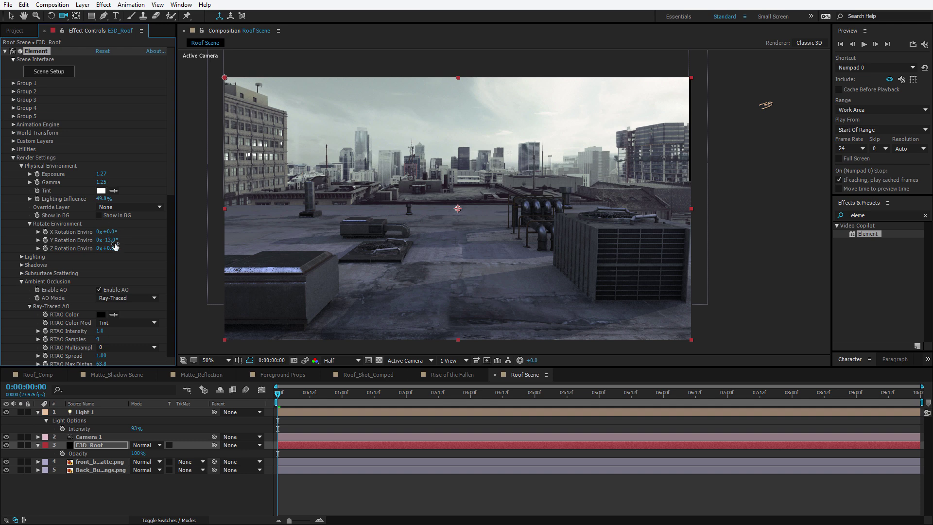
drag(114, 240, 102, 238)
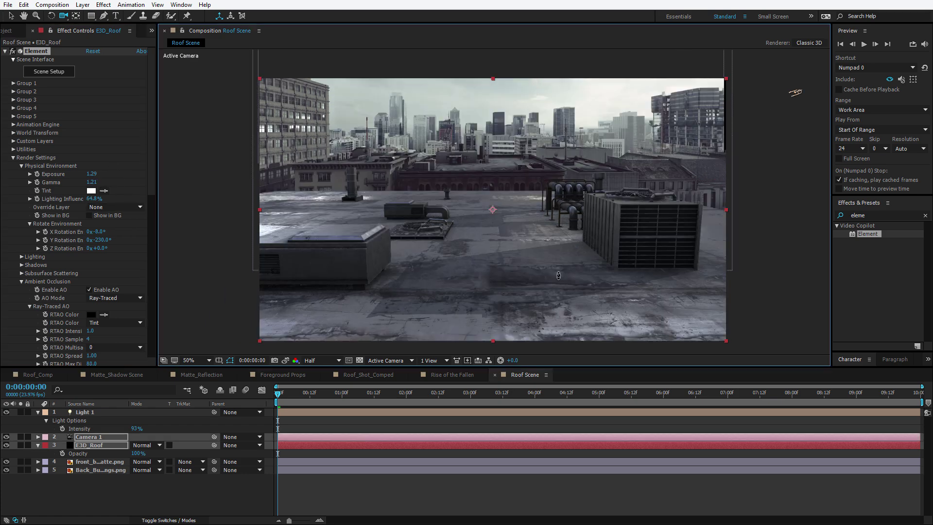
- Orbit the camera to reframe the vents and air-conditioning units on the roof in front of the background buildings
mouse_move(558, 273)
mouse_down()
mouse_move(559, 252)
mouse_move(567, 264)
mouse_up()
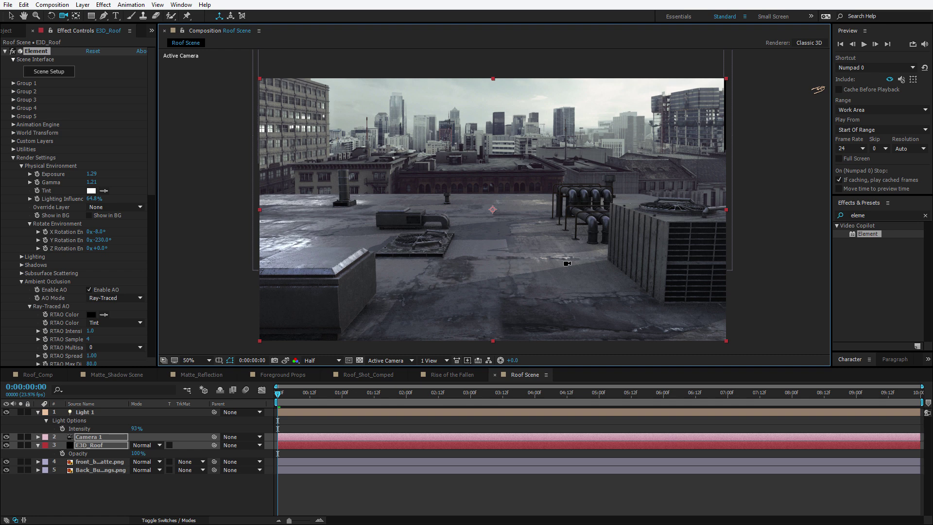
drag(567, 263, 529, 230)
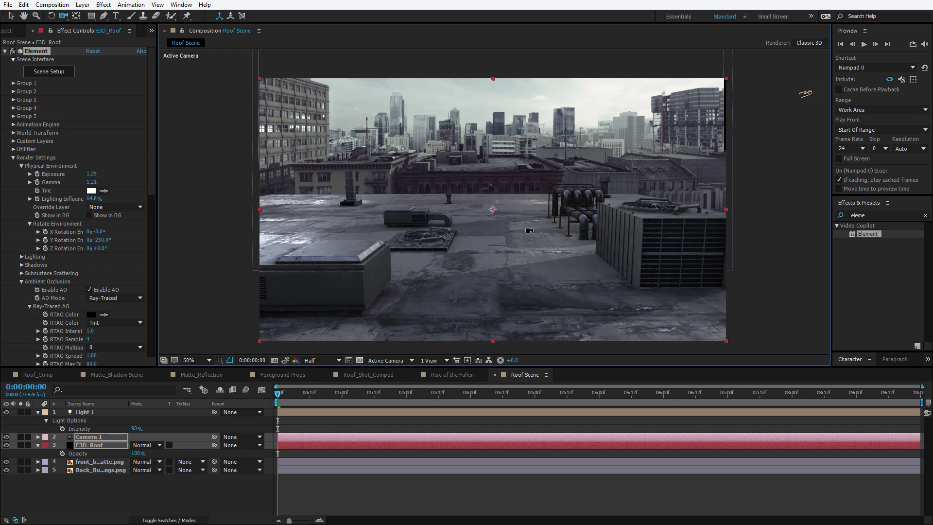
- Add the Sam_Roof_Jump.mov green-screen footage as the top layer of Roof Scene and apply the Keylight (1.2) effect to it
click(4, 32)
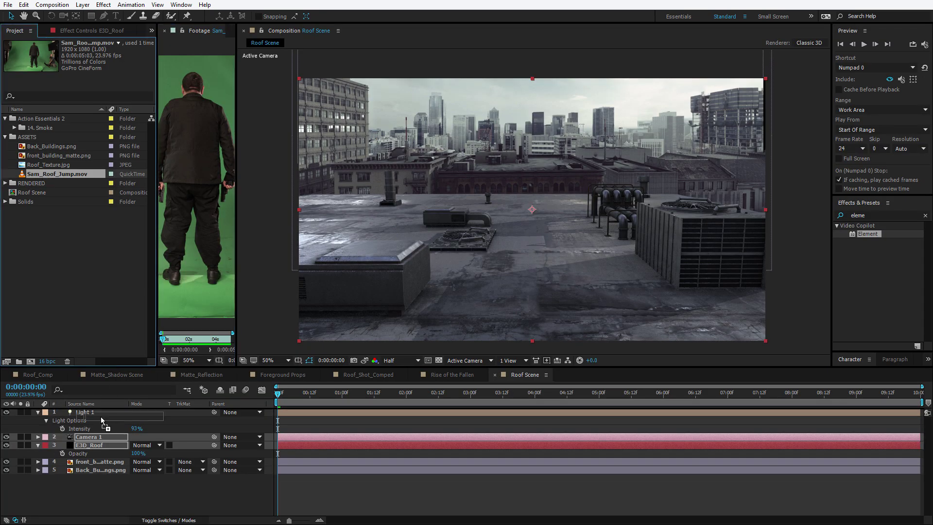
drag(102, 421, 93, 412)
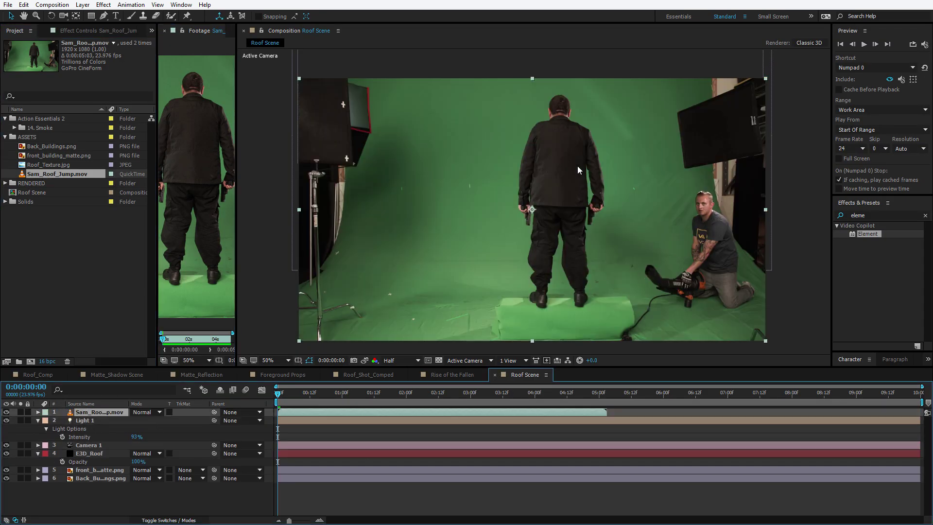
click(844, 206)
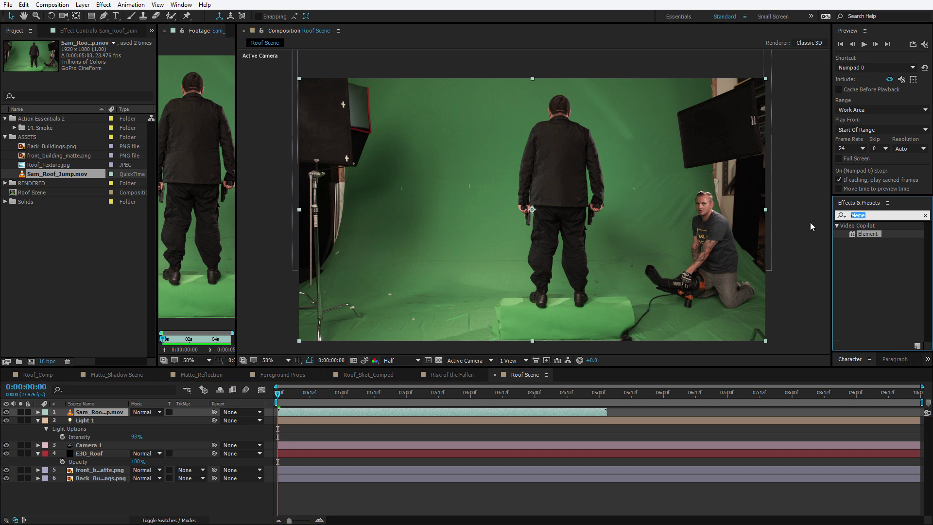
text(key)
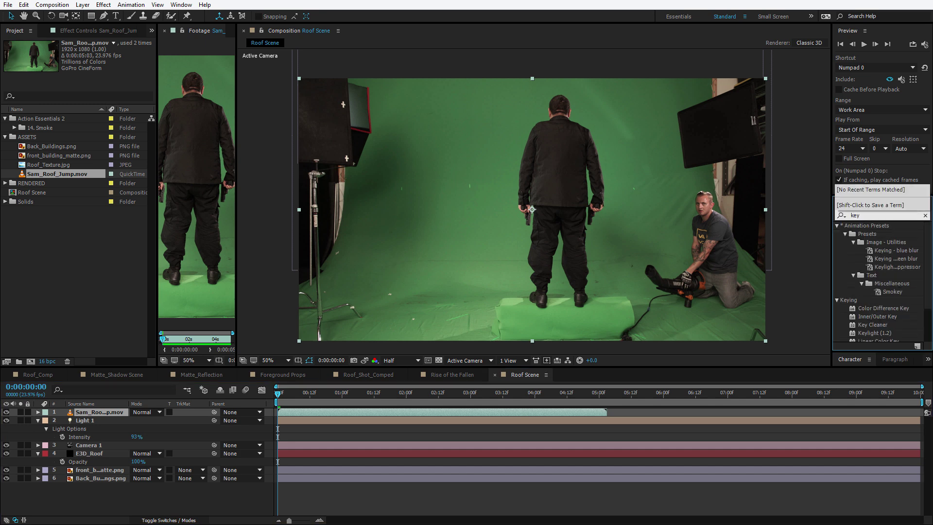
text(ligh)
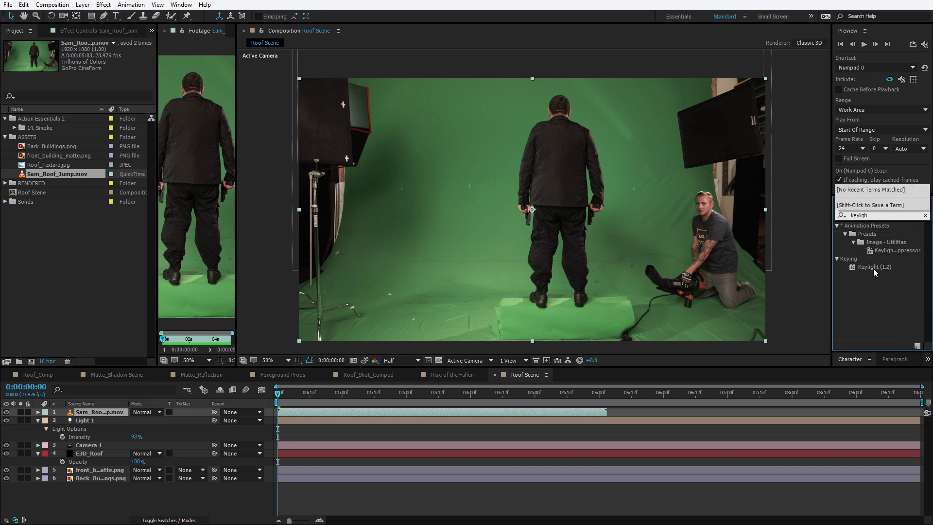
drag(873, 271, 401, 412)
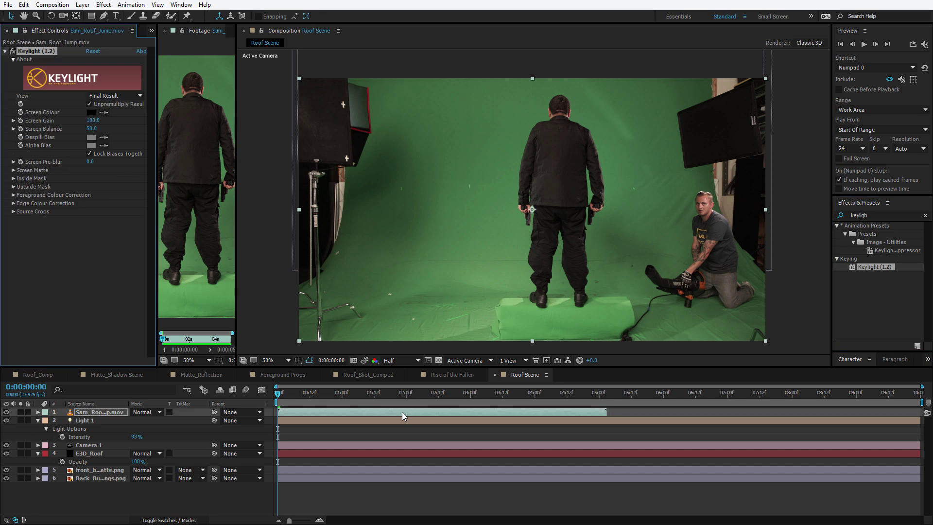
- Sample the green backdrop beside the standing man as Keylight's Screen Colour and set Screen Gain to 111
click(103, 112)
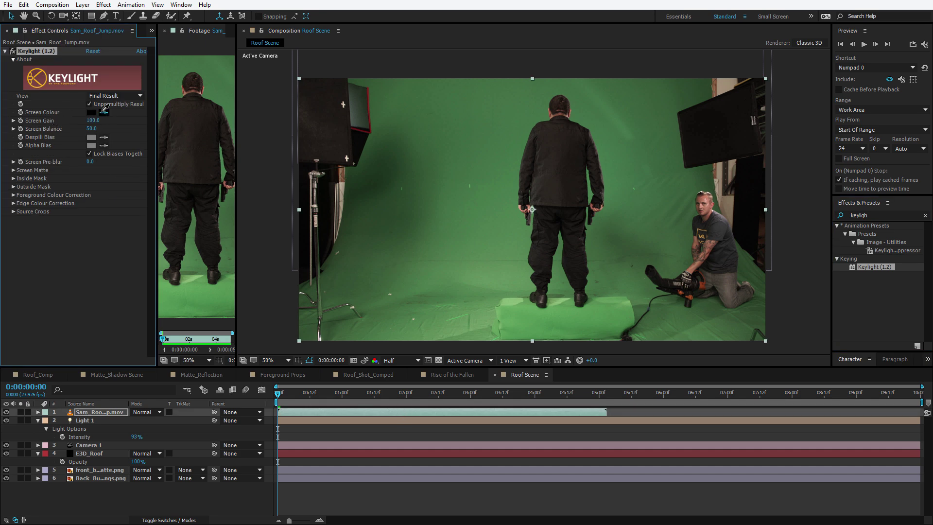
click(512, 179)
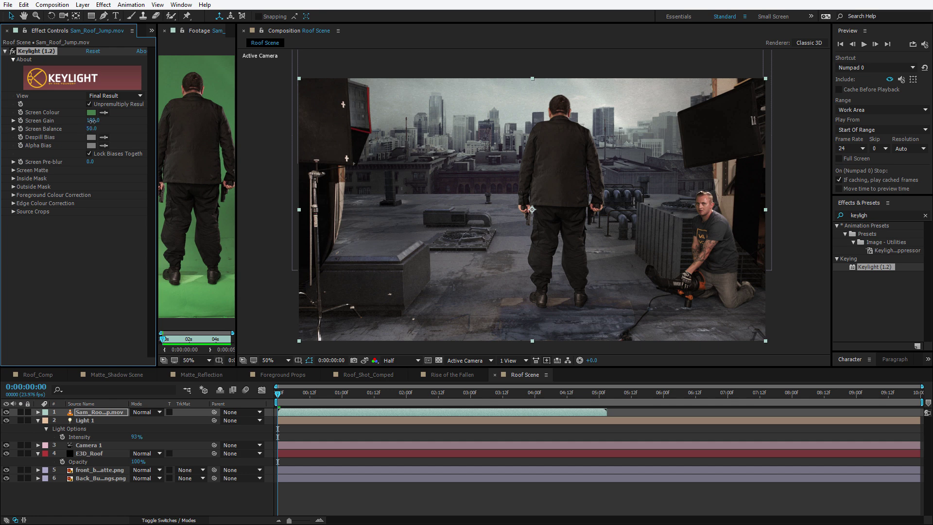
drag(94, 120, 99, 120)
- Solo the Sam_Roof_Jump.mov layer and, in Keylight, set Screen Gain to 117 and View to Intermediate Result
click(20, 412)
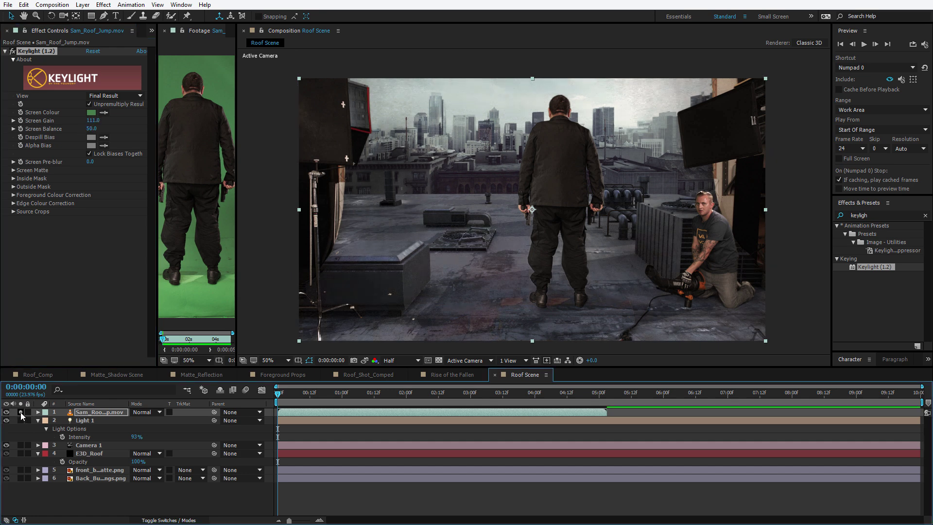
drag(93, 121, 93, 120)
click(107, 97)
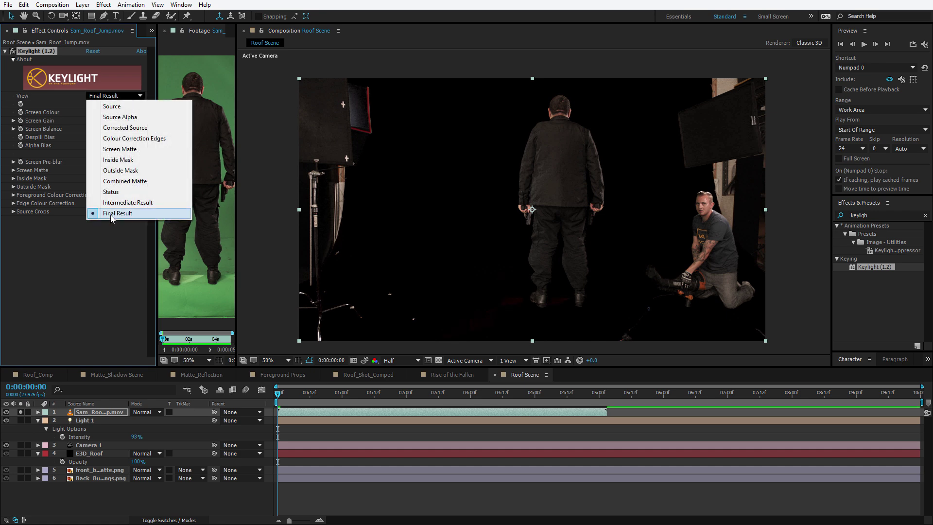
click(138, 203)
- Set Keylight's Screen Matte Clip White to 81 and Screen Gain to 126, and check the key at 0:00:01:16
scroll(614, 293, up, 2)
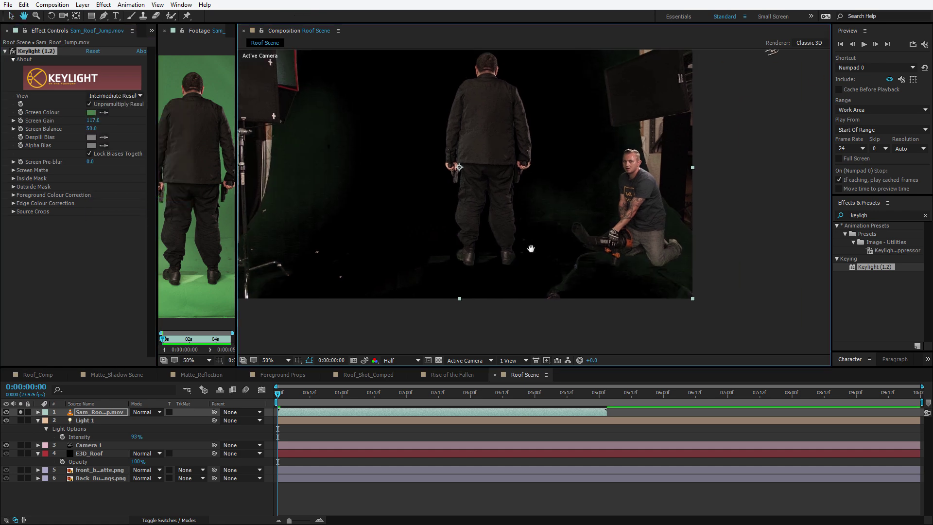
drag(500, 291, 508, 266)
key(v)
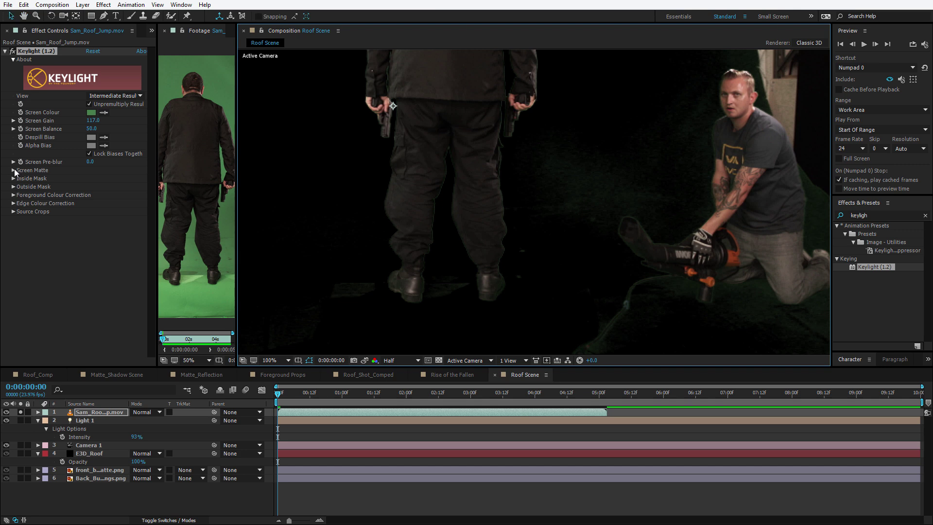
click(13, 170)
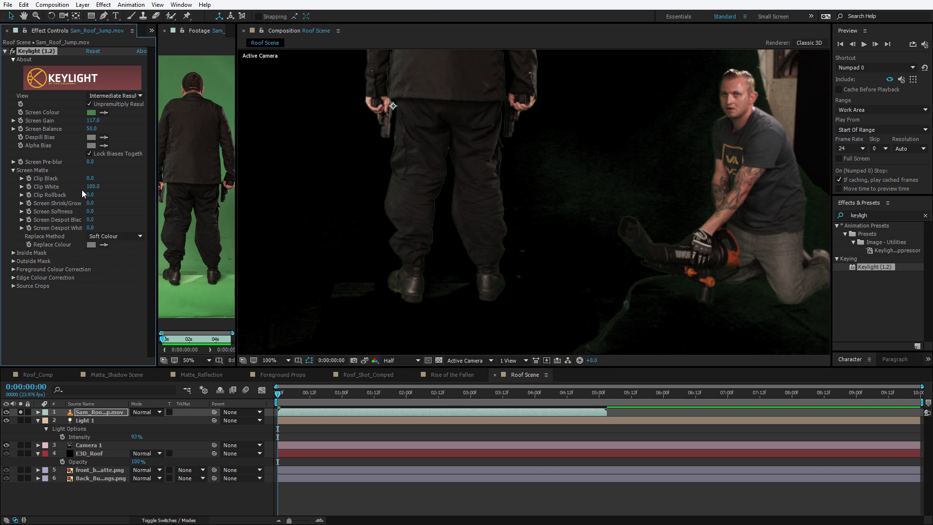
mouse_move(92, 187)
mouse_down()
mouse_move(77, 190)
mouse_move(93, 186)
mouse_up()
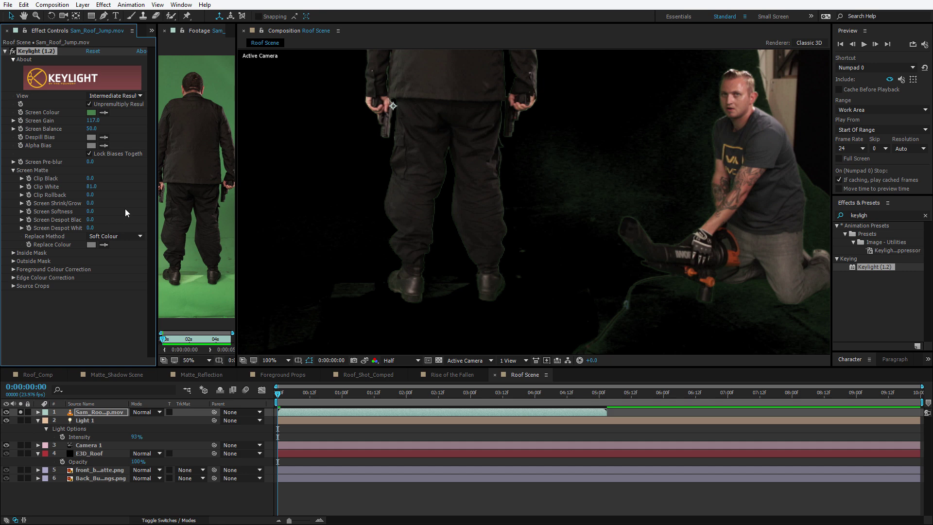
drag(93, 120, 96, 119)
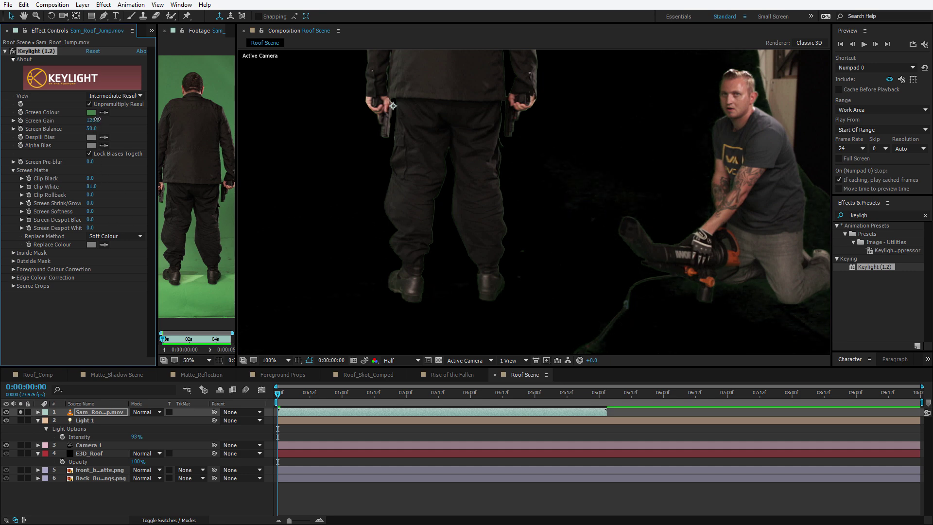
drag(293, 396, 384, 392)
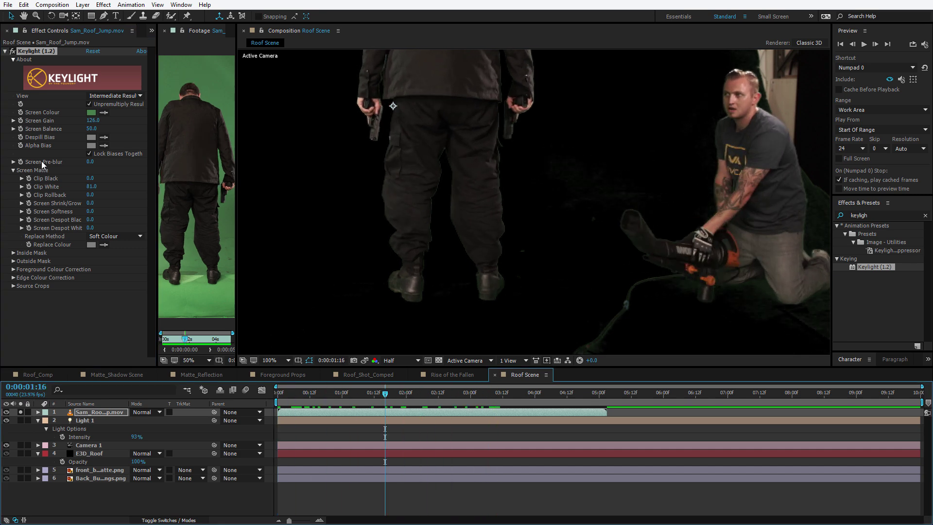
- Set Keylight's Screen Pre-blur to 1.5 and its Screen Shrink/Grow to -1.0 to refine the matte edges
click(91, 162)
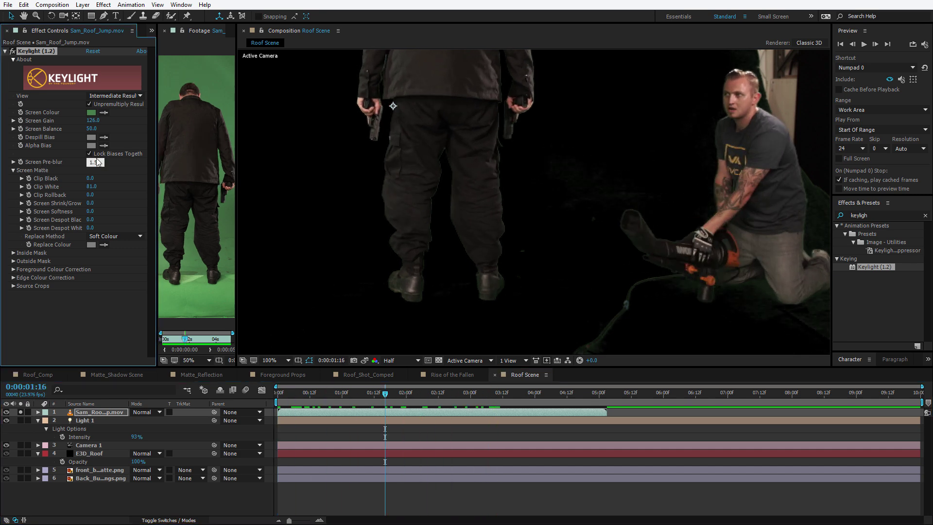
key(Return)
key(comma)
key(comma)
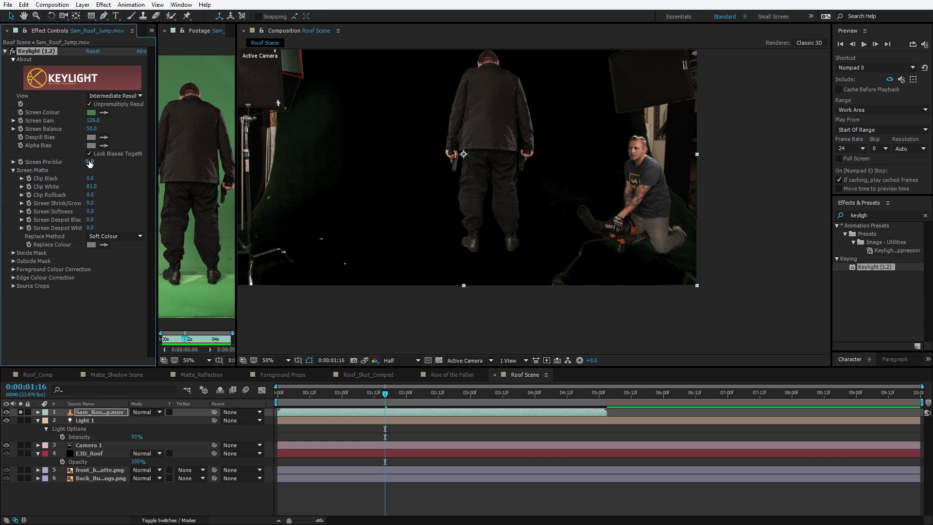
key(period)
key(period)
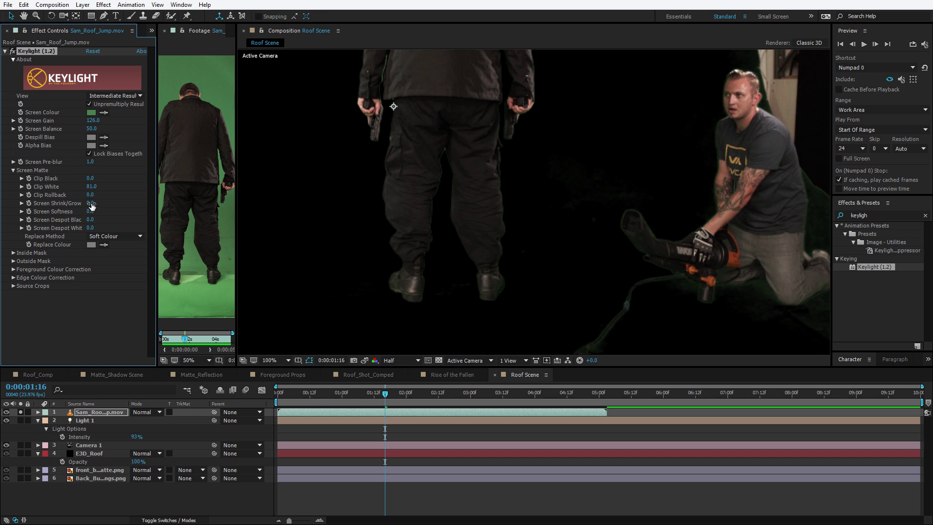
drag(86, 203, 72, 205)
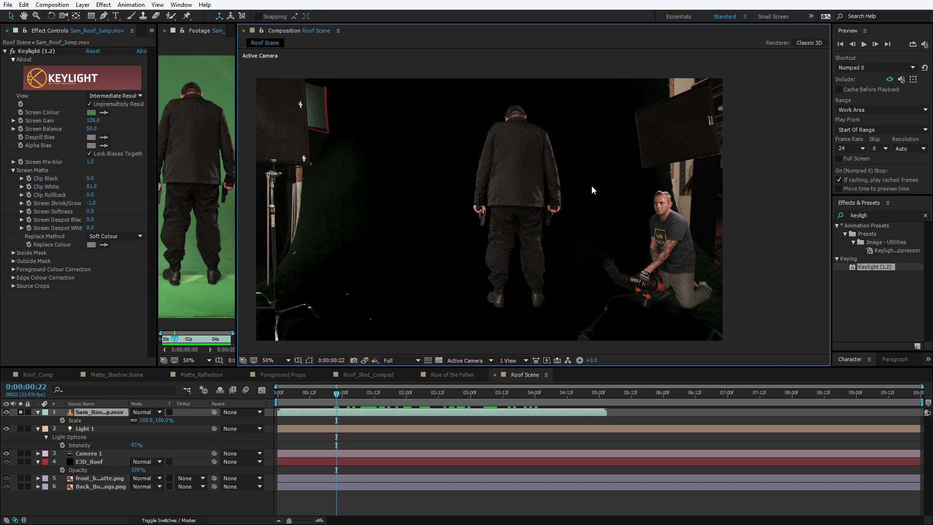
- At 0:00:01:08, draw a closed Pen mask loosely around the standing man, excluding the studio gear and the kneeling man
scroll(681, 221, up, 4)
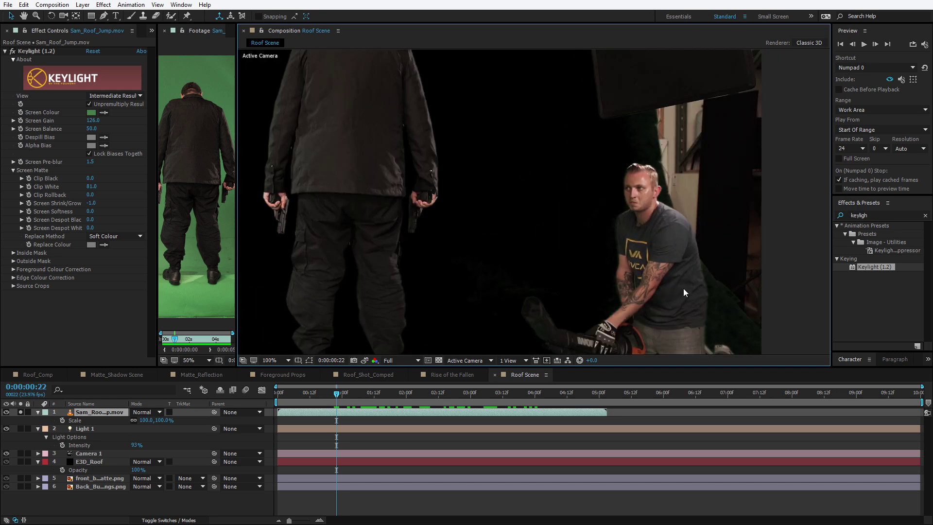
scroll(683, 288, up, 2)
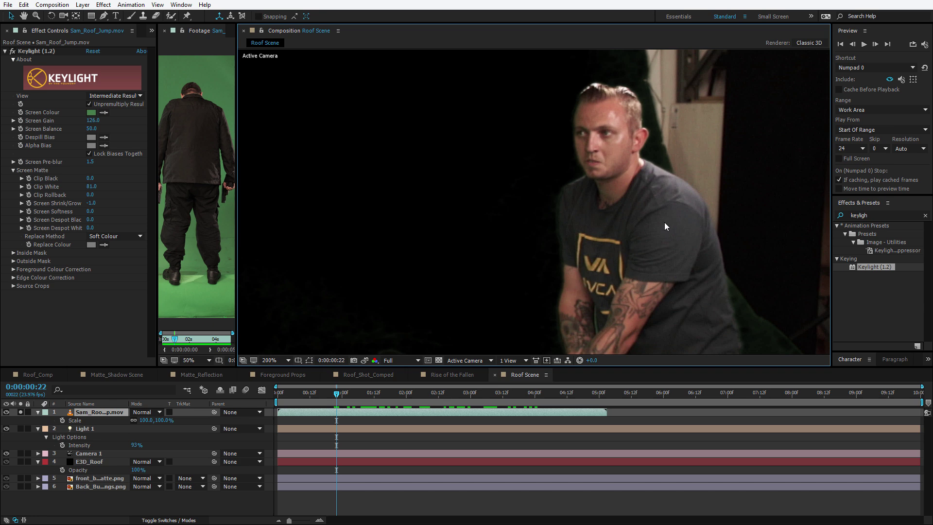
drag(336, 394, 537, 404)
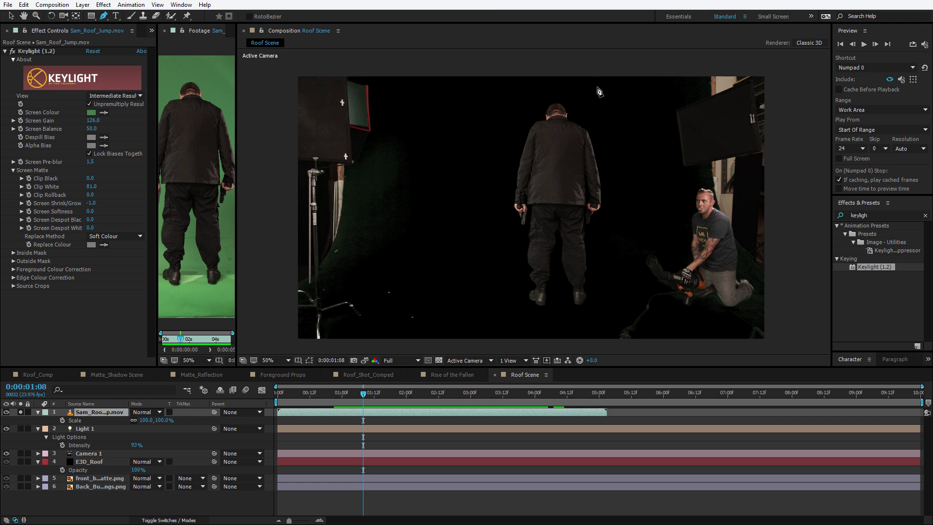
click(593, 85)
click(615, 196)
click(609, 260)
click(602, 303)
click(589, 323)
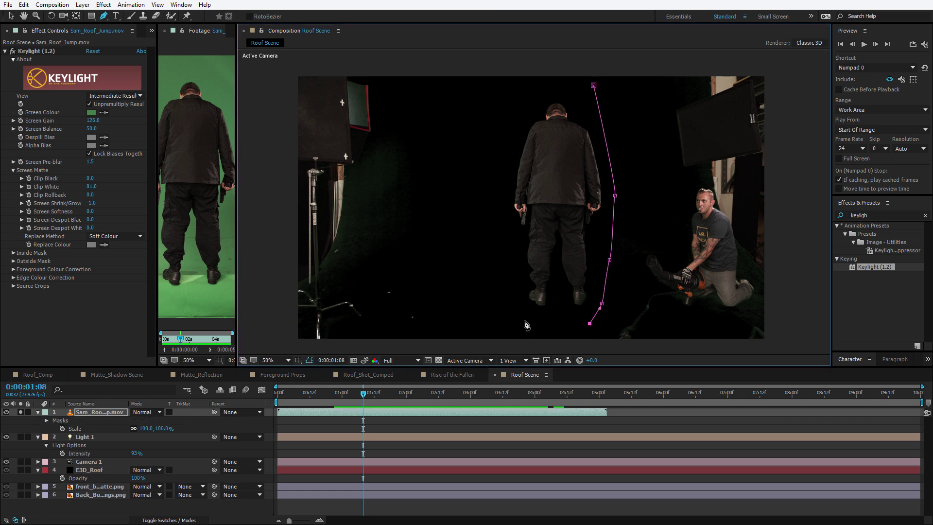
click(520, 320)
click(501, 299)
click(492, 241)
click(493, 161)
click(515, 97)
click(534, 86)
click(593, 85)
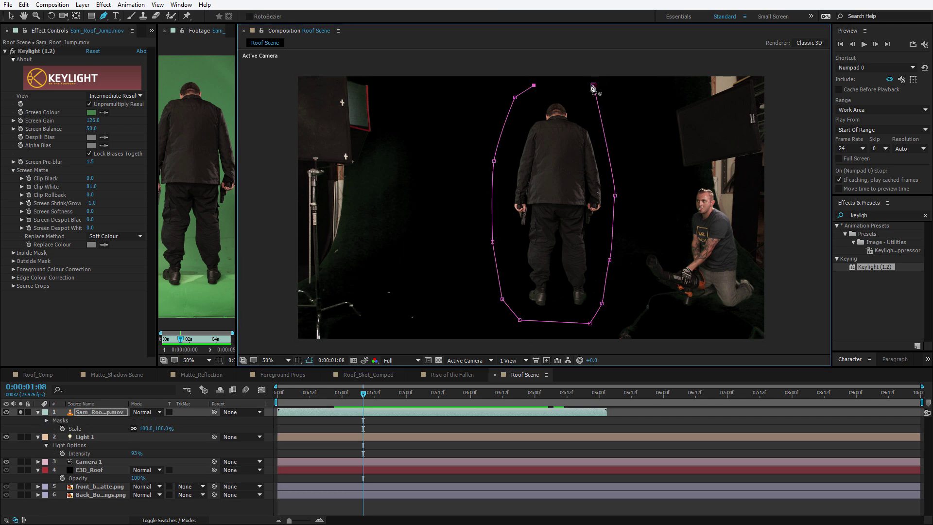
key(v)
key(ctrl+t)
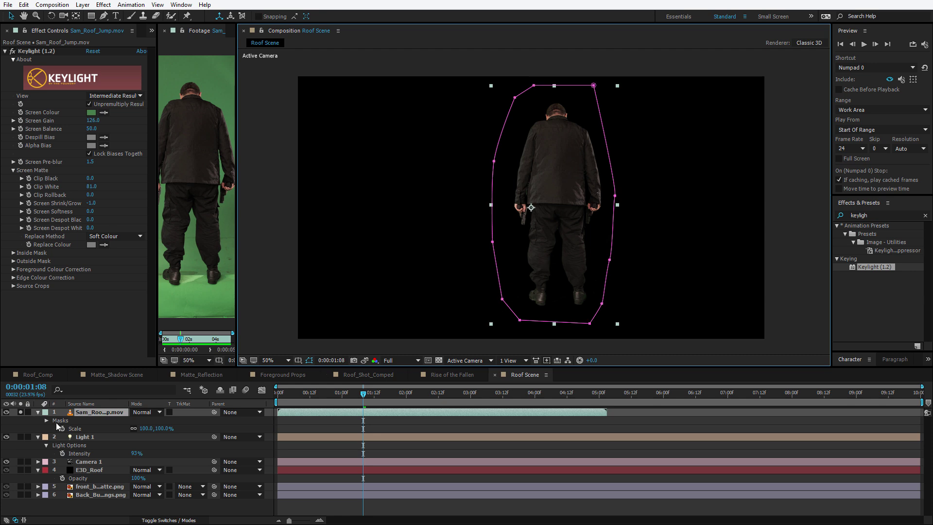
- Unsolo the Sam_Roof_Jump.mov layer to bring the rooftop scene back behind the man and show the layer switches
key(F4)
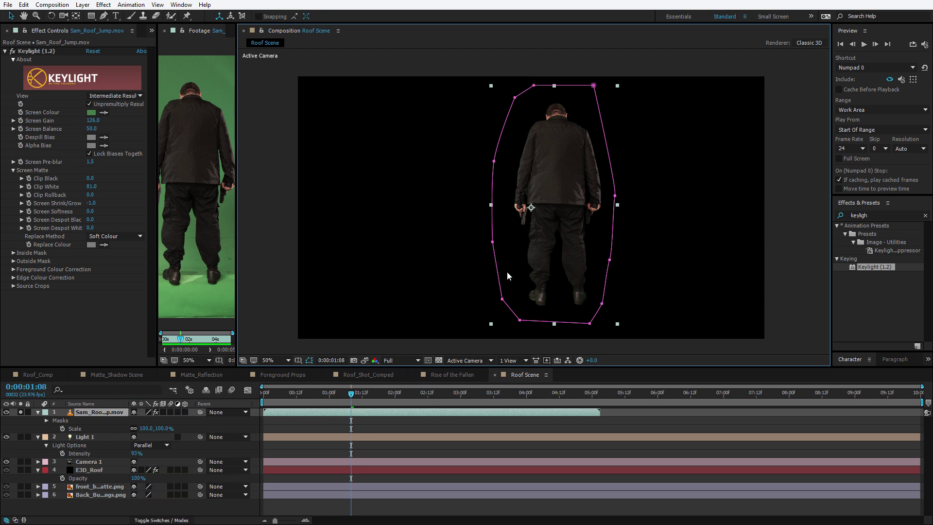
click(20, 413)
scroll(547, 195, up, 4)
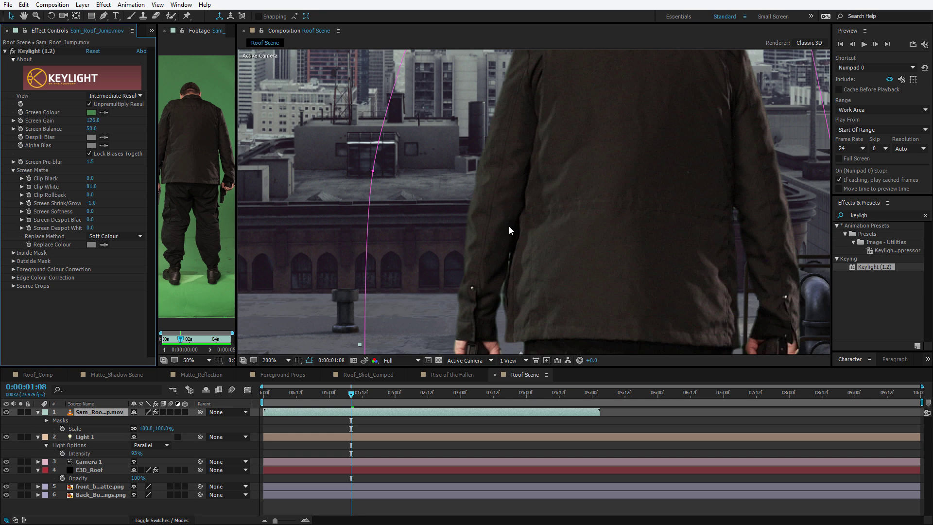
- Apply Advanced Spill Suppressor to Sam_Roof_Jump.mov below Keylight and set its Method to Ultra
click(884, 214)
text(spil)
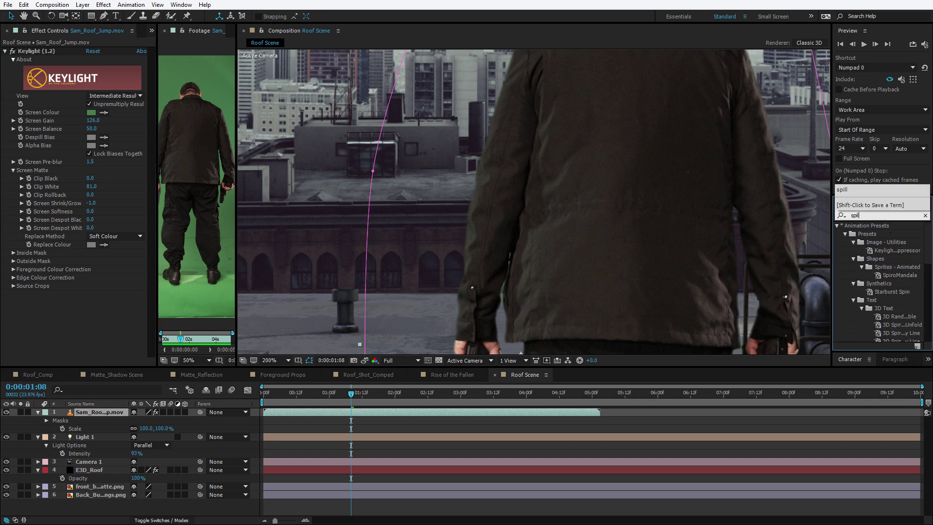
click(894, 268)
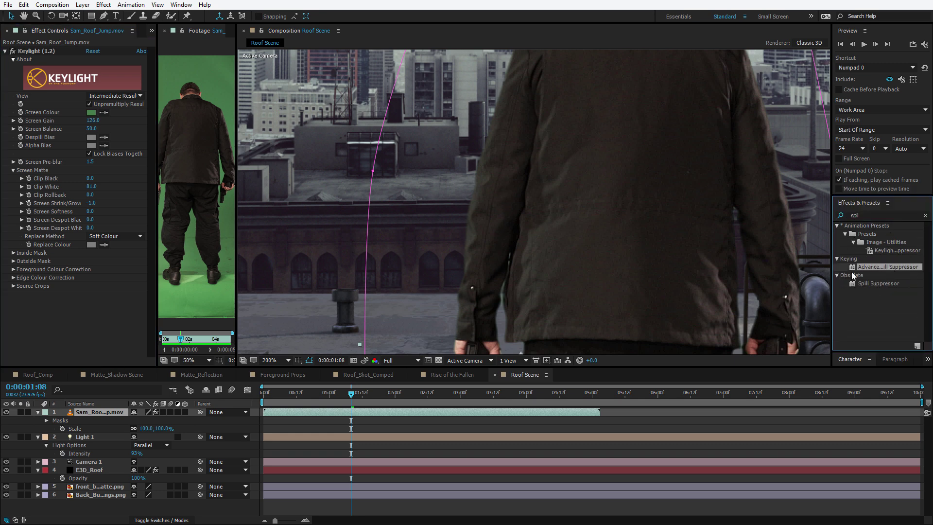
drag(833, 272, 66, 327)
click(113, 302)
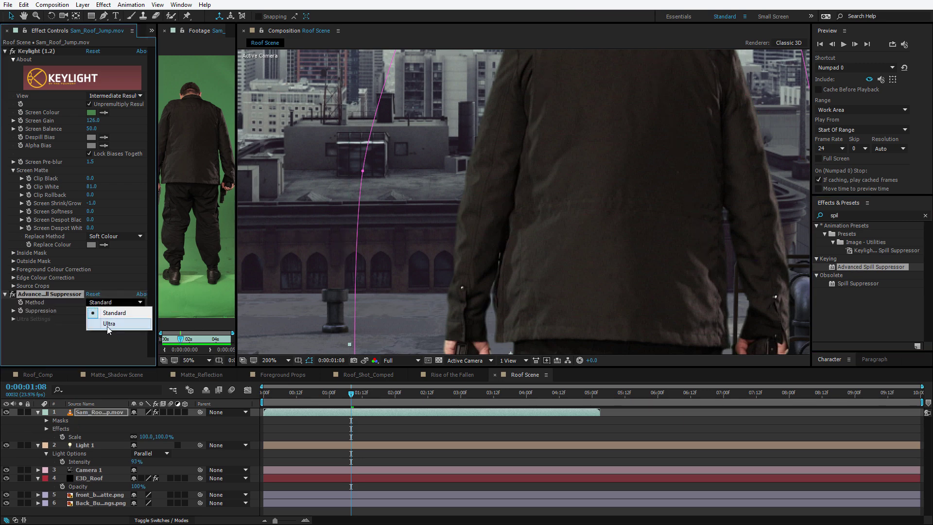
click(107, 324)
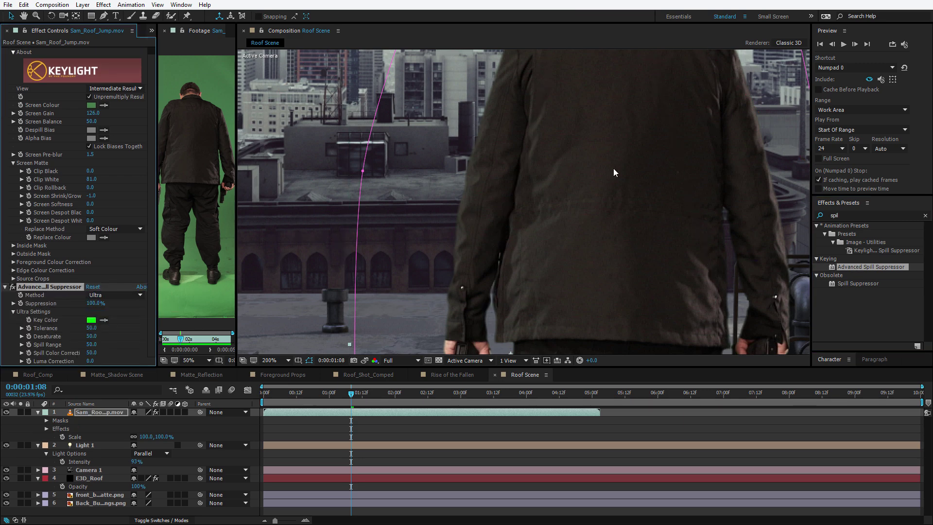
- Add the Curves effect to Sam_Roof_Jump.mov and pull the Red channel's curve slightly down in the lower midtones
scroll(598, 204, down, 3)
scroll(528, 265, down, 1)
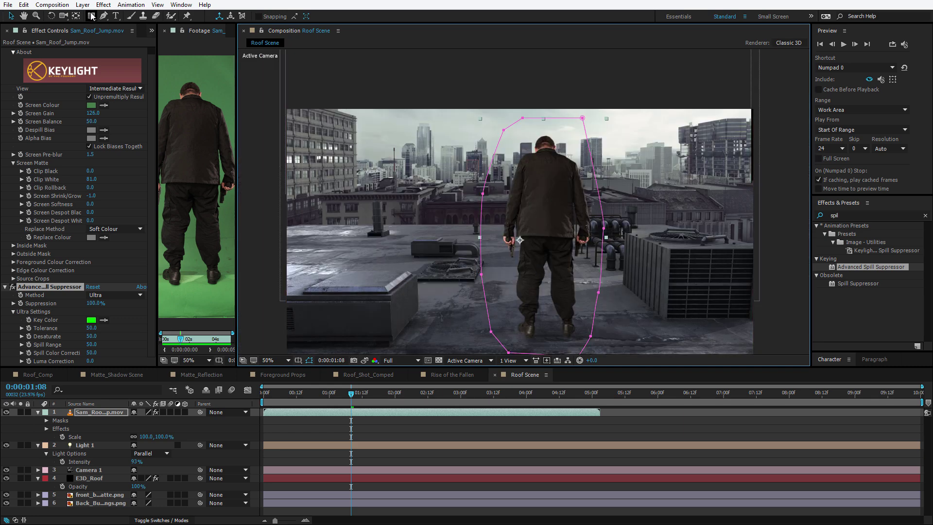
click(103, 4)
mouse_move(150, 105)
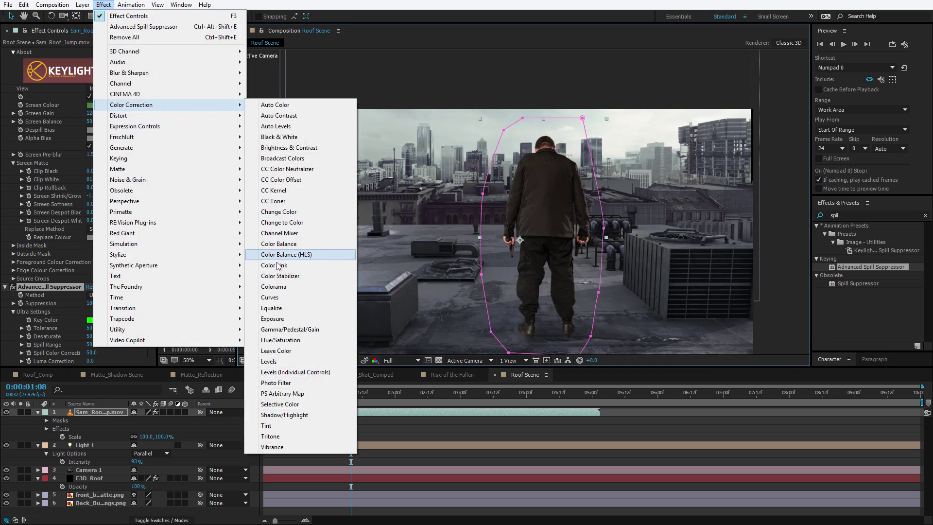
click(269, 297)
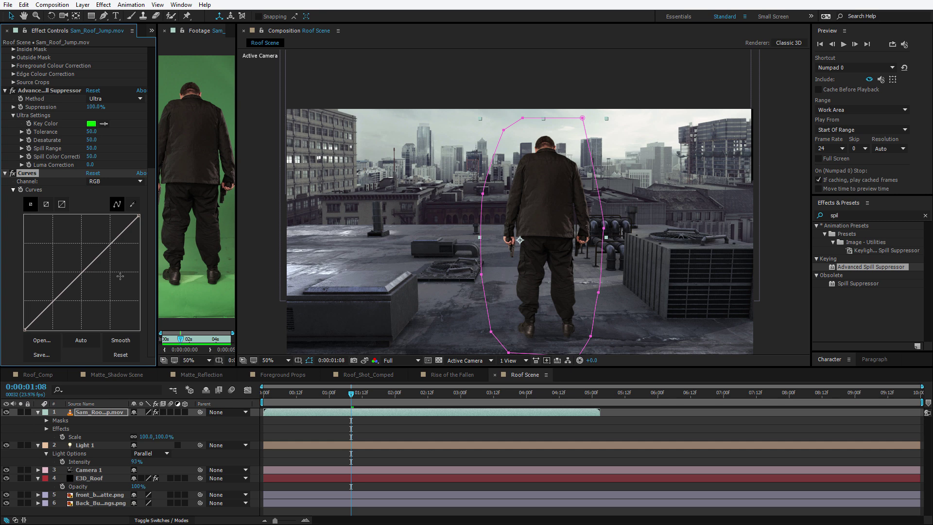
click(108, 182)
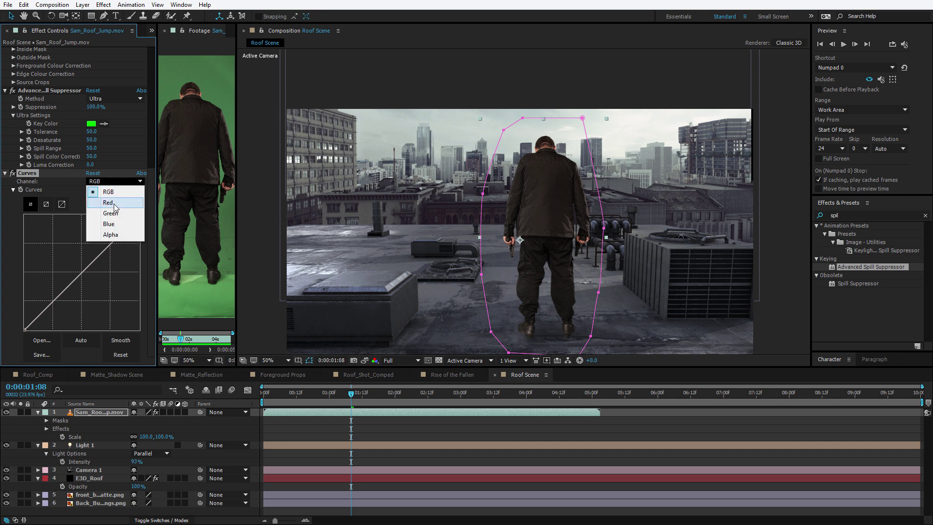
click(109, 204)
drag(65, 292, 73, 292)
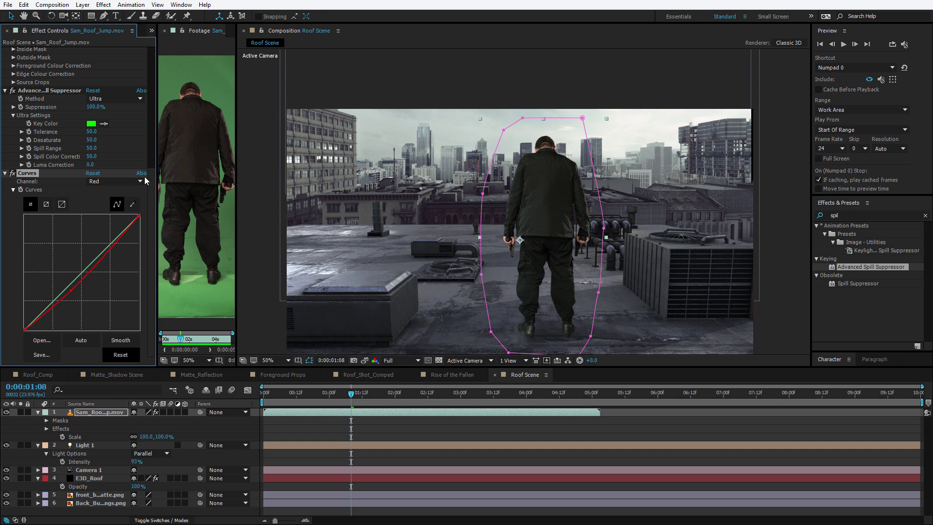
- Raise the Blue channel's curve slightly in the lower midtones and hide the mask outline in the composition view
click(88, 182)
click(102, 225)
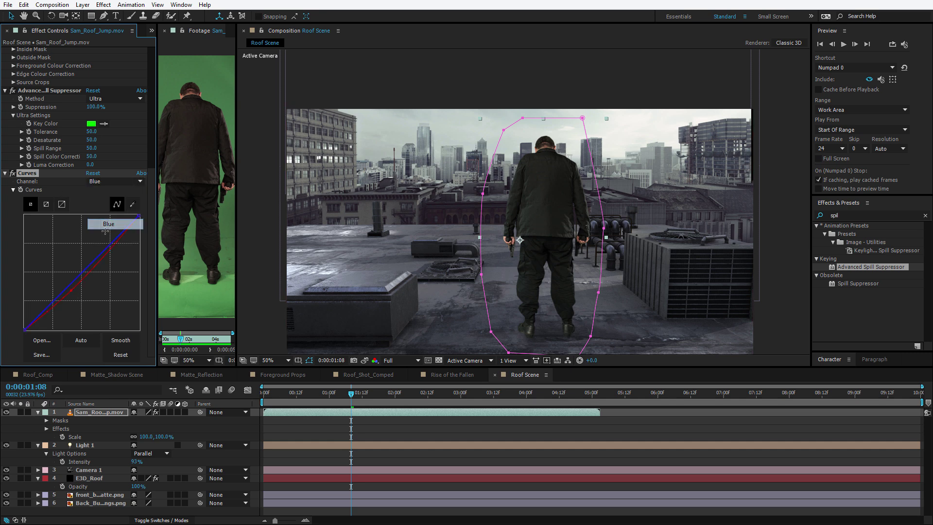
drag(78, 281, 74, 275)
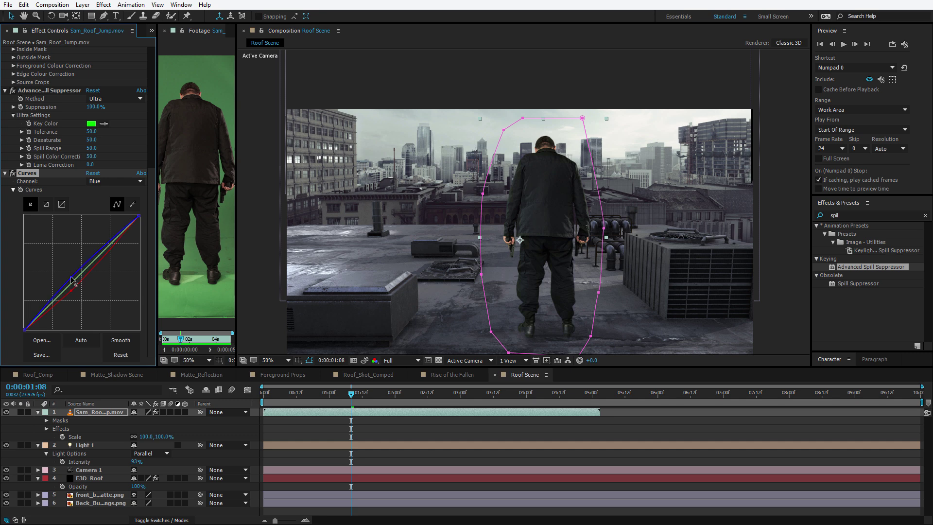
click(541, 219)
click(309, 360)
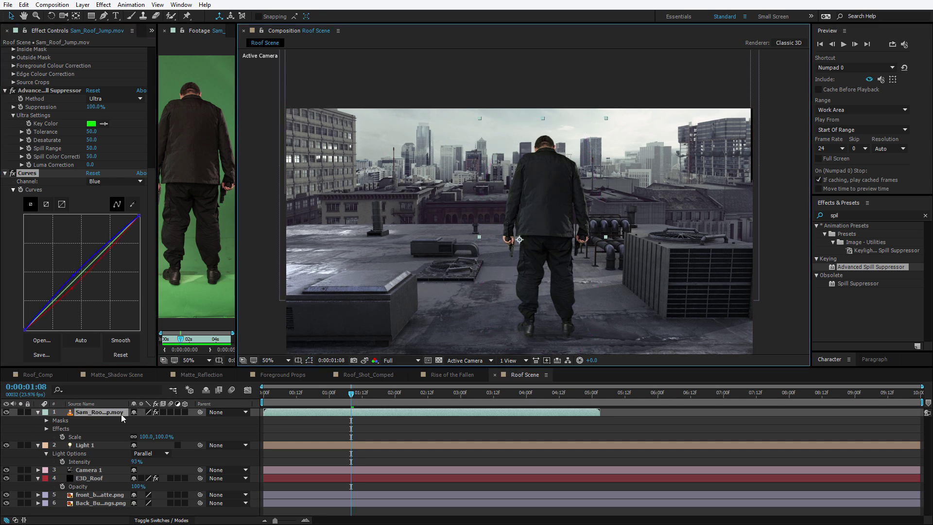
- Make Sam_Roof_Jump.mov a 3D layer and turn off Accepts Lights in its Material Options
click(185, 412)
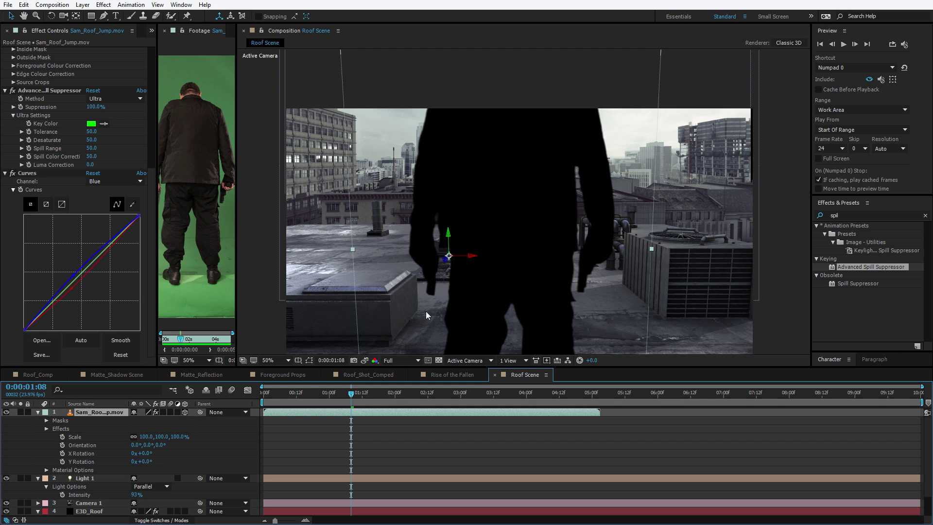
key(a)
key(a)
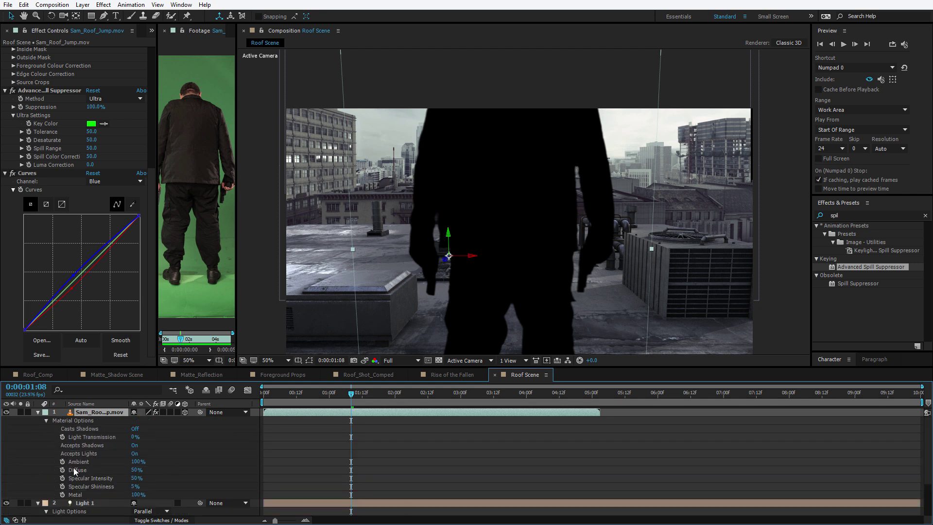
click(135, 454)
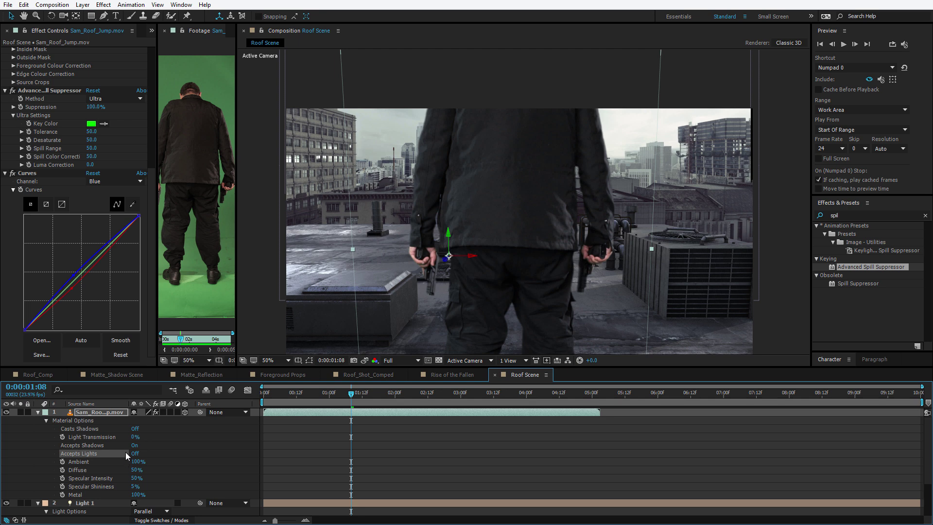
- Scale Sam_Roof_Jump.mov to 45% and place its anchor point at the actor's feet
key(u)
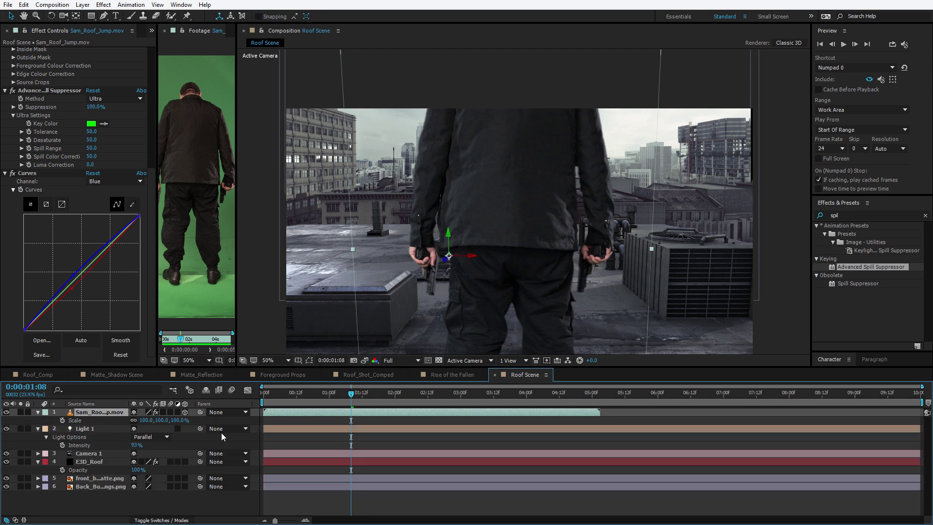
drag(181, 421, 174, 421)
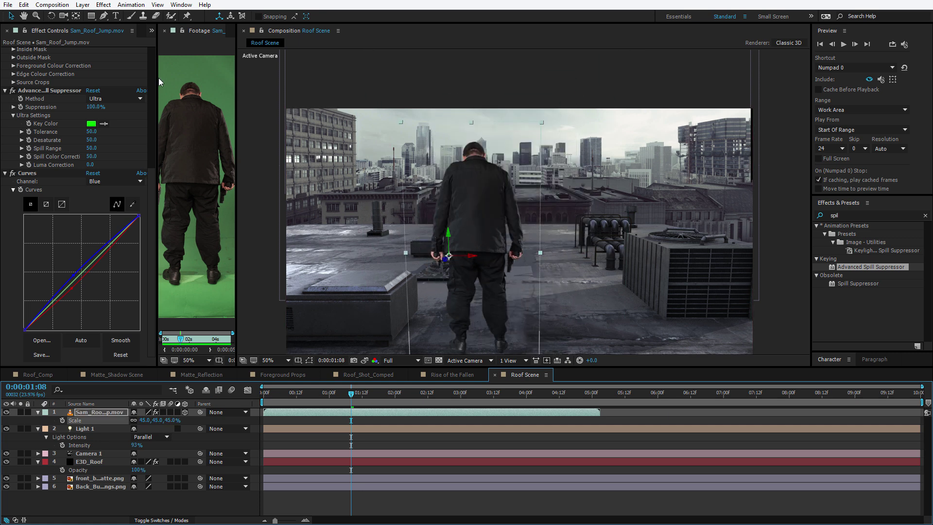
key(y)
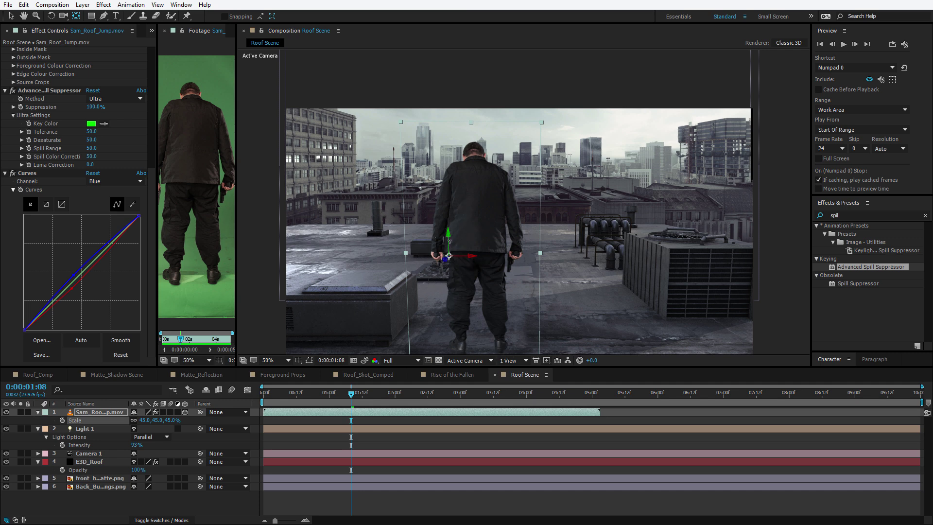
drag(449, 242, 462, 270)
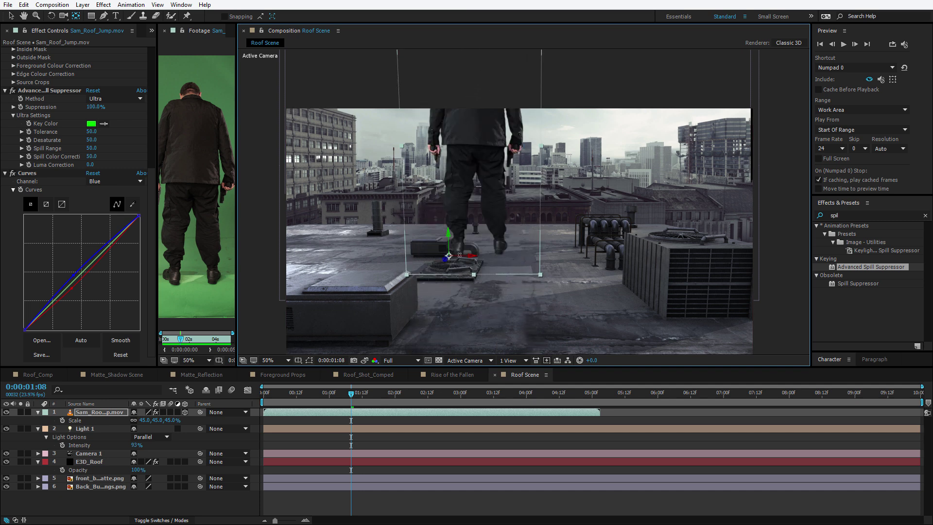
key(period)
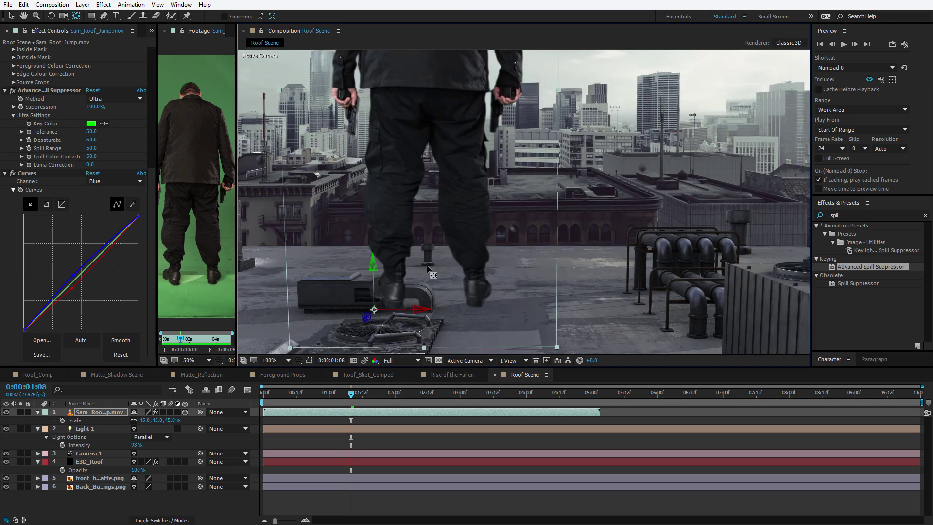
click(417, 278)
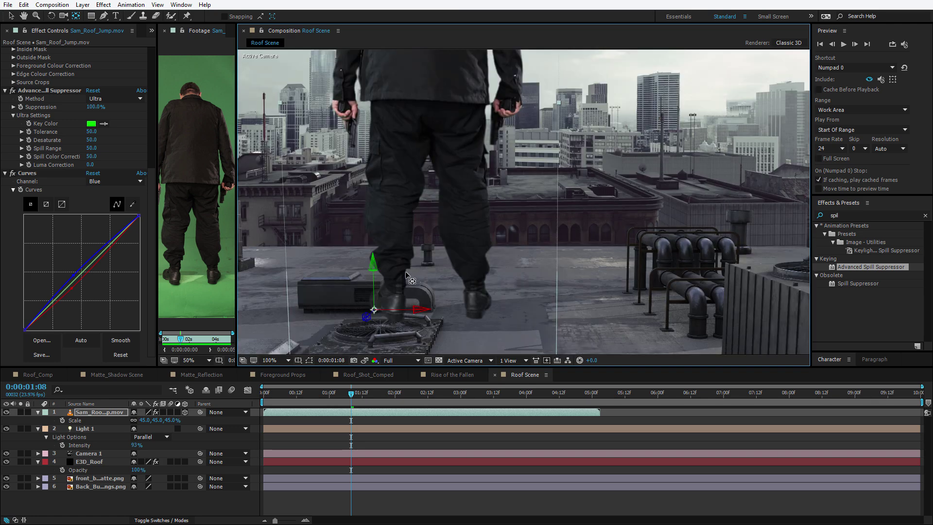
key(comma)
- Scale Sam_Roof_Jump.mov down proportionally to about 21.7%
key(v)
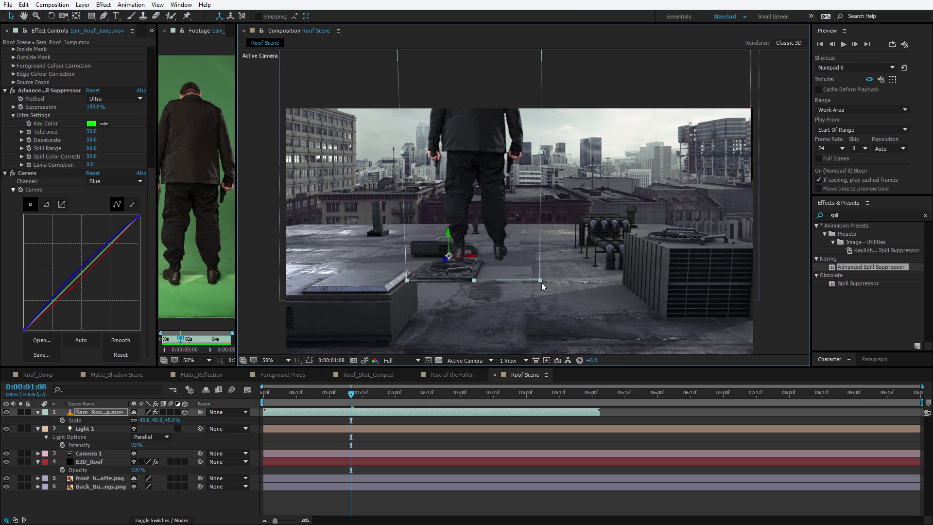
drag(541, 282, 493, 272)
key(c)
click(97, 421)
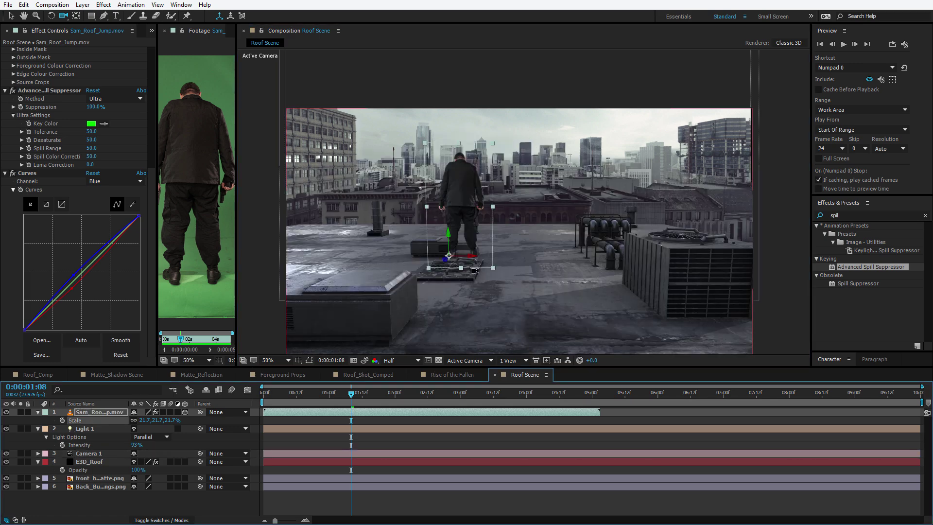
- Push Sam_Roof_Jump.mov back in depth to the far edge of the roof and enlarge the actor slightly
key(v)
drag(445, 262, 559, 171)
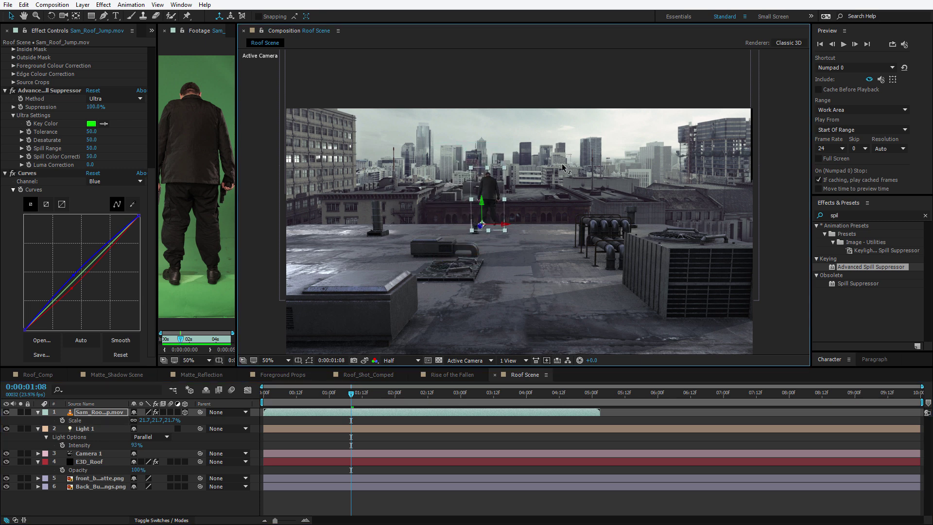
drag(493, 228, 561, 148)
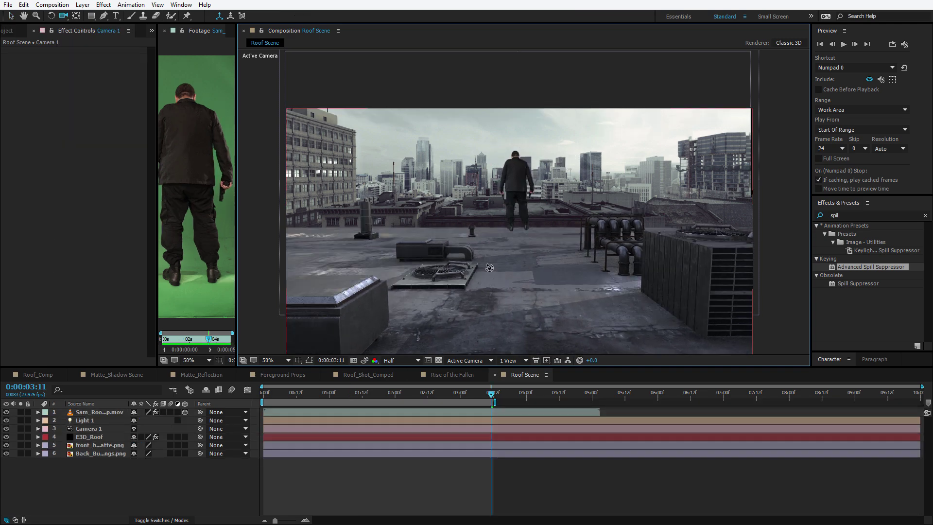
- Make front_building_matte.png and Back_Buildings.png 3D layers and turn off Accepts Lights for both
drag(535, 272, 490, 281)
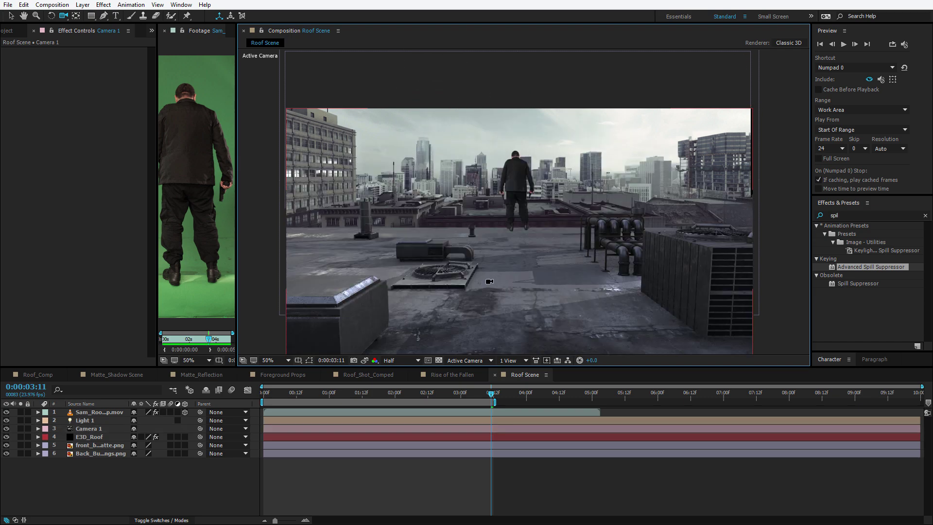
click(94, 445)
shift+click(111, 453)
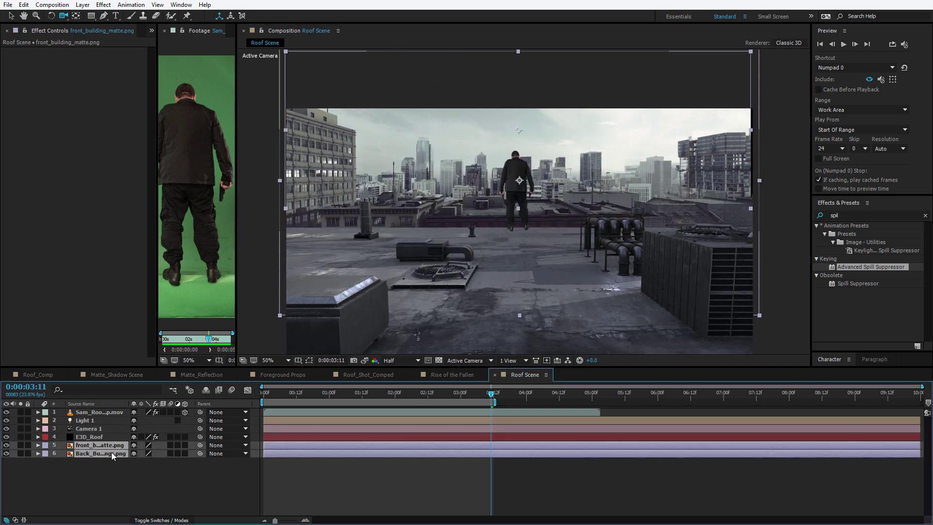
click(186, 445)
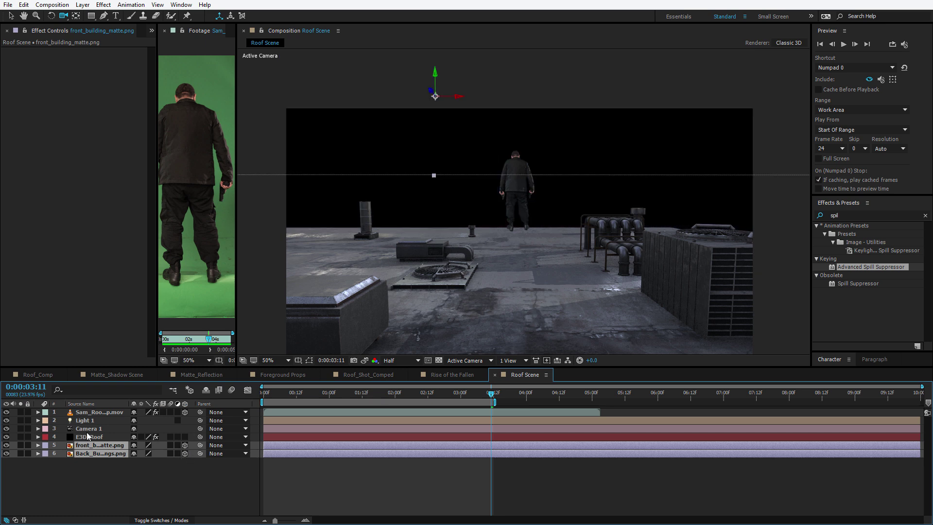
key(a)
key(a)
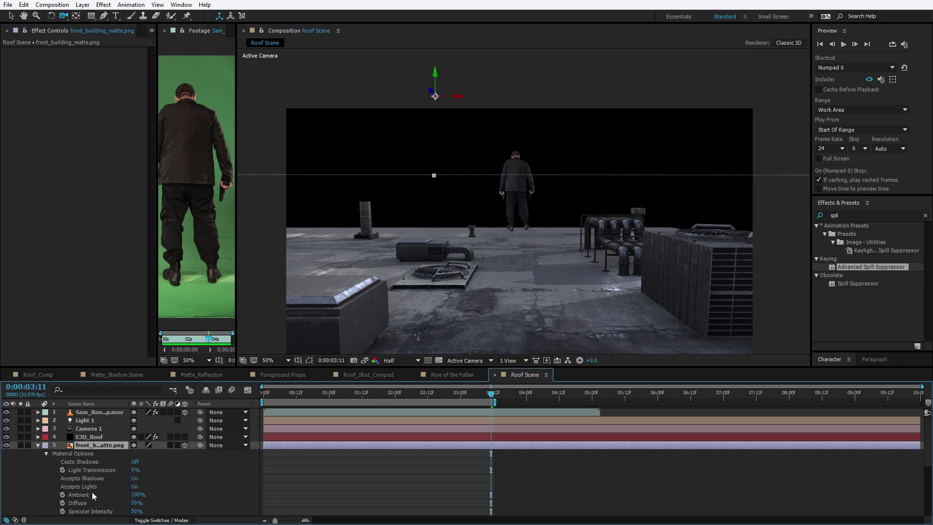
click(135, 486)
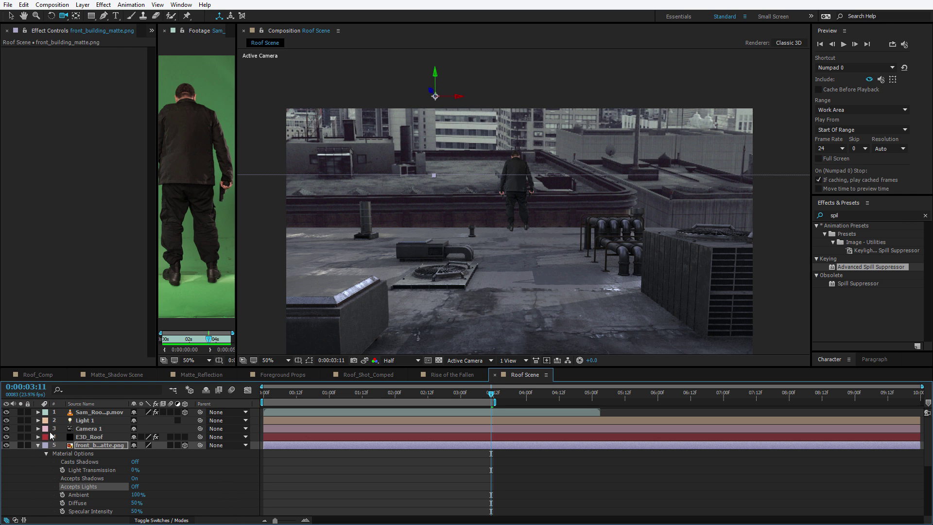
click(38, 445)
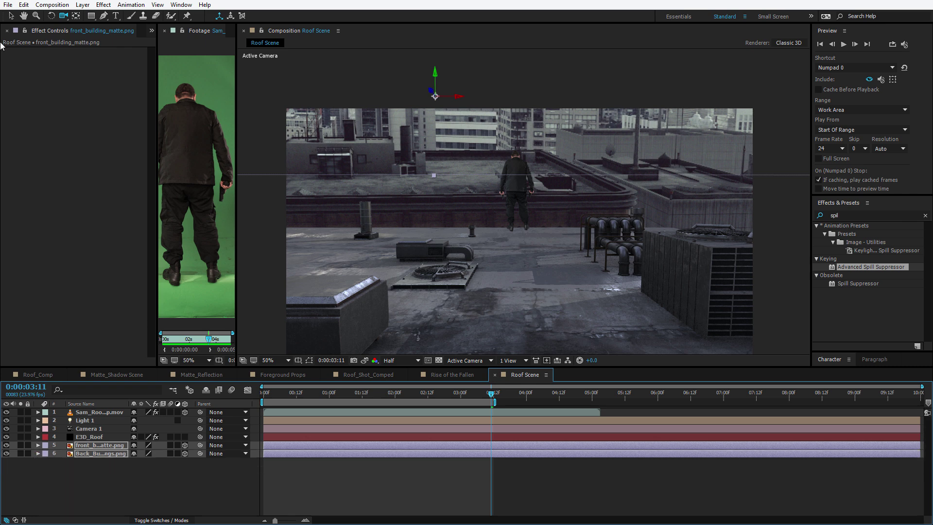
- Push both building matte layers back in depth behind the roof, placing Back_Buildings.png farthest away
click(13, 16)
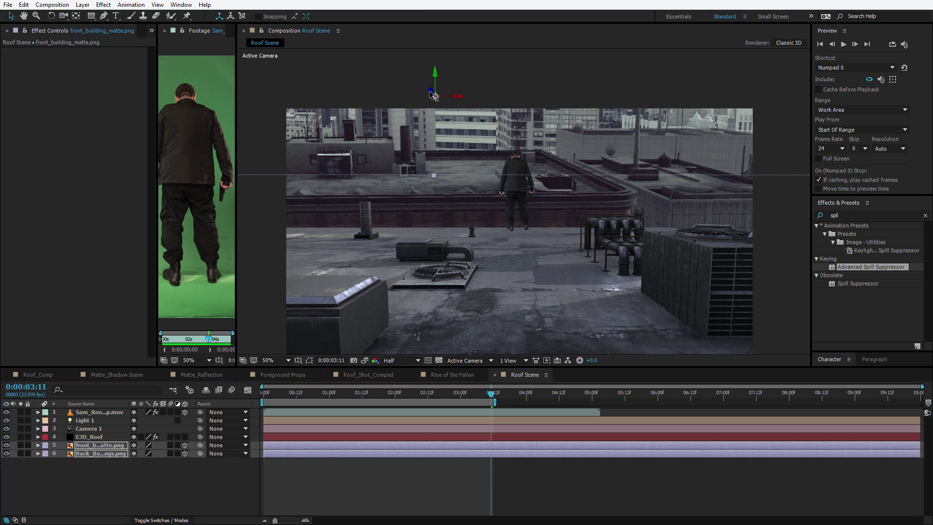
drag(431, 92, 476, 136)
click(108, 476)
click(99, 453)
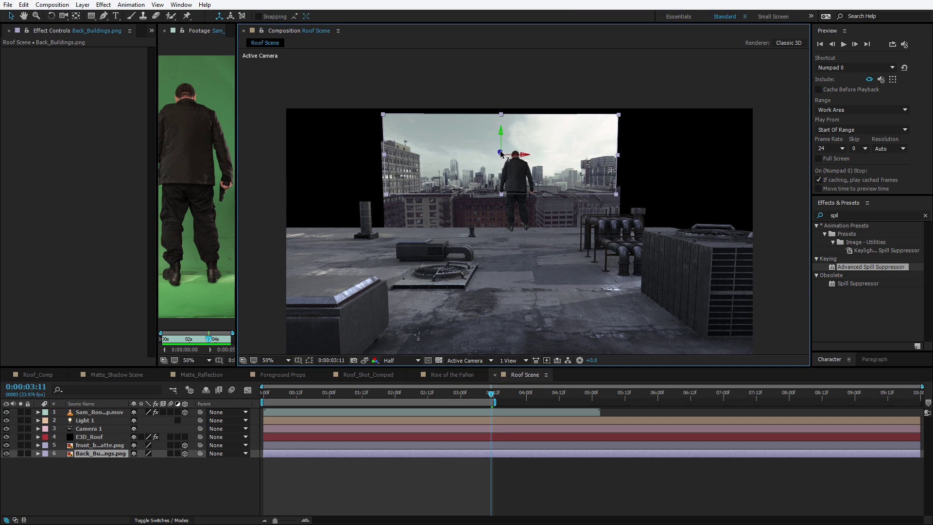
drag(501, 154, 604, 223)
key(c)
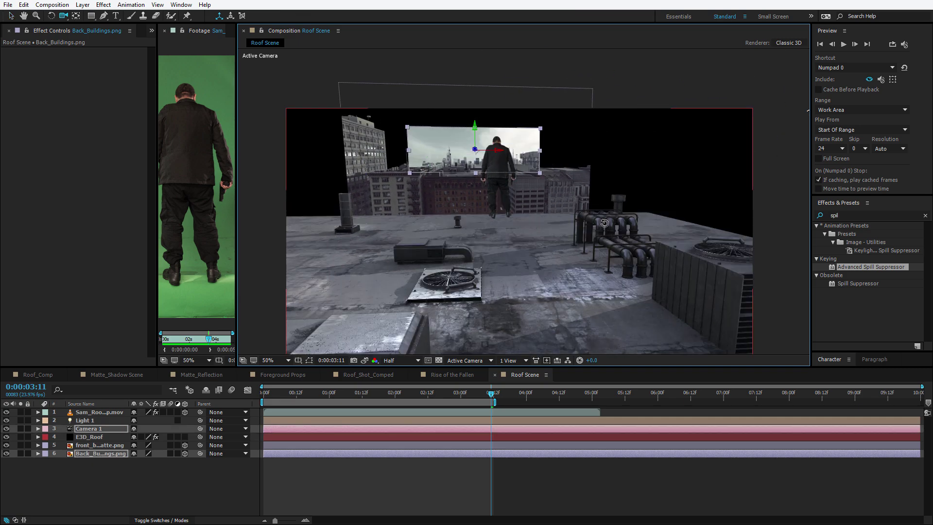
key(ctrl+z)
- Bring front_building_matte.png slightly forward and enlarge it to span the full frame width behind the roof
click(99, 445)
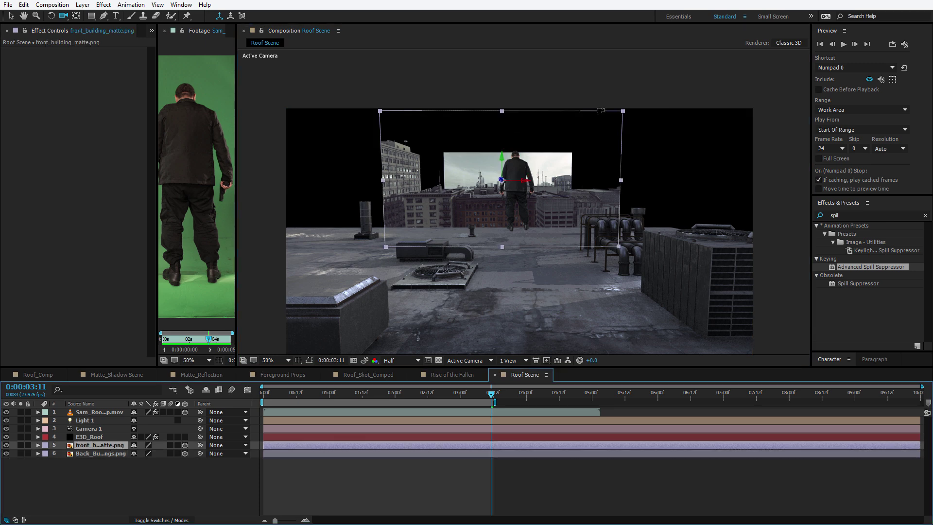
key(v)
drag(502, 179, 463, 191)
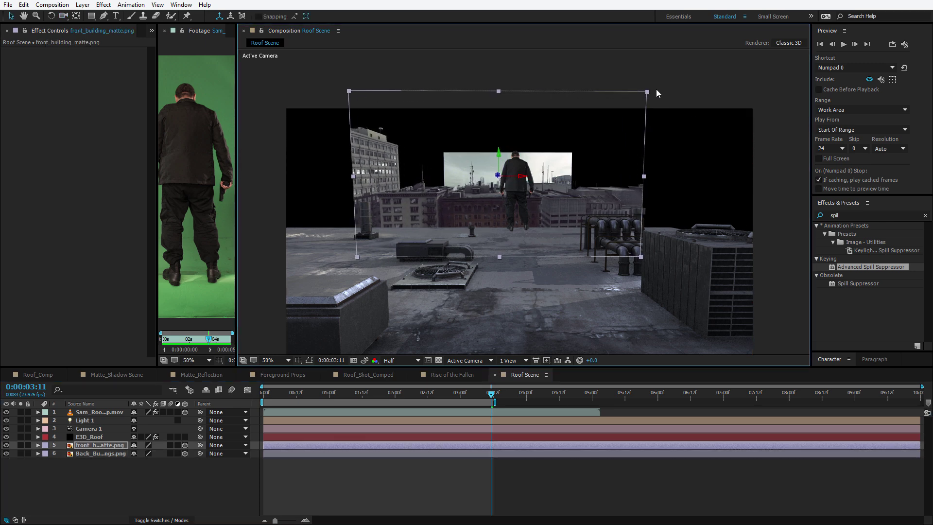
drag(648, 92, 882, 17)
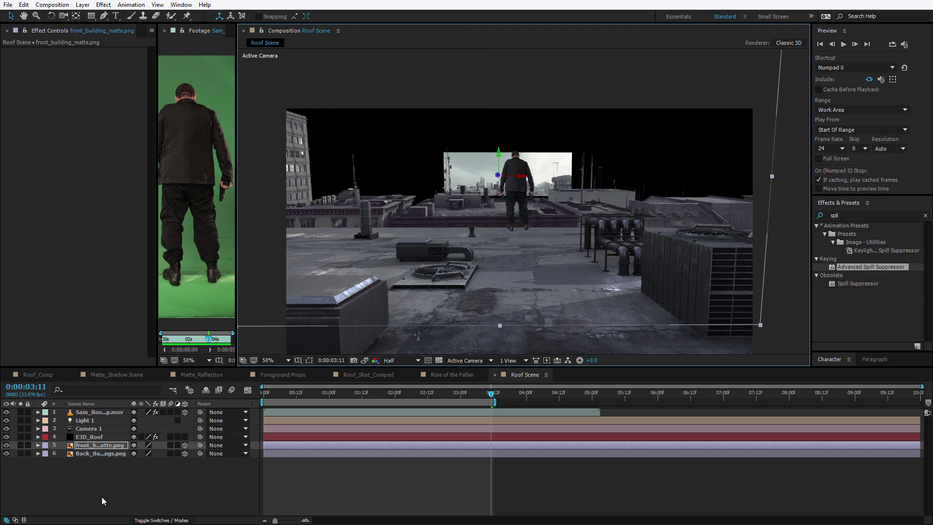
- Enlarge Back_Buildings.png to fill the frame and raise it so the skyline stands above the front buildings
click(115, 454)
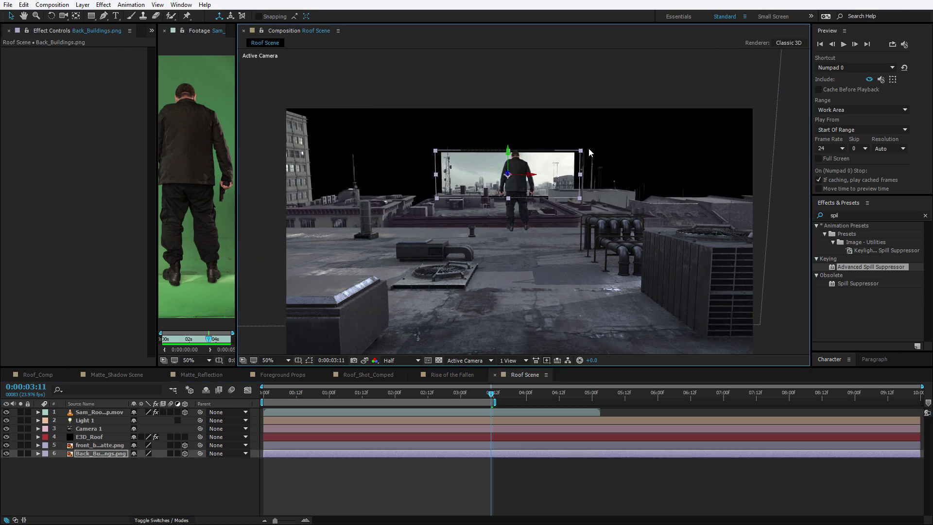
drag(589, 152, 780, 93)
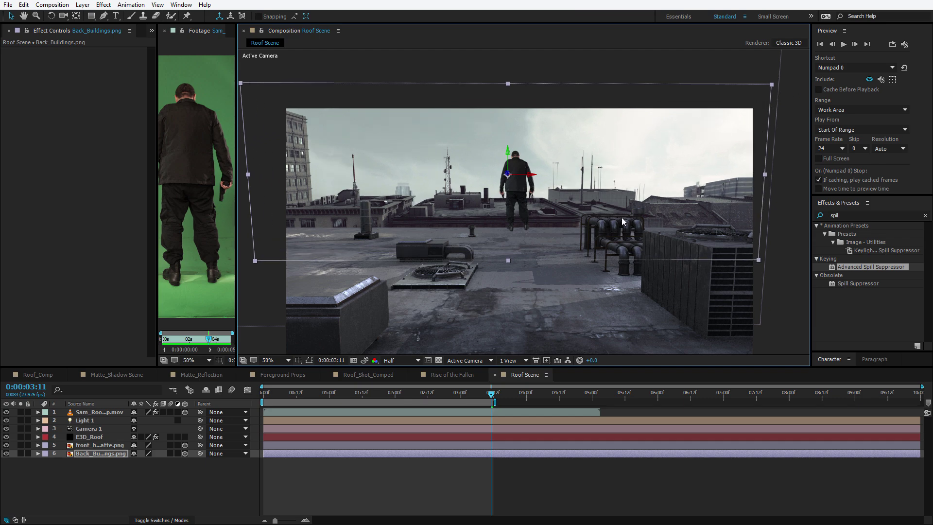
drag(622, 221, 538, 227)
key(c)
key(ctrl+z)
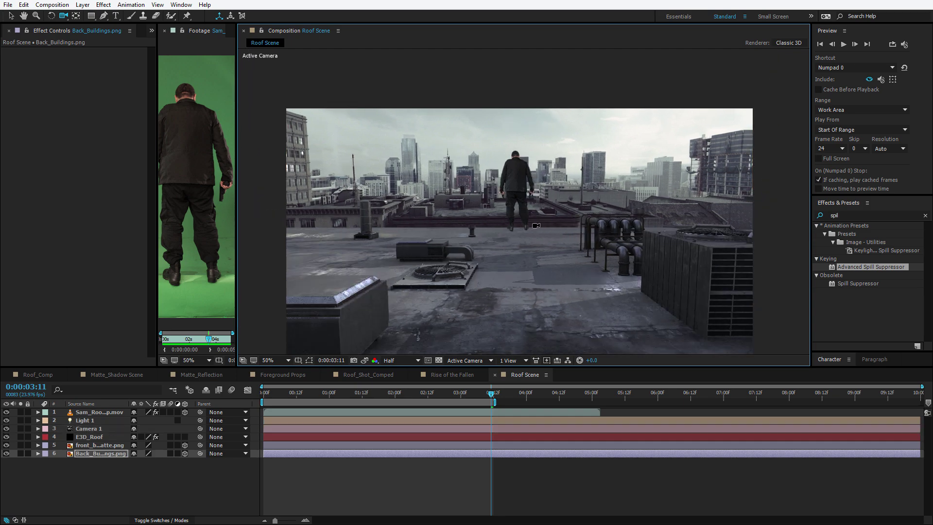
- Set front_building_matte.png's Z Rotation to 0.5° and orbit the camera to reframe the rooftop
click(113, 445)
key(s)
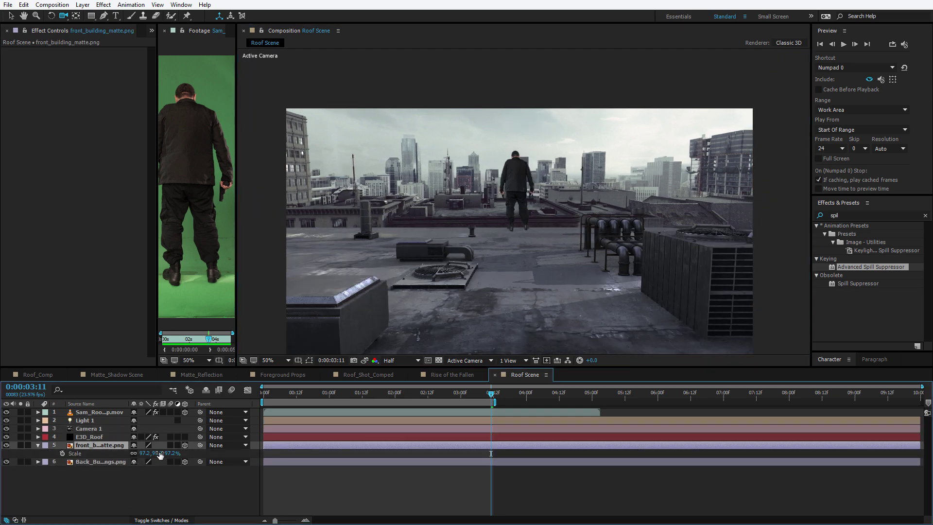
key(r)
drag(385, 271, 531, 260)
- Add a null object, make it a 3D layer, and parent Camera 1 to it
click(82, 4)
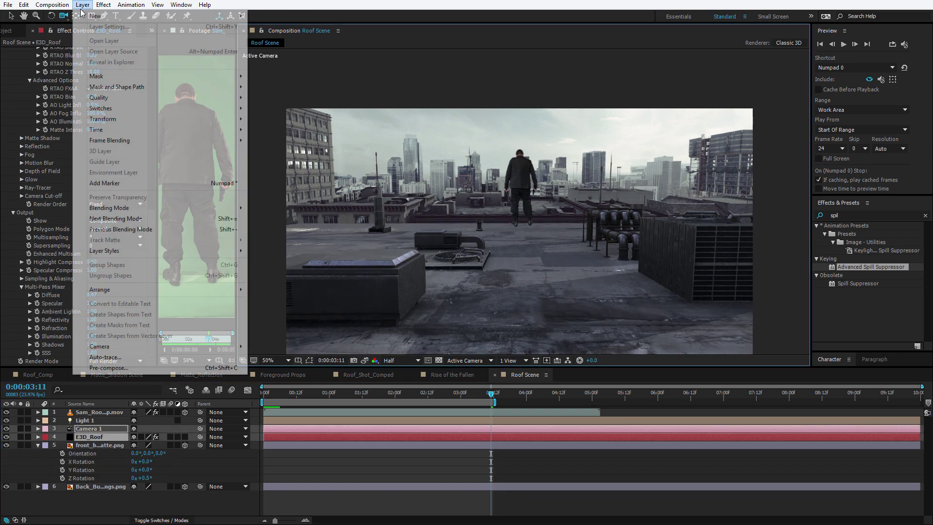
mouse_move(93, 14)
click(293, 59)
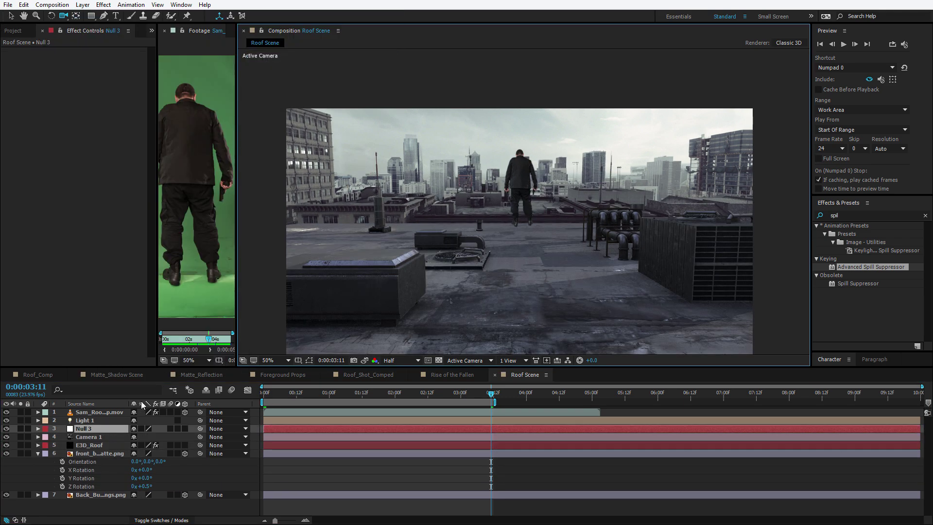
click(185, 429)
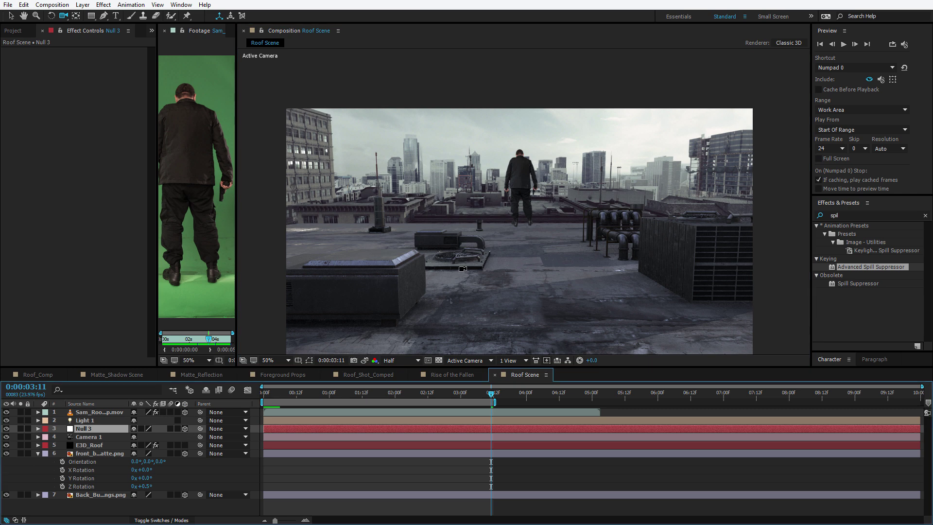
key(v)
click(79, 437)
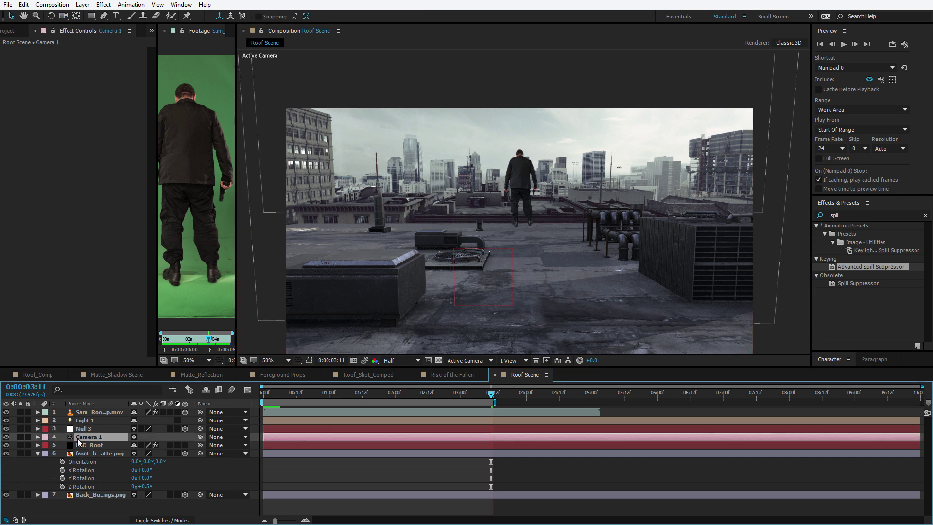
drag(199, 436, 87, 431)
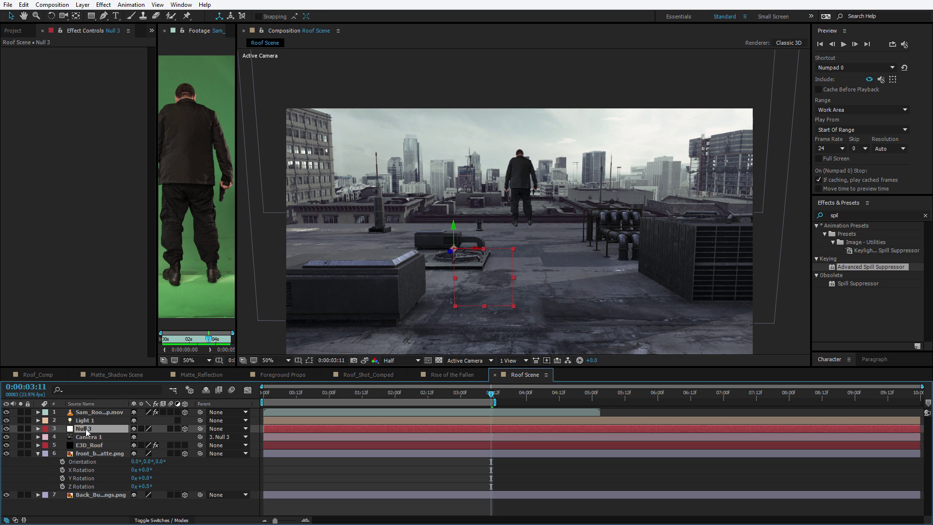
- Keyframe the null's Position from the composition start to 0:00:03:11 as a forward push in Z, and preview the move
key(p)
click(66, 437)
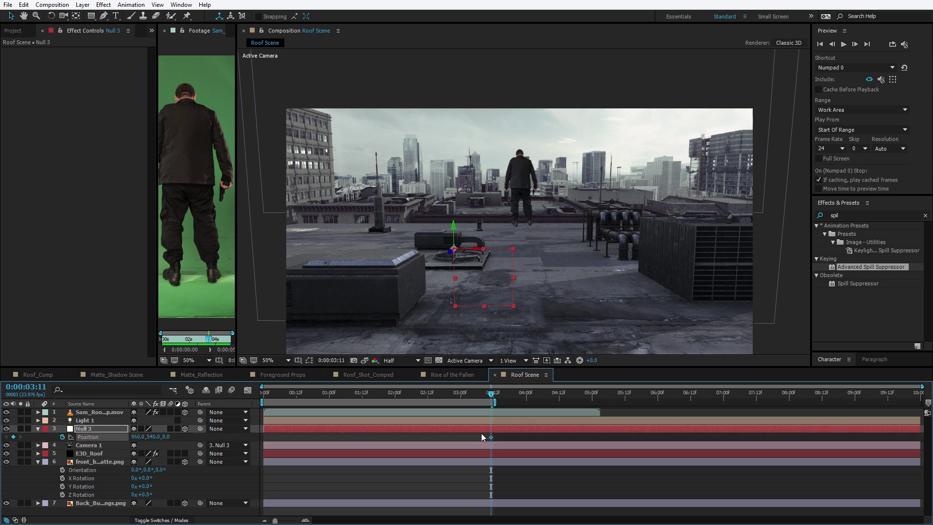
drag(275, 451, 214, 418)
drag(485, 396, 275, 394)
key(space)
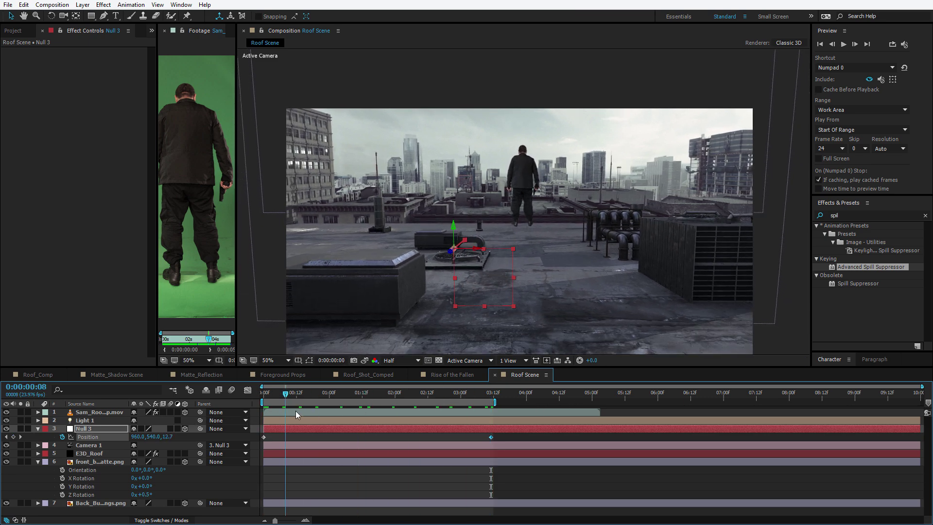
- Orbit the camera to a slightly higher, angled view of the roof at the composition start and preview the animation
key(c)
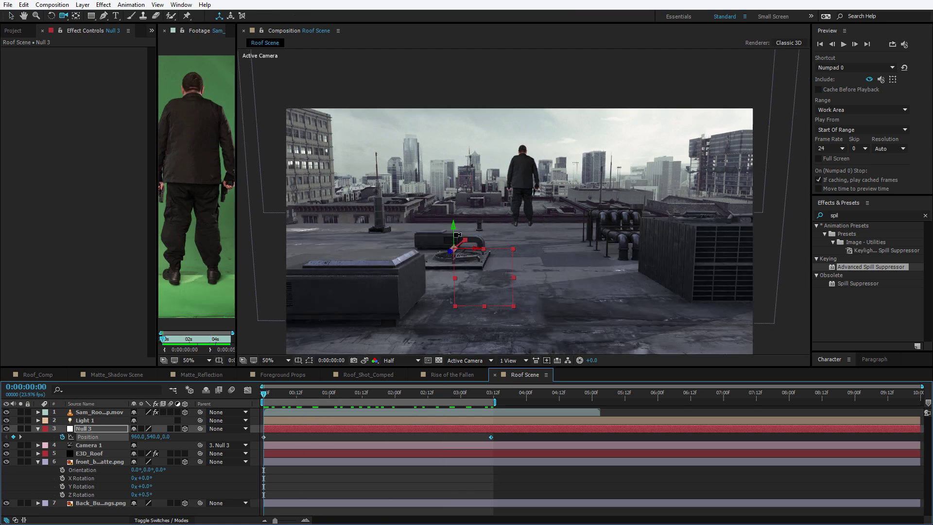
drag(543, 233, 562, 265)
key(space)
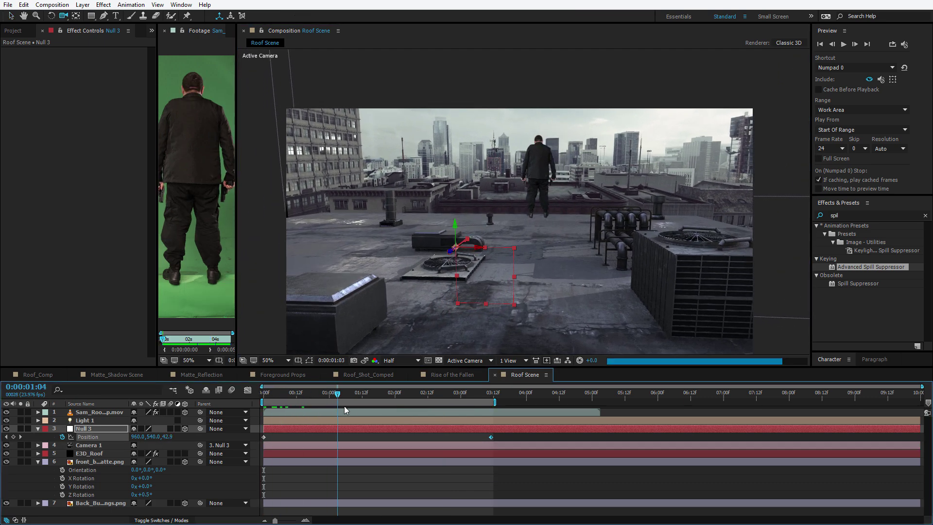
- Add Puffy_Smoke_01.mov to the Roof Scene composition beneath the actor footage and make it a 3D layer
key(space)
key(v)
key(ctrl+0)
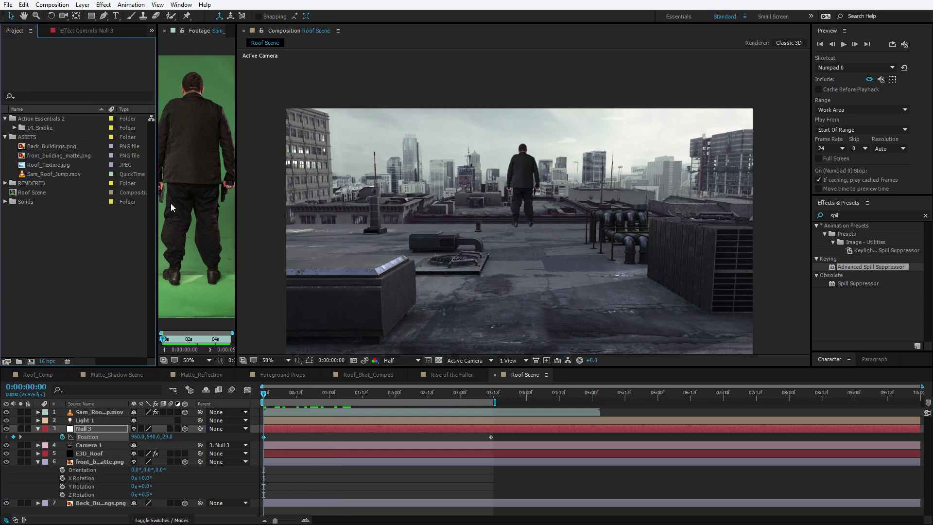
click(14, 127)
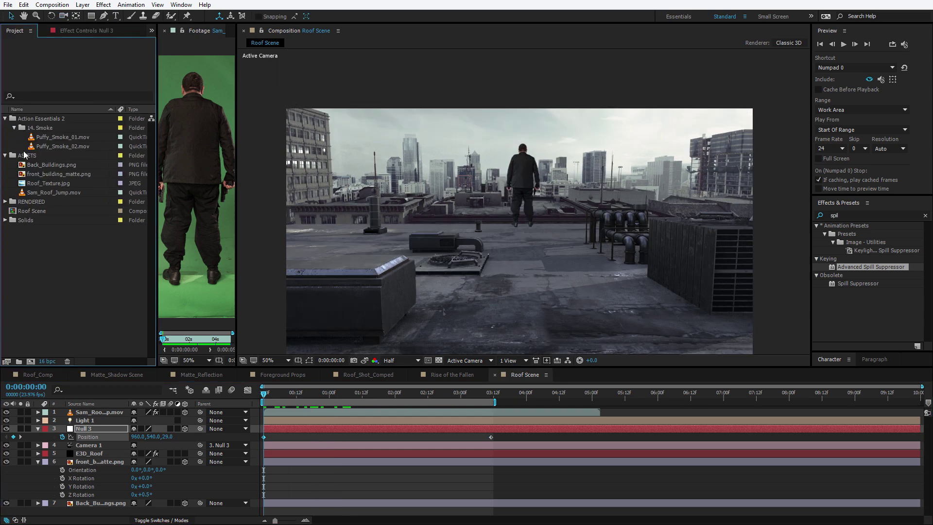
click(51, 140)
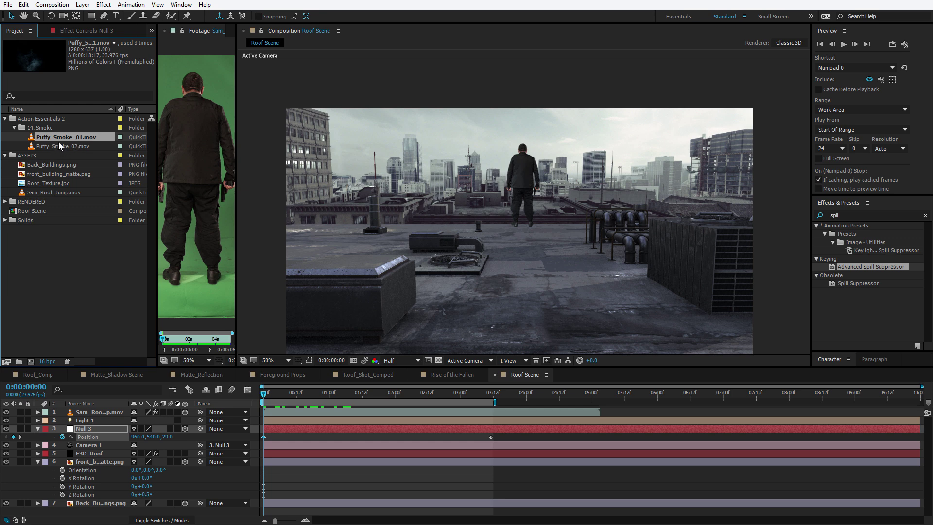
drag(58, 140, 83, 417)
drag(88, 415, 90, 416)
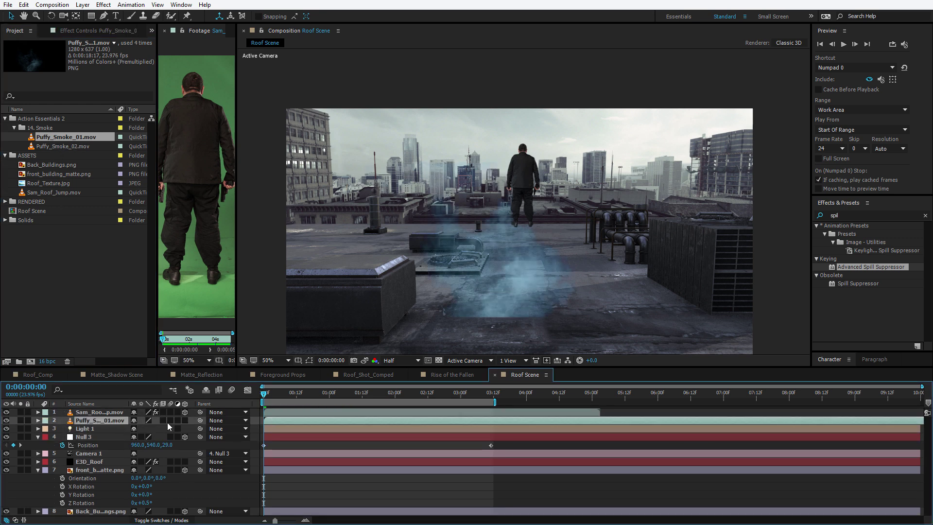
click(186, 420)
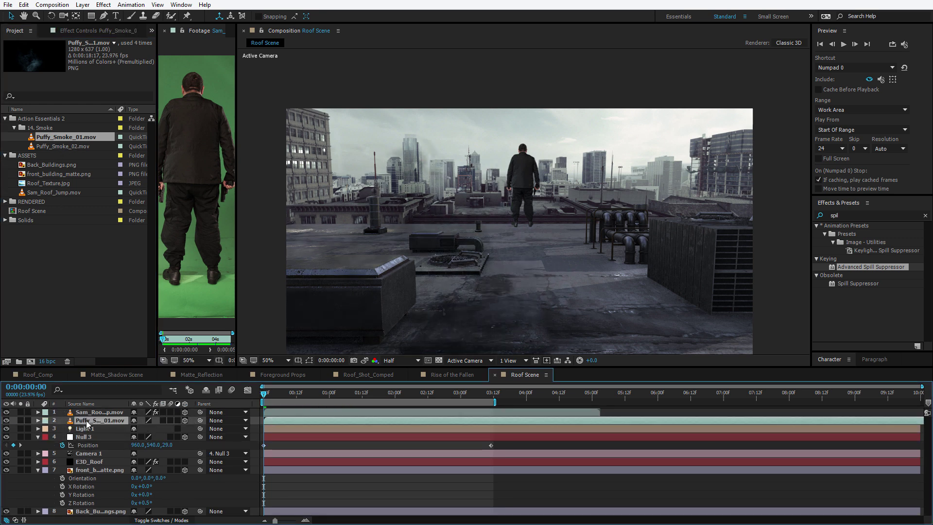
- Stop the smoke layer from accepting lights and apply a Tint effect to remove most of its blue colour
key(a)
key(a)
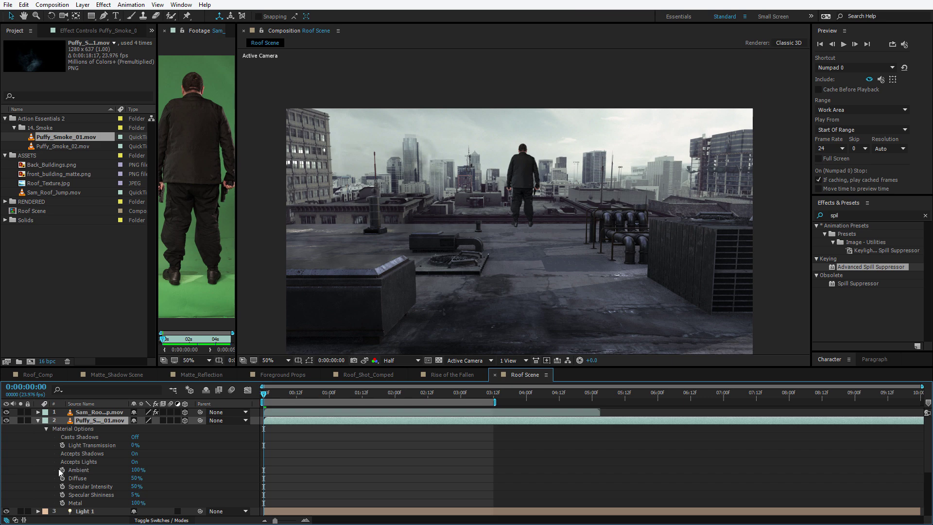
click(135, 461)
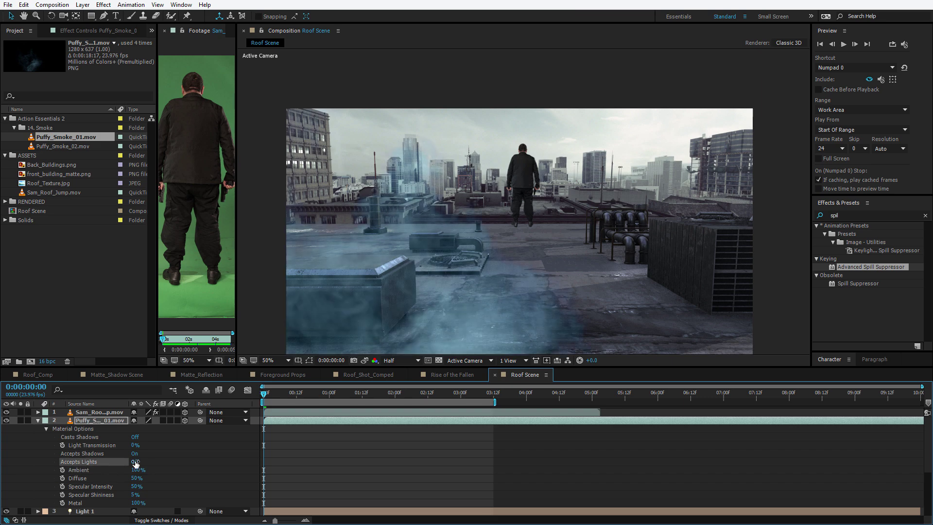
click(103, 4)
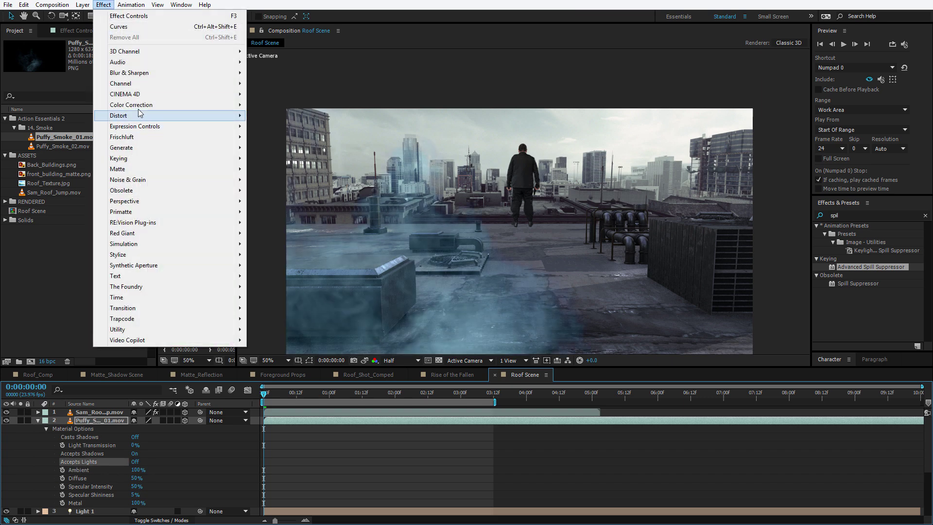
mouse_move(141, 105)
click(267, 426)
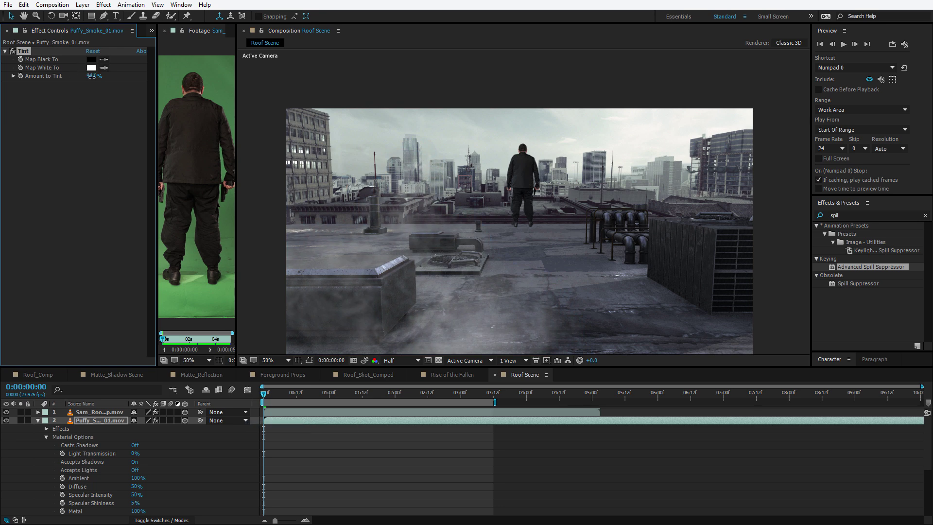
- Scale the smoke layer to 38% and align its anchor point with the bottom centre of the layer frame
click(103, 418)
key(s)
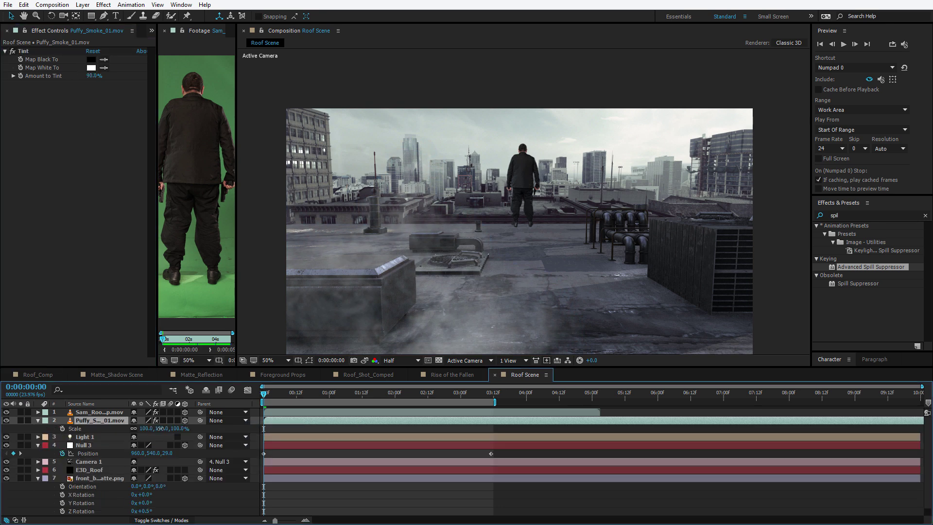
drag(160, 428, 130, 428)
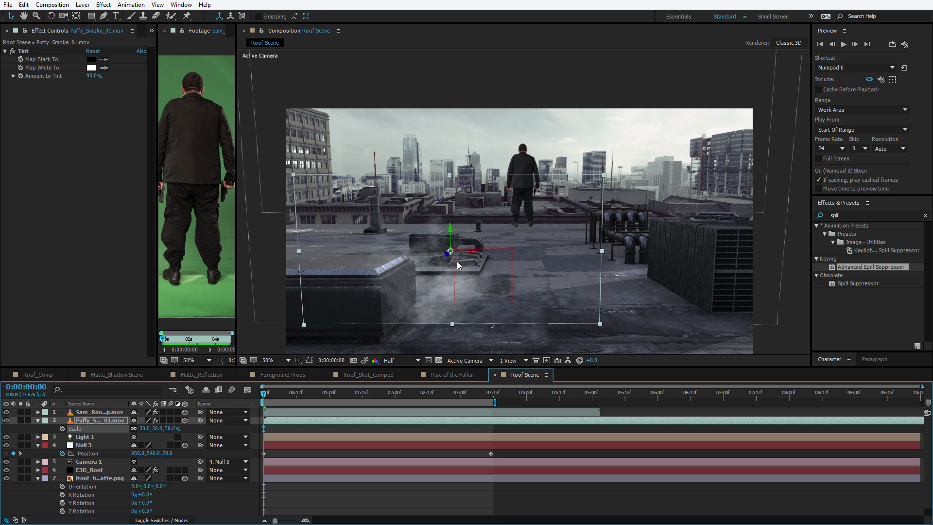
click(77, 17)
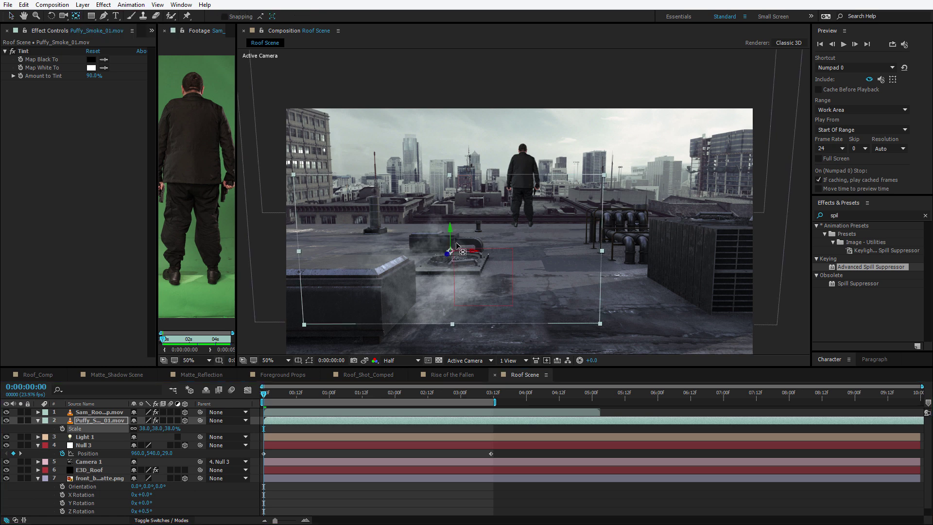
drag(450, 251, 449, 182)
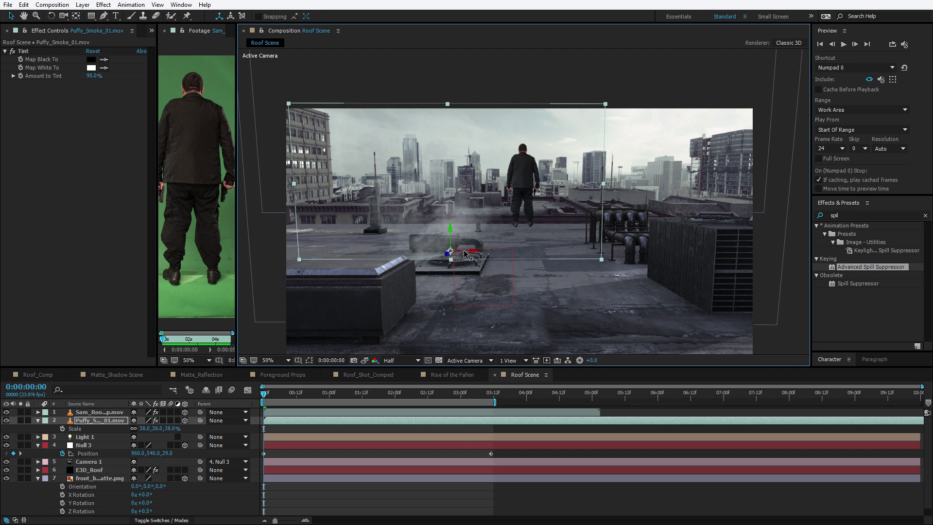
drag(464, 252, 495, 253)
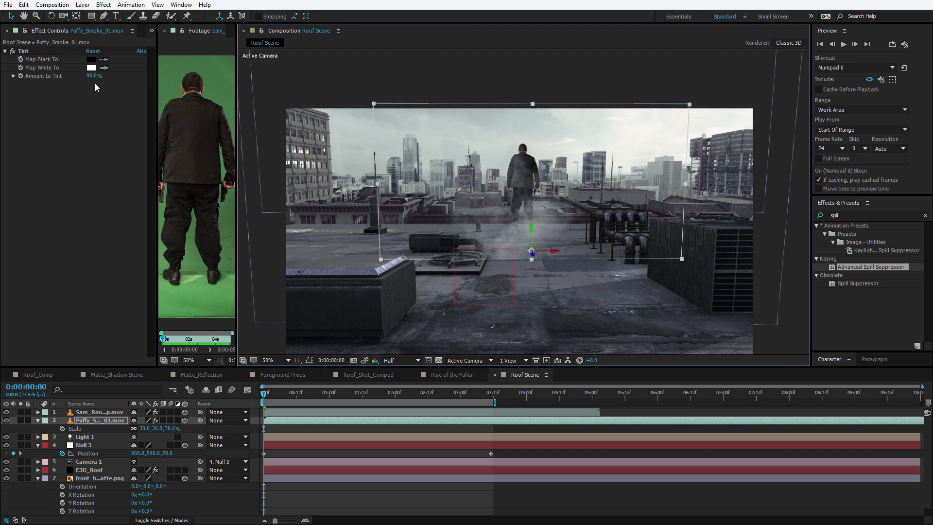
- Draw a rectangular mask just inside the smoke layer's edges and feather it by 68 pixels
click(92, 17)
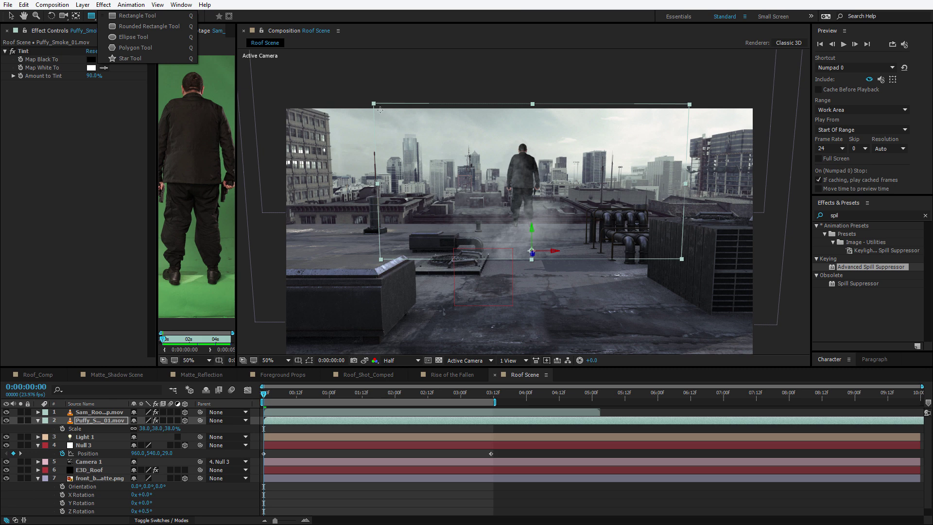
drag(385, 113, 656, 254)
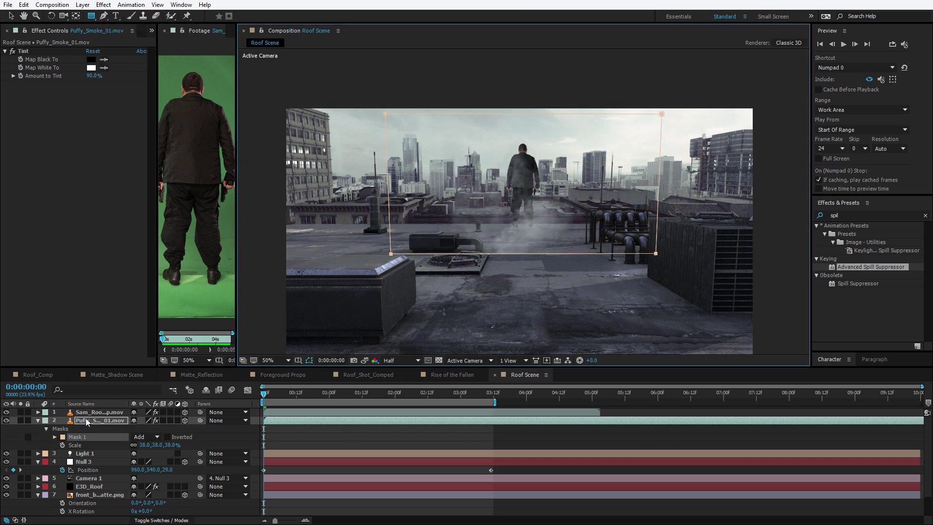
key(f)
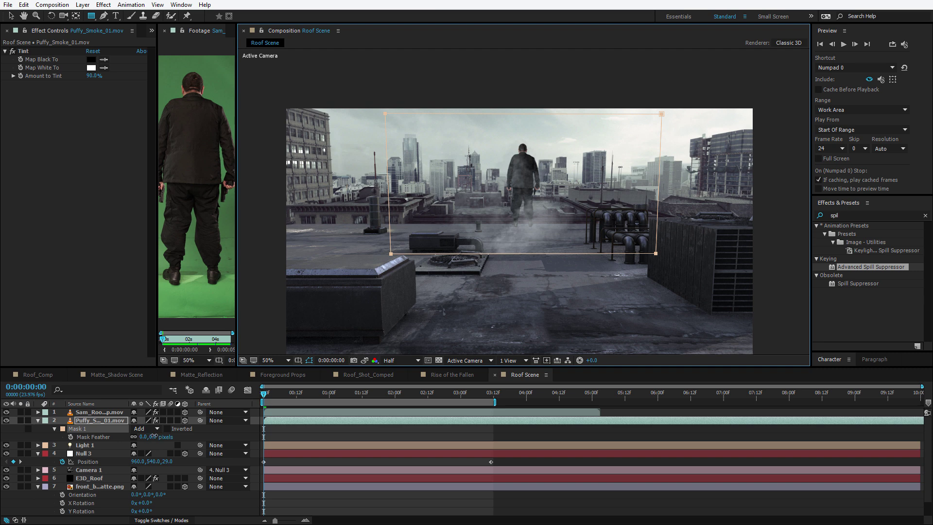
drag(153, 435, 186, 434)
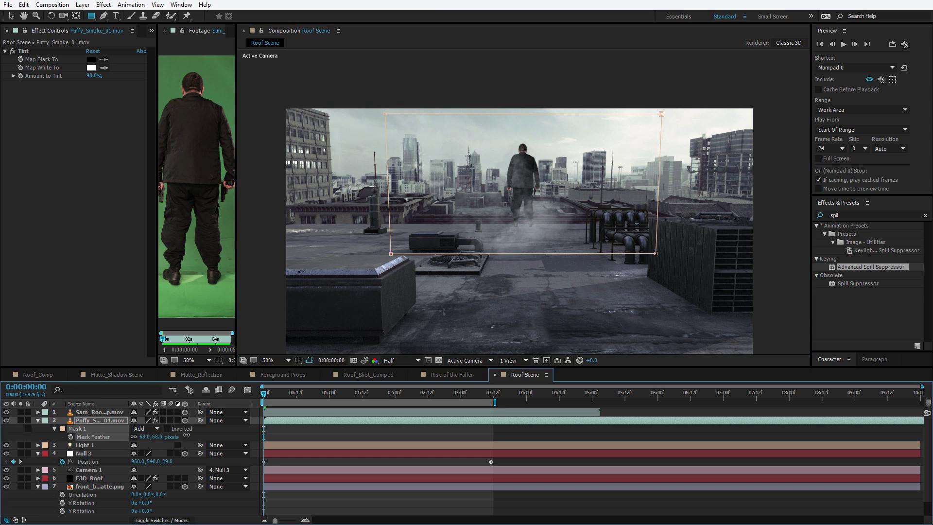
- Place the smoke over the rooftop fan unit and set its opacity to 62%
click(536, 257)
mouse_move(530, 253)
mouse_down()
mouse_move(537, 280)
mouse_move(527, 257)
mouse_move(590, 239)
mouse_move(486, 238)
mouse_move(527, 243)
mouse_up()
key(t)
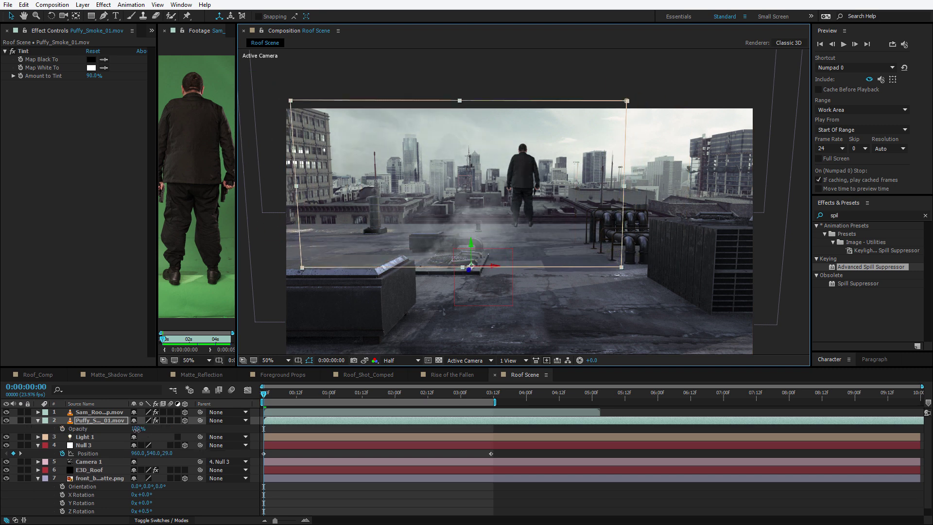
drag(138, 429, 119, 429)
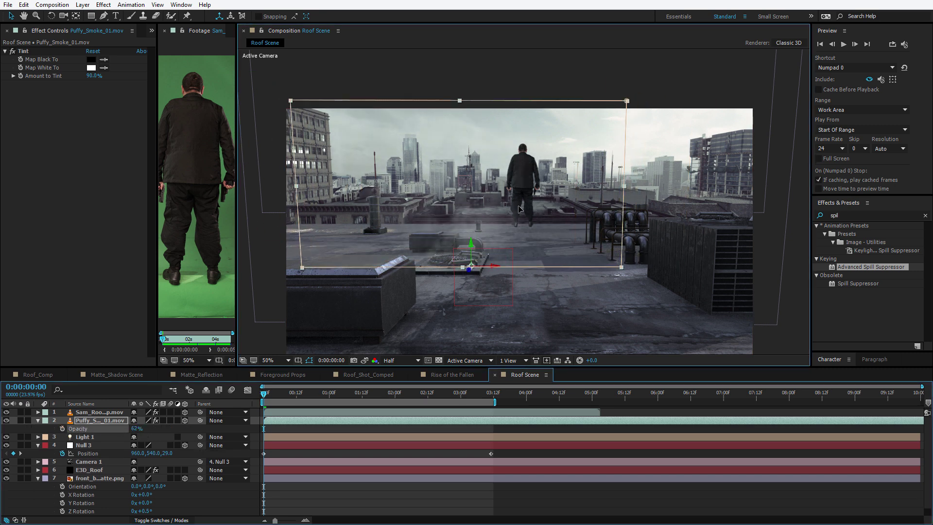
- Duplicate the smoke, bring the copy close to the camera over the large AC unit, and shift it earlier in time
click(294, 418)
key(ctrl+d)
drag(467, 269, 818, 282)
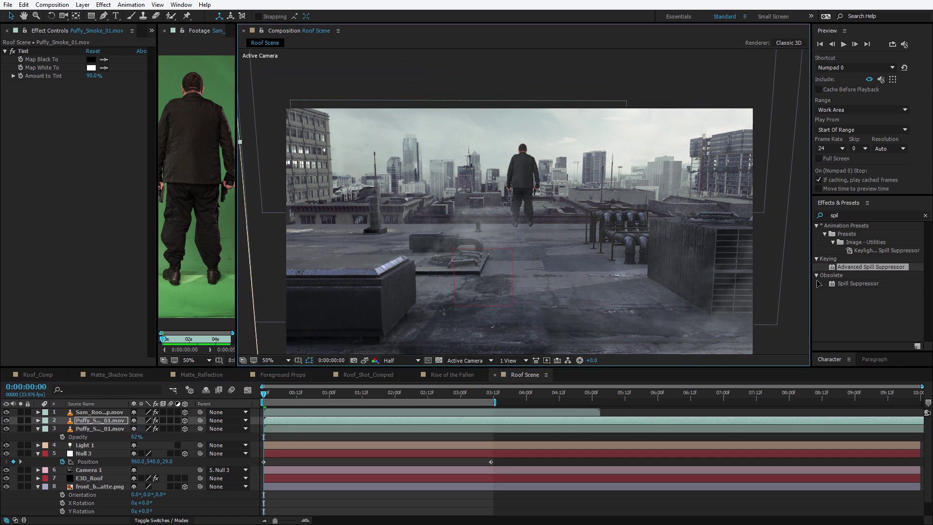
key(comma)
key(comma)
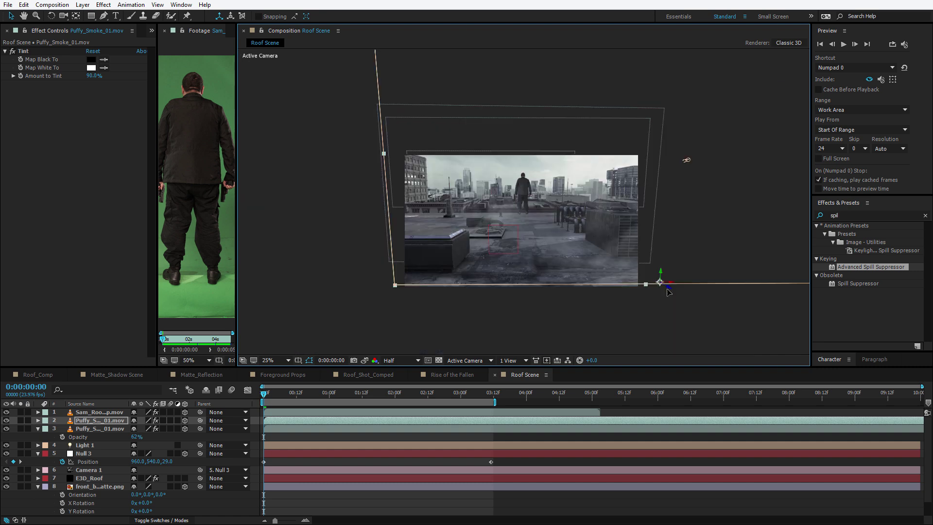
drag(667, 287, 656, 264)
drag(594, 420, 517, 421)
key(period)
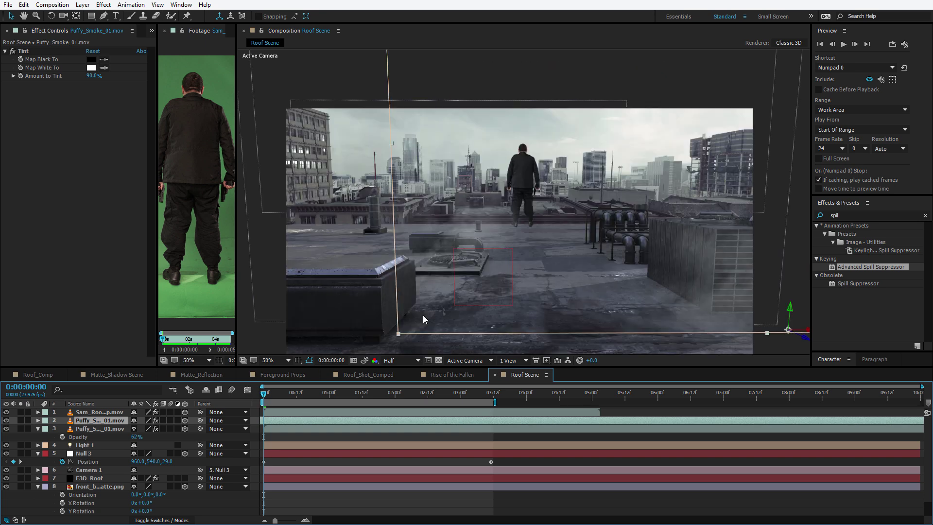
mouse_move(281, 401)
mouse_down()
mouse_move(369, 400)
mouse_move(264, 399)
mouse_up()
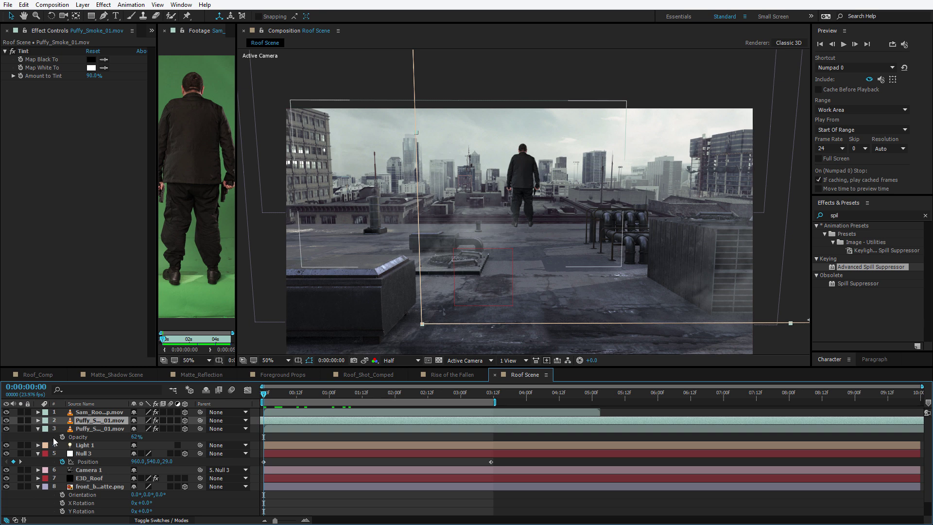
- Duplicate the fan smoke, push the copy back behind the far roof edge, and reorder its layer below E3D_Roof
click(471, 268)
key(ctrl+d)
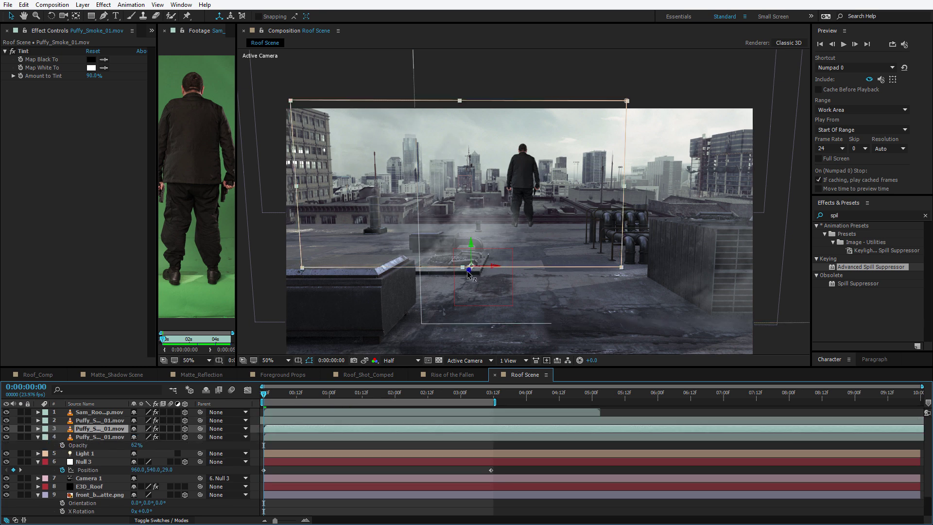
drag(468, 274, 598, 156)
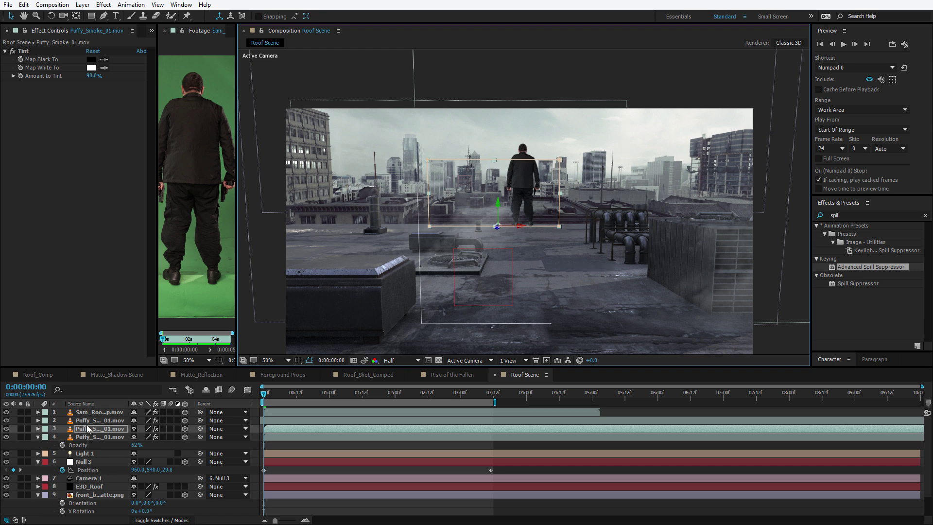
drag(89, 433, 79, 492)
drag(549, 184, 445, 191)
- Scale the background smoke to 55.2%, adjust its position, and preview the animation
key(s)
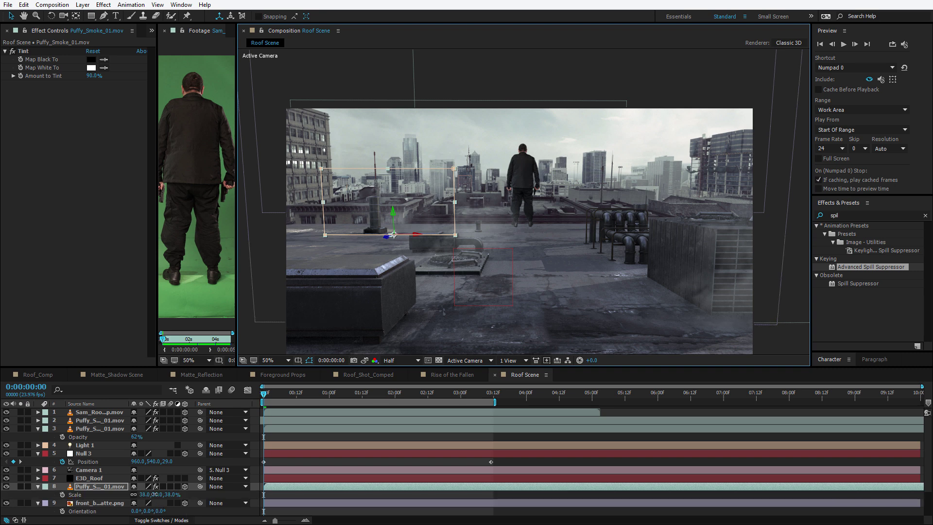
drag(155, 494, 175, 490)
drag(452, 206, 438, 208)
key(space)
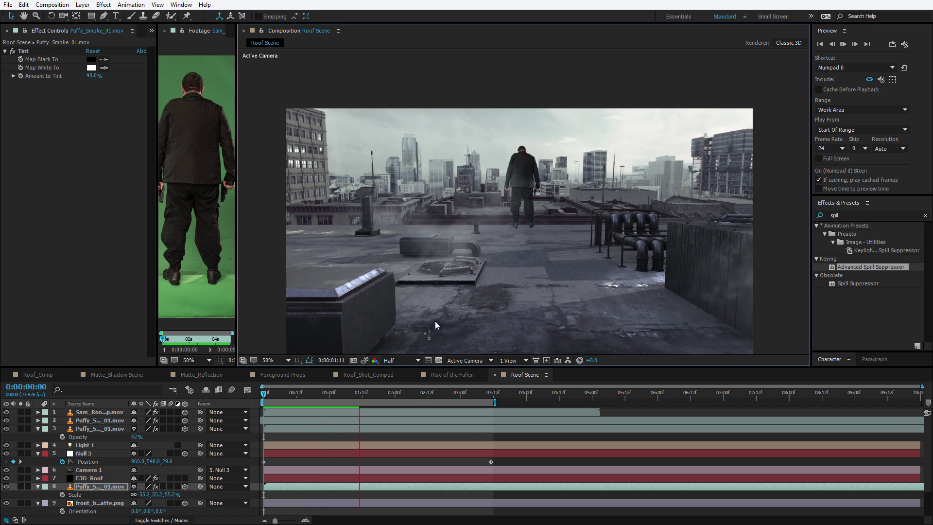
key(space)
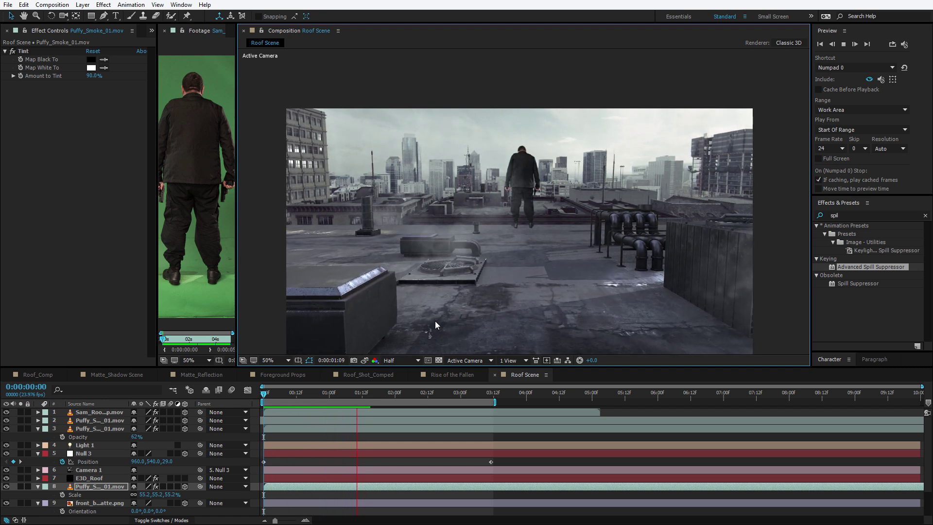
key(space)
- Duplicate the near-camera smoke and place the copy on the opposite side of the foreground, over the low air duct
key(comma)
click(740, 209)
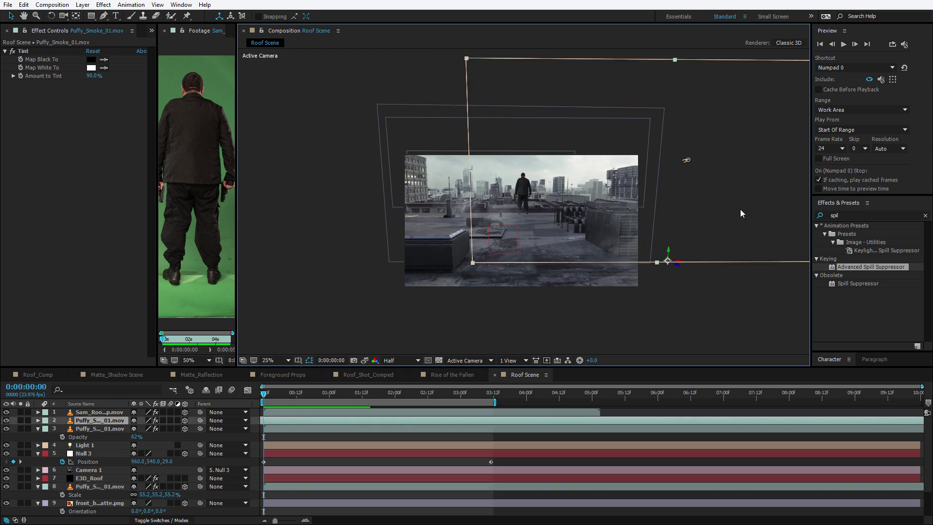
key(ctrl+d)
drag(724, 230, 469, 284)
click(632, 420)
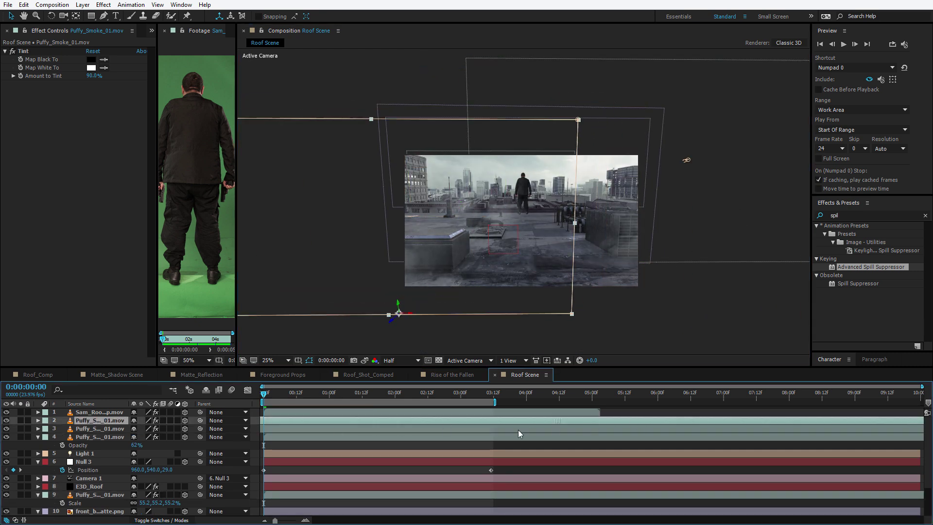
- Enlarge the new foreground smoke, lower its opacity to 21%, and preview the animation
key(s)
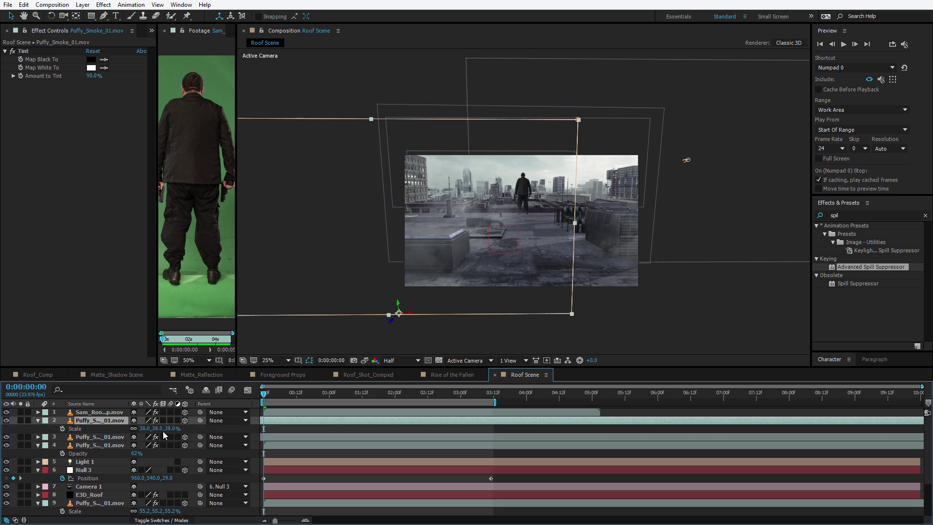
drag(160, 428, 466, 271)
key(t)
drag(135, 428, 53, 444)
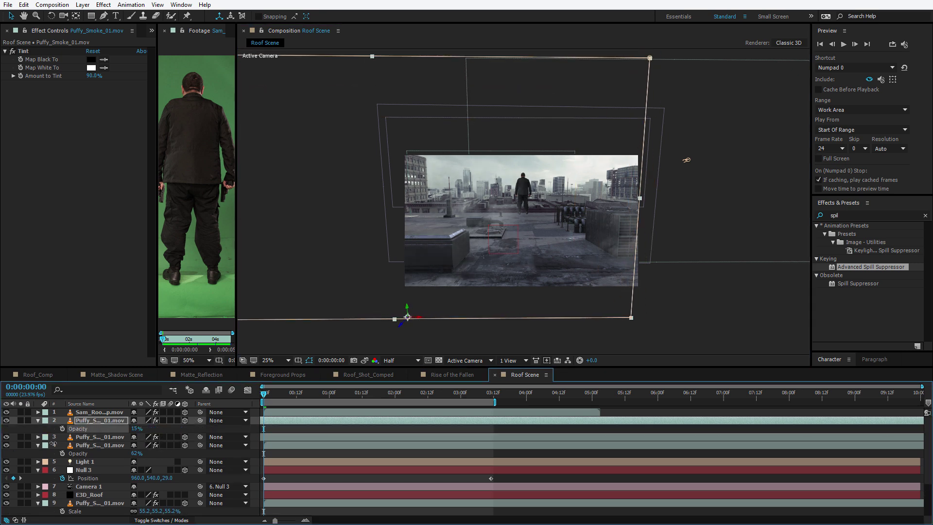
key(period)
key(period)
key(space)
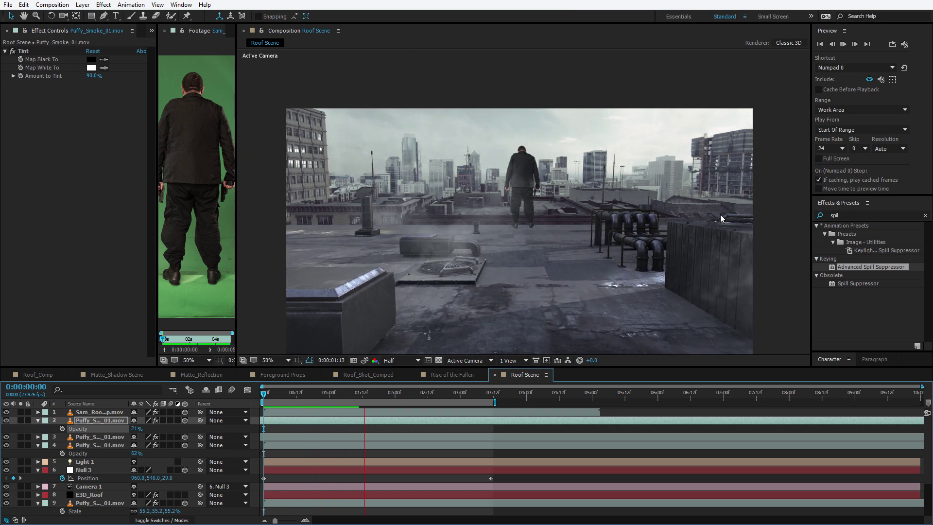
key(KP_8)
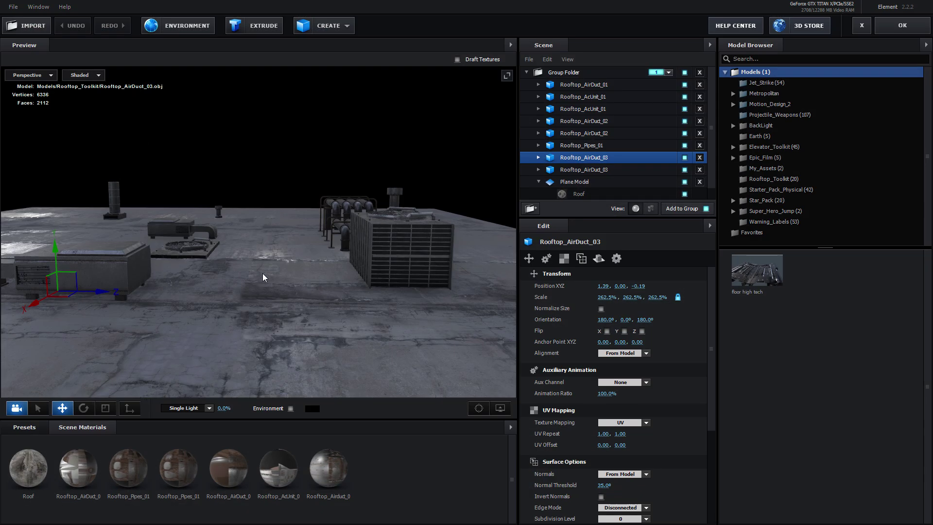
- Set the Roof material's glossiness texture input levels to 0.46 for the midtones and 0.72 for the whites
drag(262, 277, 435, 206)
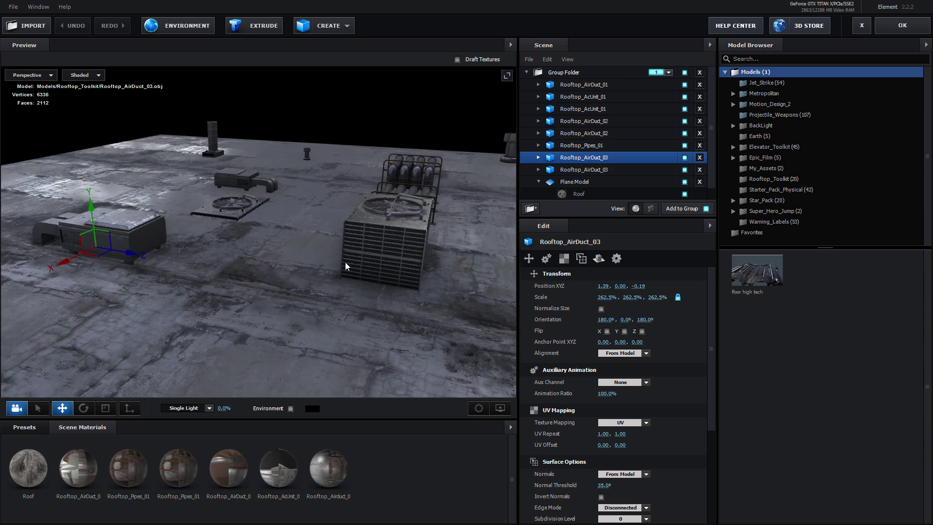
click(274, 249)
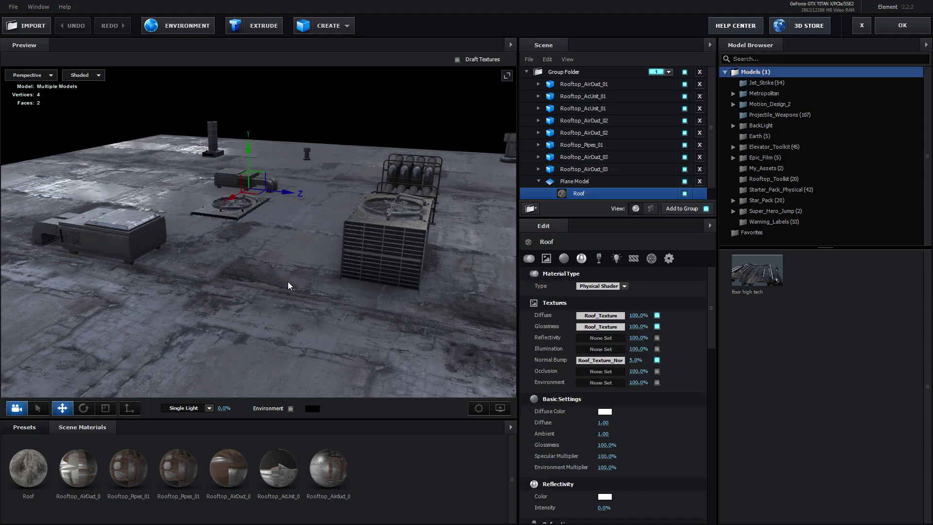
scroll(575, 190, down, 1)
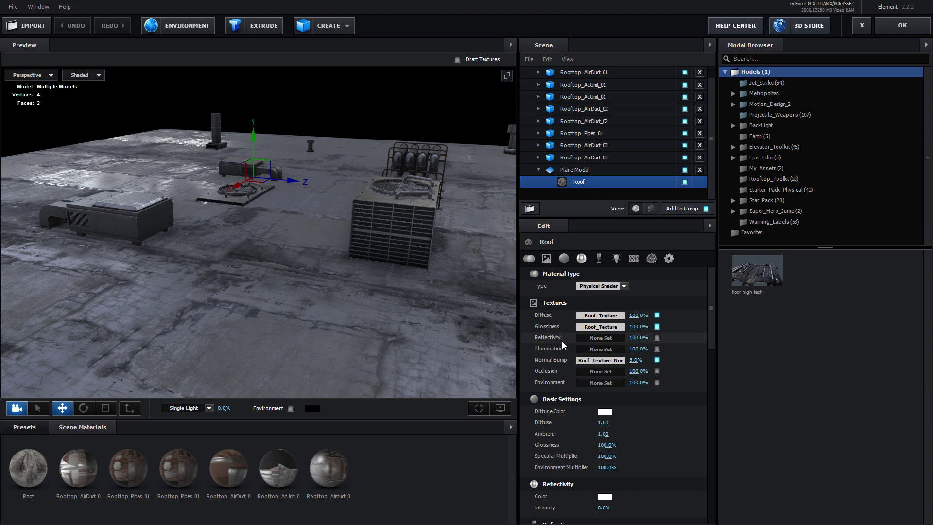
click(598, 327)
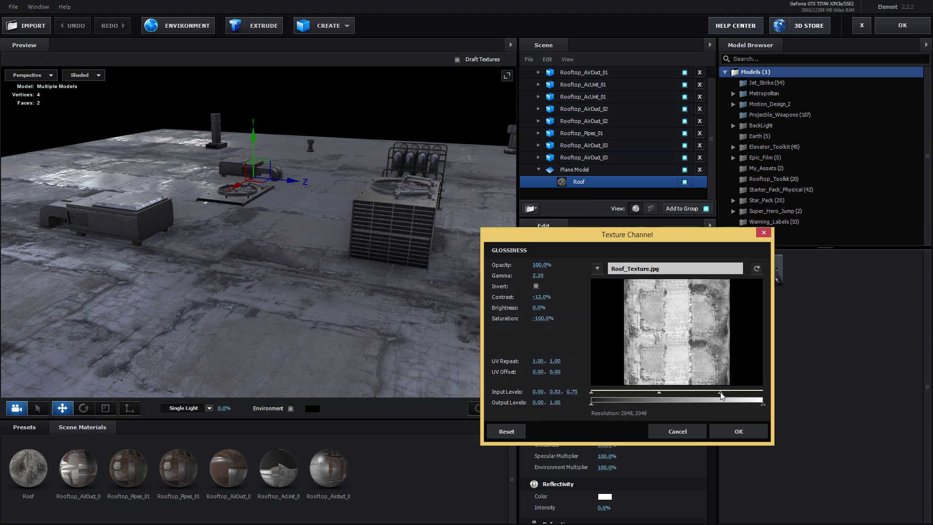
drag(659, 392, 655, 394)
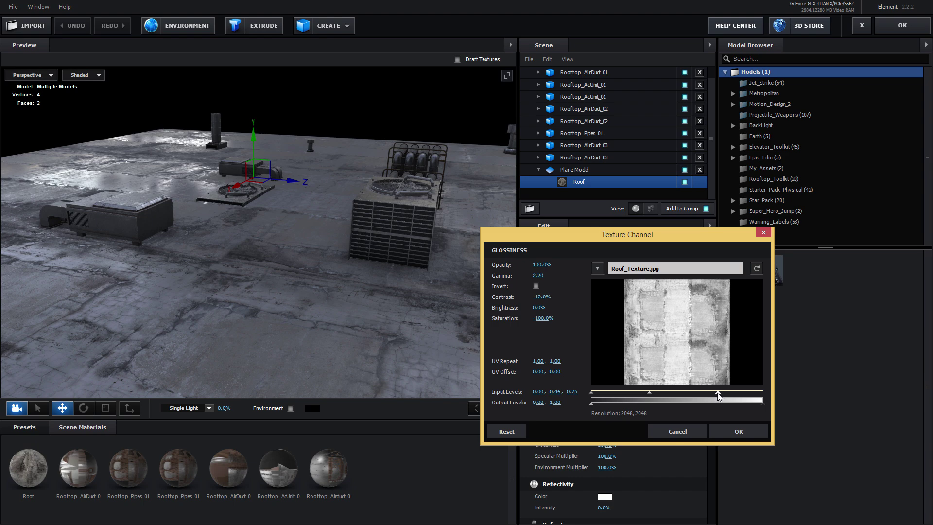
drag(718, 395, 714, 392)
click(737, 431)
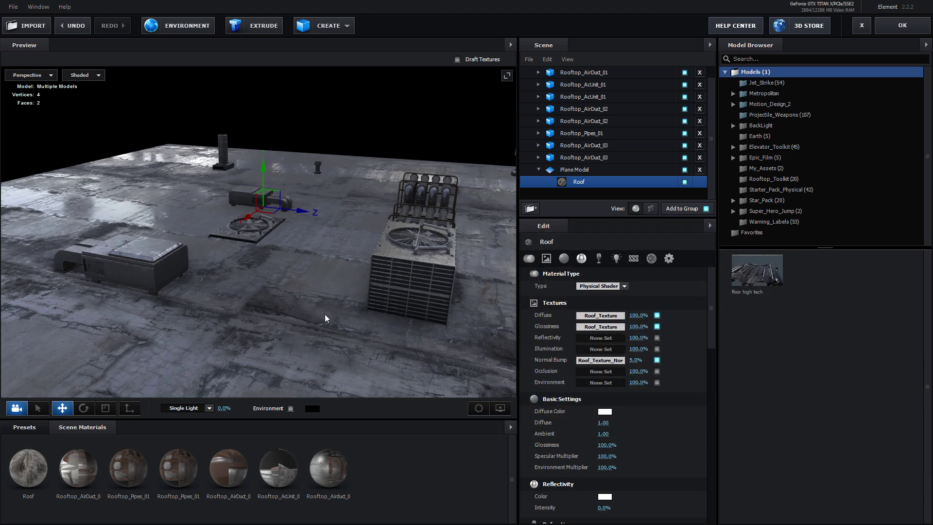
- Raise the smaller sunken AC unit out of the roof surface to a Y position of about -0.16
drag(325, 314, 191, 290)
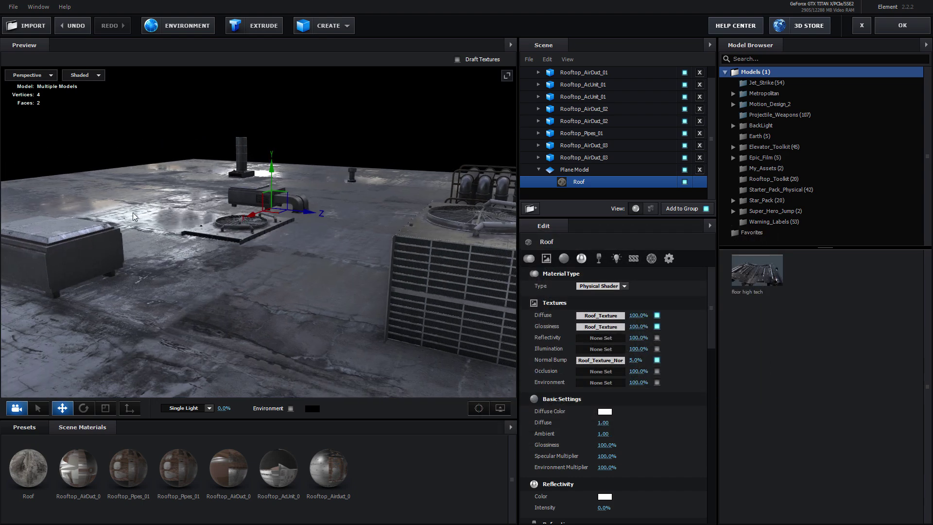
drag(132, 212, 230, 270)
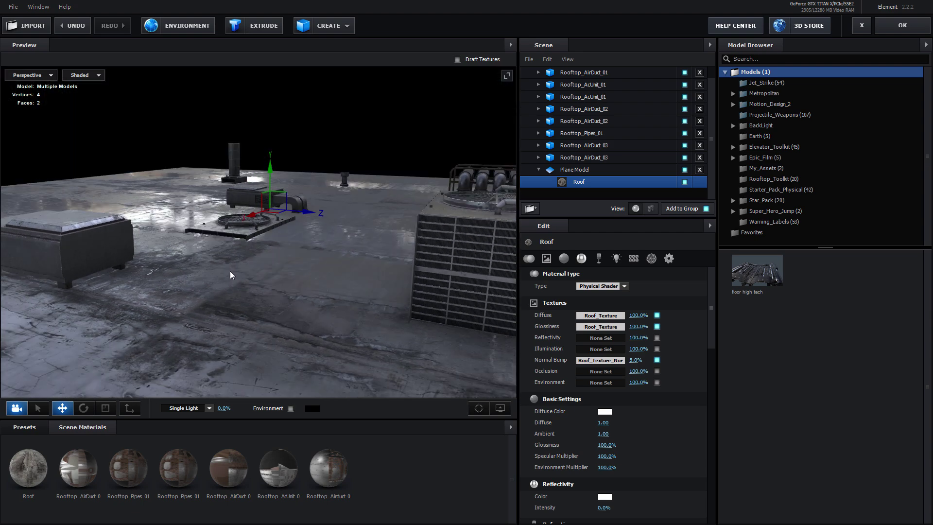
click(260, 192)
drag(245, 237, 244, 229)
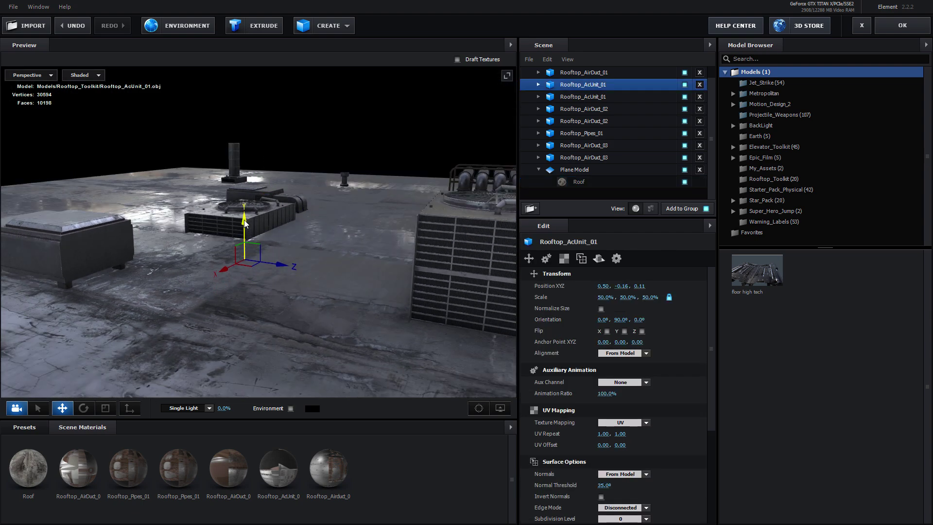
- Set the roof plane model's reflect mode to Mirror Surface
drag(253, 291, 312, 269)
click(312, 268)
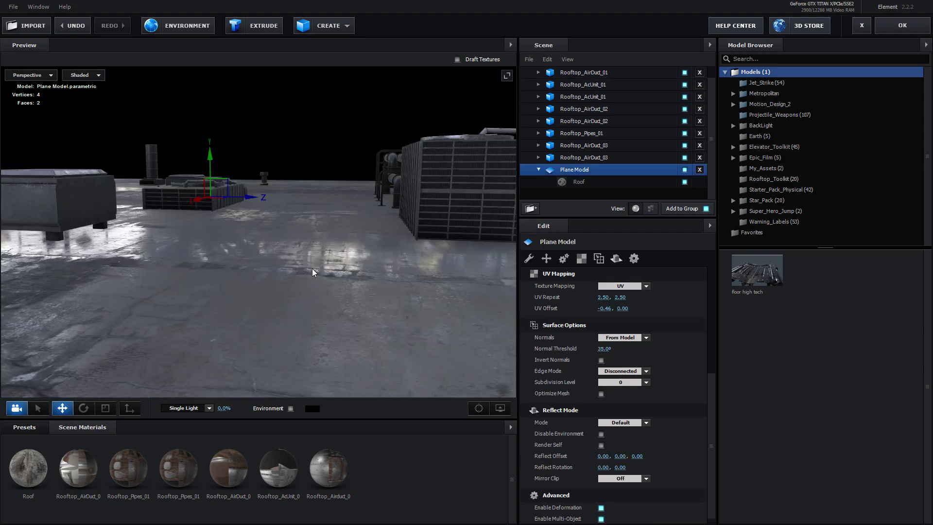
drag(56, 249, 161, 250)
drag(231, 255, 166, 253)
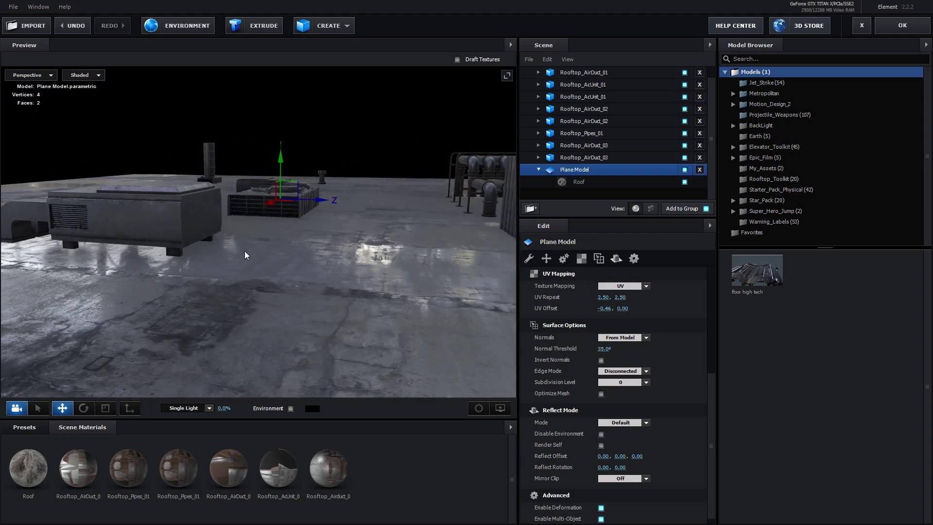
right_click(288, 244)
mouse_move(288, 369)
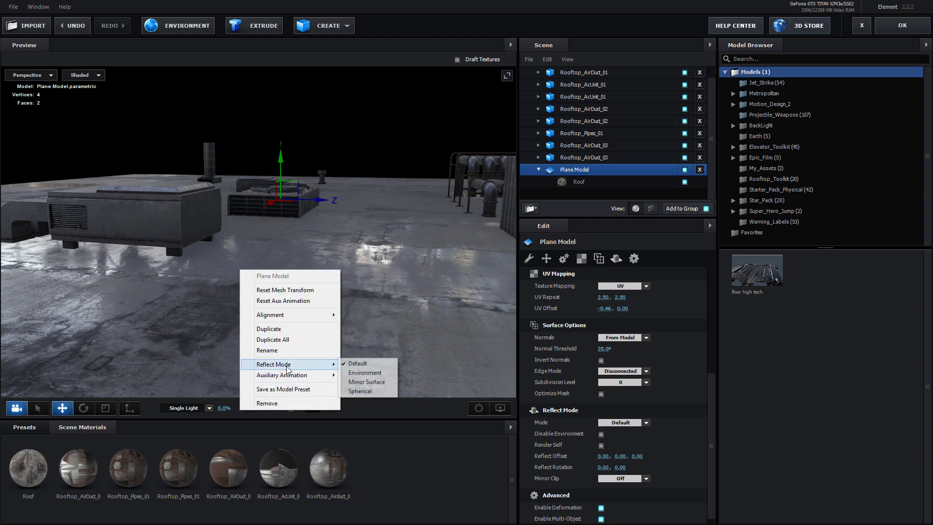
click(372, 383)
drag(332, 273, 326, 199)
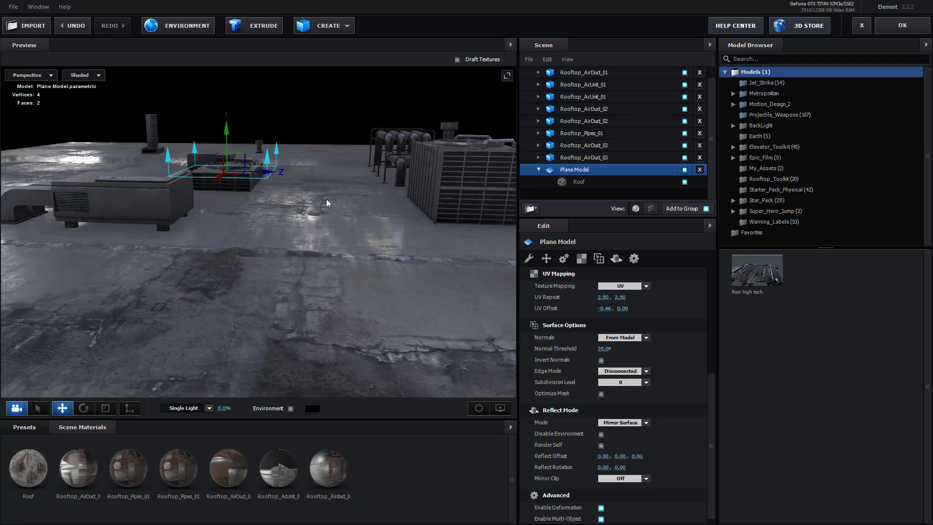
- Try the Roof material with its glossiness texture at 46% and its reflectivity intensity at 100%
click(583, 185)
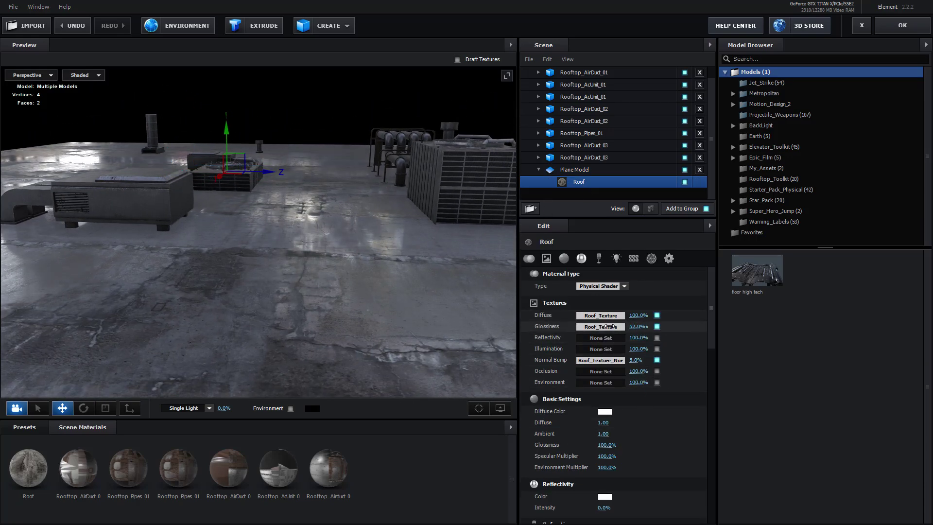
drag(611, 326, 605, 326)
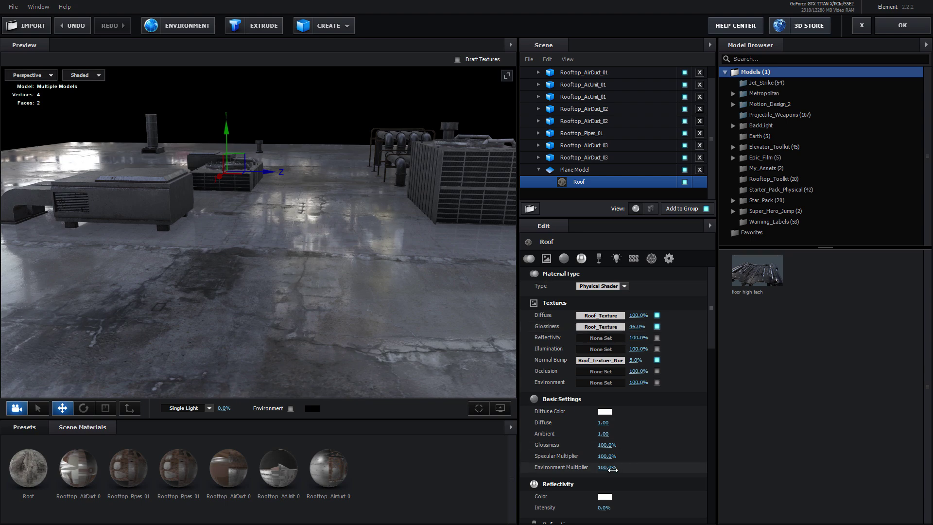
scroll(612, 469, down, 2)
drag(607, 474, 656, 470)
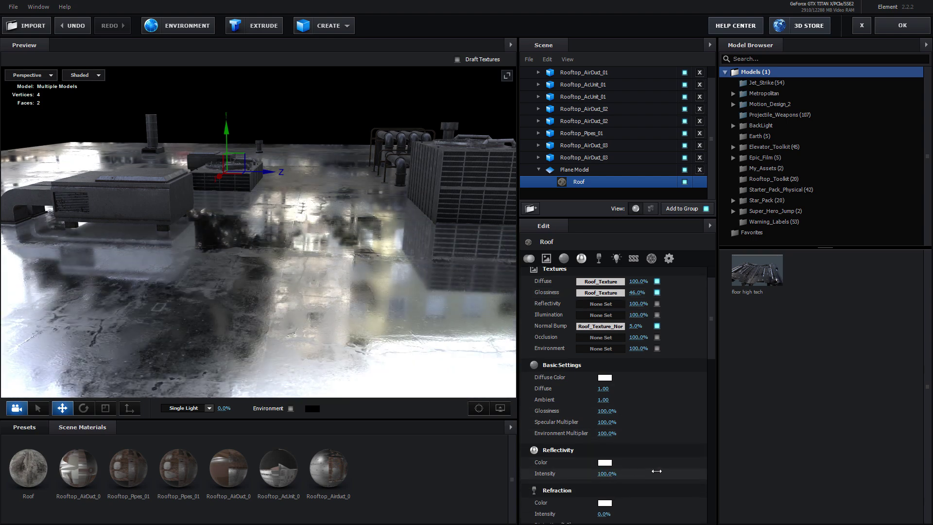
mouse_move(306, 301)
mouse_down()
mouse_move(279, 304)
mouse_move(287, 299)
mouse_up()
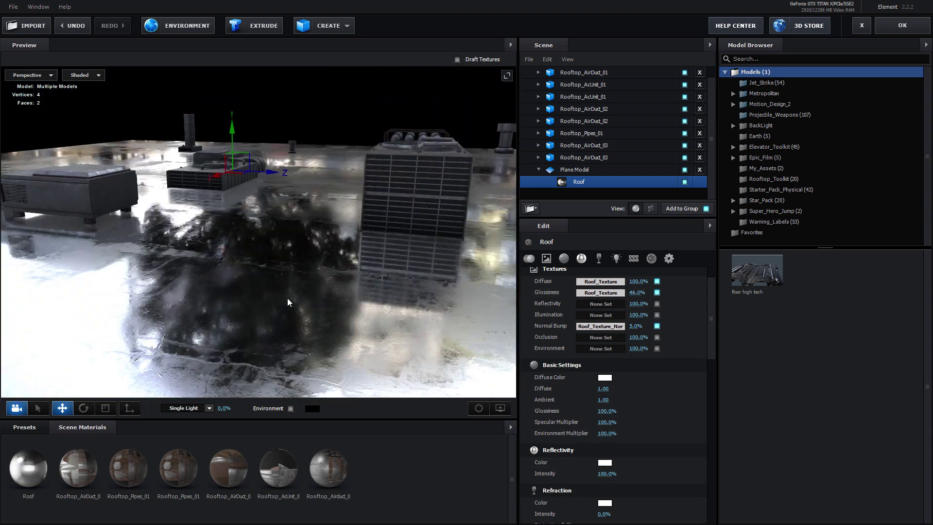
- Undo the reflectivity intensity and glossiness strength changes on the Roof material
click(73, 25)
click(73, 25)
click(73, 25)
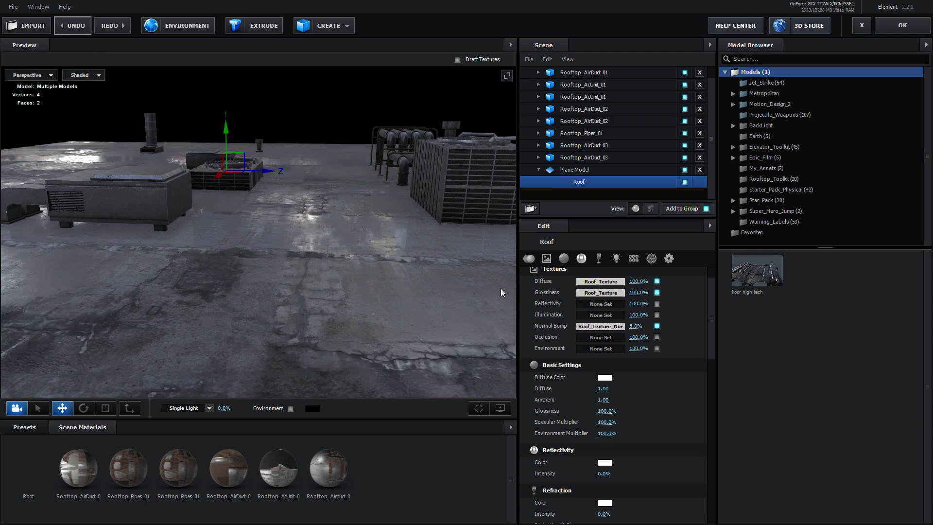
- Adjust the Roof glossiness texture's input levels to 0.59 for the midtones and 0.65 for the whites
click(601, 294)
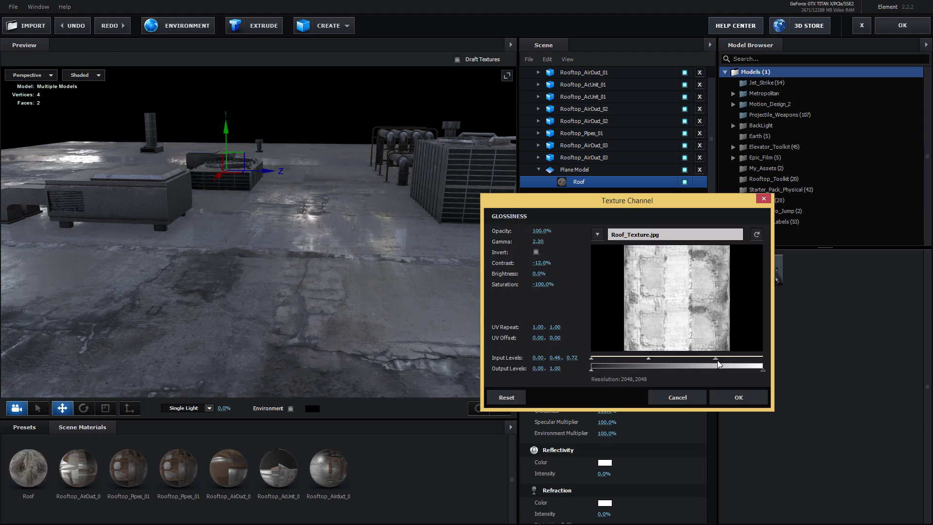
drag(717, 360, 707, 360)
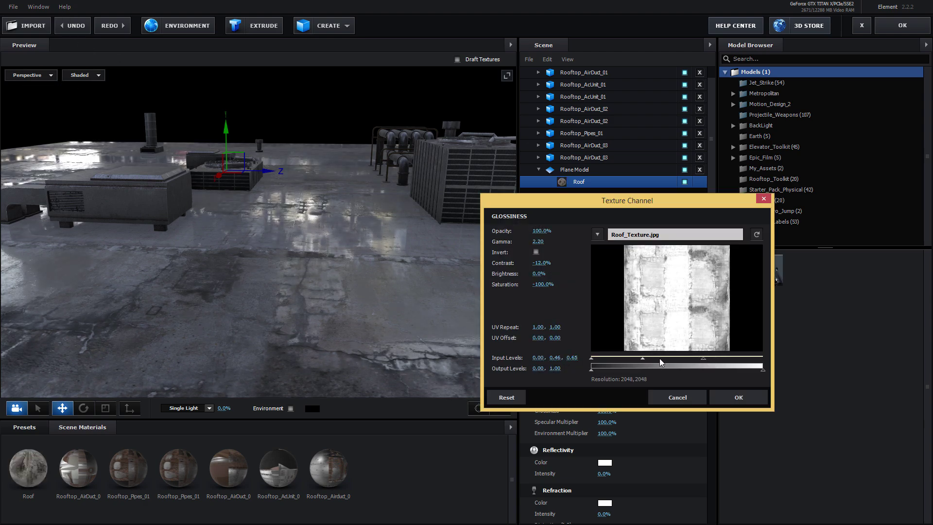
drag(643, 357, 656, 356)
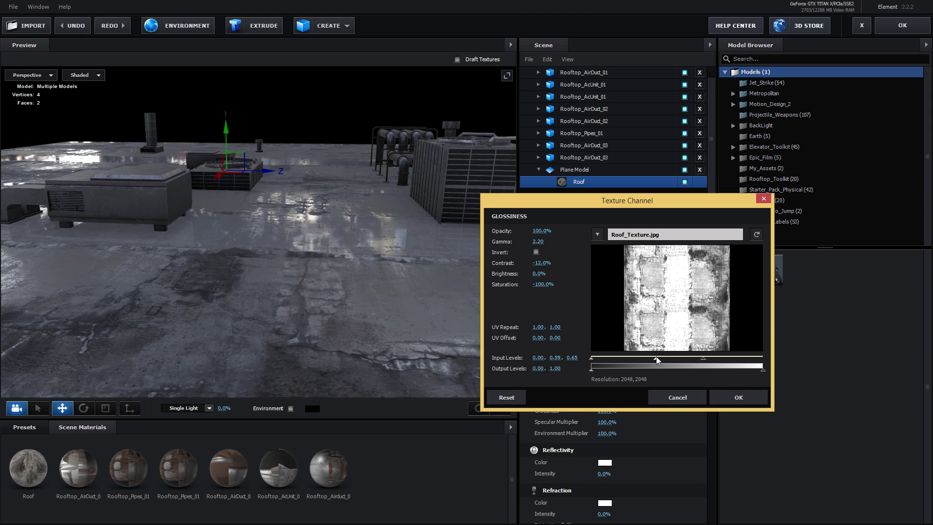
click(723, 394)
drag(330, 264, 300, 239)
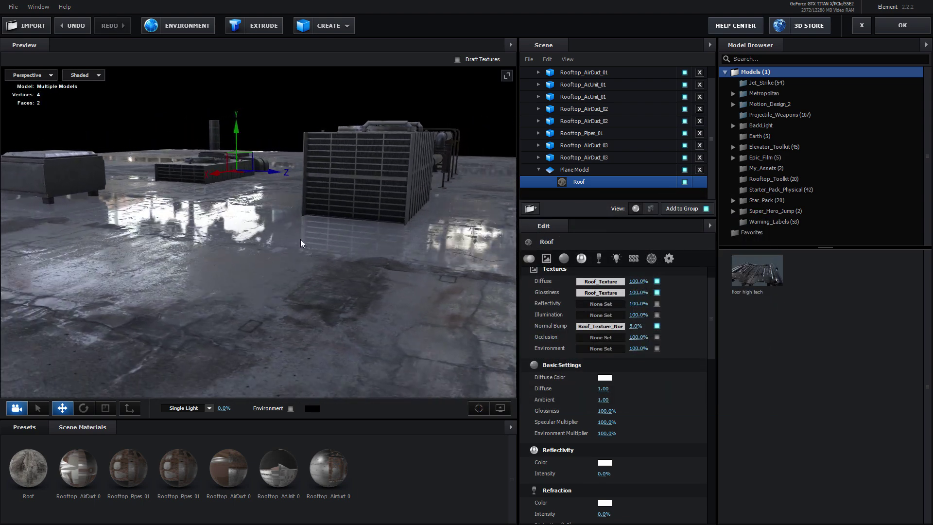
- Raise the white input level of the Roof glossiness texture slightly and apply the scene setup to the composition
click(598, 294)
mouse_move(703, 358)
mouse_down()
mouse_move(721, 358)
mouse_move(712, 360)
mouse_up()
click(723, 396)
mouse_move(319, 307)
mouse_down()
mouse_move(304, 308)
mouse_move(331, 312)
mouse_move(308, 301)
mouse_up()
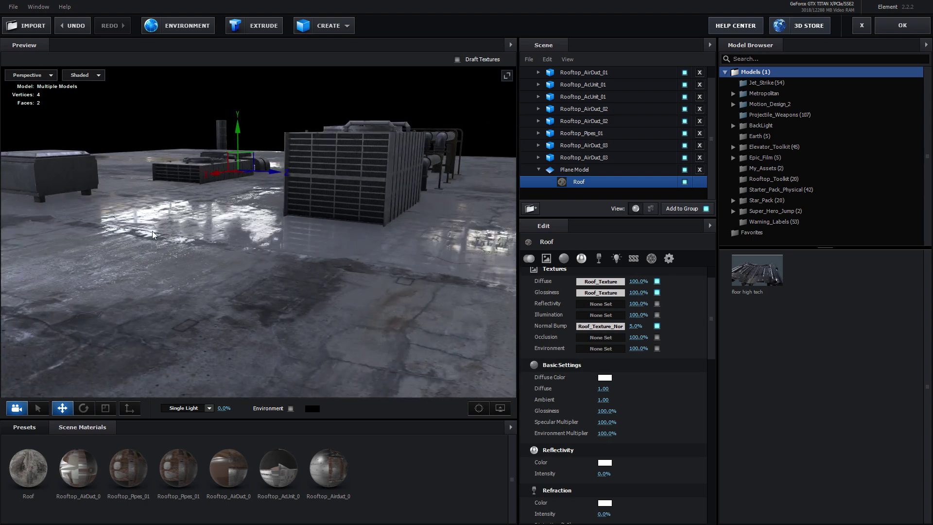
drag(152, 234, 185, 229)
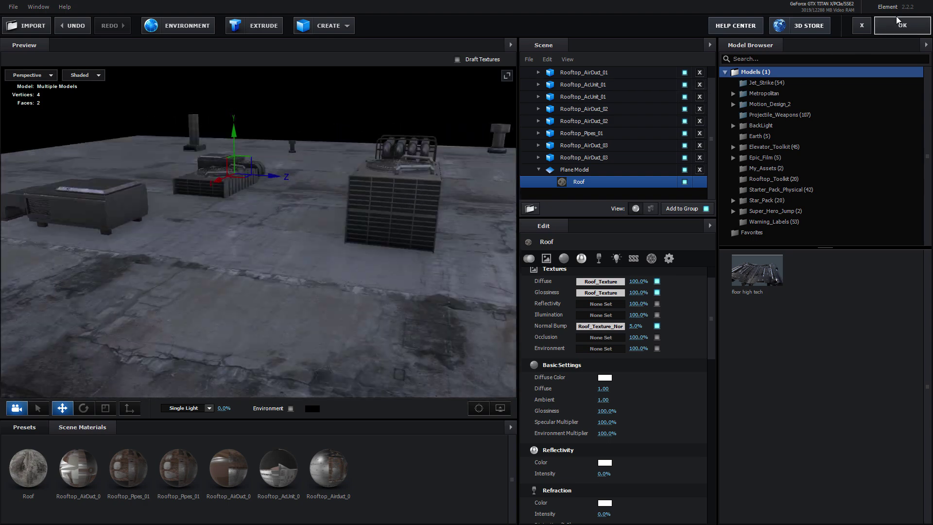
click(899, 24)
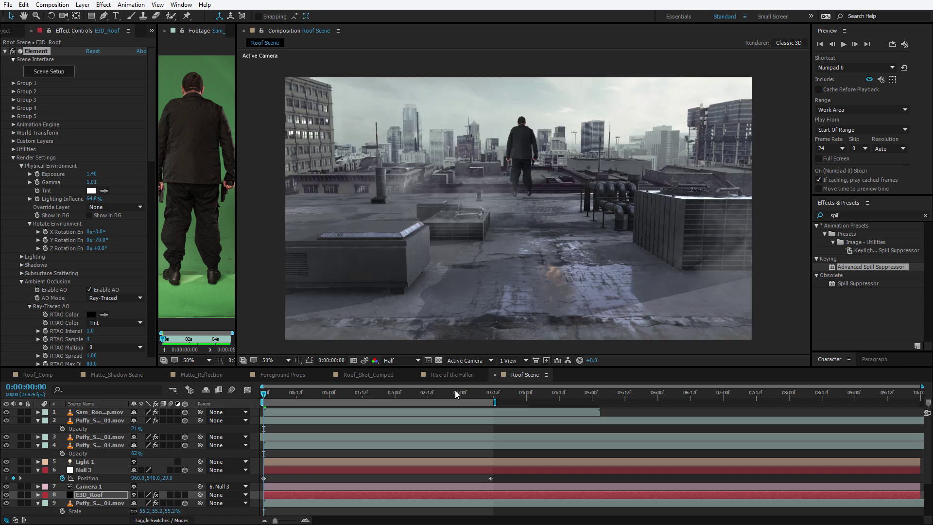
- Orbit the composition camera slightly, set the environment's Y rotation to -247°, and scrub the opening frames to check the roof reflections
key(c)
drag(558, 269, 549, 252)
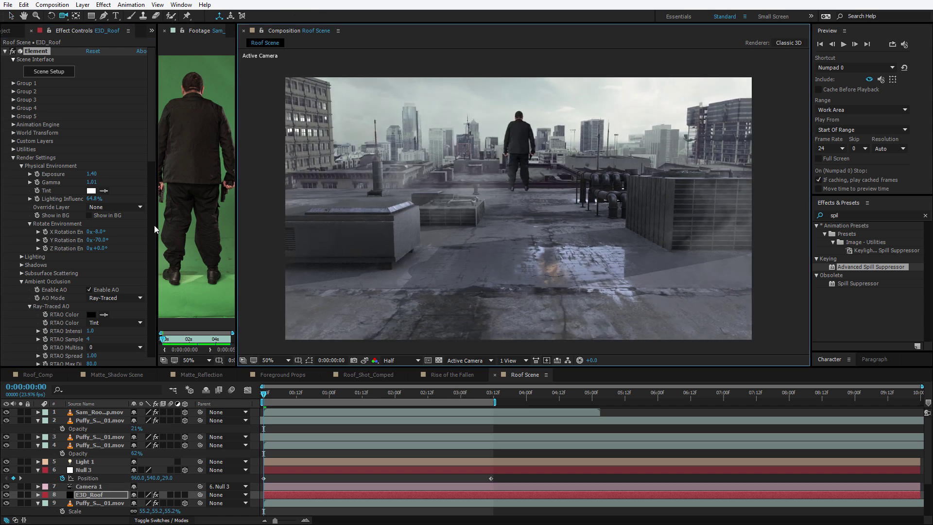
drag(101, 242, 31, 258)
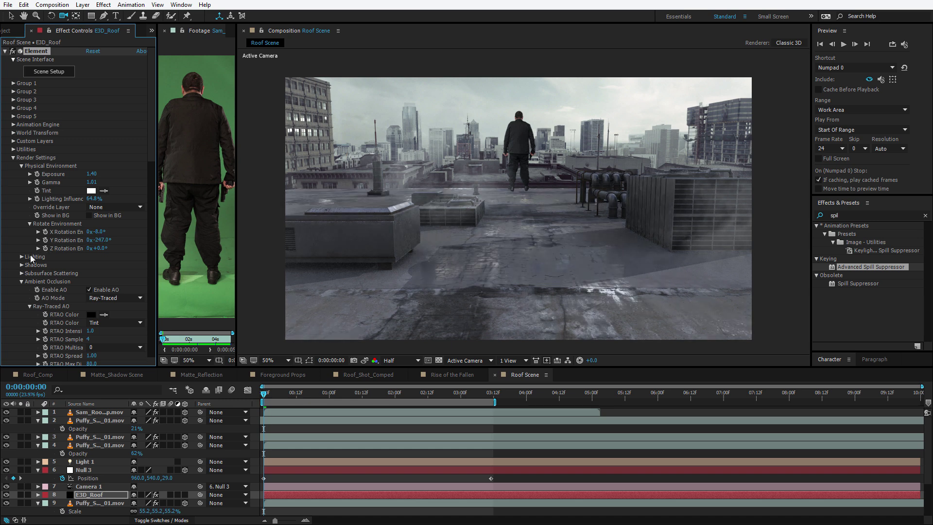
click(461, 202)
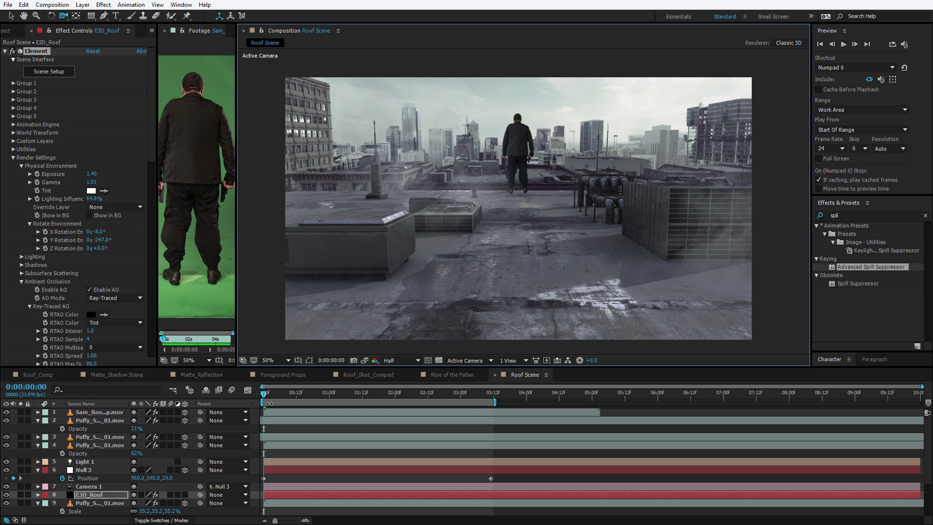
mouse_move(269, 403)
mouse_down()
mouse_move(425, 404)
mouse_move(279, 410)
mouse_up()
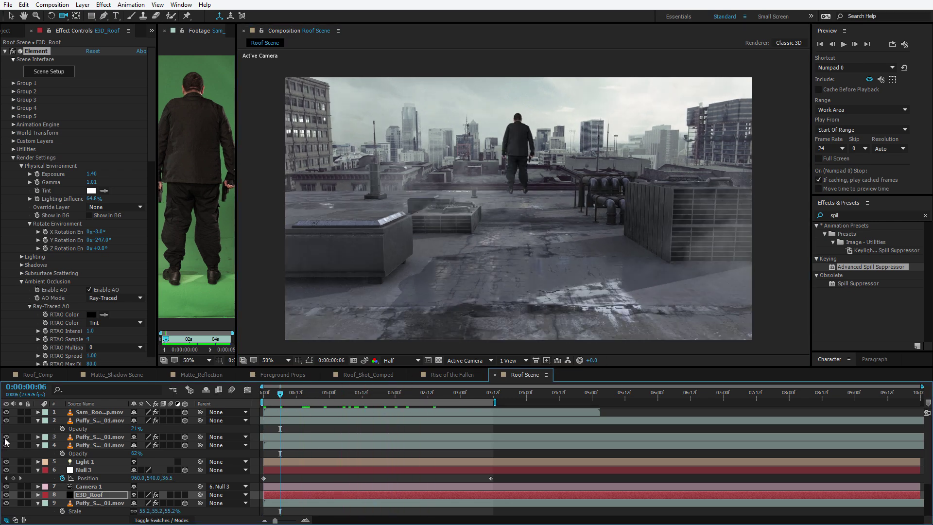
- Hide the keyed actor layer and open the Element scene setup of the E3D_Roof layer
click(6, 412)
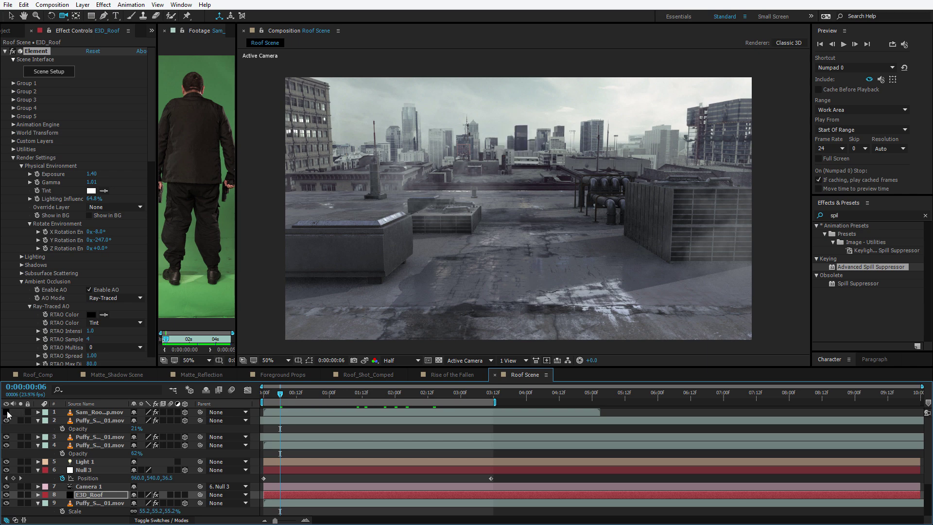
click(90, 495)
click(49, 73)
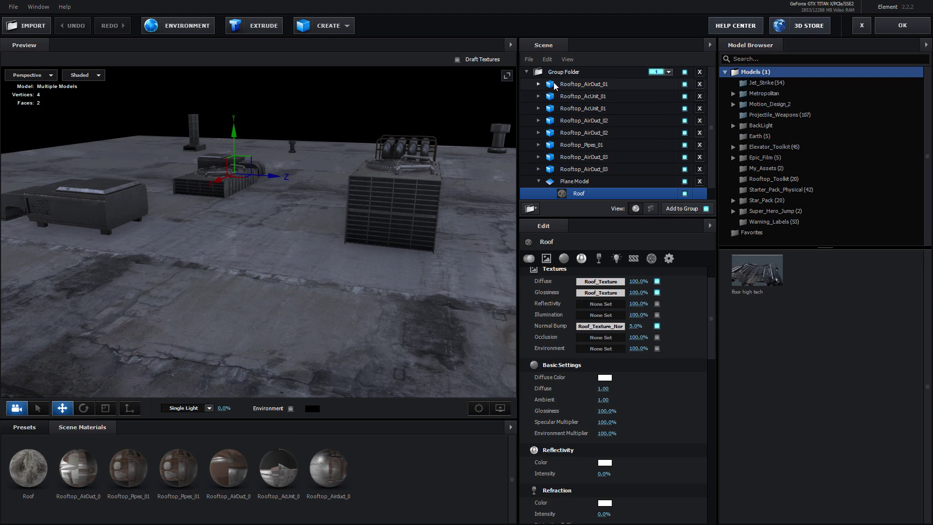
- Add the BB-Unit model from the Star_Pack collection to the rooftop group folder
click(556, 73)
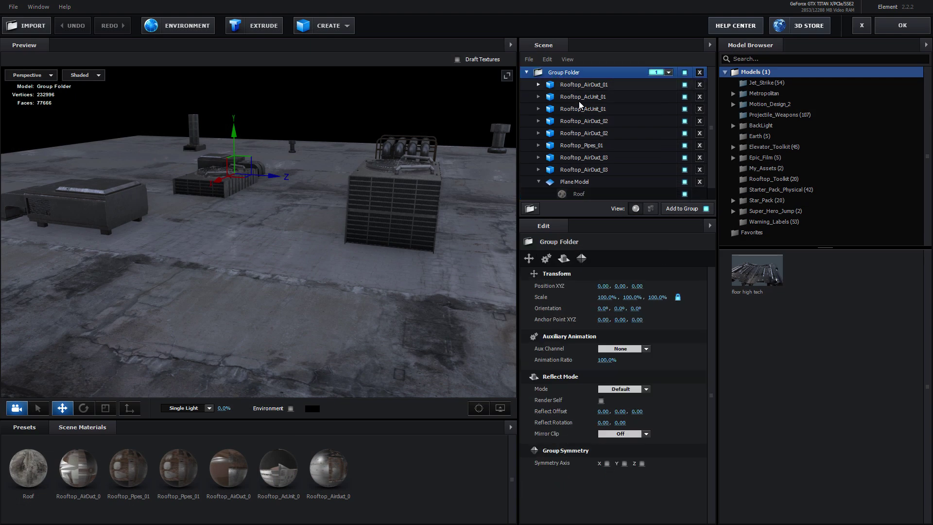
double_click(773, 199)
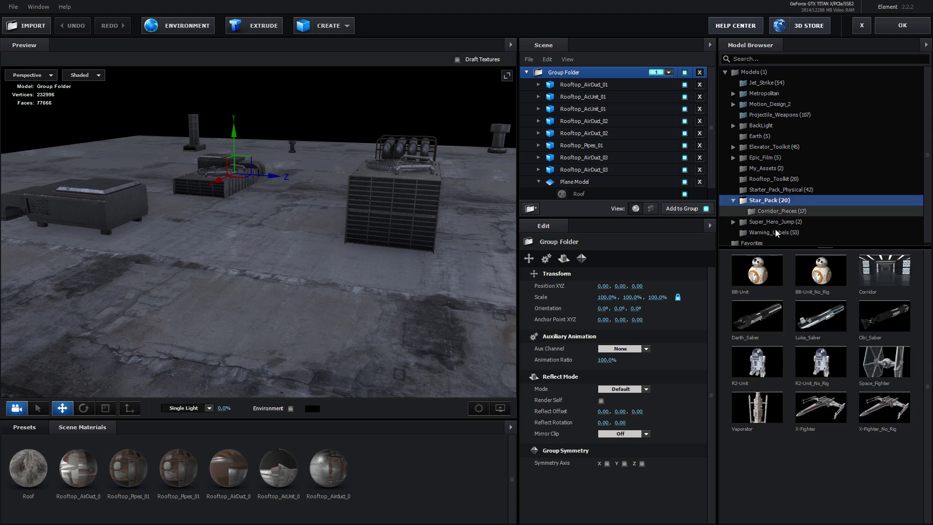
click(758, 272)
scroll(327, 261, up, 3)
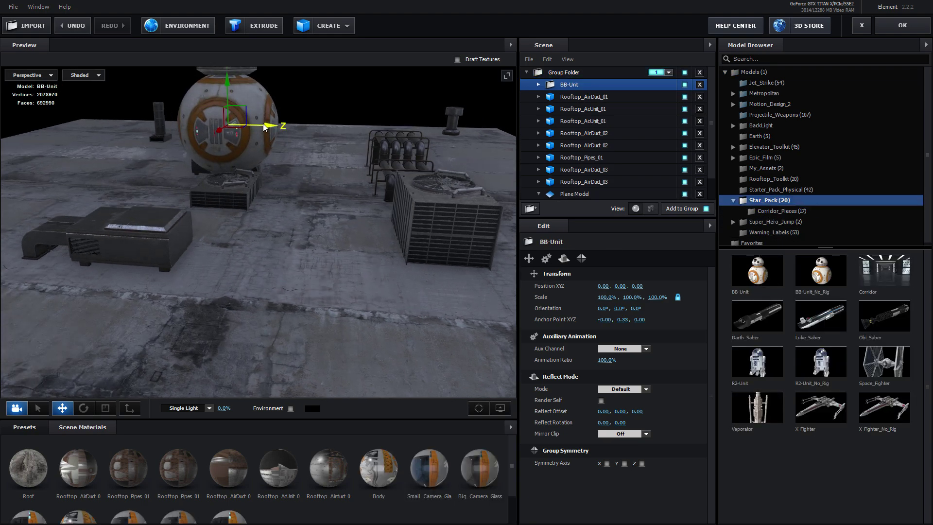
- Scale the BB-Unit to 40.6% and stand it on the roof near the pipes, at about 0.00, -0.21, 0.52
drag(265, 128, 368, 127)
drag(616, 297, 320, 170)
drag(303, 87, 294, 127)
drag(356, 183, 352, 190)
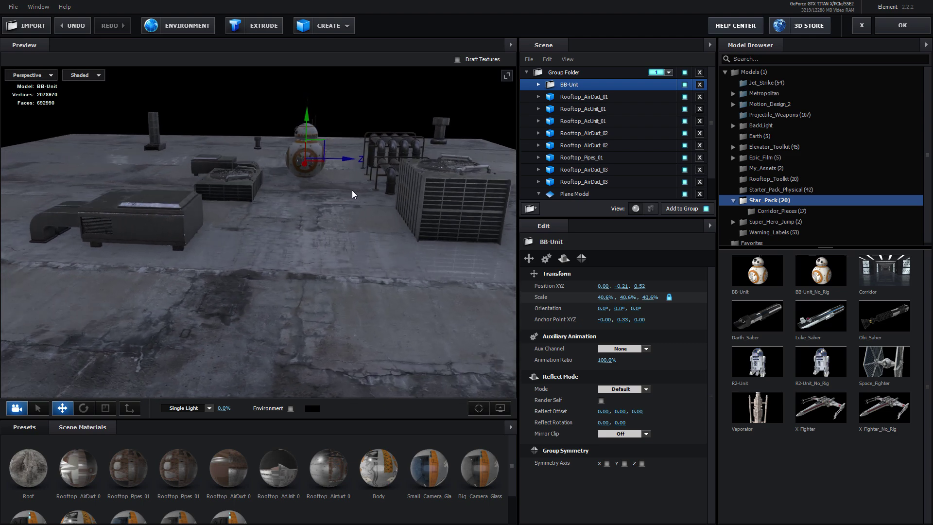
- Apply the Element scene, play back the Roof Scene composition to check the BB-Unit, and reopen the scene setup
click(902, 25)
key(space)
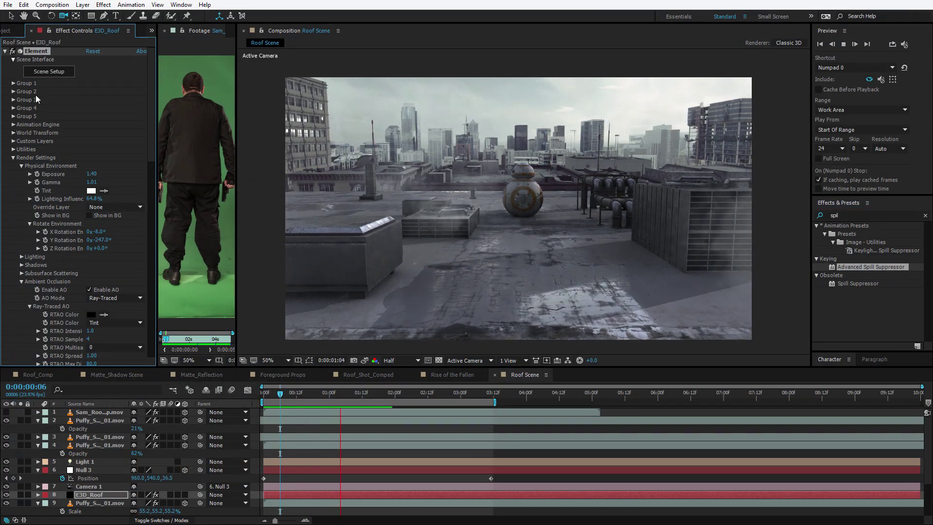
key(space)
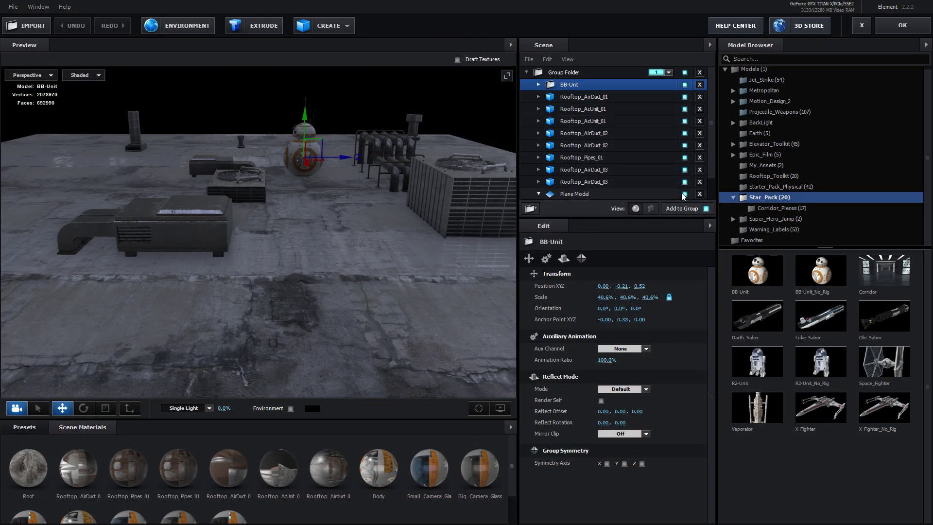
- Reset the BB-Unit's transform to position 0.00, 0.00, 0.00 and scale 100%
right_click(558, 88)
click(583, 97)
drag(325, 200, 451, 168)
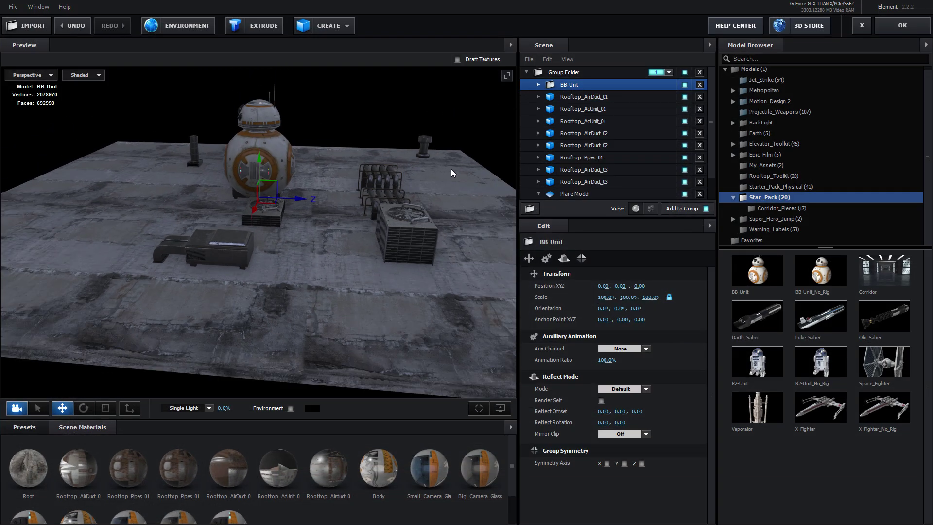
scroll(451, 169, down, 3)
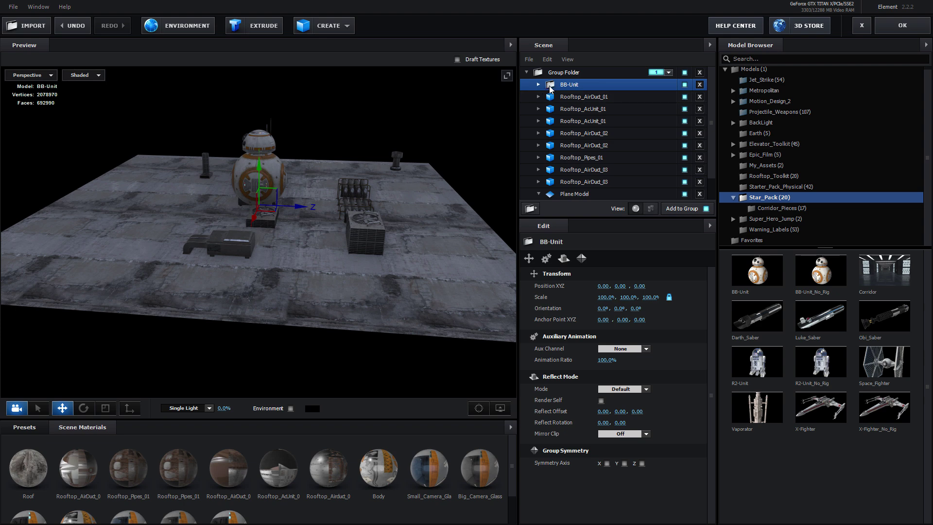
- Move the BB-Unit out of the rooftop group folder to its own top-level entry, assign it to group 2, and apply the scene
drag(549, 86, 553, 65)
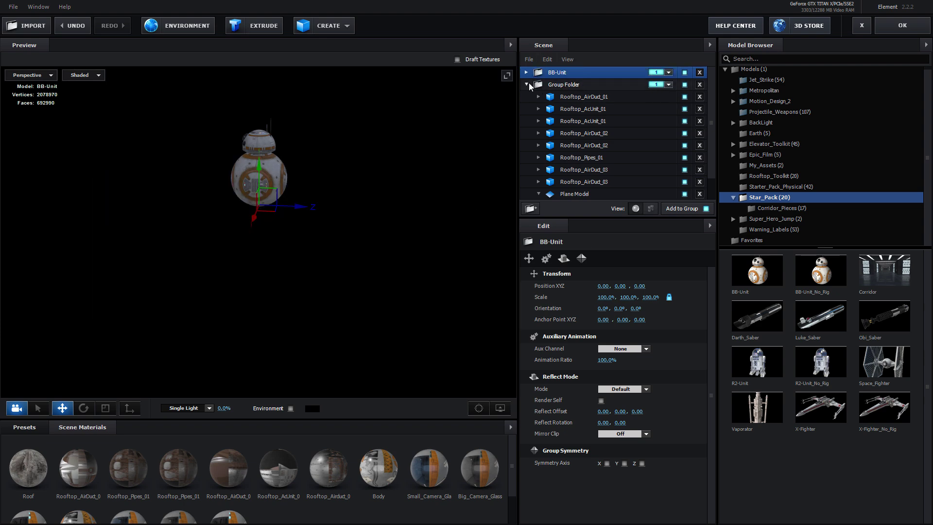
click(564, 85)
click(669, 72)
click(672, 88)
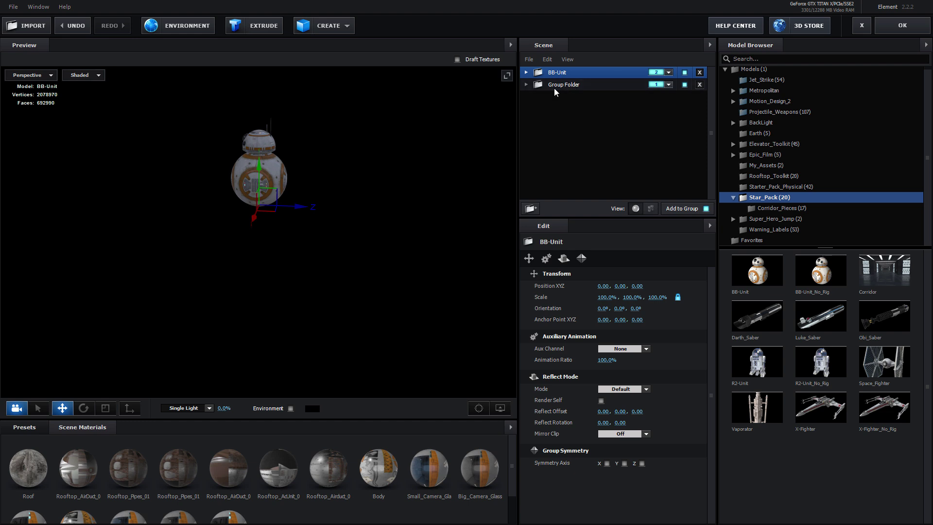
click(556, 86)
click(560, 73)
click(898, 28)
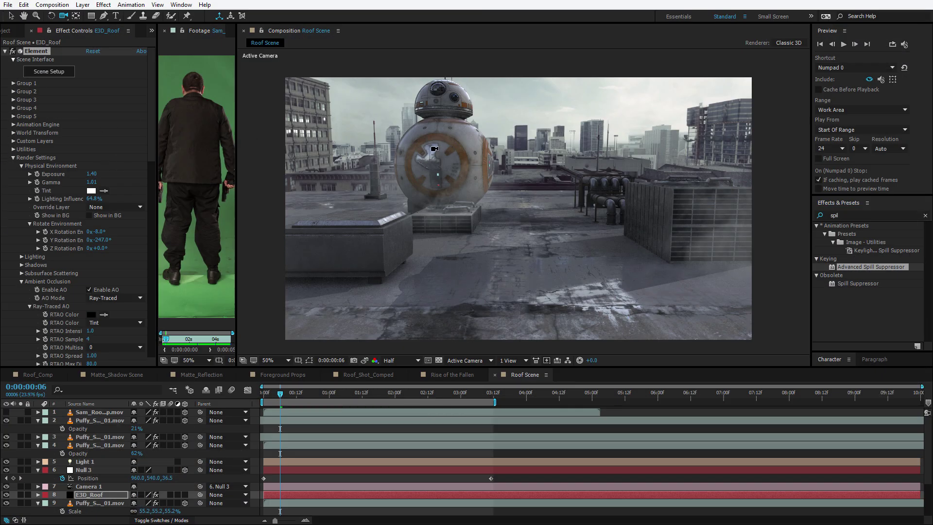
- Set the Particle Size of Element's Group 2 to 4.90
click(13, 92)
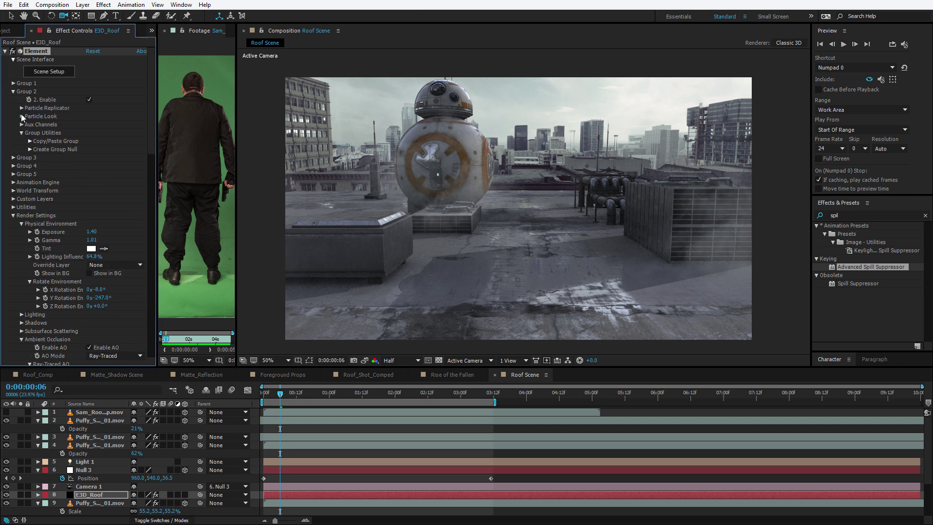
click(22, 116)
drag(84, 128, 74, 133)
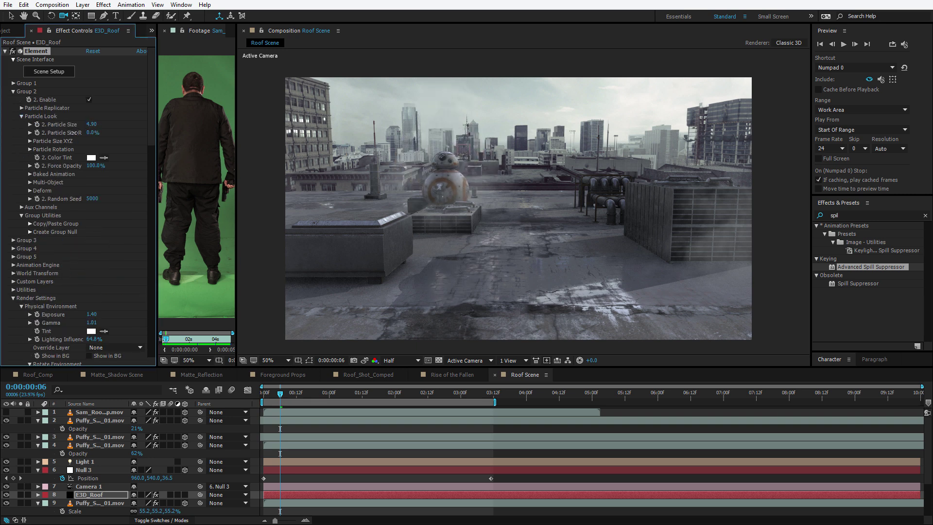
click(22, 116)
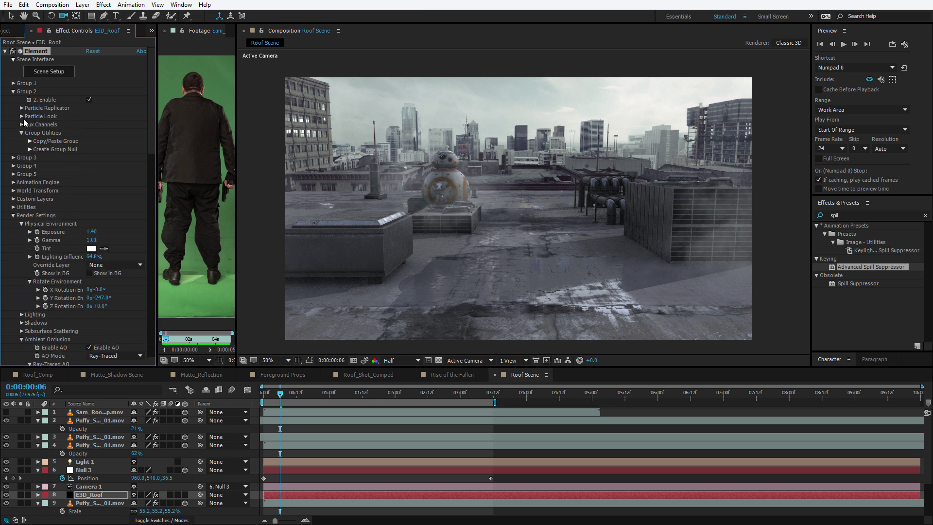
- Create a group null for Group 2 and move it sideways until the BB-Unit stands between the small AC unit and the pipes
click(30, 150)
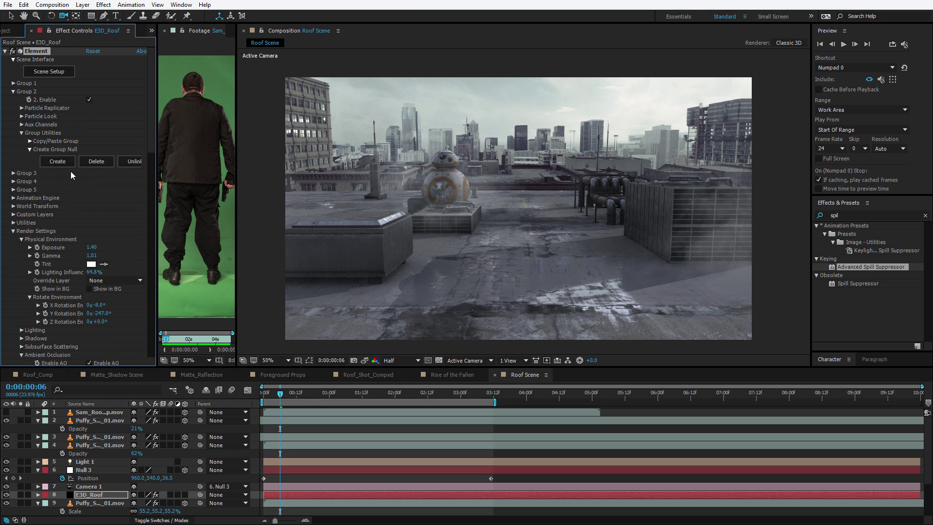
click(58, 164)
click(94, 413)
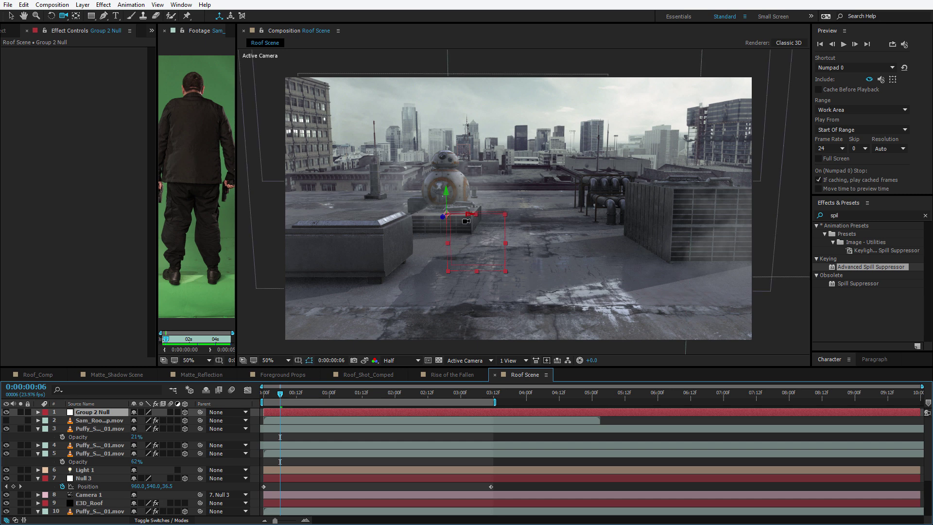
key(v)
drag(458, 218, 512, 200)
key(w)
- Try out the first rotation value of Aux Channel 1 in Group 2 of E3D_Roof
click(89, 503)
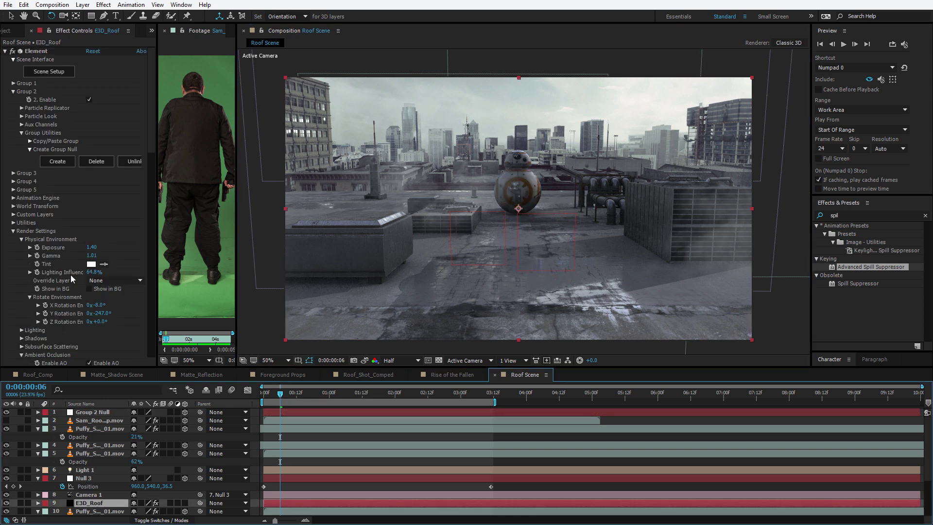
click(21, 125)
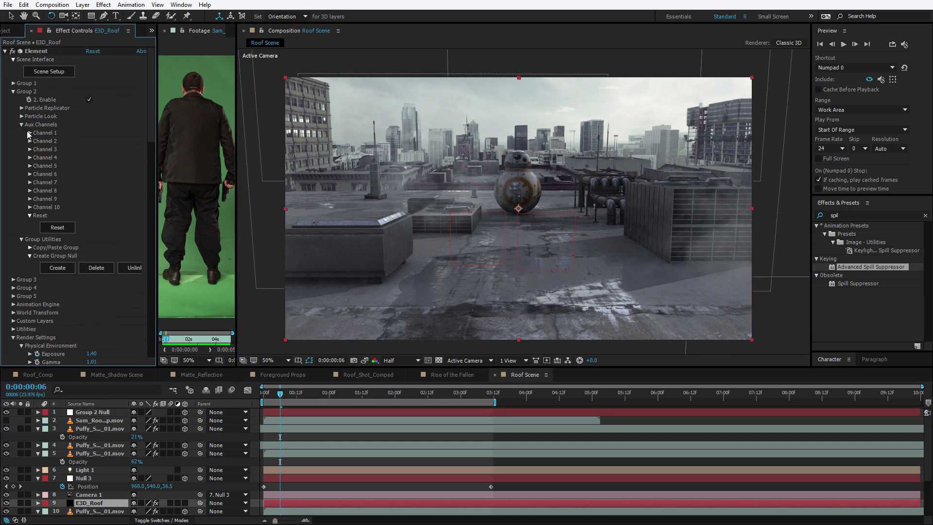
click(30, 132)
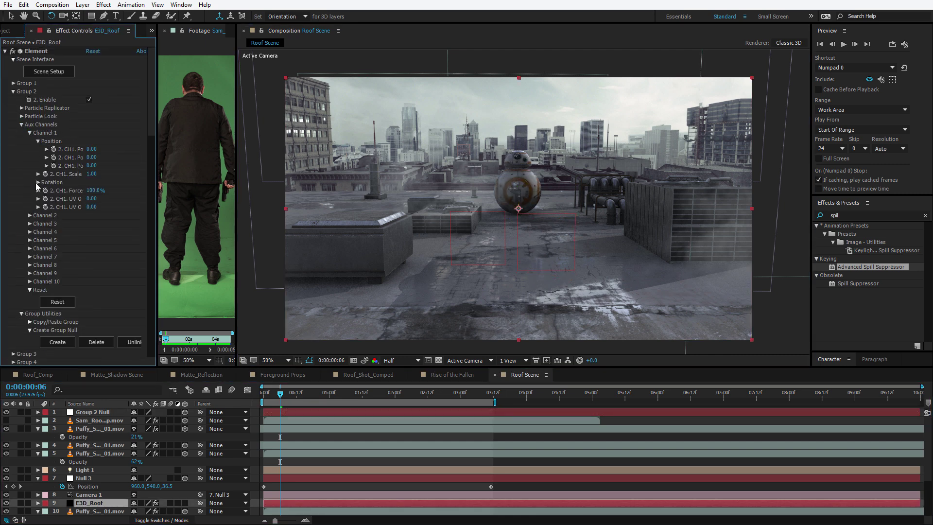
click(38, 182)
drag(99, 191, 58, 186)
click(28, 132)
- Try out the first rotation value of Aux Channel 2 in Group 2
click(29, 141)
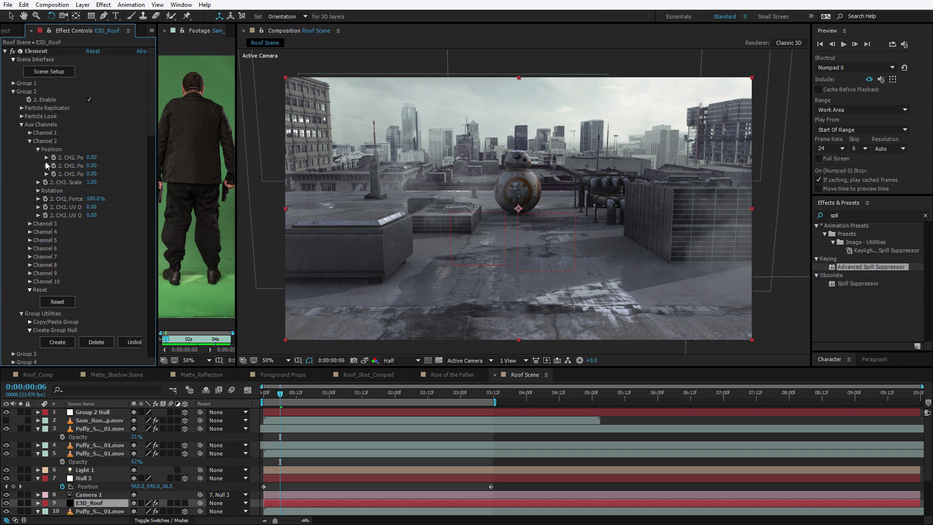
click(38, 191)
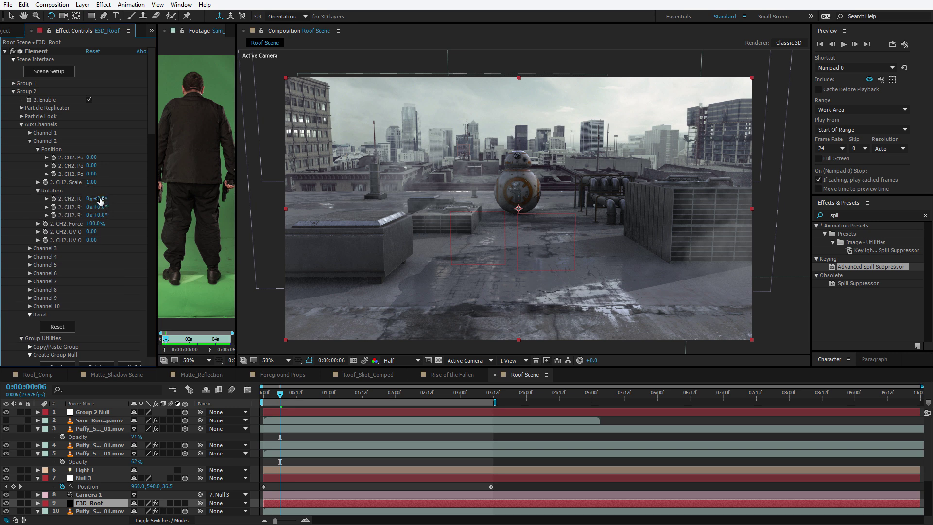
drag(97, 199, 96, 199)
click(33, 144)
click(30, 141)
- Try tilting the BB-Unit's head with the third rotation value of Group 2's Aux Channel 3, and undo the tilt
click(30, 149)
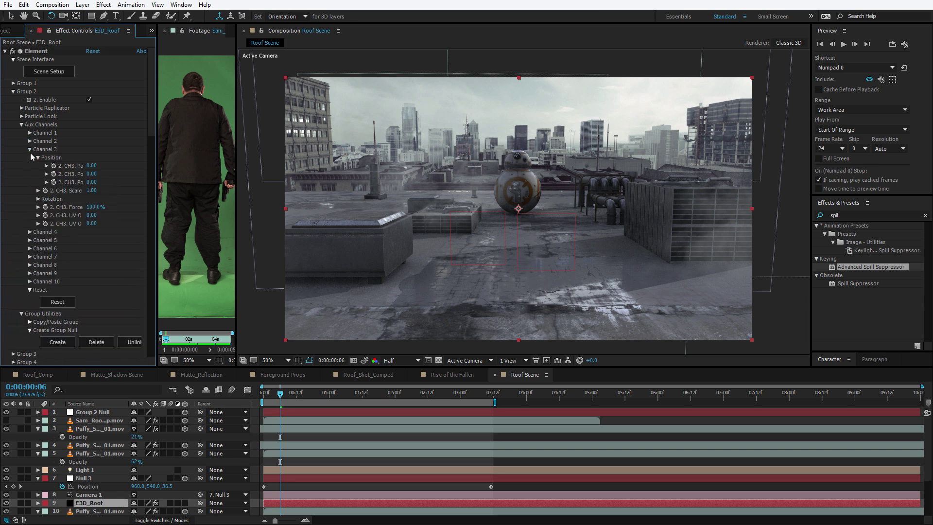
click(38, 199)
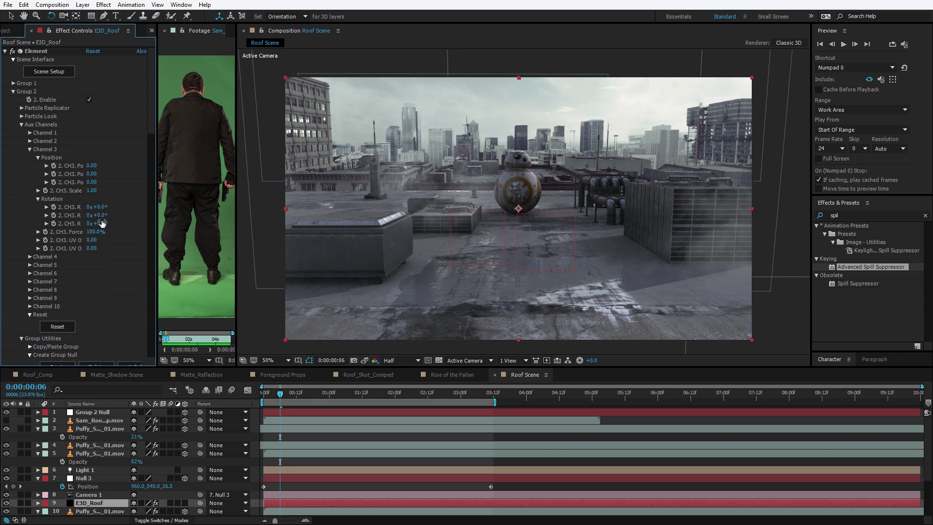
mouse_move(102, 223)
mouse_down()
mouse_move(112, 223)
mouse_move(95, 223)
mouse_up()
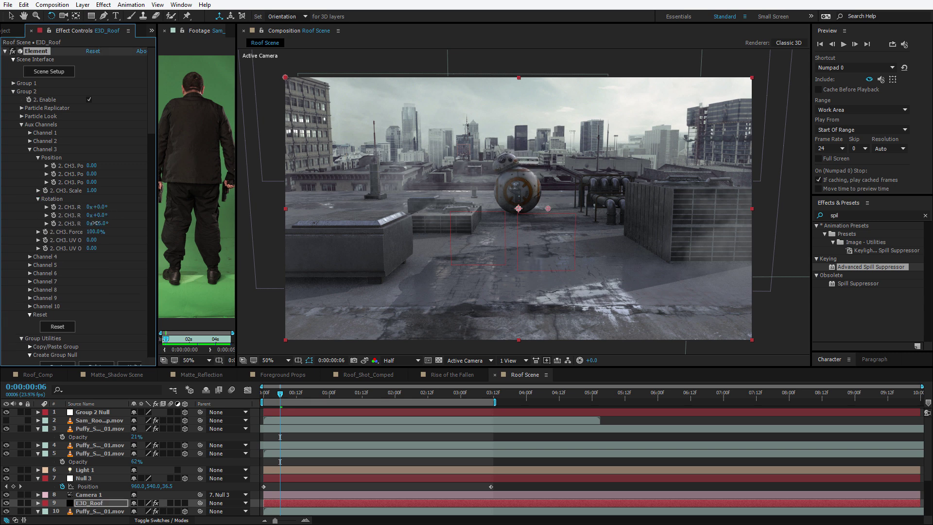
key(ctrl+z)
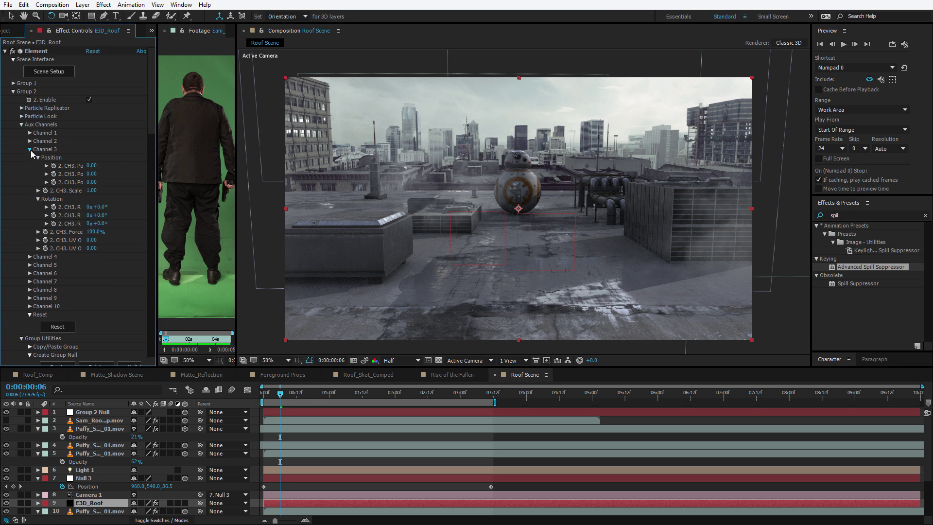
click(30, 149)
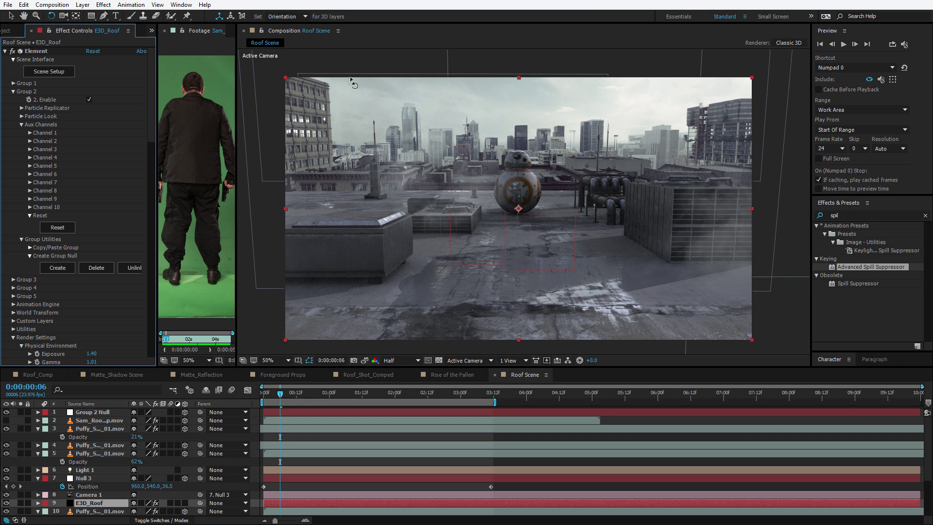
- Rotate the Group 2 Null to turn the BB-Unit, and try moving it farther back on the roof
click(100, 414)
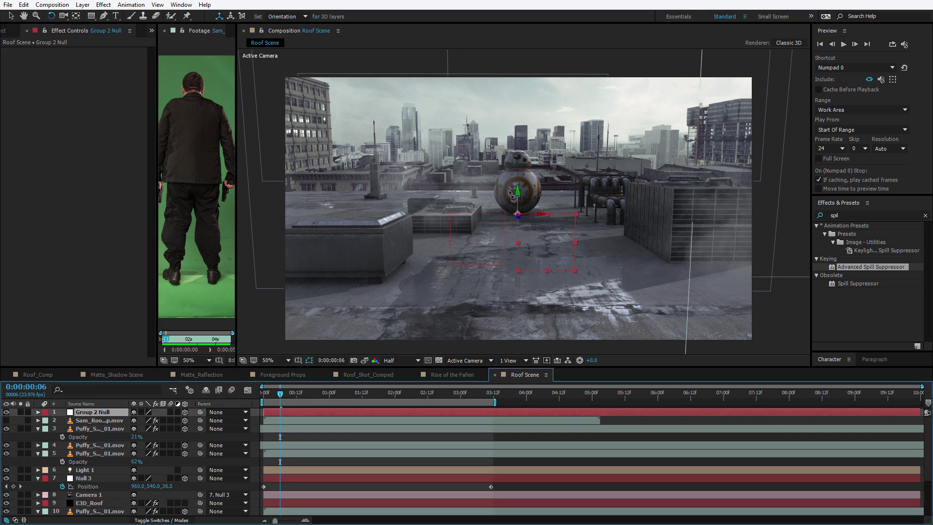
drag(469, 199, 460, 132)
key(v)
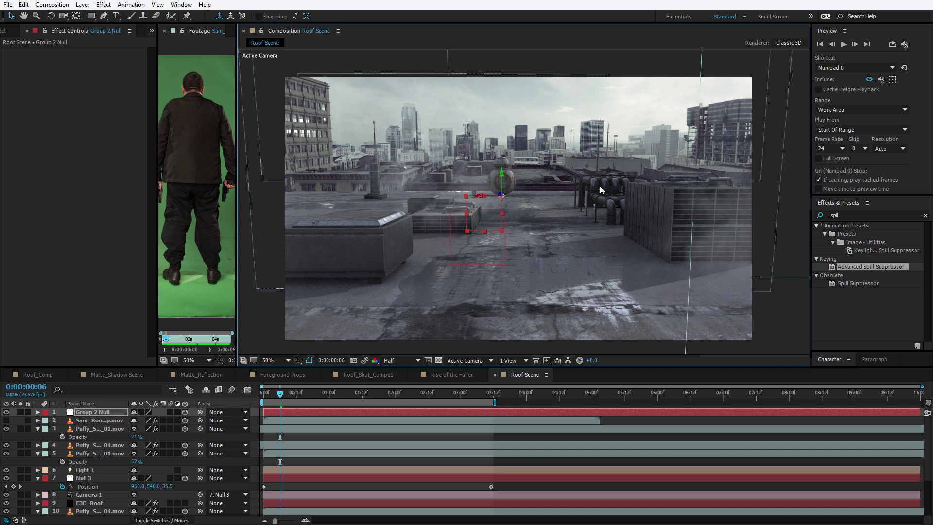
- Open the E3D_Roof scene setup and select the large Rooftop_AcUnit_01 model beside the pipes
click(447, 235)
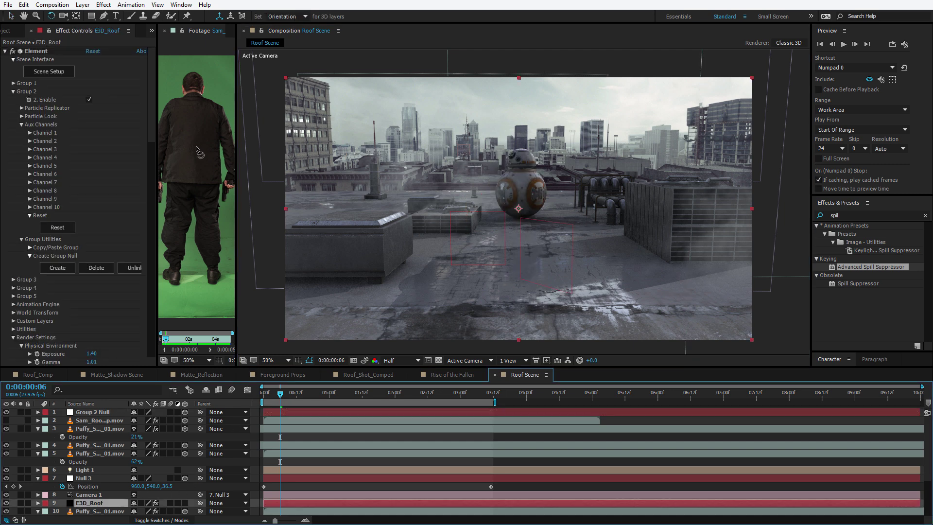
key(w)
click(51, 72)
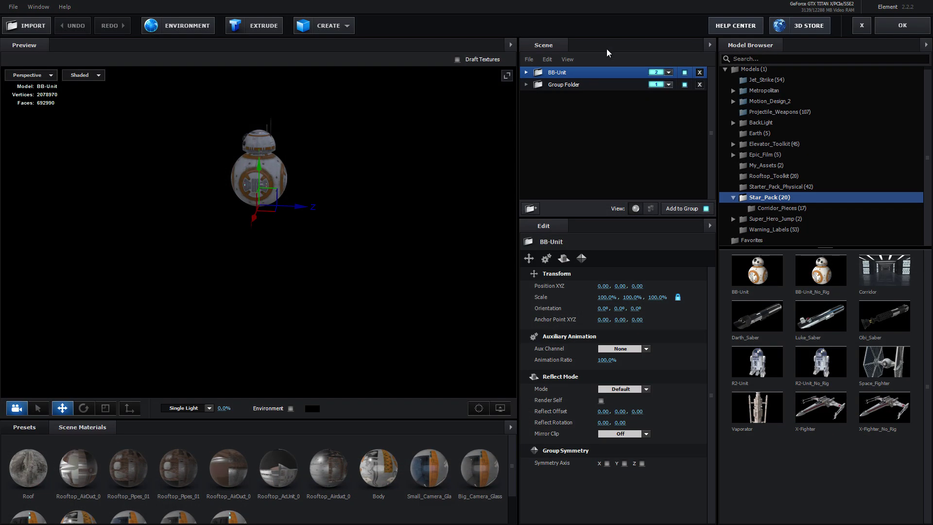
click(574, 86)
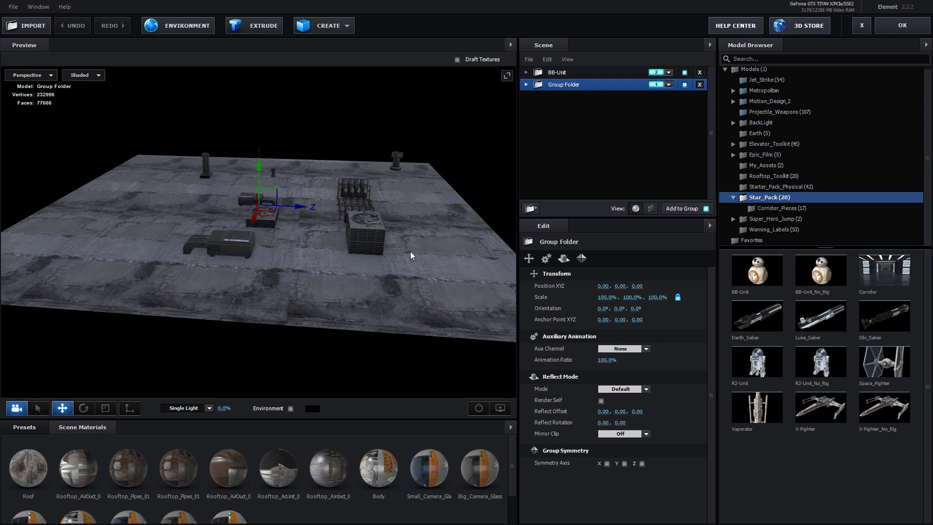
scroll(388, 266, up, 10)
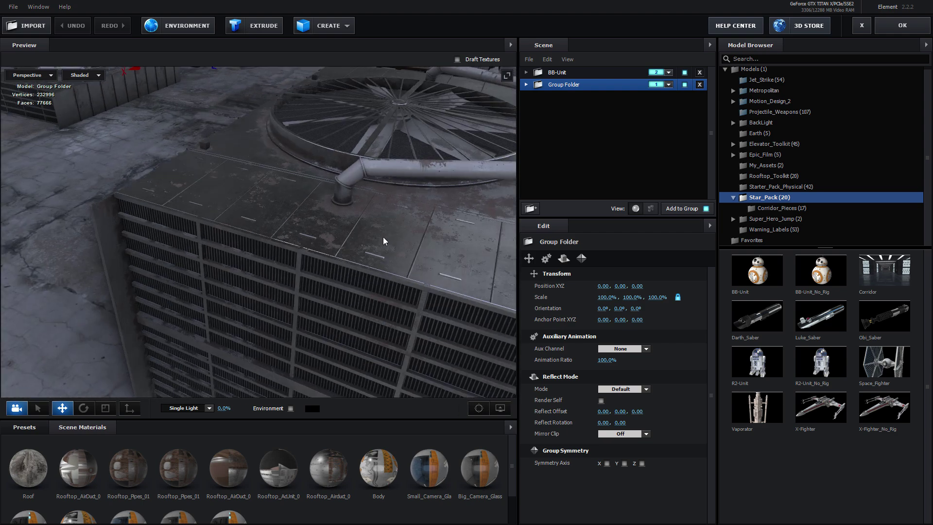
drag(383, 238, 273, 301)
click(281, 282)
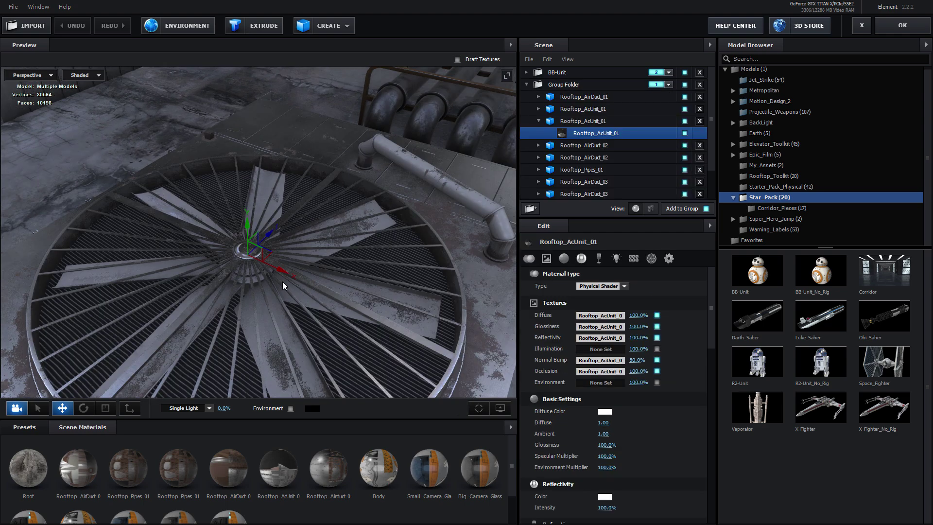
click(597, 121)
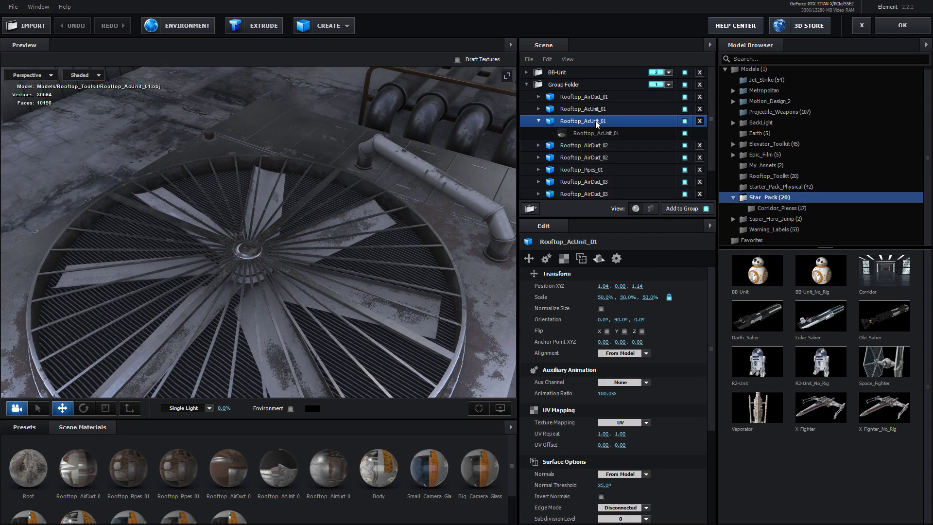
- Show the AC unit's individual parts and rotate its Rooftop_AcUnit_01_F2 fan about the vertical axis to orientation -180.0°, 67.3°, -180.0°
click(651, 212)
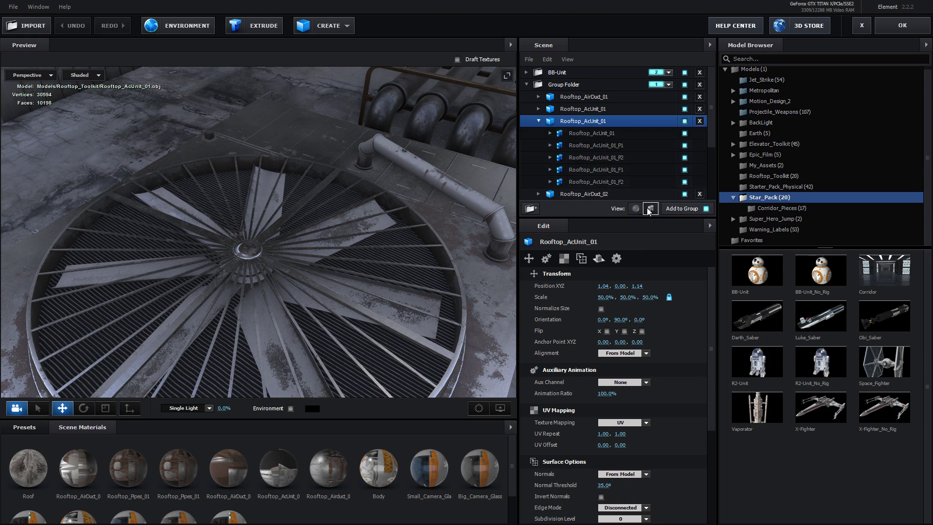
click(276, 309)
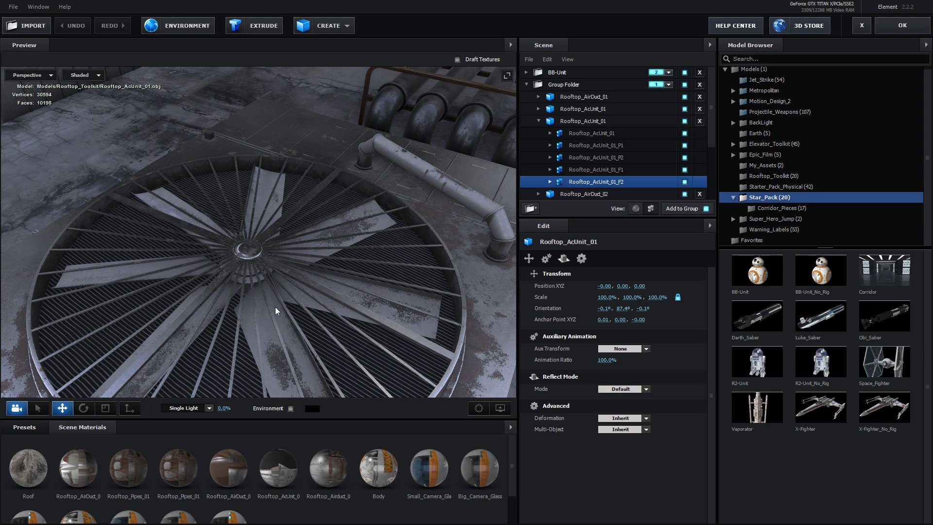
drag(352, 294, 313, 272)
key(e)
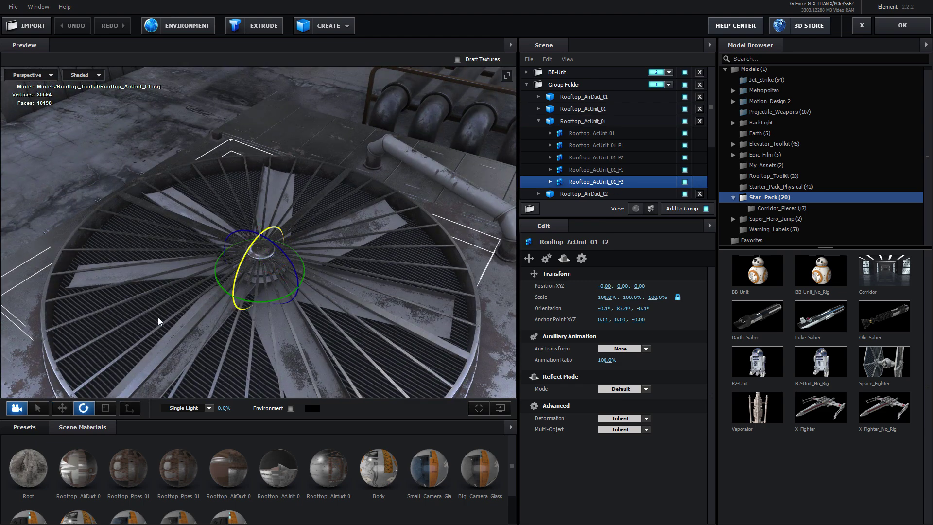
drag(258, 300, 447, 271)
scroll(293, 298, down, 5)
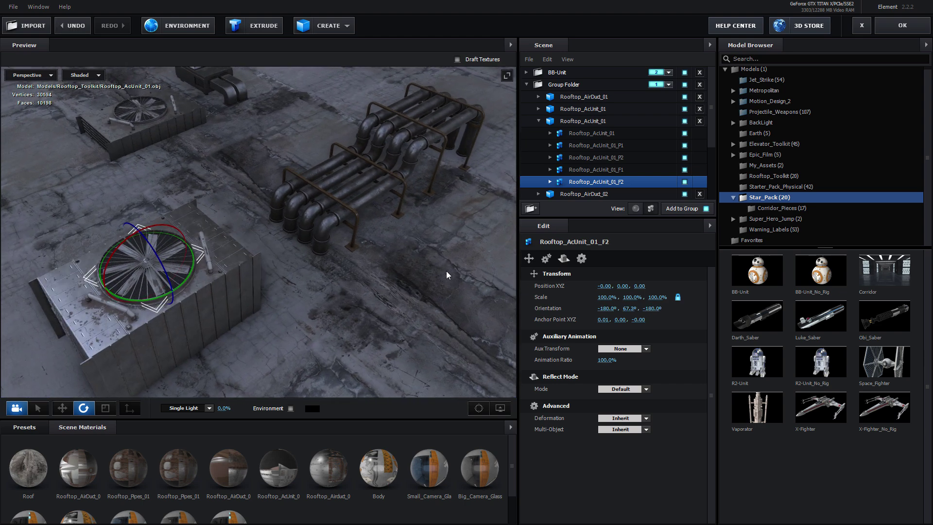
scroll(264, 295, up, 5)
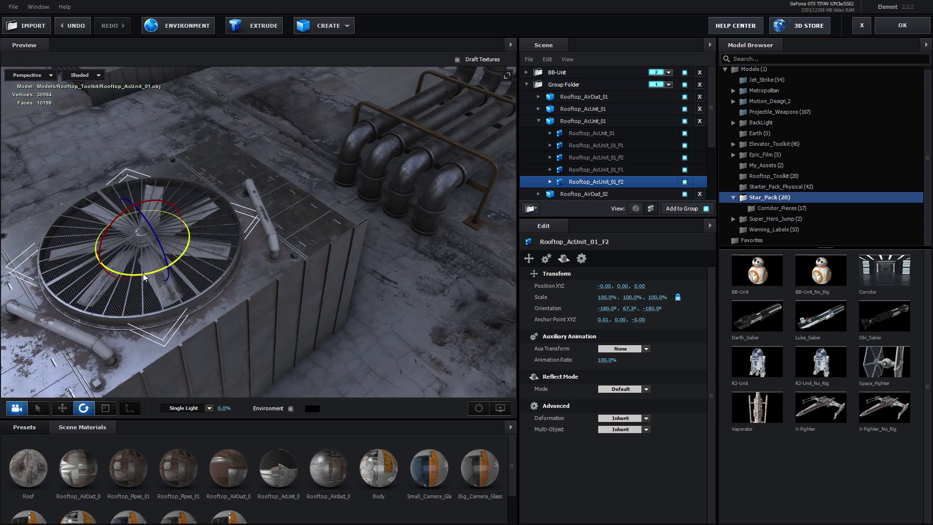
- Rotate the Rooftop_AcUnit_01_F2 fan to orientation -177.7°, 89.9°, -177.7° and assign its Aux Transform to Channel 1, accepting the scene setup
drag(144, 277, 346, 159)
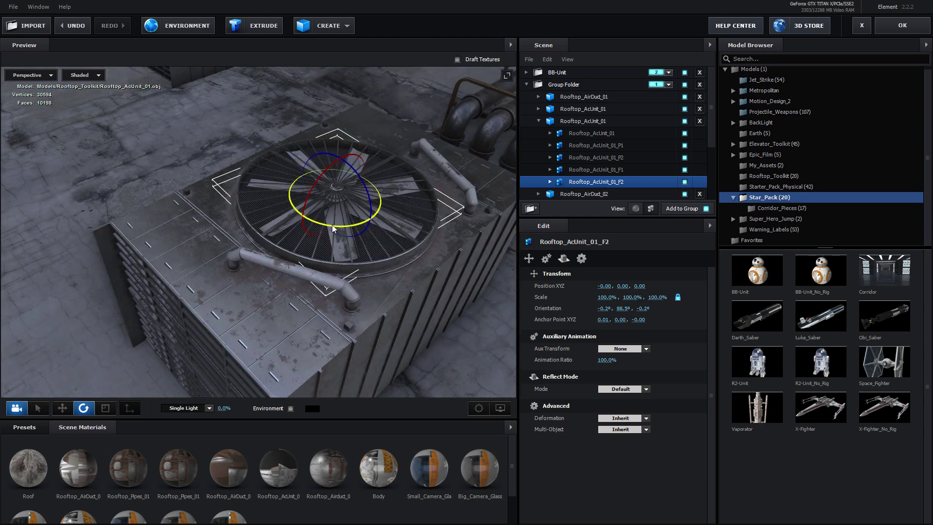
drag(332, 225, 333, 223)
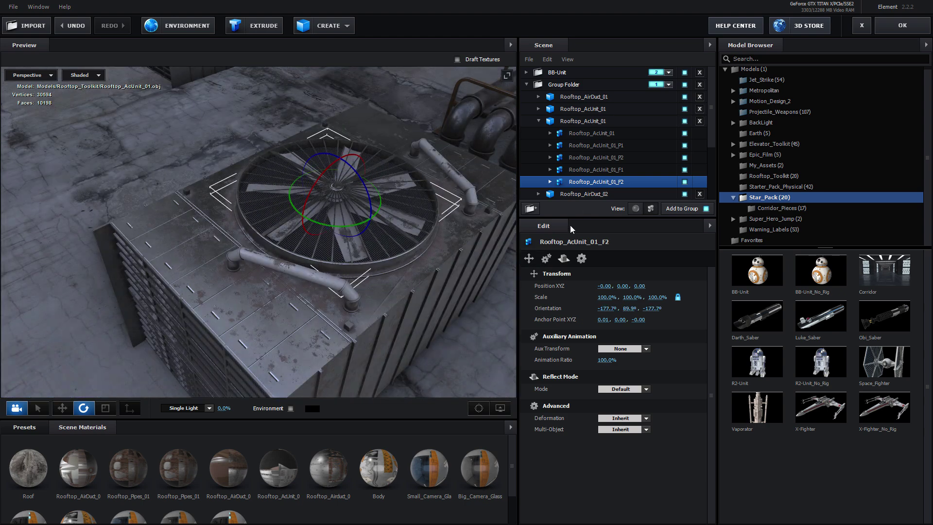
click(544, 275)
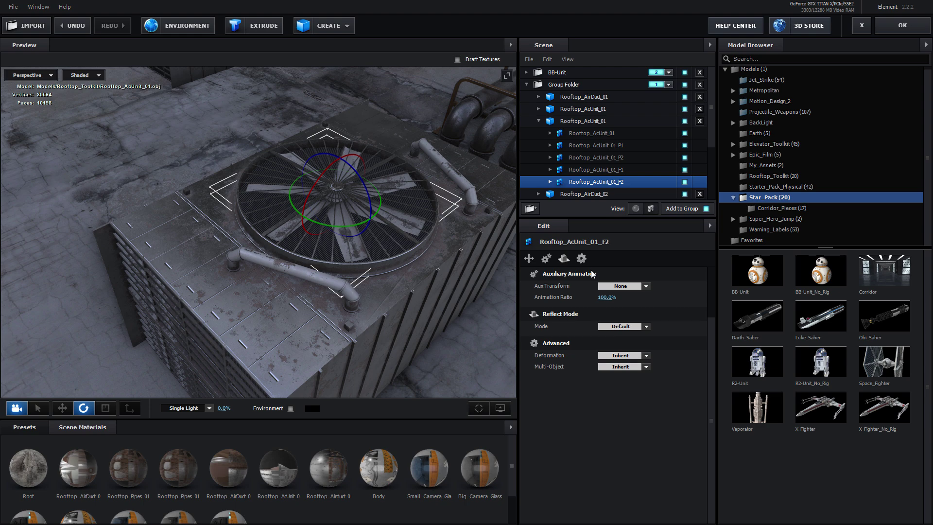
click(621, 286)
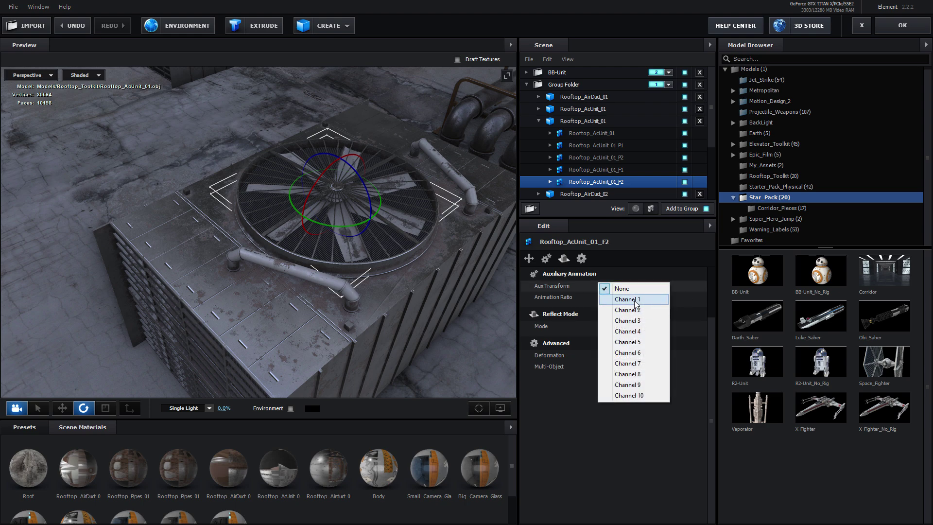
click(624, 302)
drag(421, 236, 410, 233)
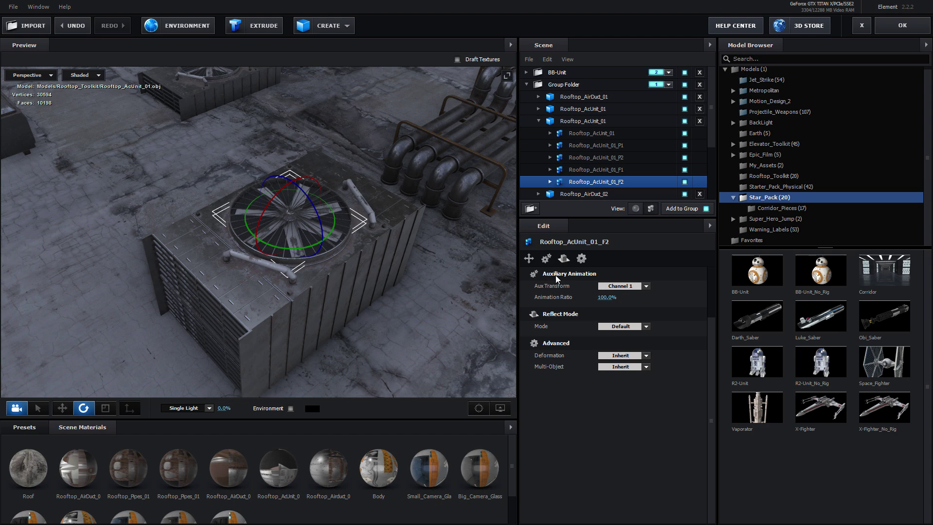
scroll(382, 311, down, 3)
drag(360, 325, 385, 312)
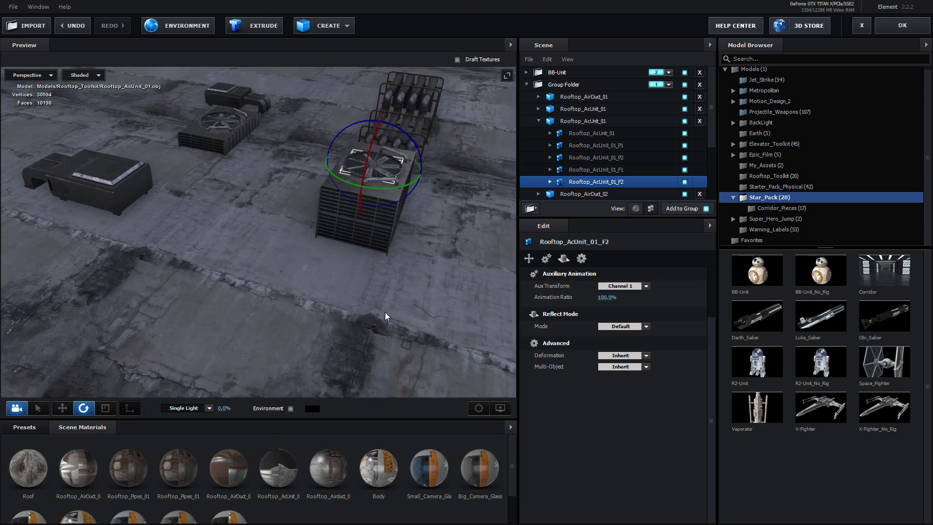
click(902, 26)
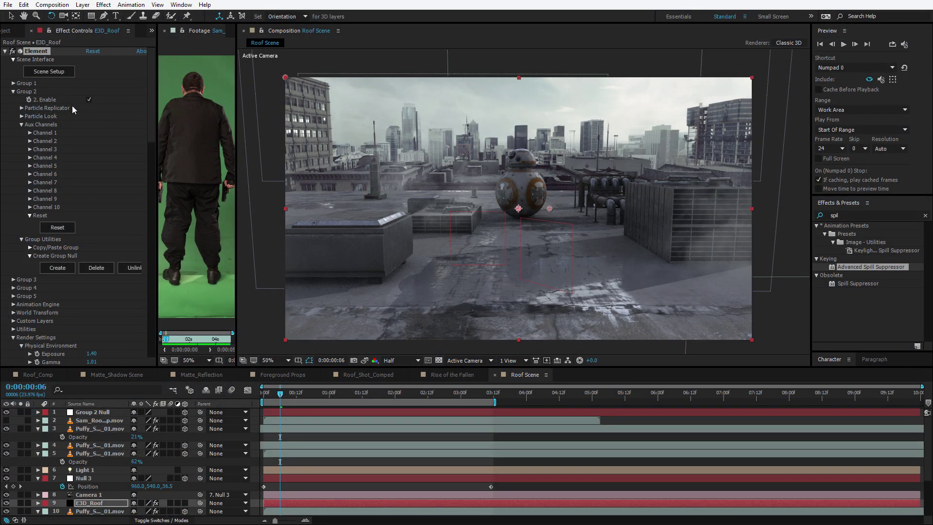
- Collapse Group 2's settings and show the rotation values of Group 1's Aux Channel 1
click(13, 92)
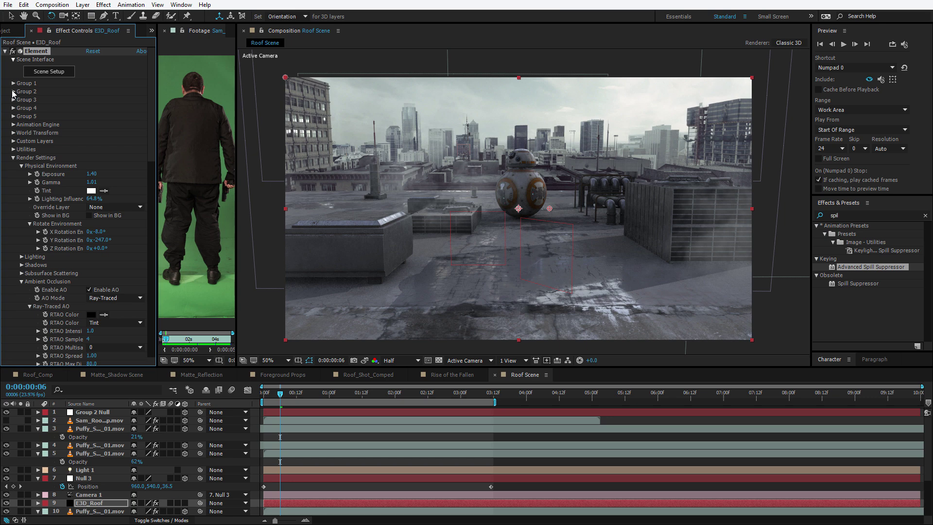
click(14, 83)
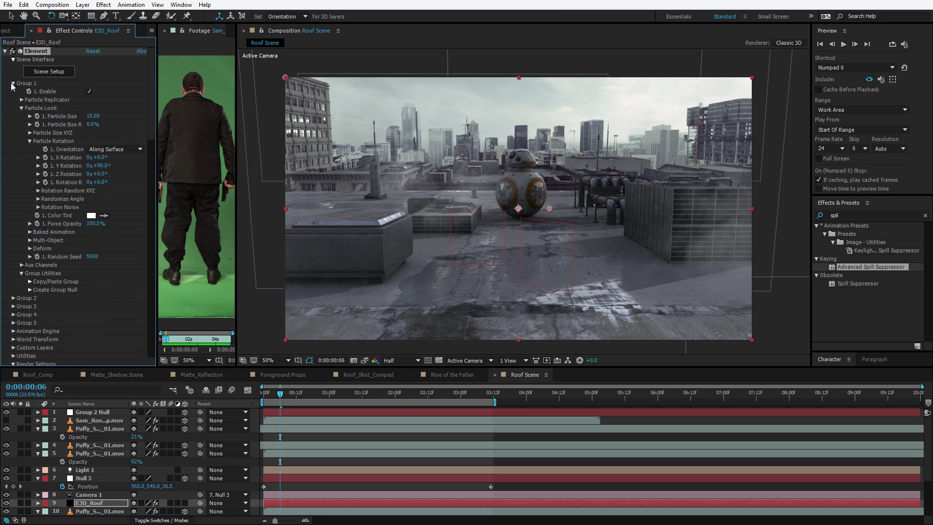
click(21, 108)
click(21, 116)
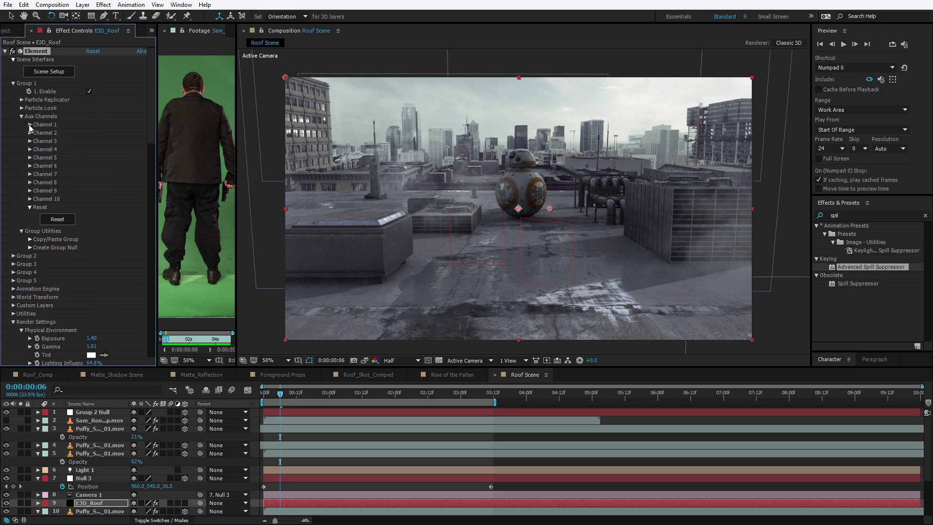
click(28, 124)
click(37, 174)
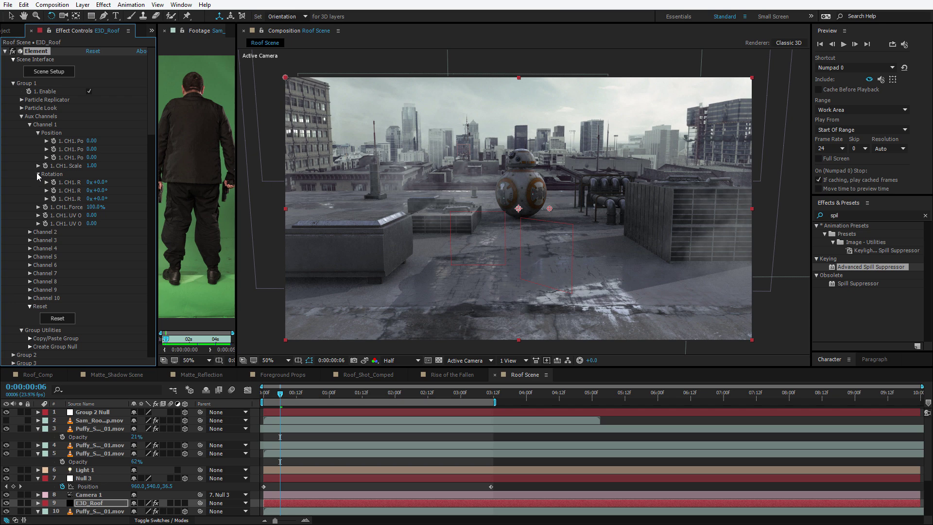
- Solo the E3D_Roof layer with the camera close above the AC unit, and try spinning its fan to 24° with Channel 1's second rotation value
click(64, 16)
drag(664, 182, 796, 104)
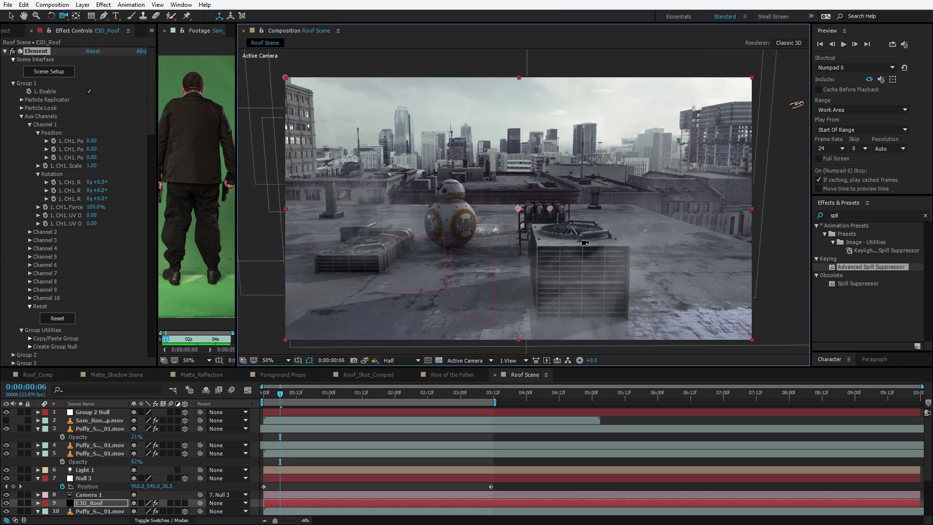
click(21, 503)
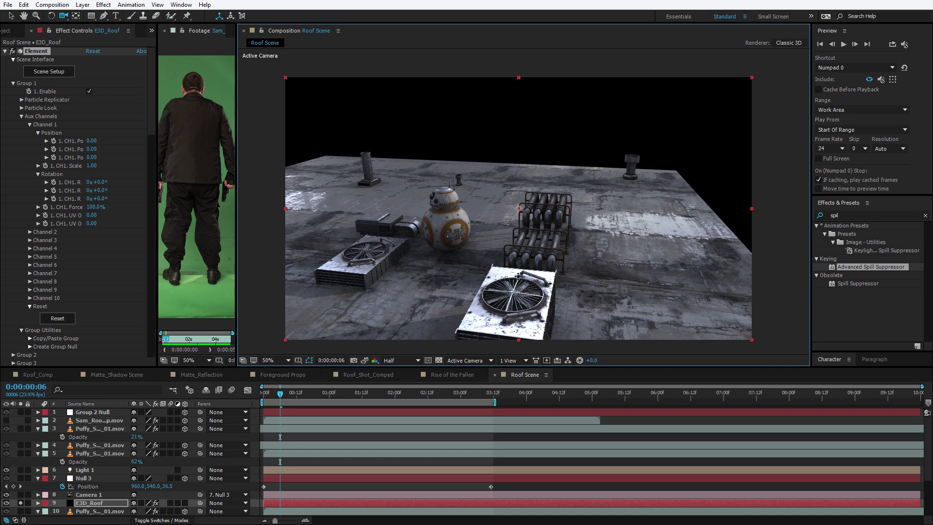
scroll(518, 276, up, 6)
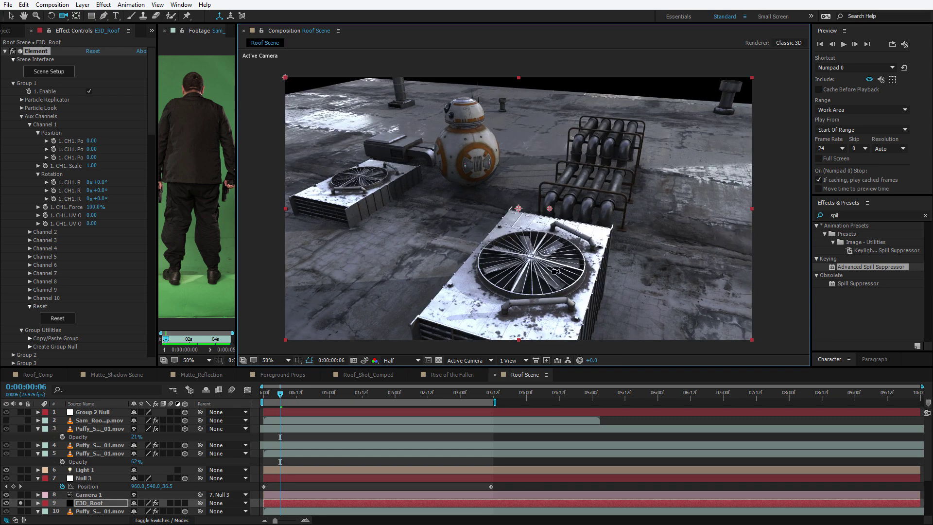
drag(100, 190, 162, 217)
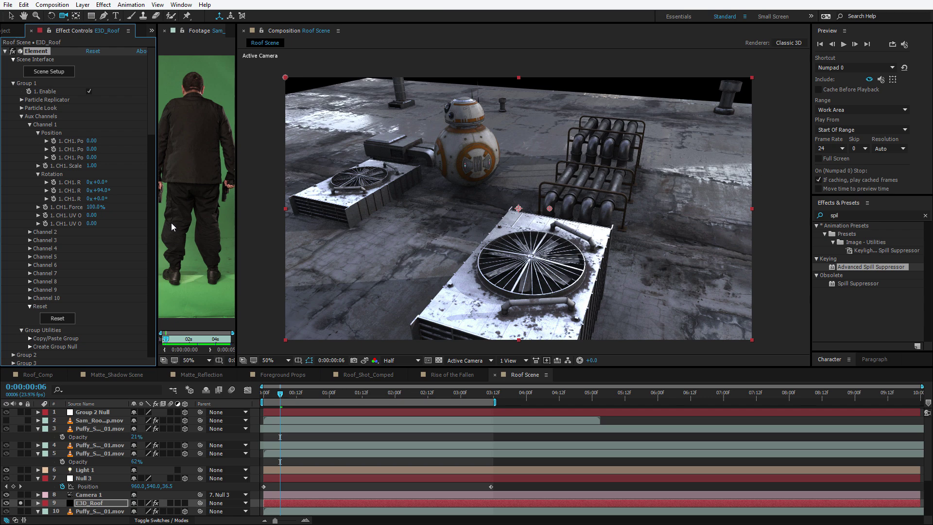
drag(99, 190, 47, 192)
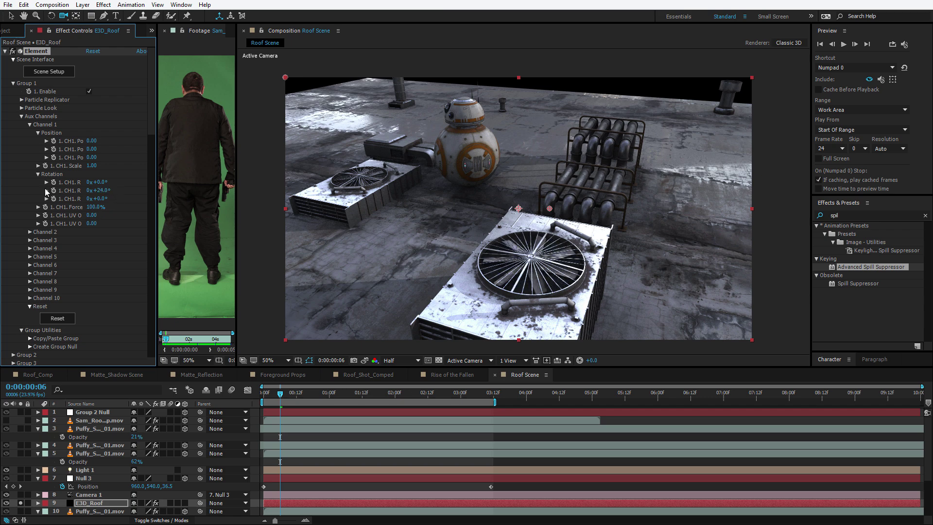
click(488, 237)
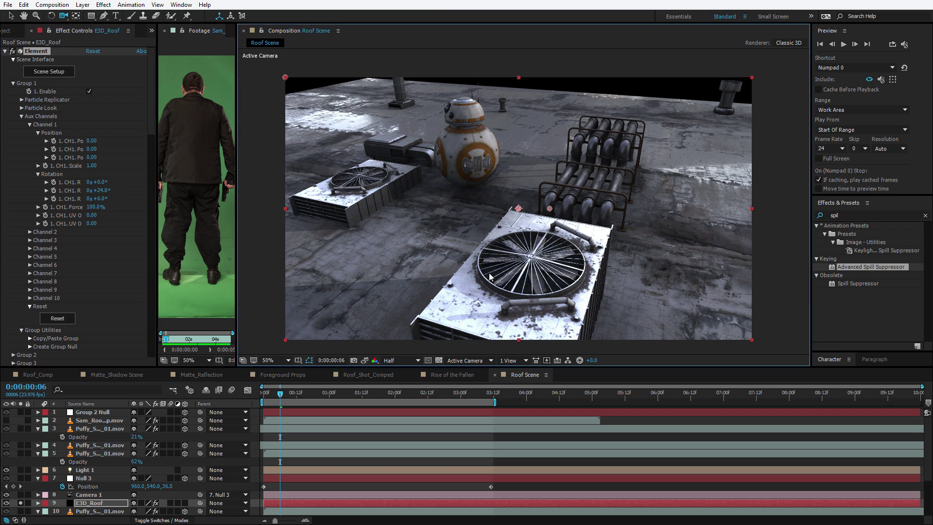
- Undo the fan rotation and the camera moves made around the AC unit
key(ctrl+z)
key(ctrl+z)
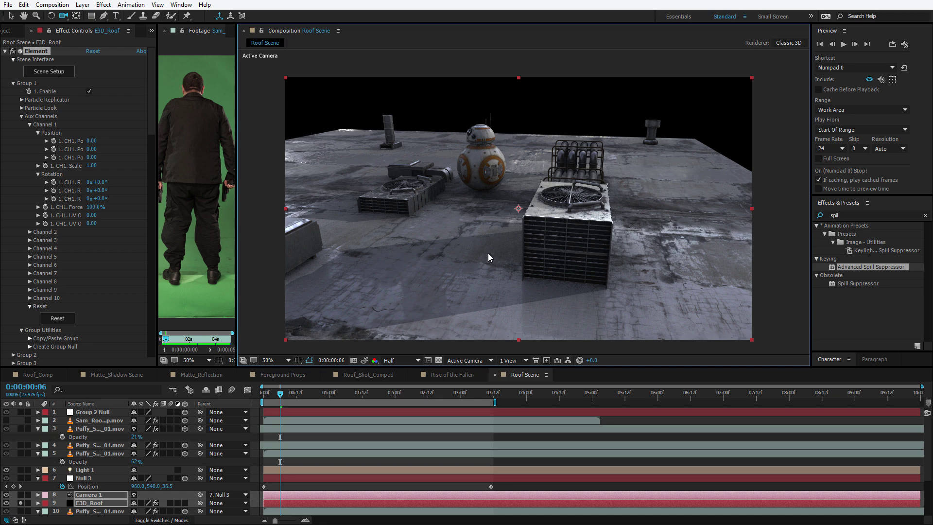
key(ctrl+z)
key(ctrl+z)
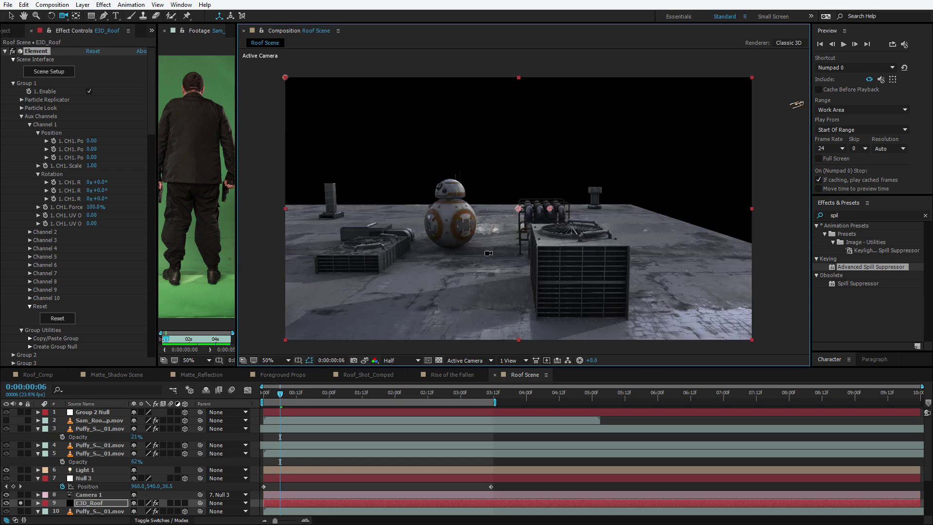
key(ctrl+z)
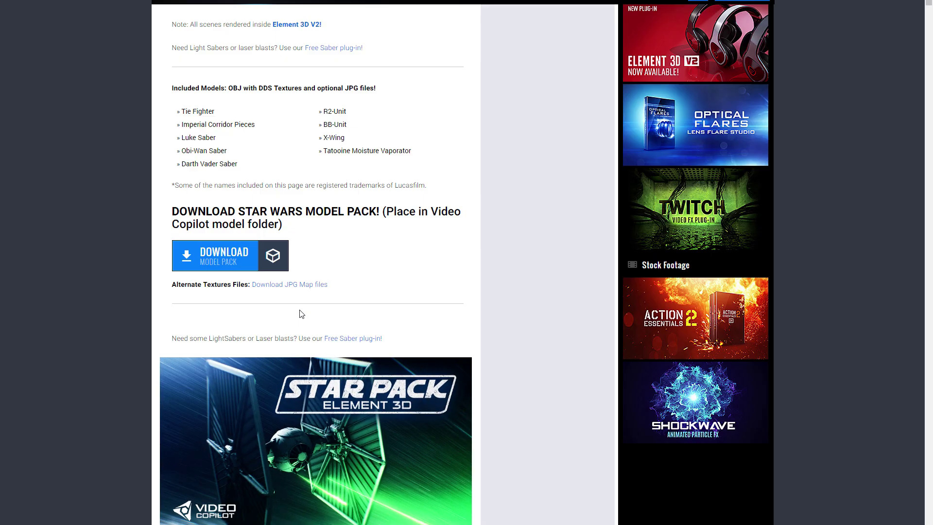
scroll(299, 314, down, 15)
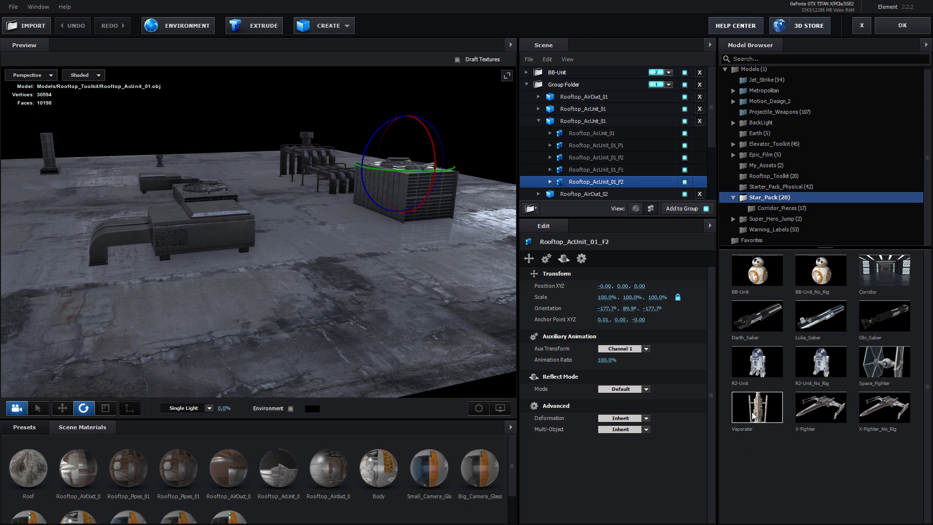
- Add the Star_Pack Vaporator model to the roof scene, scale it to 38.0% and move it to position -0.47, 0.00, 0.23
click(757, 407)
drag(254, 279, 448, 272)
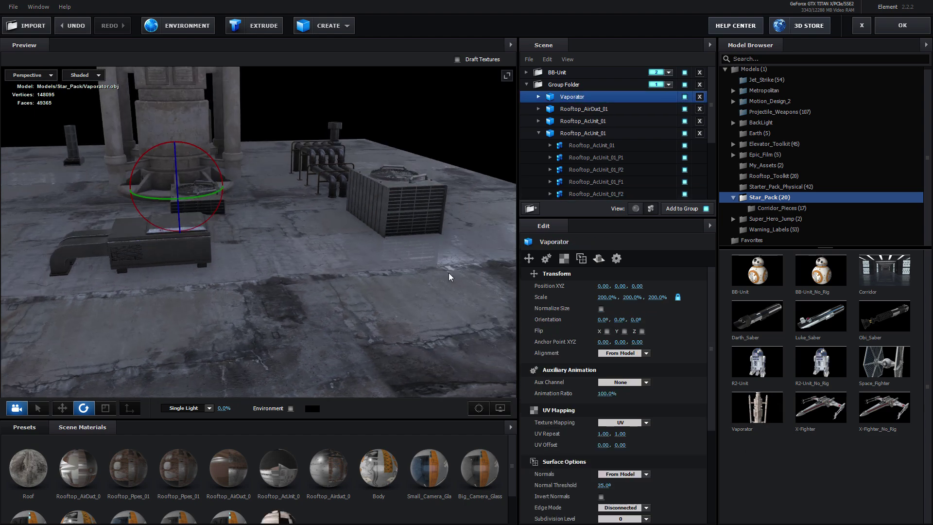
drag(619, 302, 228, 166)
key(w)
scroll(356, 145, up, 5)
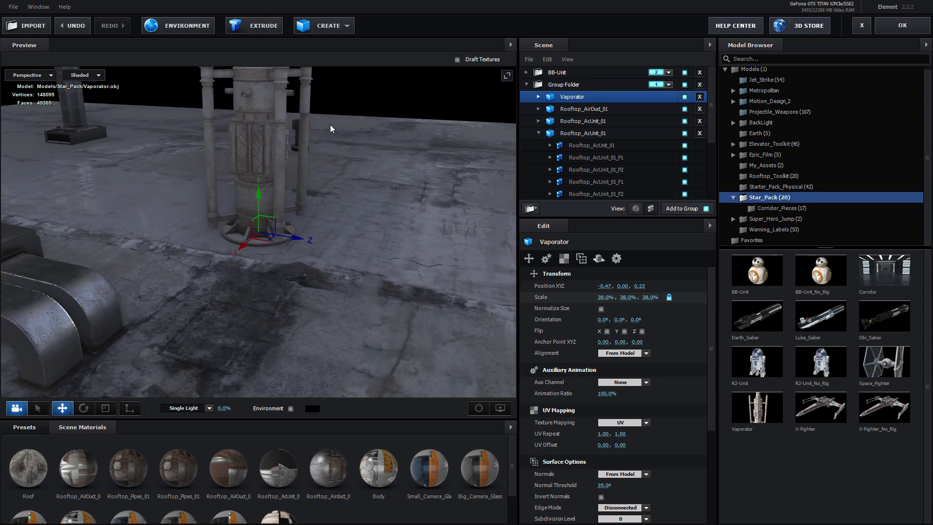
- Show the Vaporator's materials and set the first material's diffuse color to grey 858585
drag(330, 129, 356, 218)
click(538, 97)
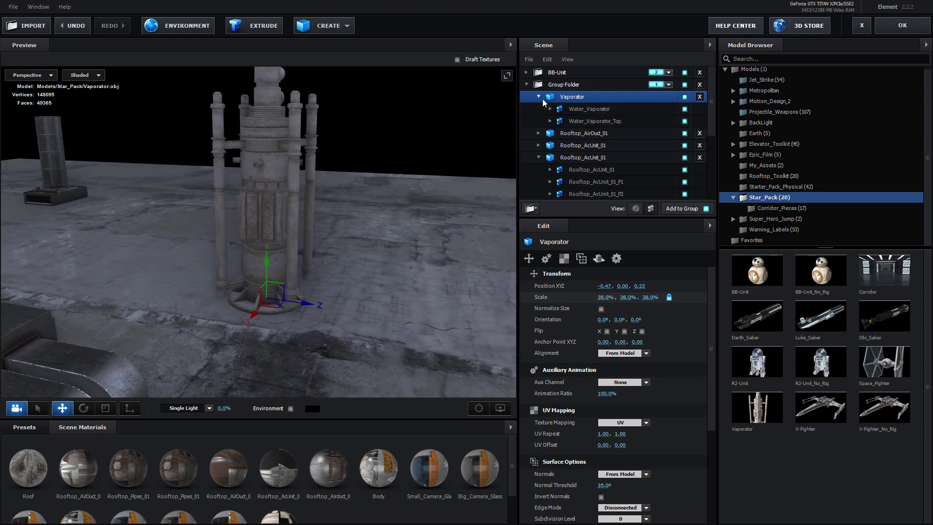
click(636, 208)
click(583, 109)
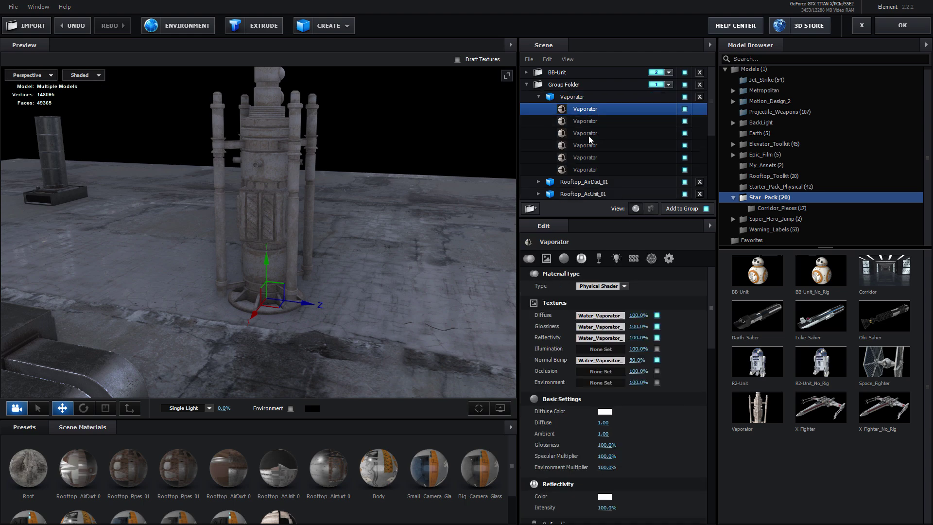
click(607, 414)
click(519, 427)
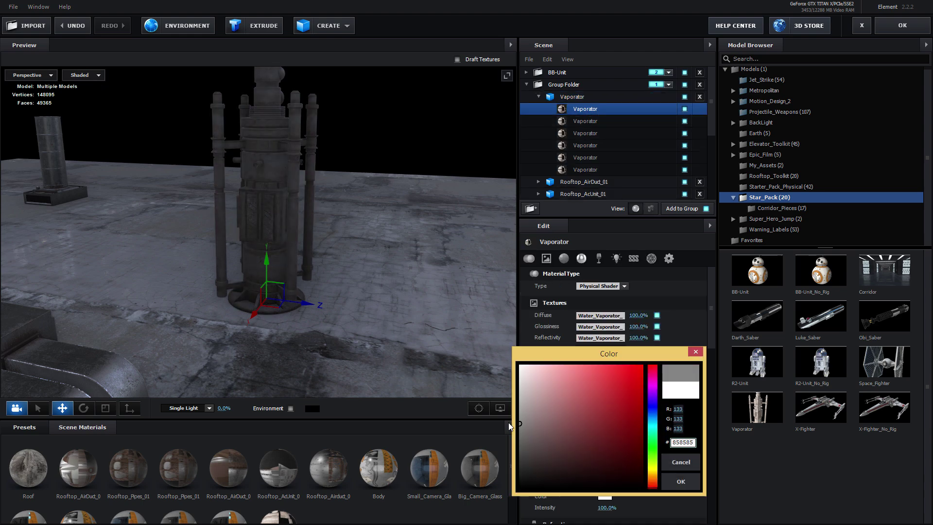
click(682, 481)
- Check the Vaporator among the rooftop props from a low viewpoint and apply the scene setup to the Roof Scene composition
drag(357, 158, 413, 303)
drag(288, 261, 330, 271)
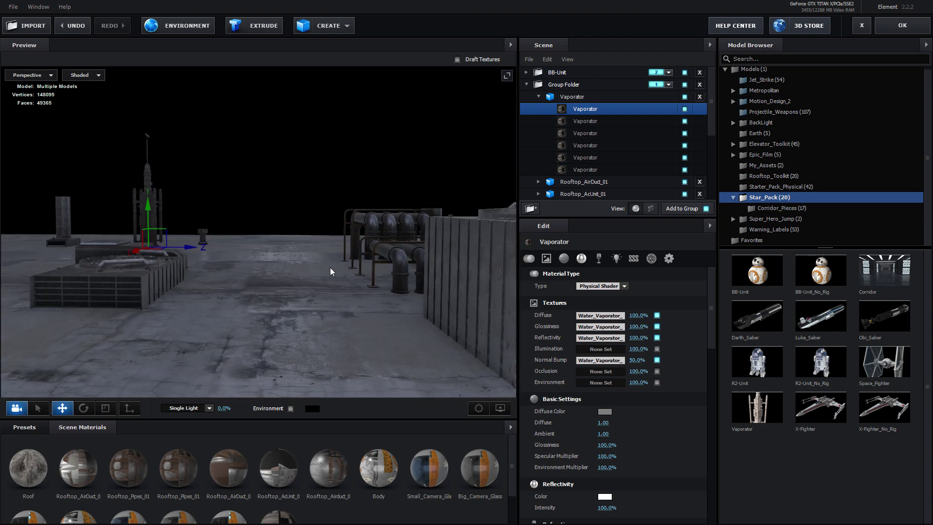
click(902, 25)
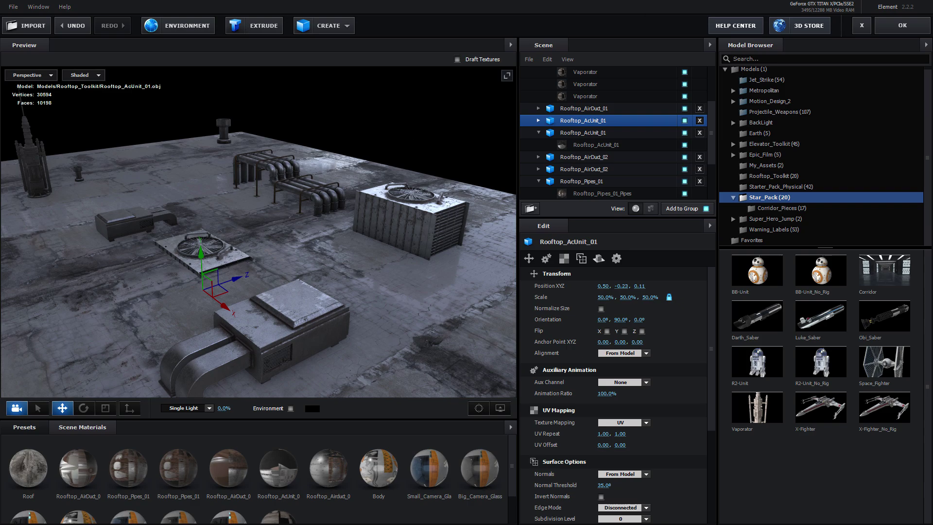
click(902, 26)
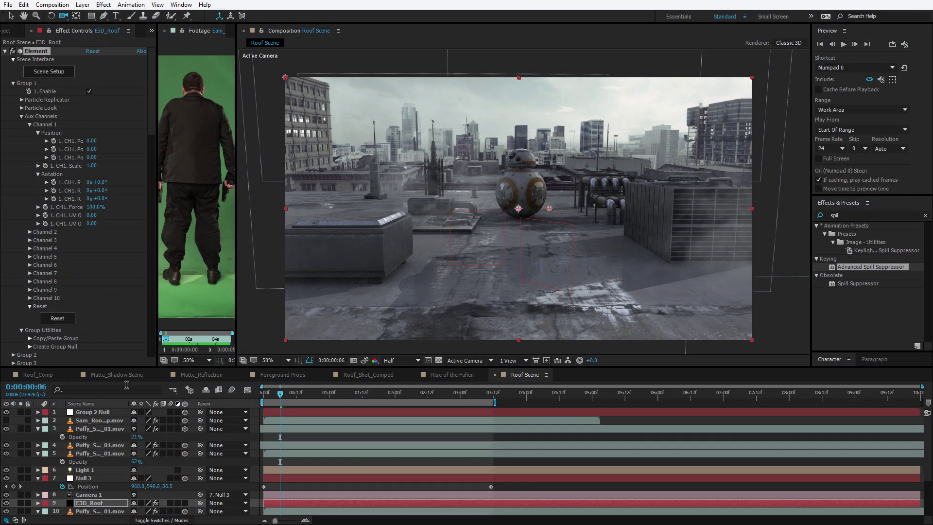
- Open the Matte_Shadow Scene composition and turn on the rooftop plate layer, viewing it briefly on its own
click(114, 374)
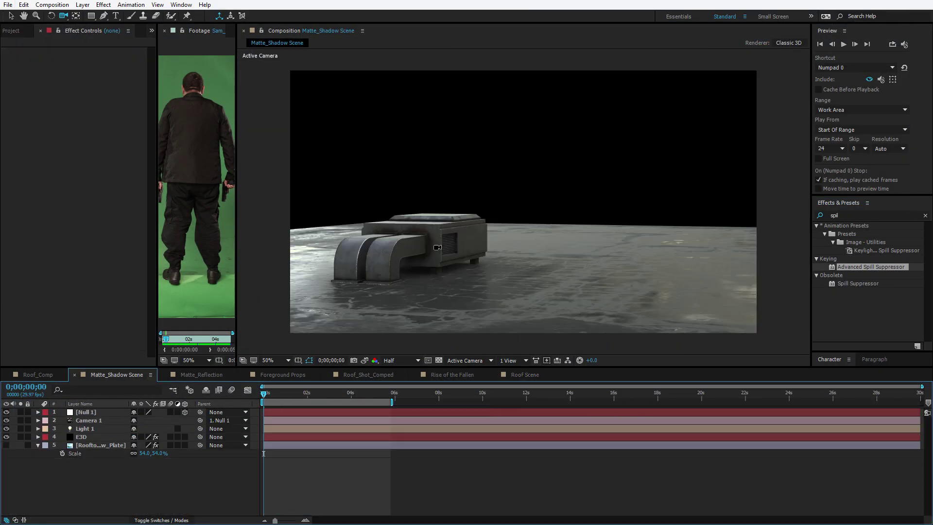
click(5, 445)
click(21, 445)
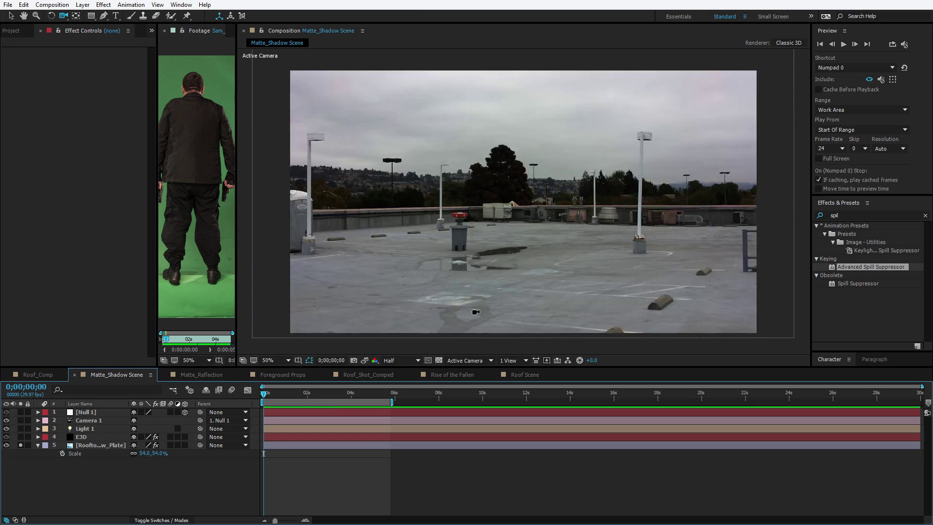
click(20, 445)
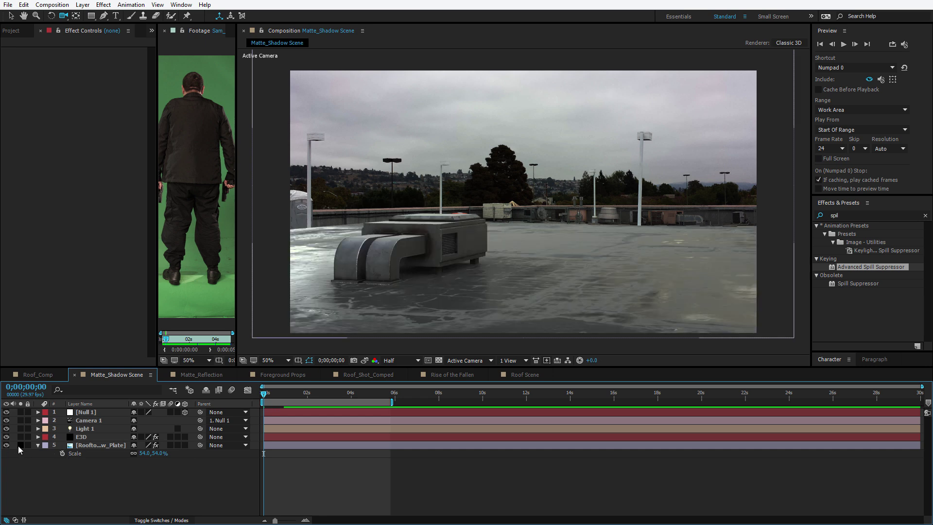
- Try a small camera orbit with the E3D layer selected, undo it, and open that layer's Element scene setup
click(81, 437)
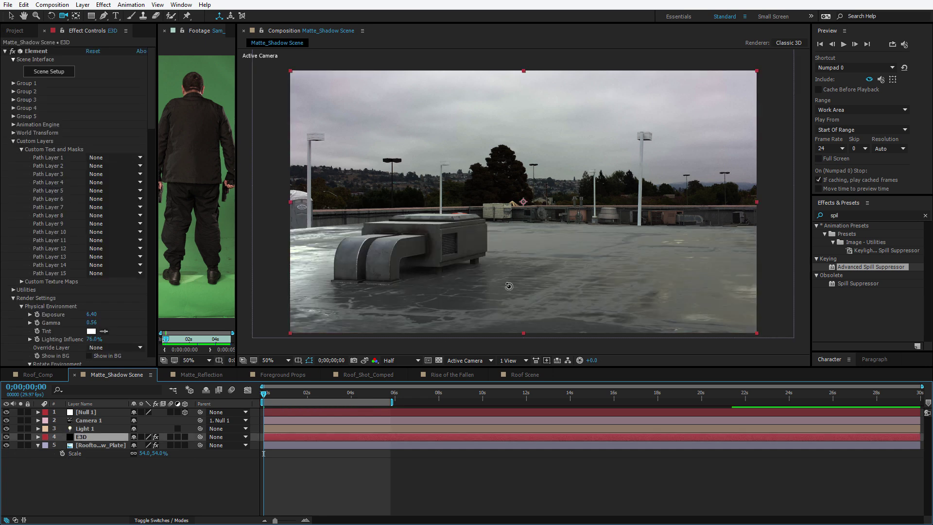
mouse_move(509, 286)
mouse_down()
mouse_move(491, 290)
mouse_move(500, 293)
mouse_up()
key(ctrl+z)
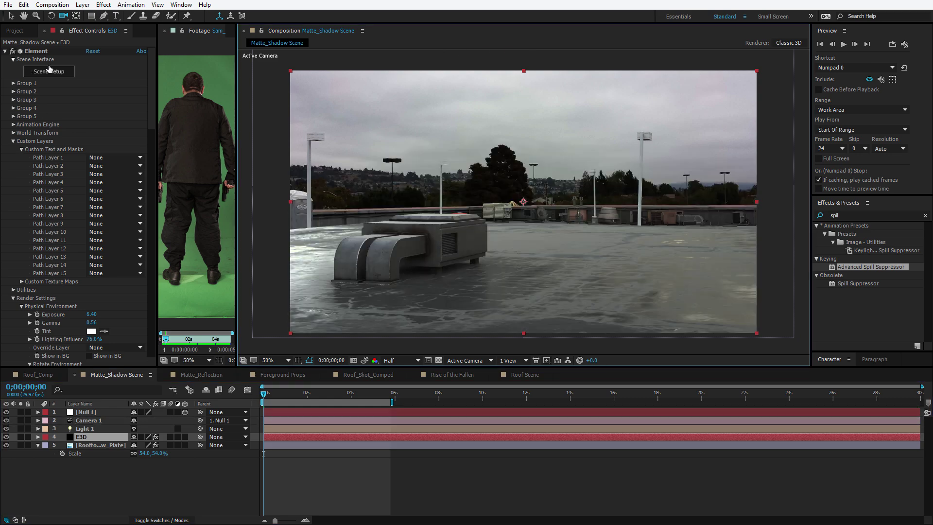
click(47, 84)
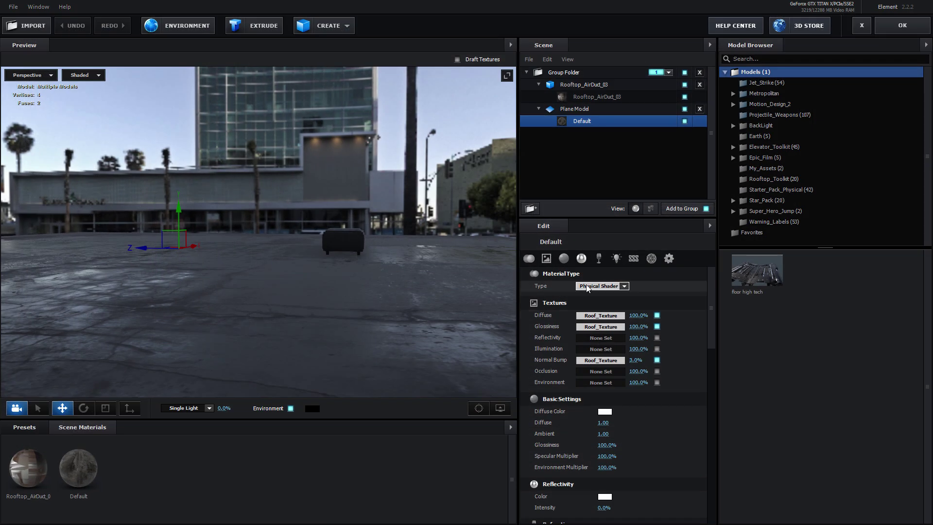
- Turn on Matte Shadow in the ground plane's Default material and apply the scene setup to the Matte_Shadow Scene composition
drag(343, 278, 356, 299)
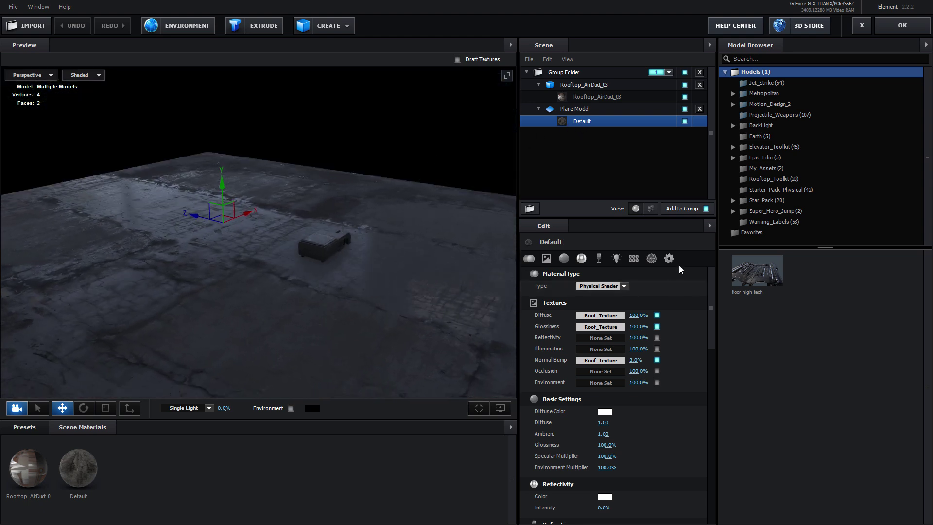
click(669, 258)
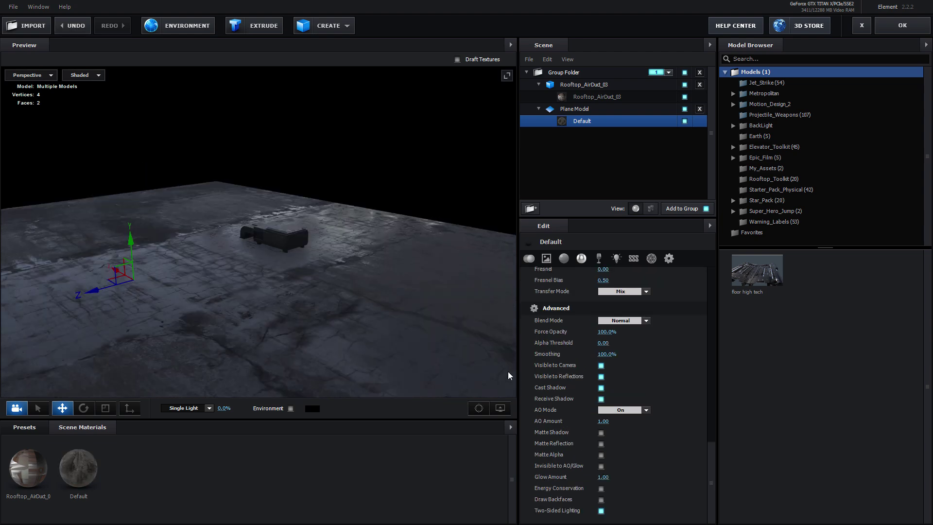
click(601, 432)
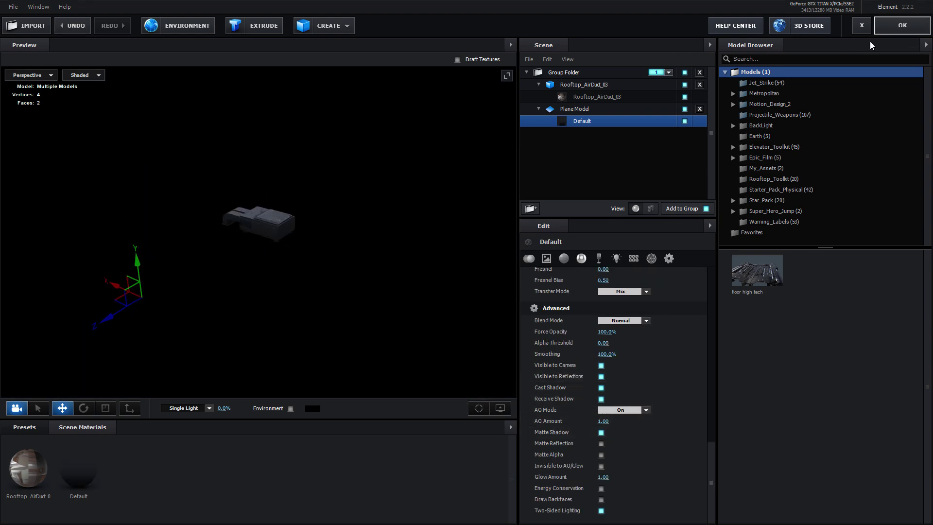
click(900, 26)
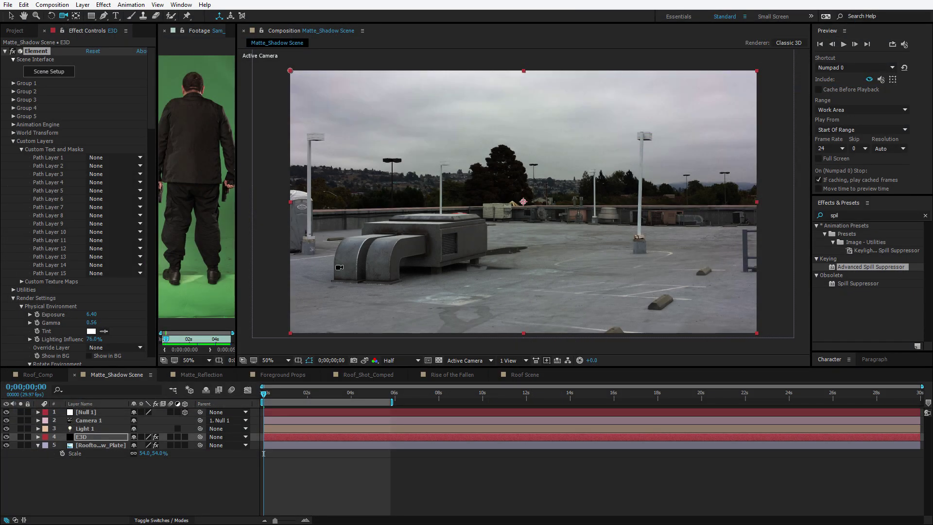
- Orbit the camera around the air duct and examine up close how it sits on the rooftop plate
drag(510, 274, 634, 310)
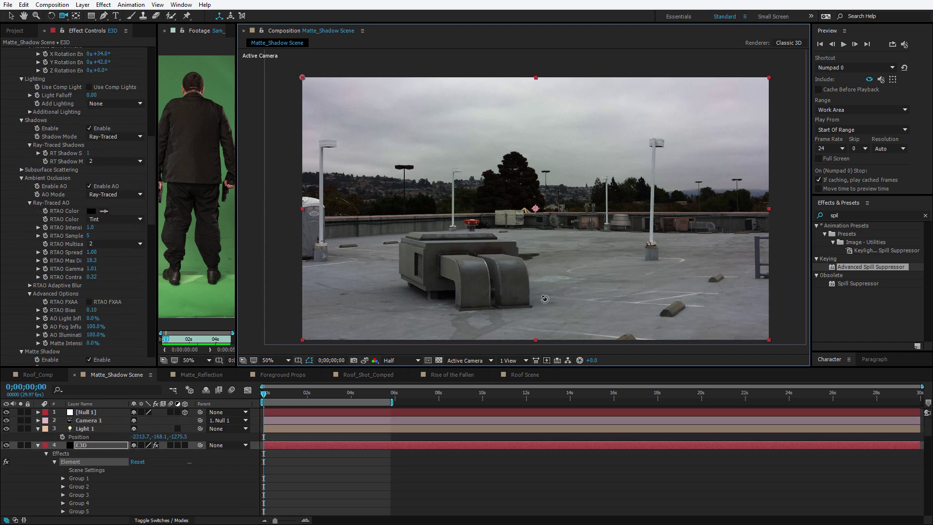
drag(545, 299, 522, 301)
scroll(704, 285, up, 2)
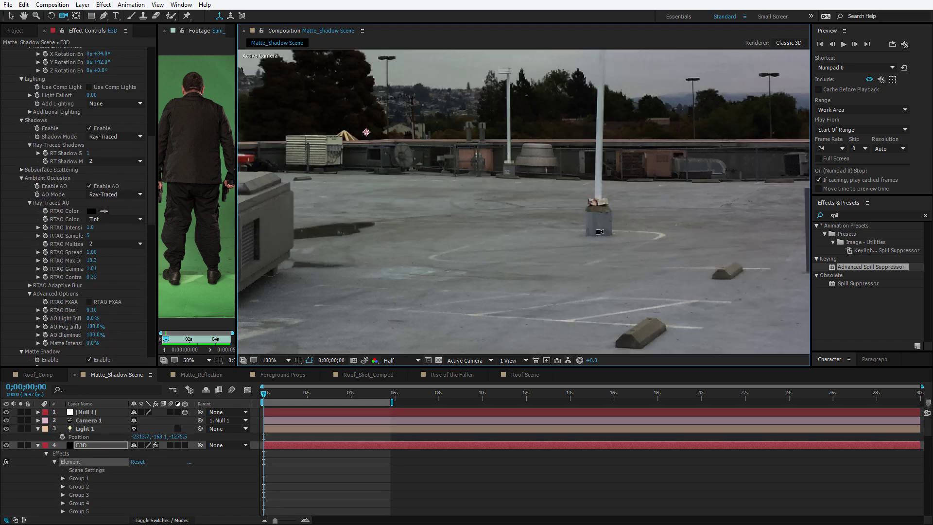
scroll(437, 277, down, 2)
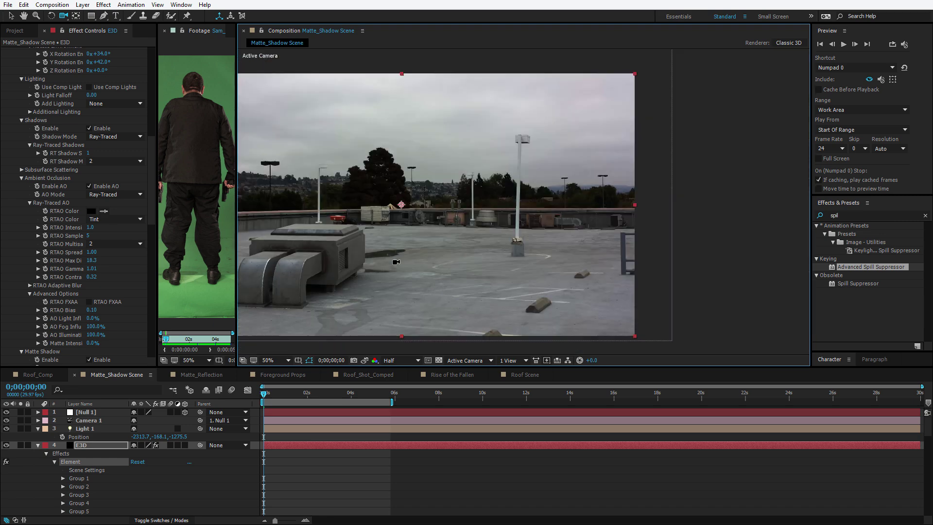
- Set Element's matte shadow opacity to 32% with comp lights turned on, and switch comp lights back off
click(100, 88)
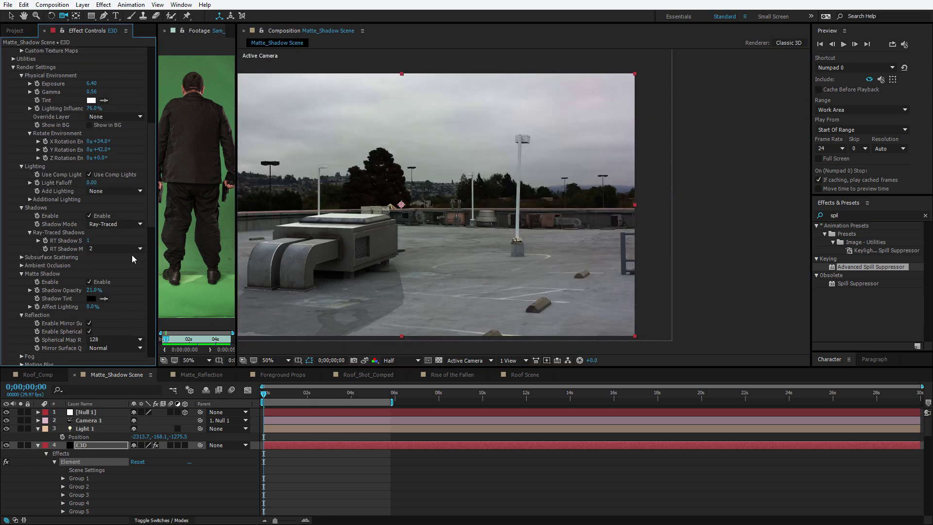
scroll(135, 275, down, 1)
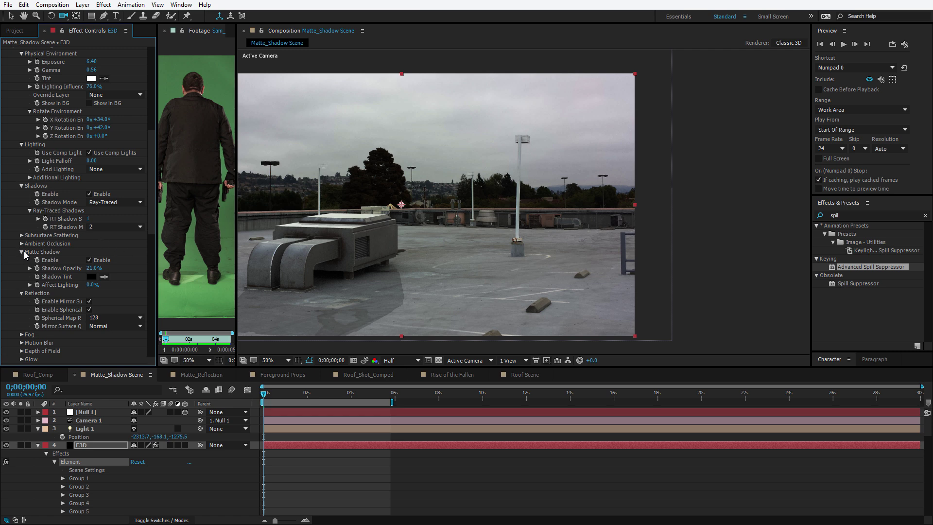
mouse_move(92, 268)
mouse_down()
mouse_move(109, 266)
mouse_move(88, 269)
mouse_move(93, 275)
mouse_up()
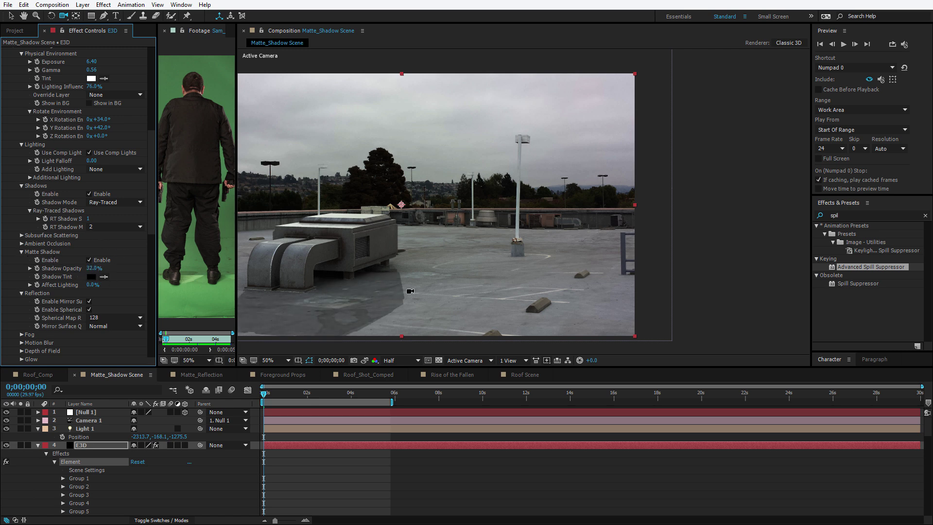
scroll(99, 160, up, 4)
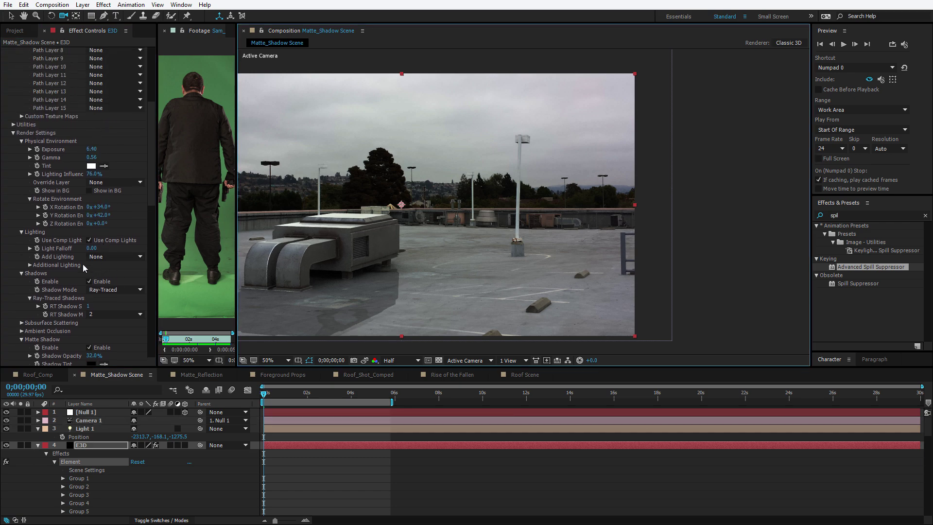
click(89, 240)
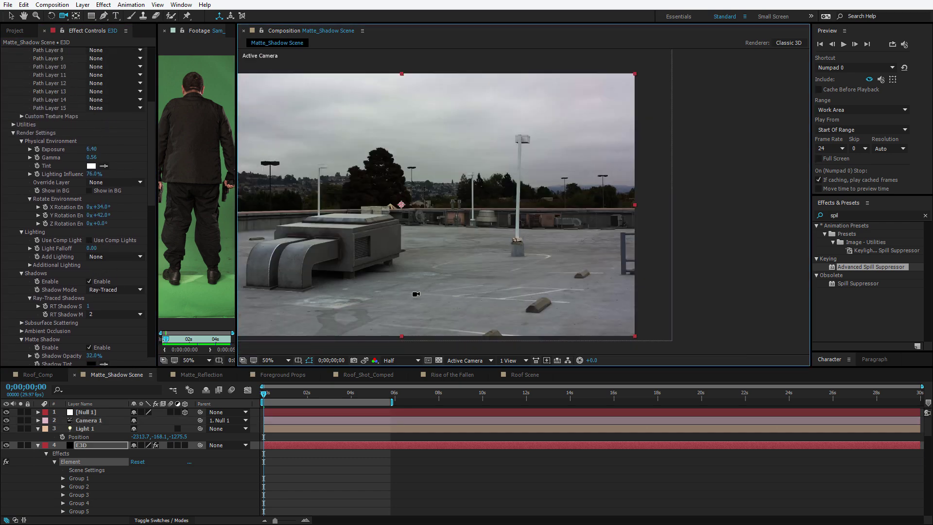
- Orbit around the duct to check its matte shadow from other angles, and view the props in the Foreground Props composition
key(comma)
drag(355, 302, 366, 302)
key(period)
drag(416, 268, 520, 272)
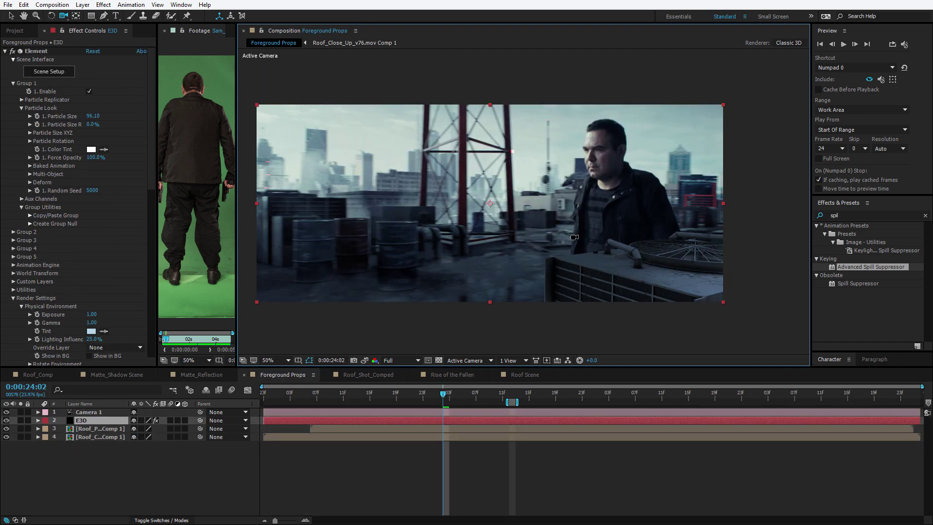
drag(641, 276, 606, 221)
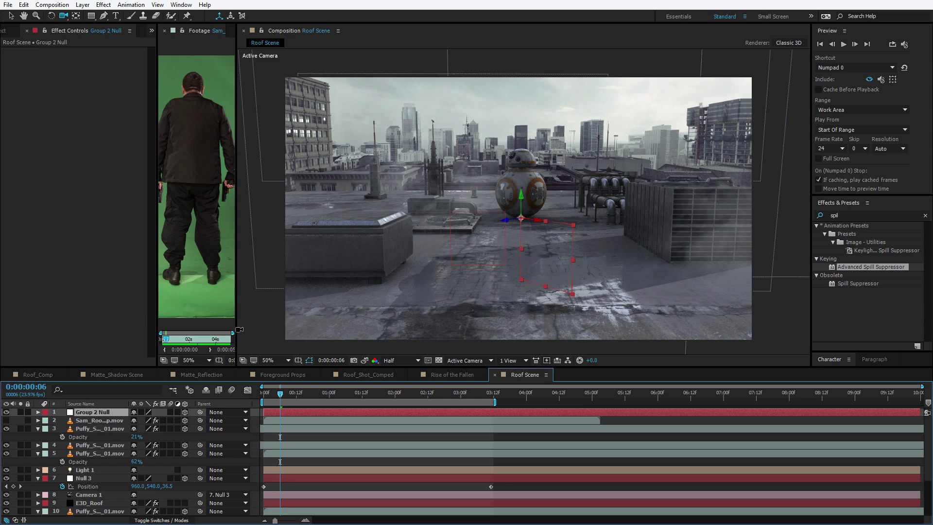
- Add an adjustment layer directly above the uppermost Puffy smoke layer in the Roof Scene composition
click(100, 428)
click(85, 6)
mouse_move(97, 19)
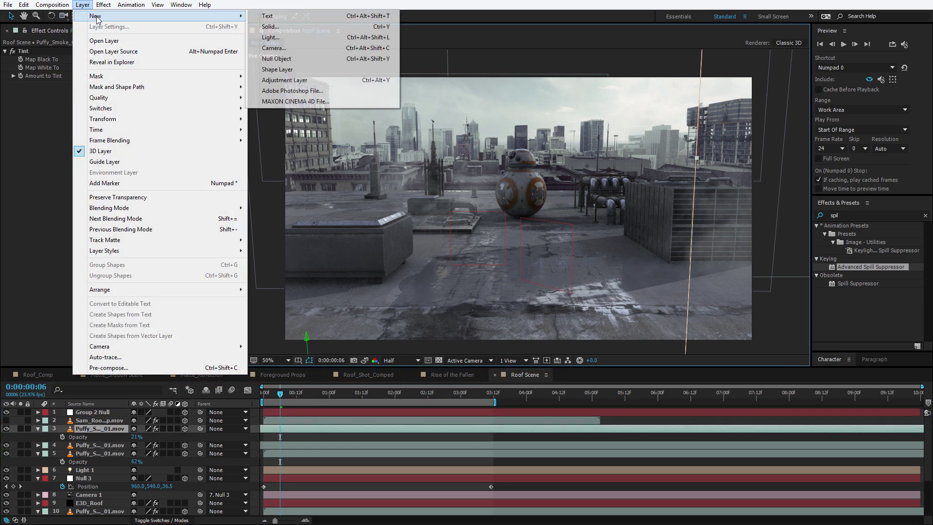
click(284, 80)
- Apply Curves to the adjustment layer and adjust the RGB and individual color channels for a darker, cool blue grade
click(103, 4)
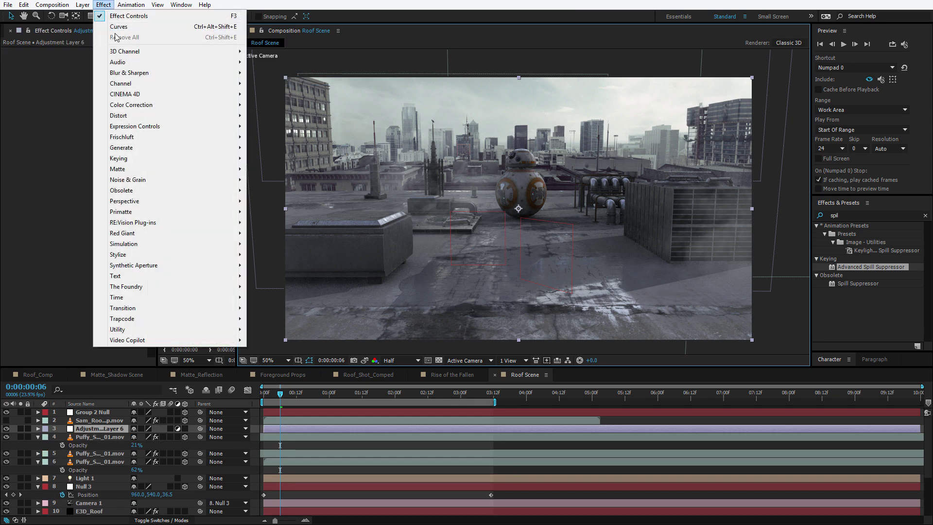
mouse_move(146, 104)
click(270, 296)
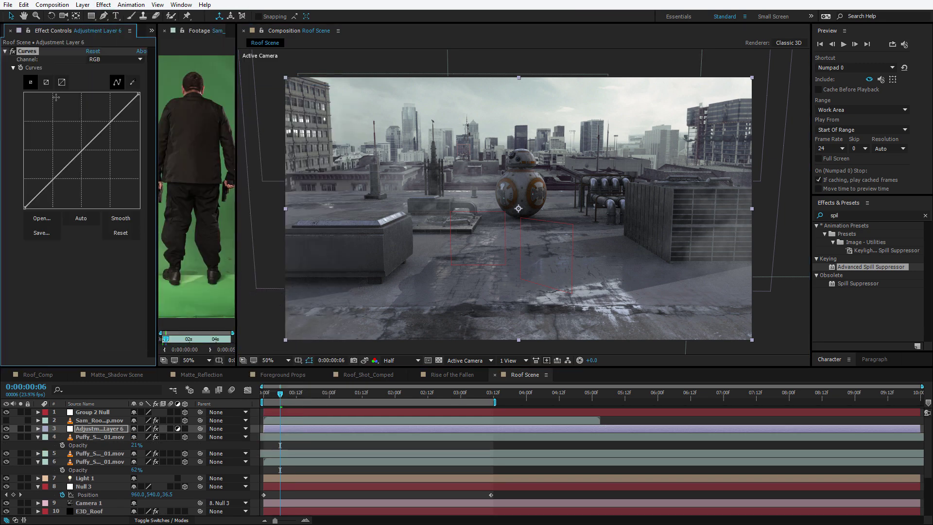
click(115, 58)
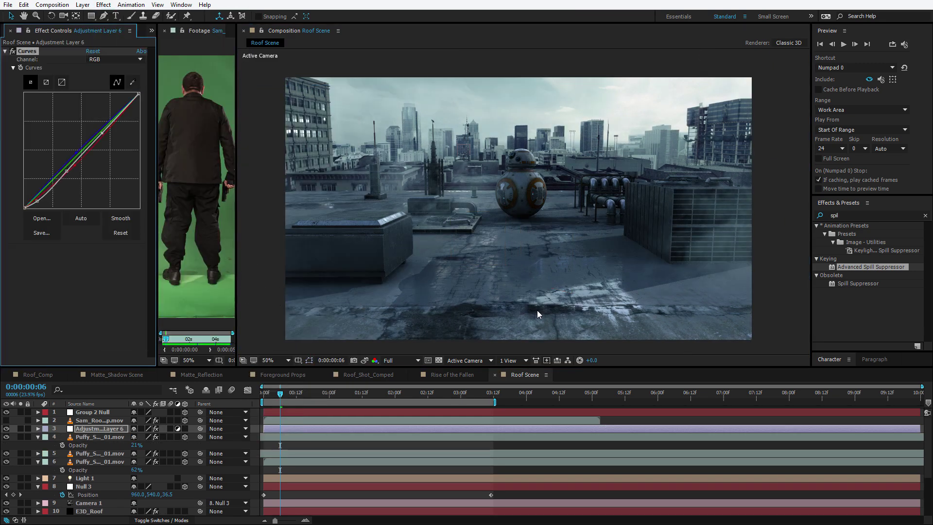